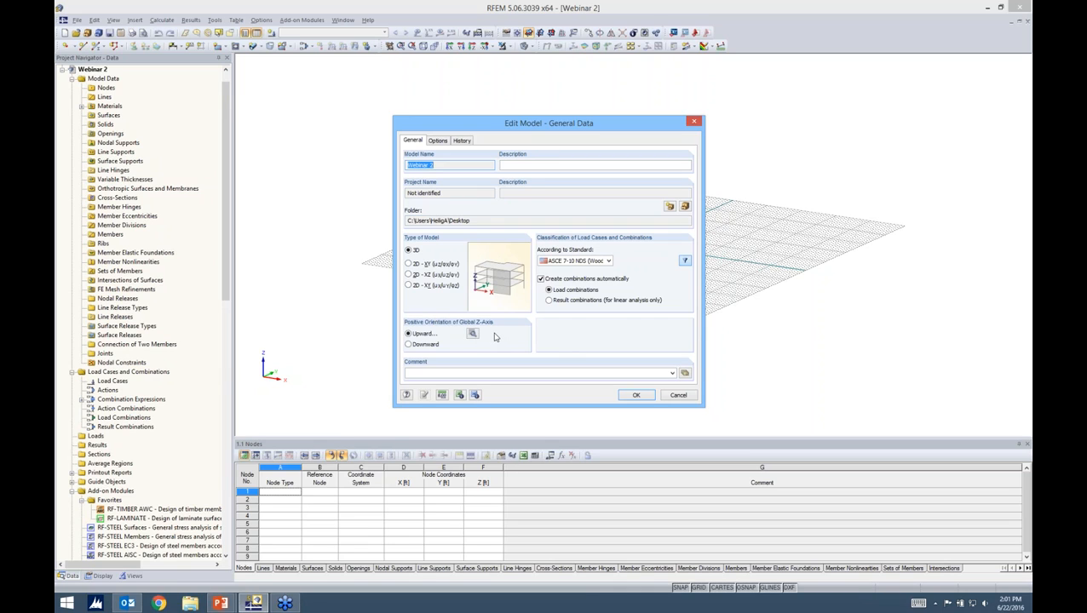
Step: Classify the model's load cases and combinations according to ASCE 7-10 NDS (Wood) and accept the general data
left_click(609, 261)
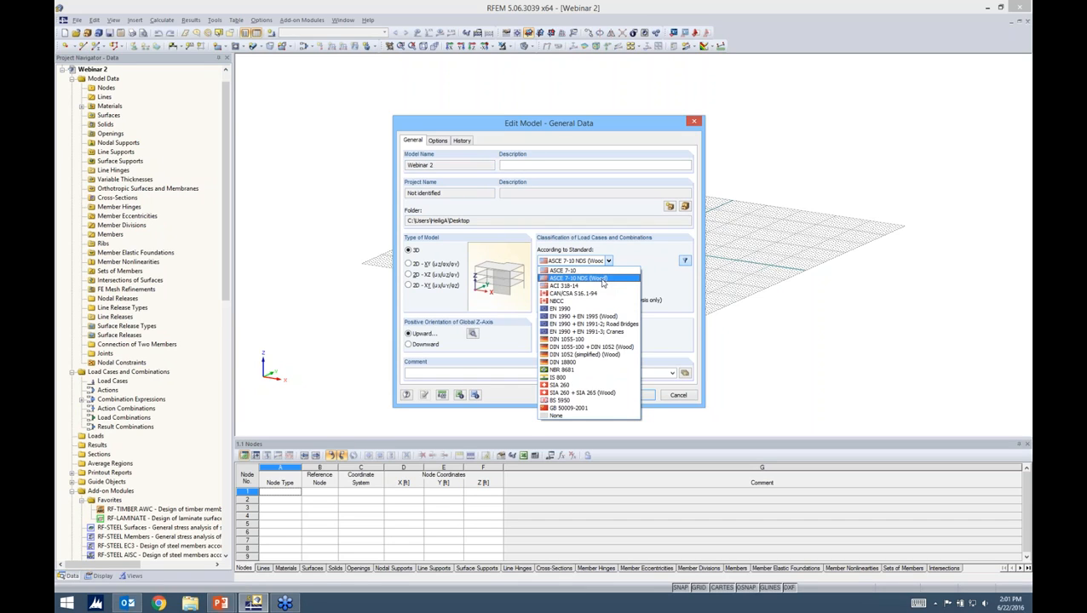
left_click(602, 279)
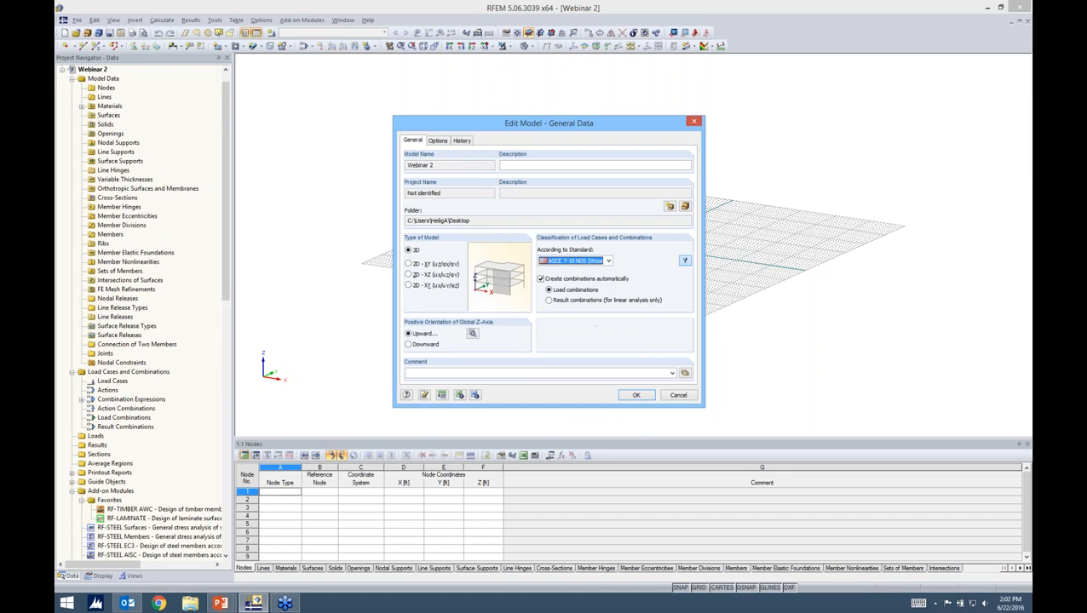
left_click(635, 395)
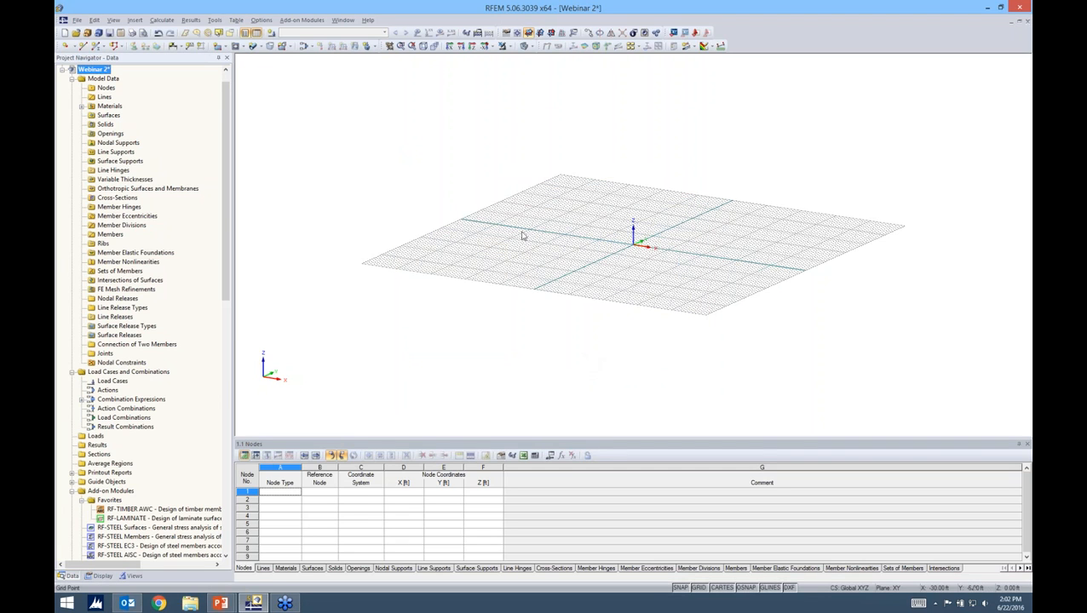
Step: Look through the project navigator's display and views sections, and inspect the empty work plane from several angles
middle_click_drag(521, 244, 463, 279, "ctrl")
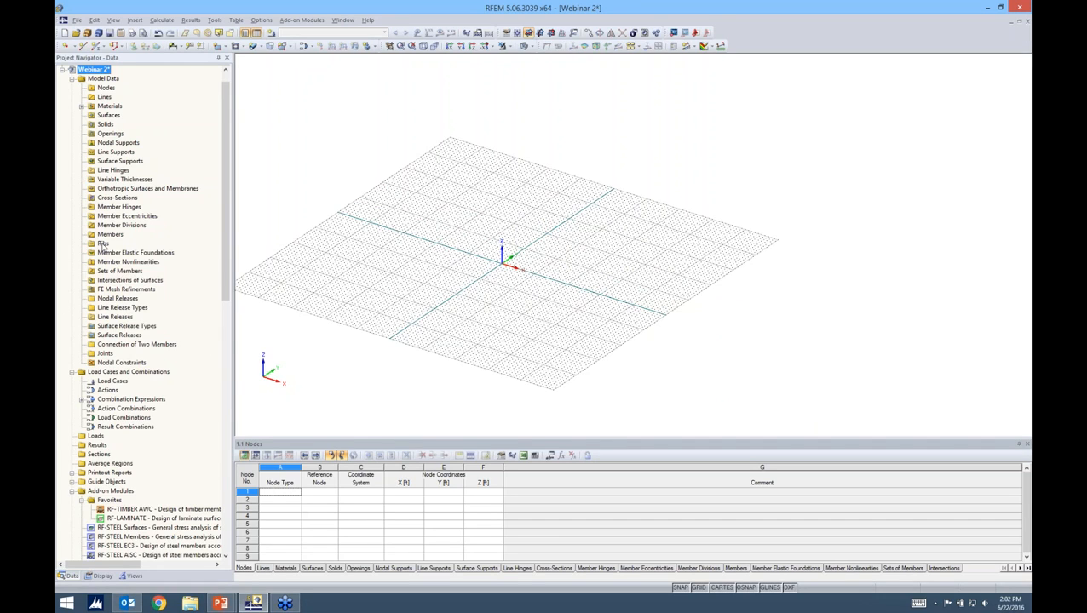
left_click(101, 576)
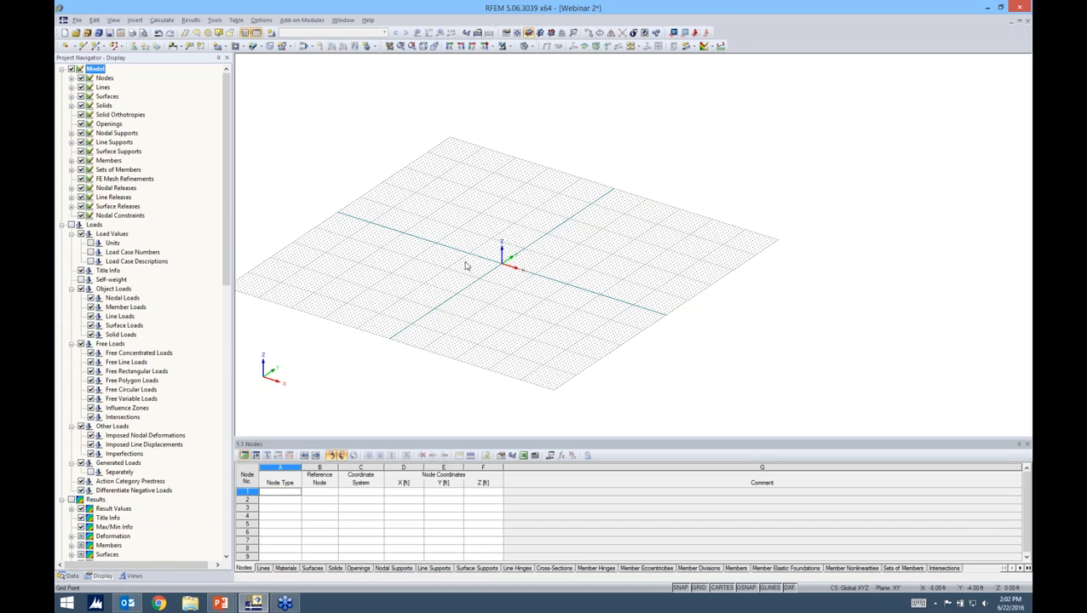
left_click(133, 576)
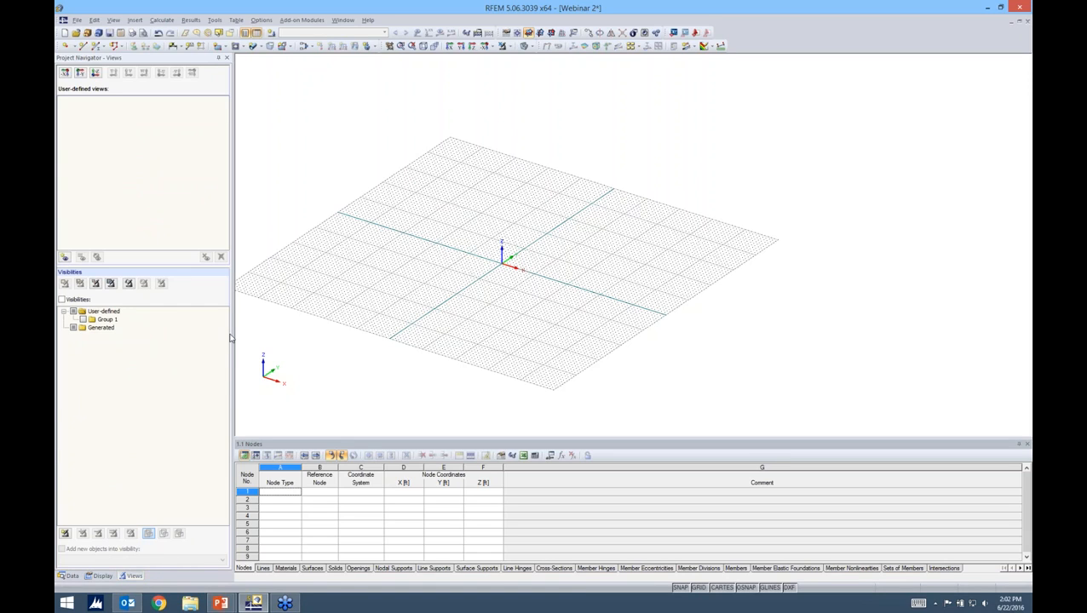
left_click(68, 575)
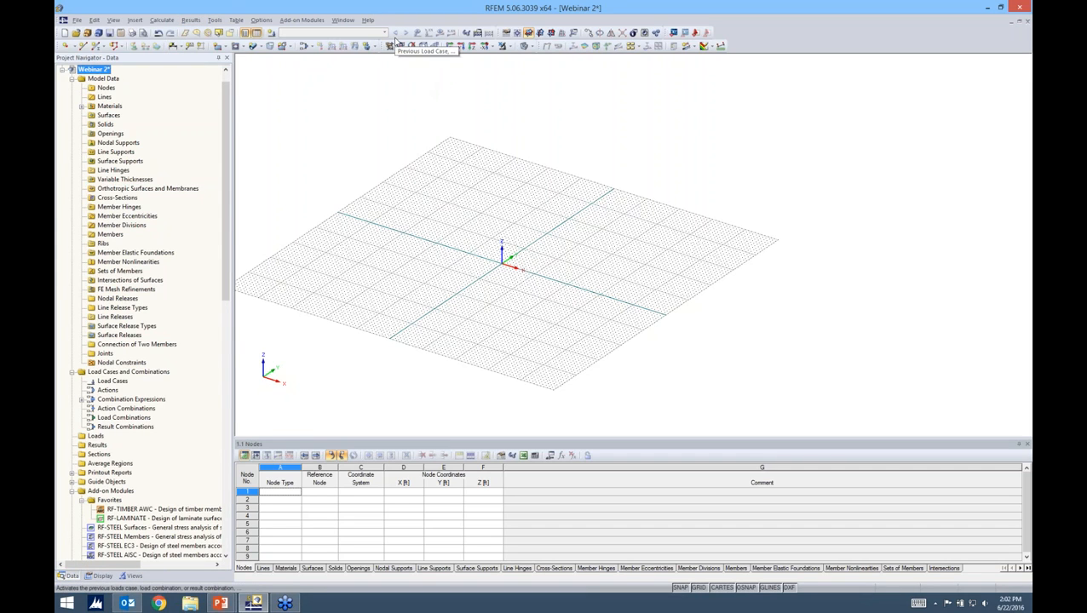
middle_click_drag(565, 197, 563, 180)
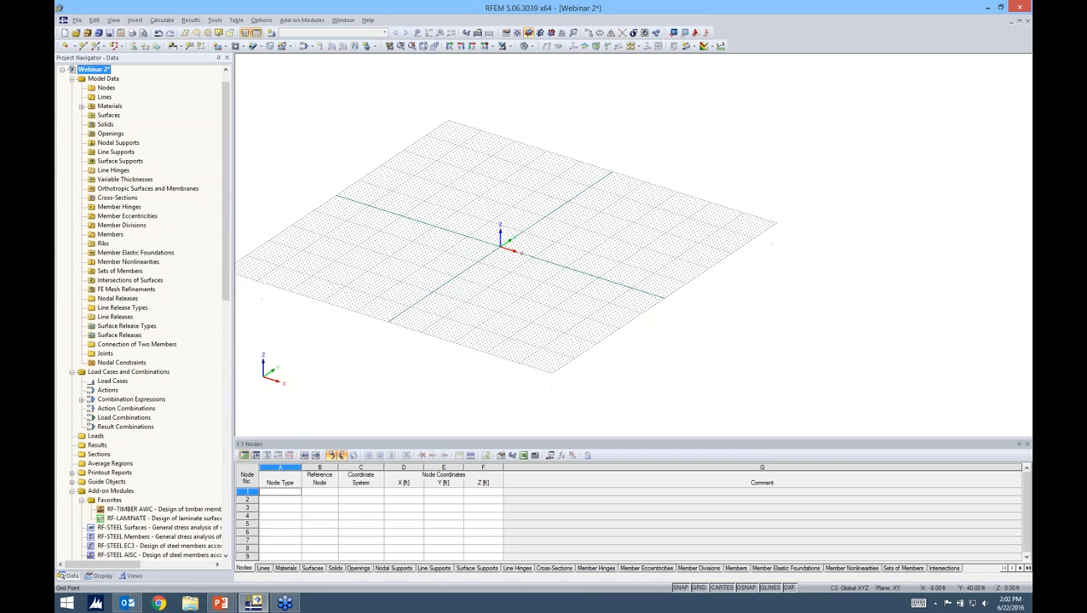
middle_click_drag(568, 279, 672, 200, "ctrl")
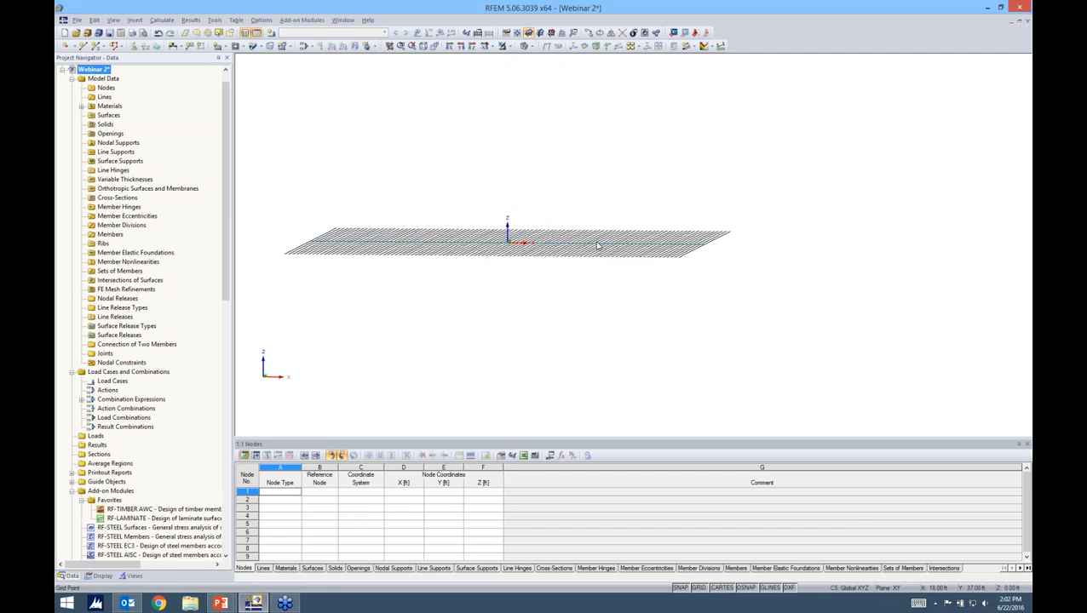
middle_click_drag(599, 249, 587, 341, "ctrl")
scroll(558, 296, "up", 5)
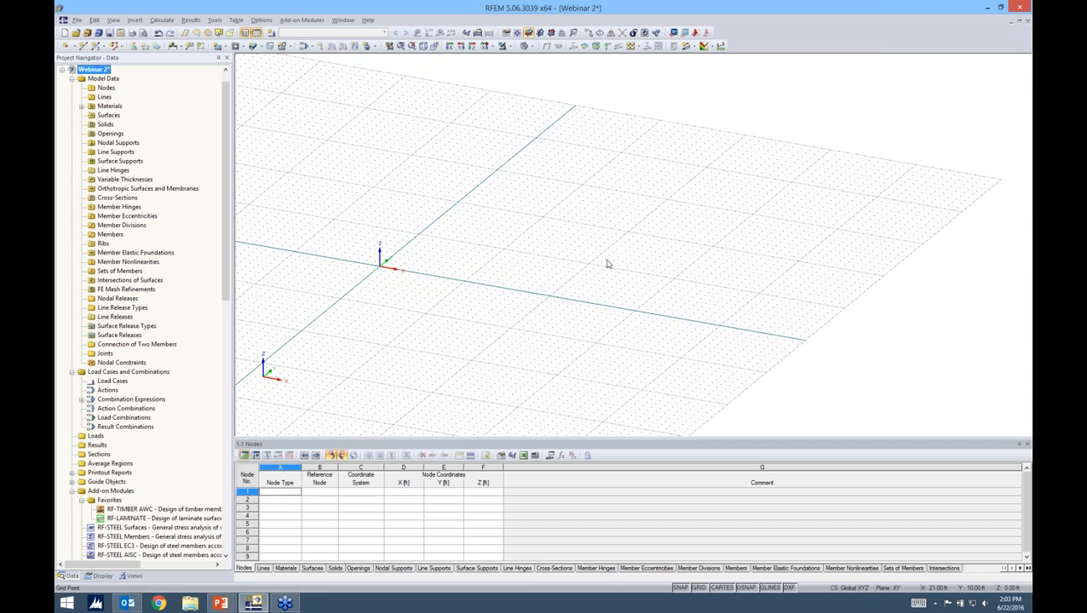
middle_click_drag(605, 261, 546, 266)
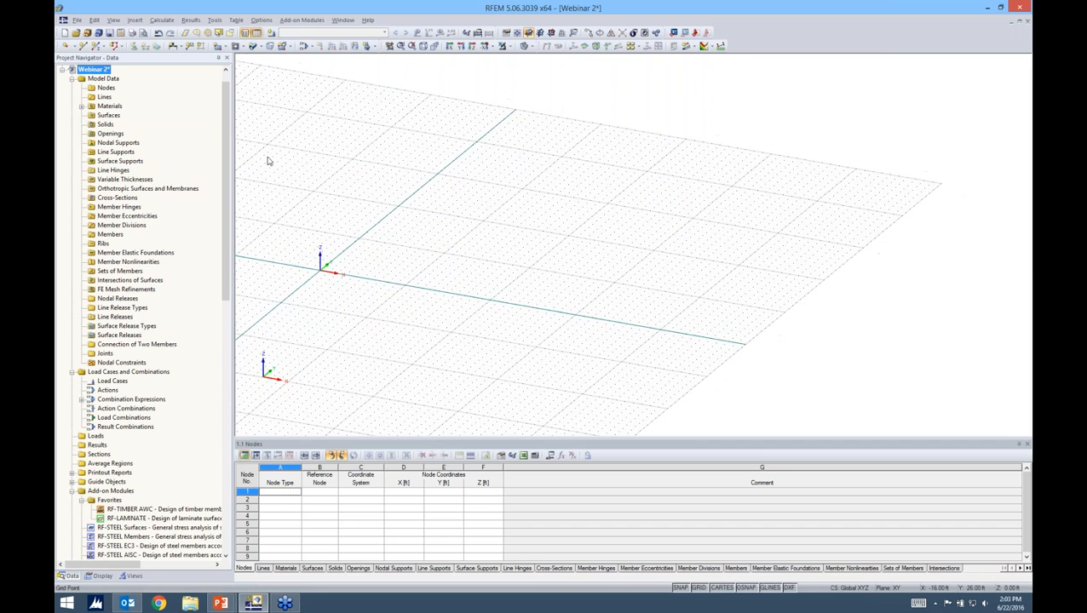
Step: Draw a single line along the X-axis from the grid origin to X = 40 ft
left_click(82, 47)
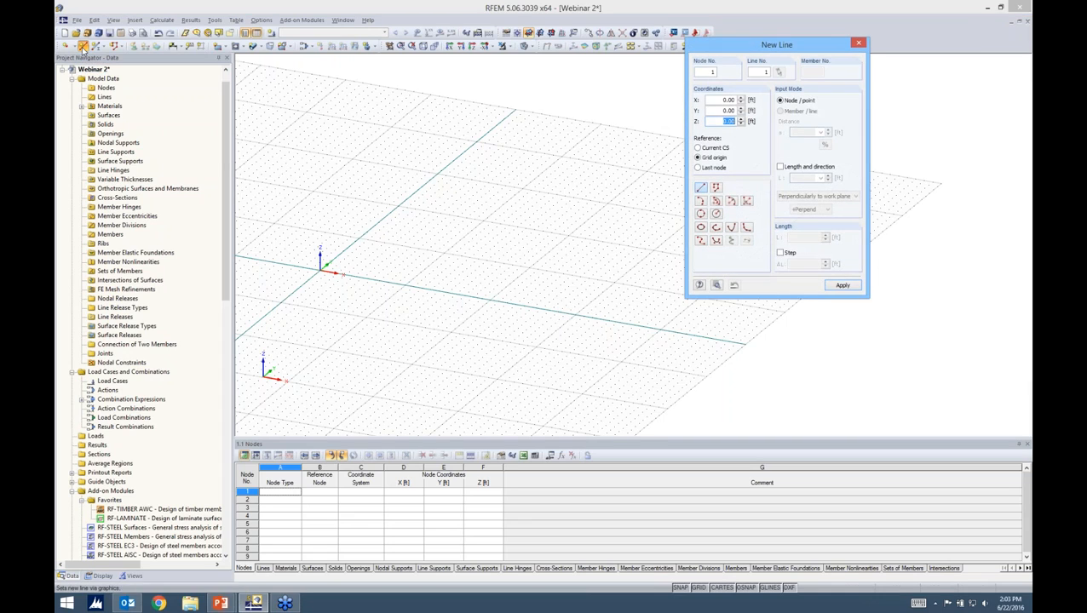
left_click_drag(777, 51, 798, 54)
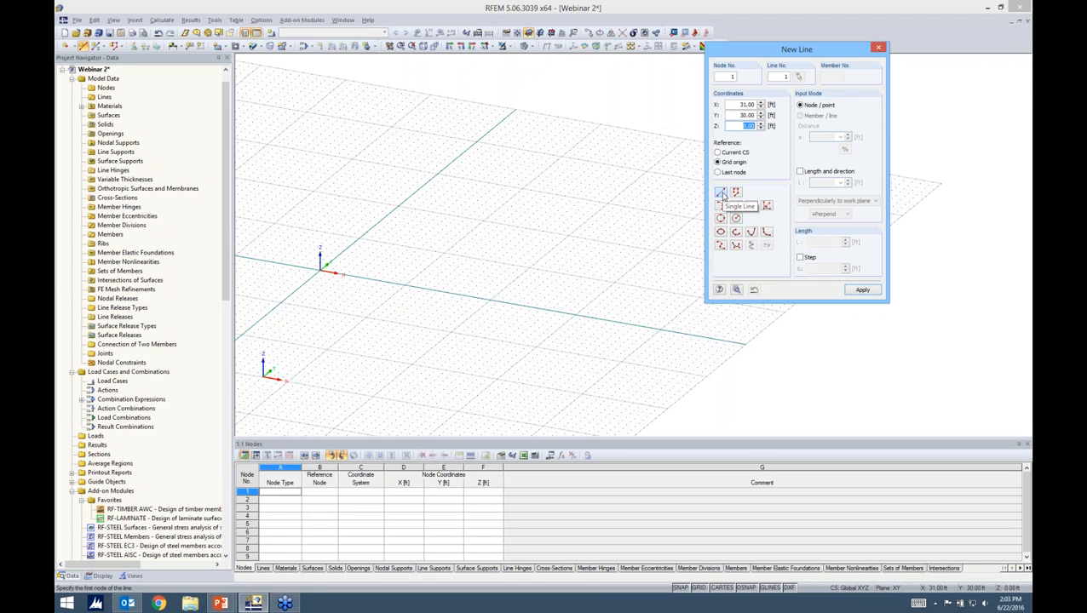
middle_click_drag(427, 250, 393, 288, "ctrl")
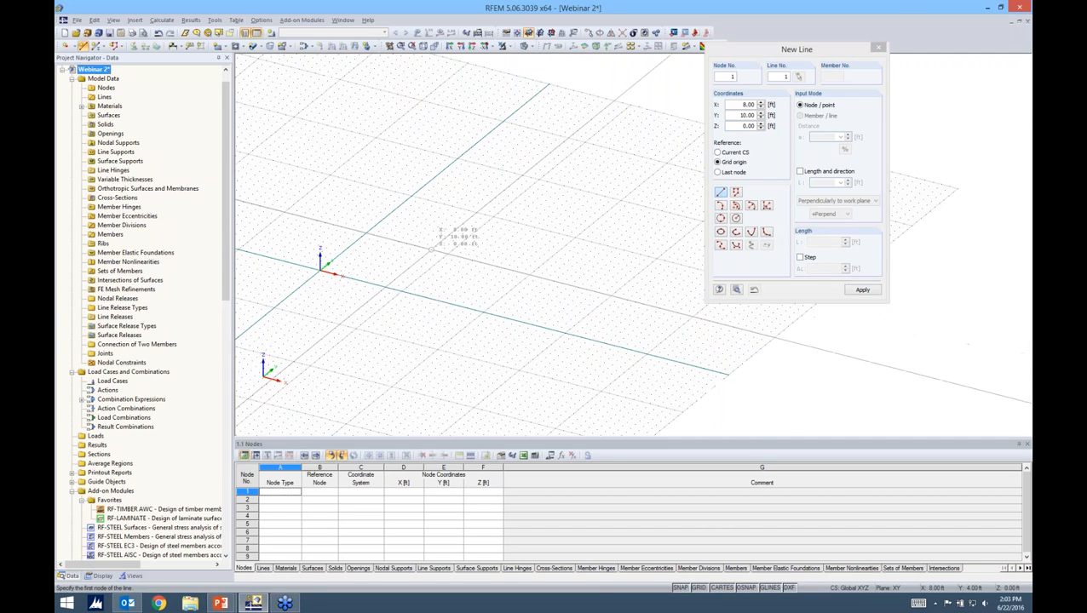
scroll(395, 291, "up", 2)
middle_click_drag(472, 284, 412, 262)
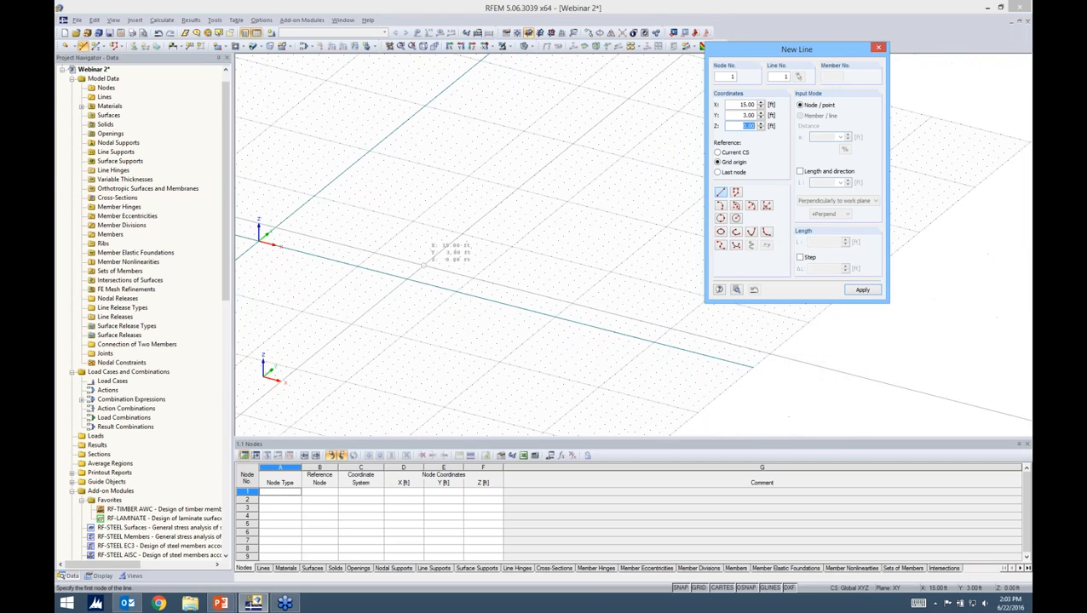
left_click(260, 241)
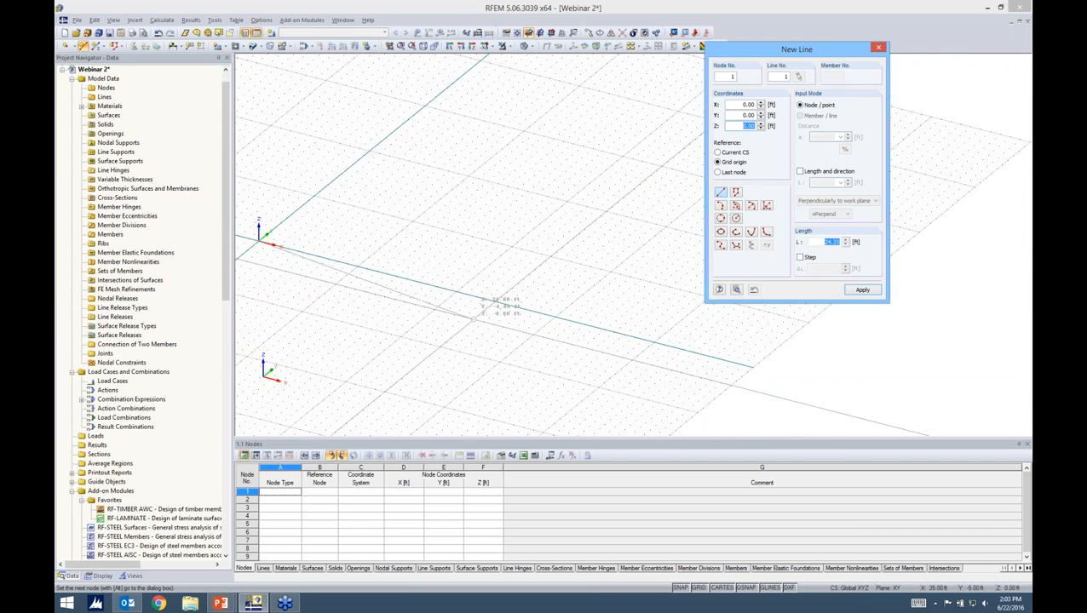
scroll(654, 342, "down", 2)
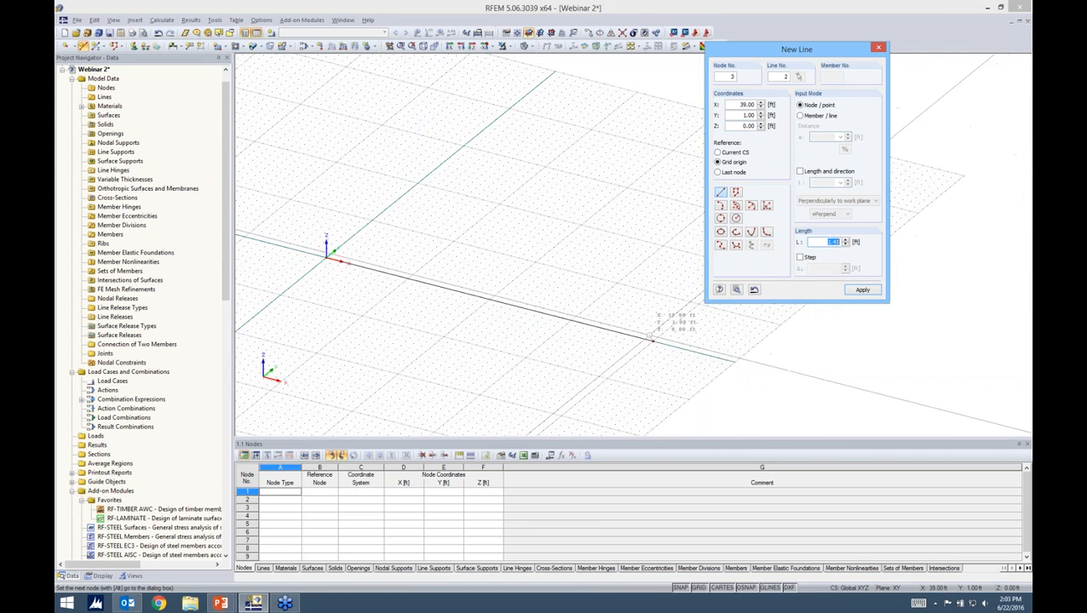
left_click(654, 343)
Step: Continue the lines through (40, 20) and (0, 20) ft back to the origin, closing a 40 by 20 ft rectangle
middle_click_drag(654, 343, 571, 351)
left_click(647, 288)
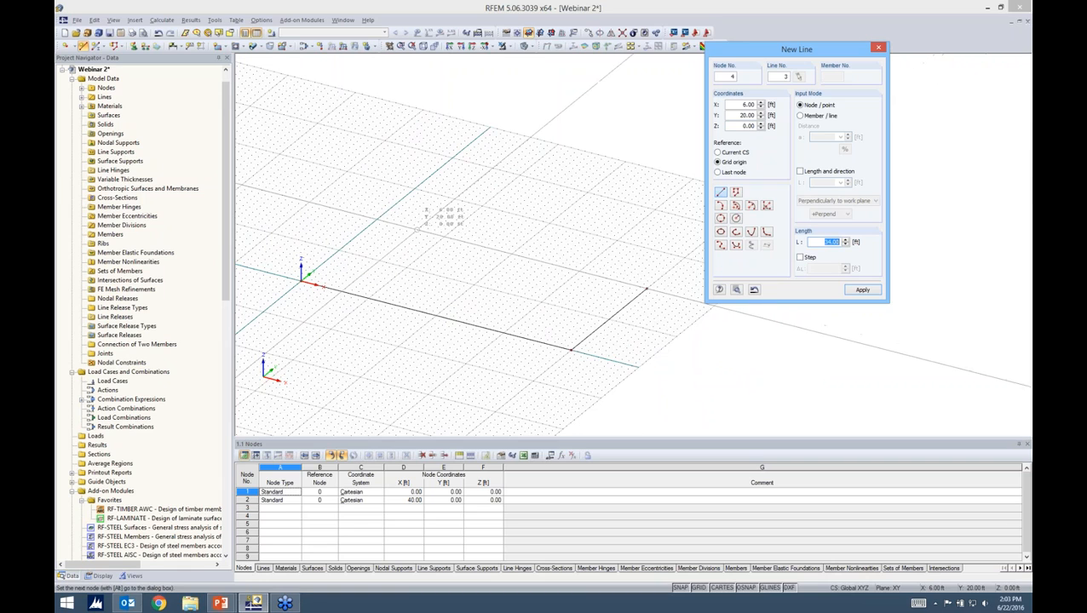
left_click(376, 220)
left_click(301, 281)
right_click(346, 281)
Step: Draw two partition lines across the rectangle at X = 12 ft and X = 20 ft, from Y = 0 to Y = 20 ft
scroll(378, 292, "down", 1)
scroll(378, 293, "up", 4)
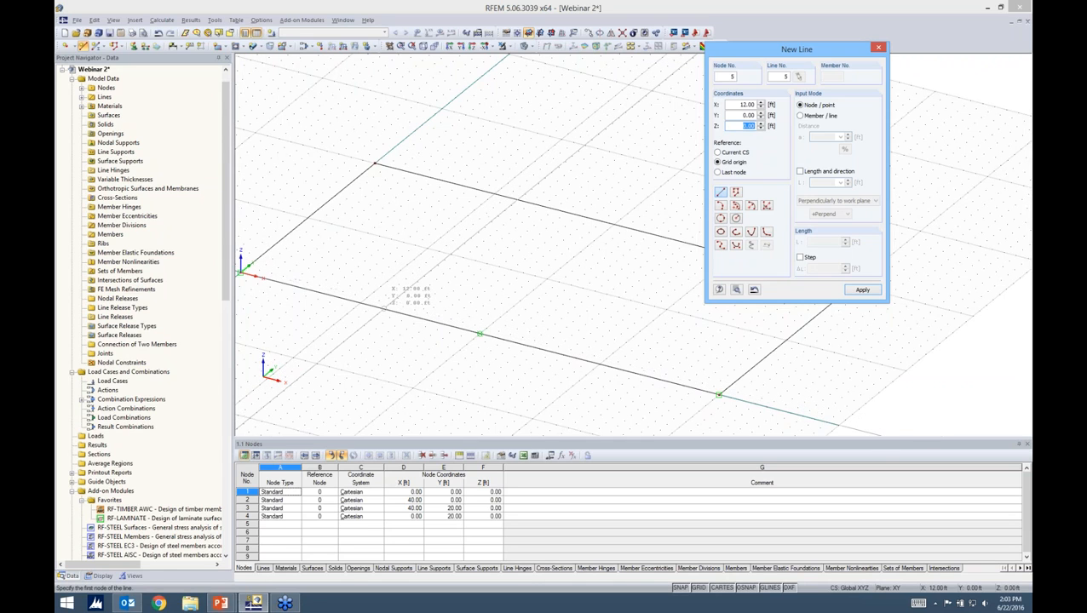
left_click(385, 309)
left_click(518, 201)
left_click(492, 326)
left_click(614, 226)
scroll(649, 207, "down", 1)
scroll(647, 210, "down", 2)
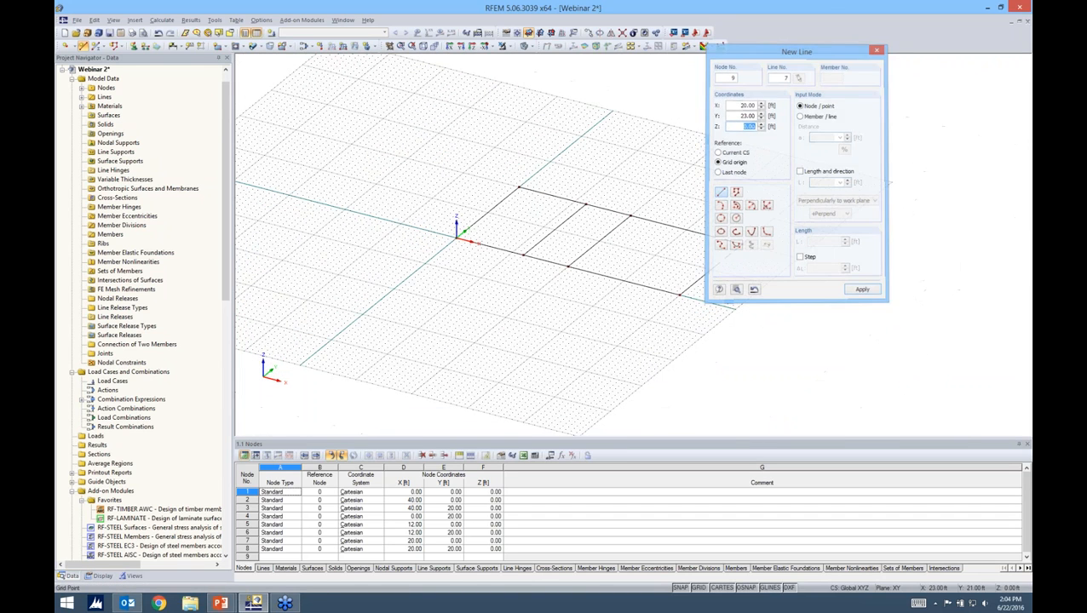
key("Escape")
Step: Extrude all six floor-plan lines into wall surfaces 10 ft deep in the global +Z direction
scroll(625, 316, "up", 1)
mouse_move(626, 317)
middle_mouse_down("ctrl")
mouse_move(636, 243)
mouse_move(623, 318)
middle_mouse_up("ctrl")
middle_click_drag(543, 297, 484, 309)
left_click_drag(351, 140, 761, 384)
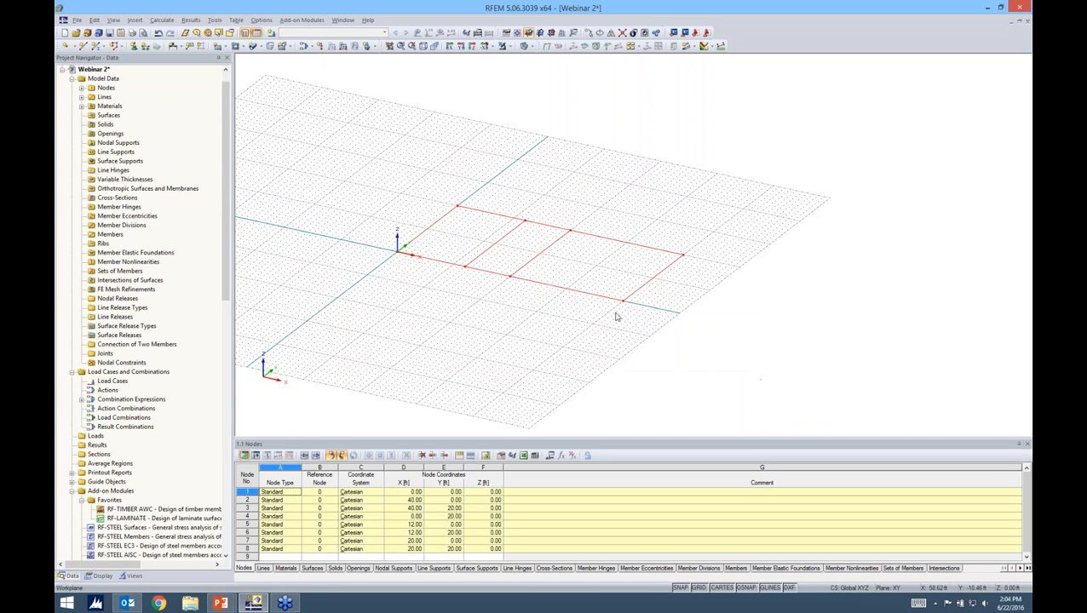
mouse_move(616, 303)
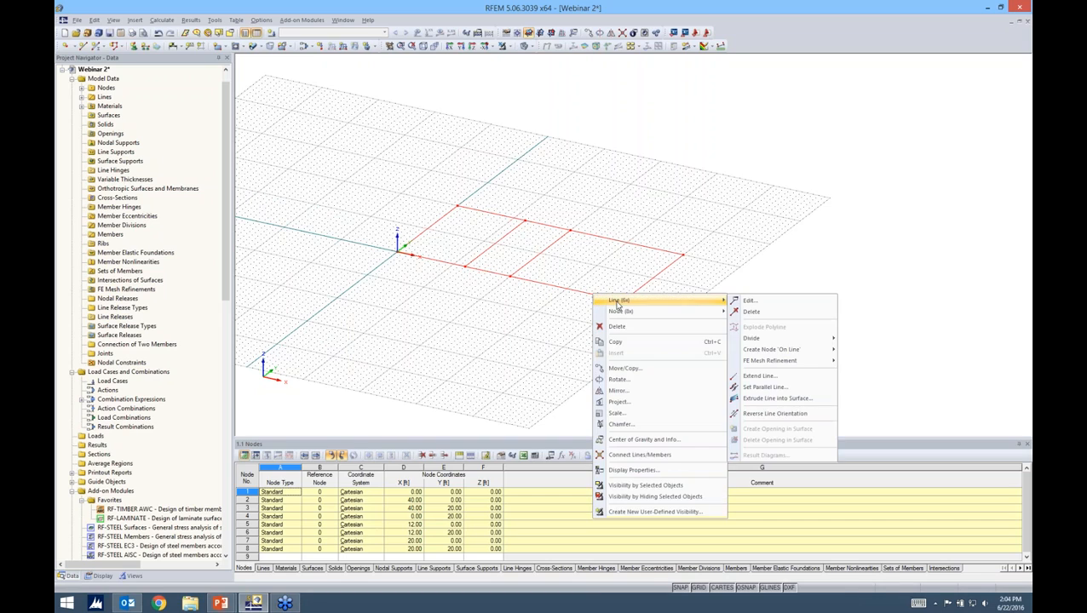
left_click(756, 401)
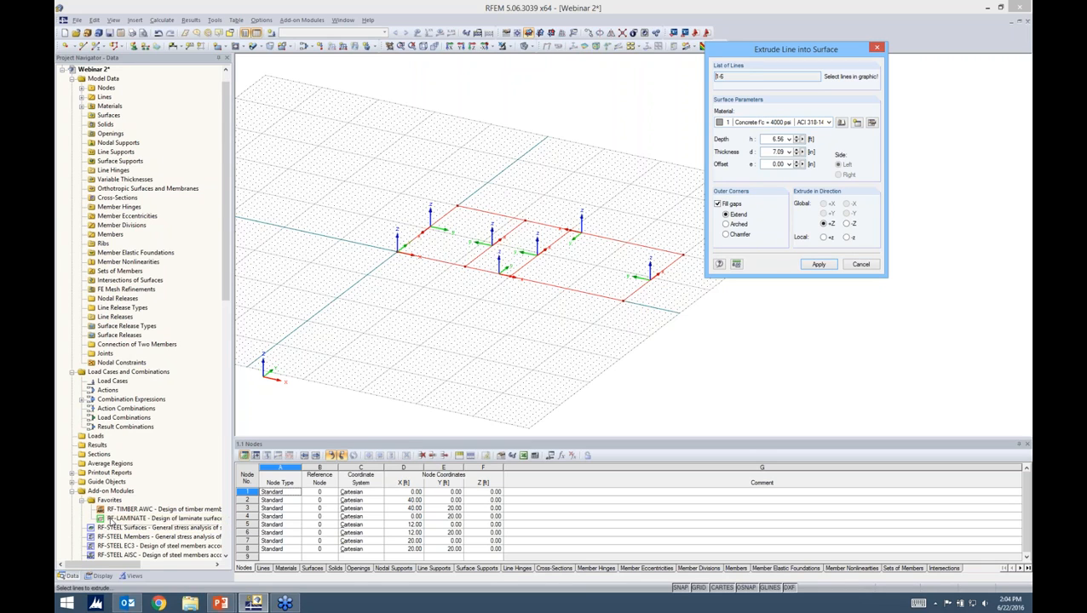
double_click(768, 141)
type("10")
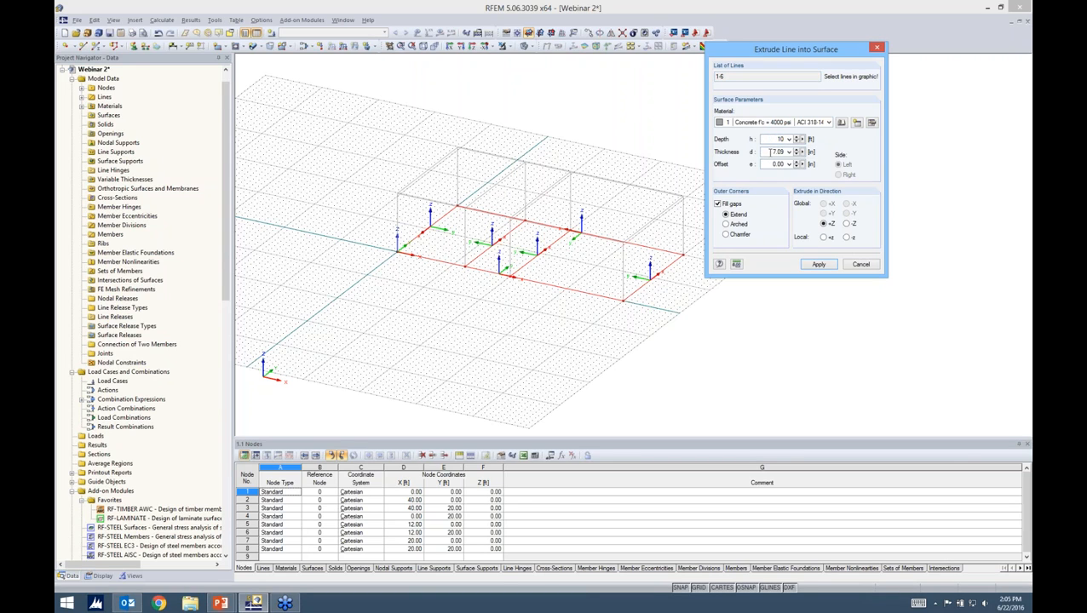
left_click(818, 265)
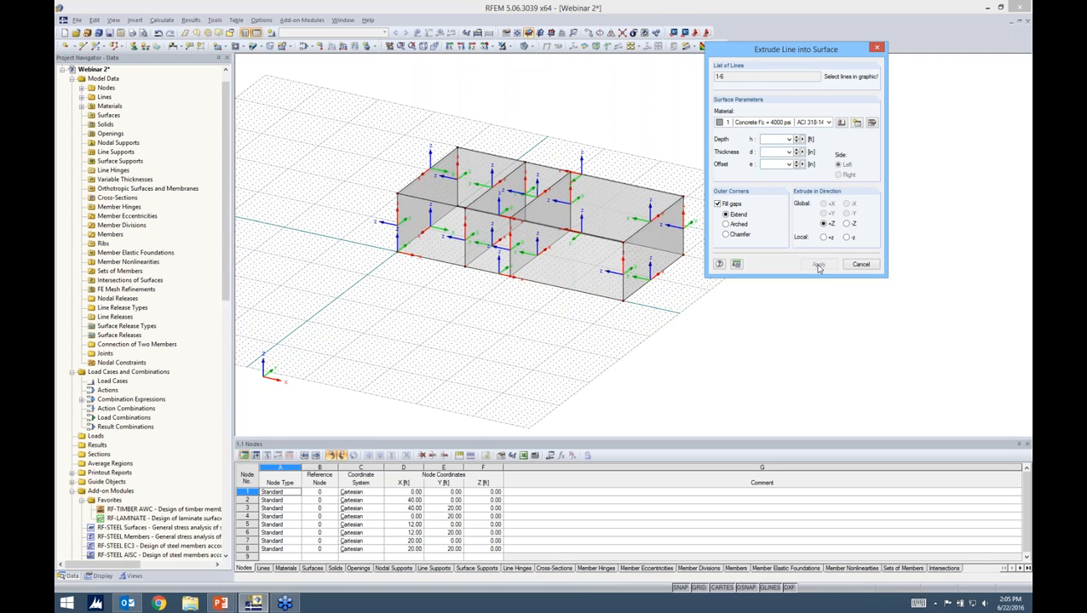
left_click(862, 265)
Step: Set the work plane to the global XZ plane, in line with the long front wall
middle_click_drag(699, 175, 784, 327, "ctrl")
middle_click_drag(732, 297, 615, 322, "ctrl")
left_click(529, 33)
left_click(551, 33)
mouse_move(704, 230)
middle_mouse_down("ctrl")
mouse_move(658, 245)
mouse_move(621, 204)
mouse_move(740, 223)
mouse_move(827, 224)
mouse_move(867, 203)
middle_mouse_up("ctrl")
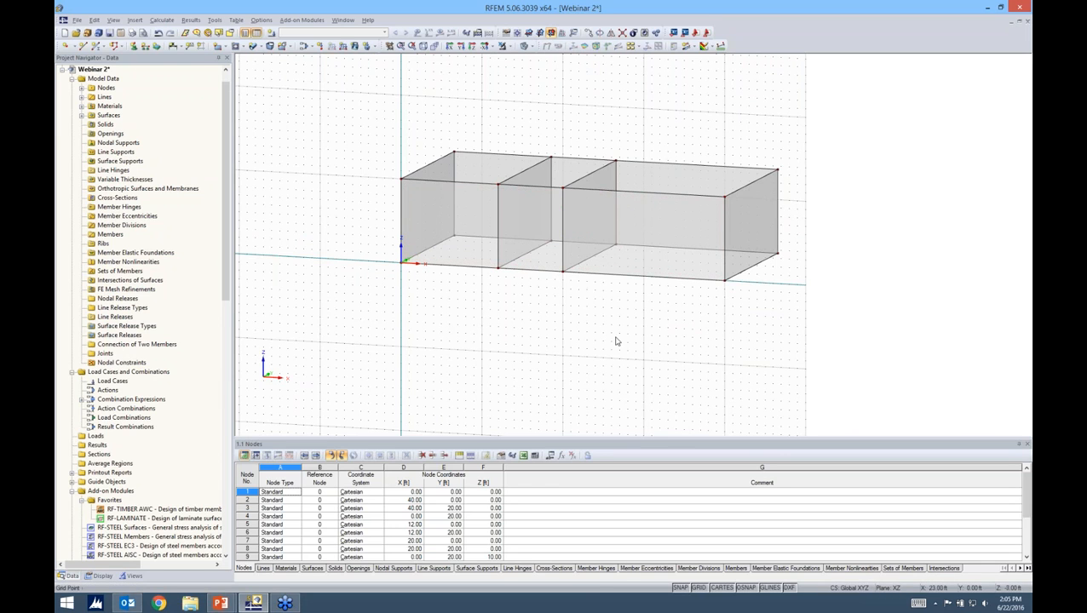
middle_click_drag(616, 342, 404, 309, "ctrl")
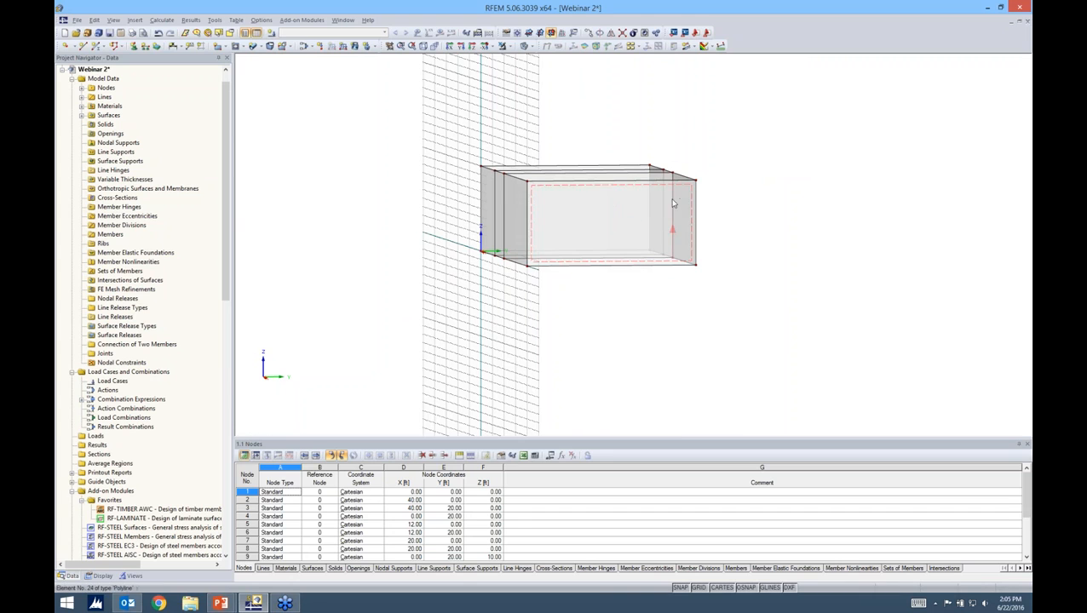
middle_click_drag(633, 304, 913, 292, "ctrl")
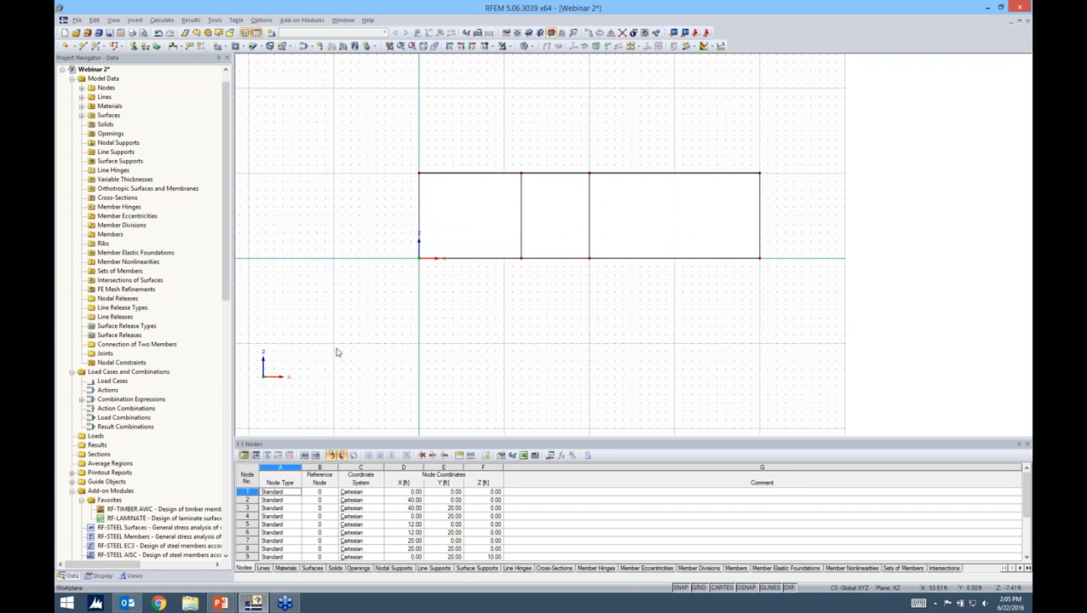
Step: Add rectangular window openings in the front wall, about 6 by 2 ft in the first bay and about 3.5 by 2 ft in the second
left_click(243, 47)
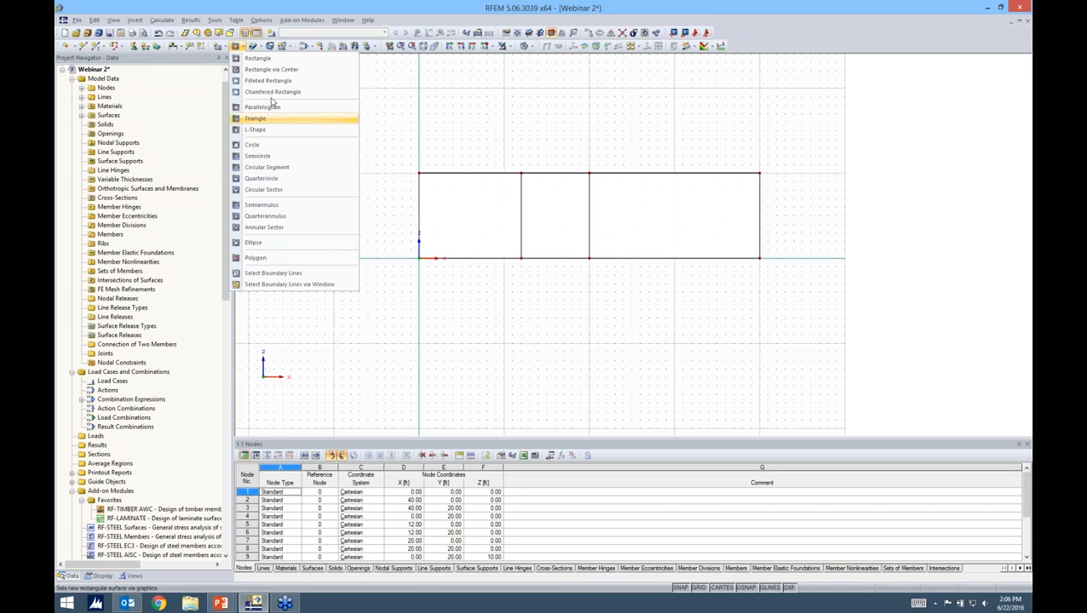
left_click(260, 58)
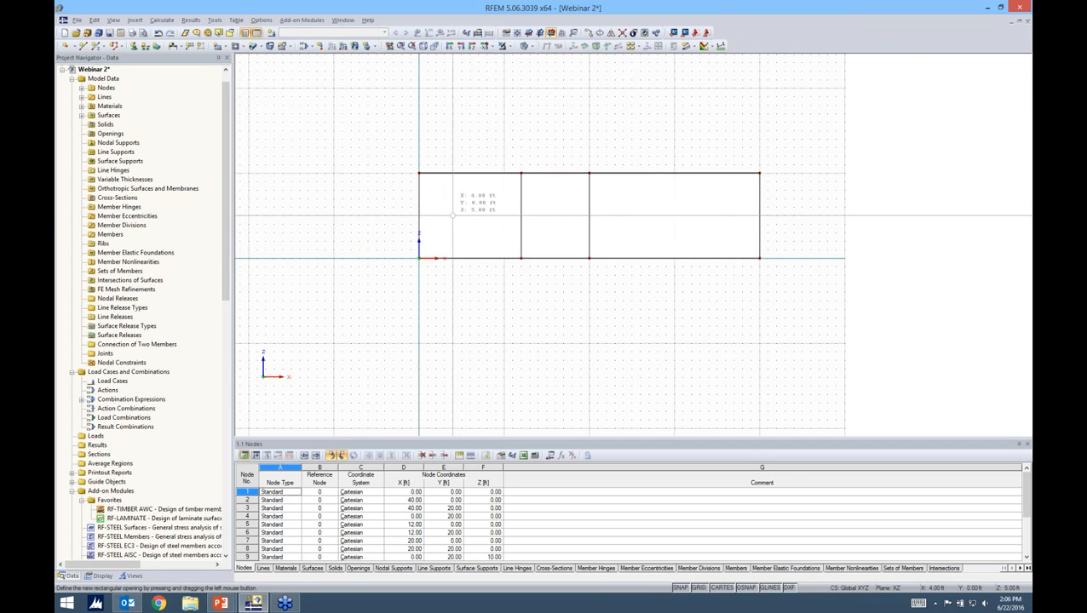
scroll(453, 214, "up", 2)
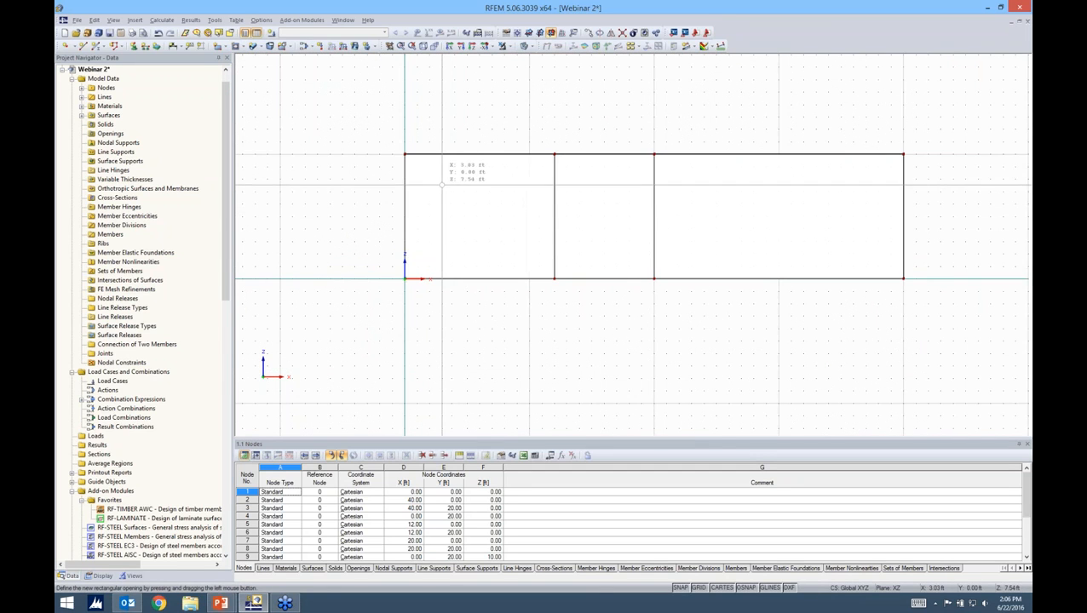
left_click_drag(442, 191, 517, 217)
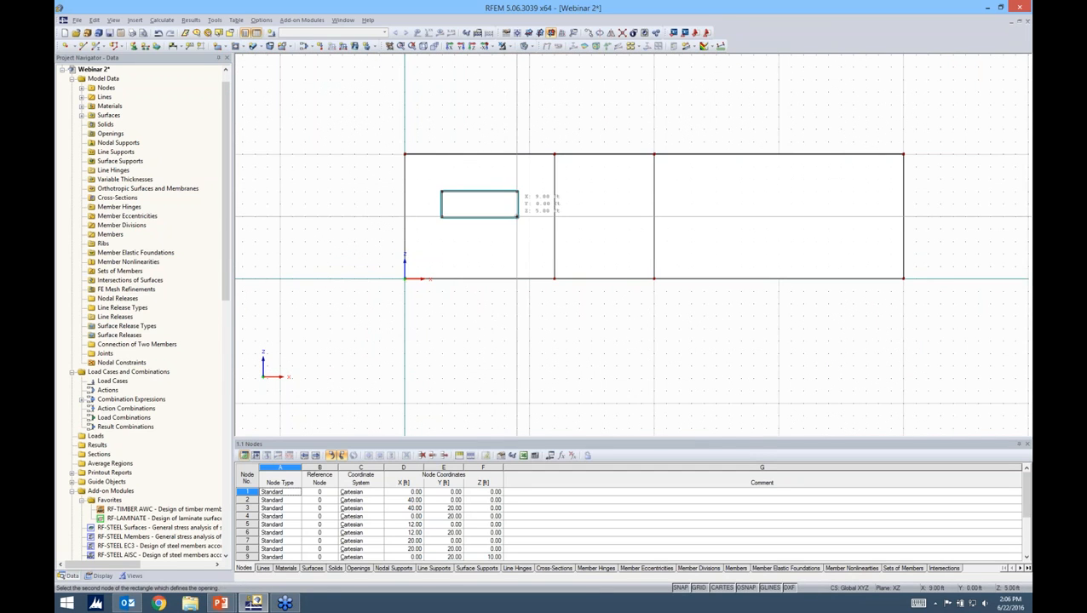
left_click(580, 191)
left_click(622, 219)
Step: Add a door opening about 4 ft wide by 7 ft high and a window opening about 4 by 3 ft in the front wall's third bay
left_click(679, 180)
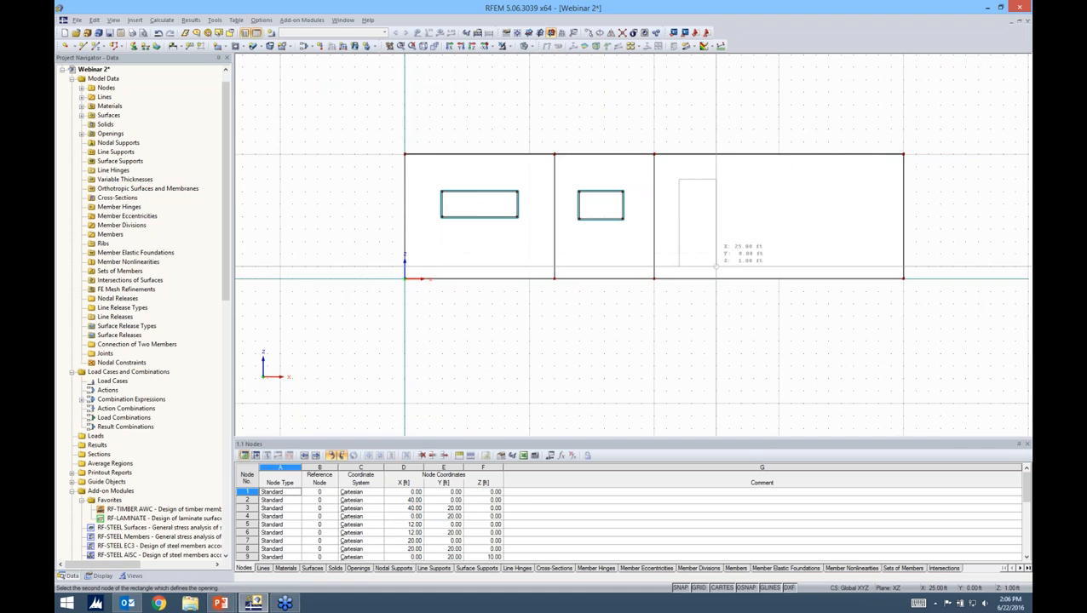
left_click(730, 268)
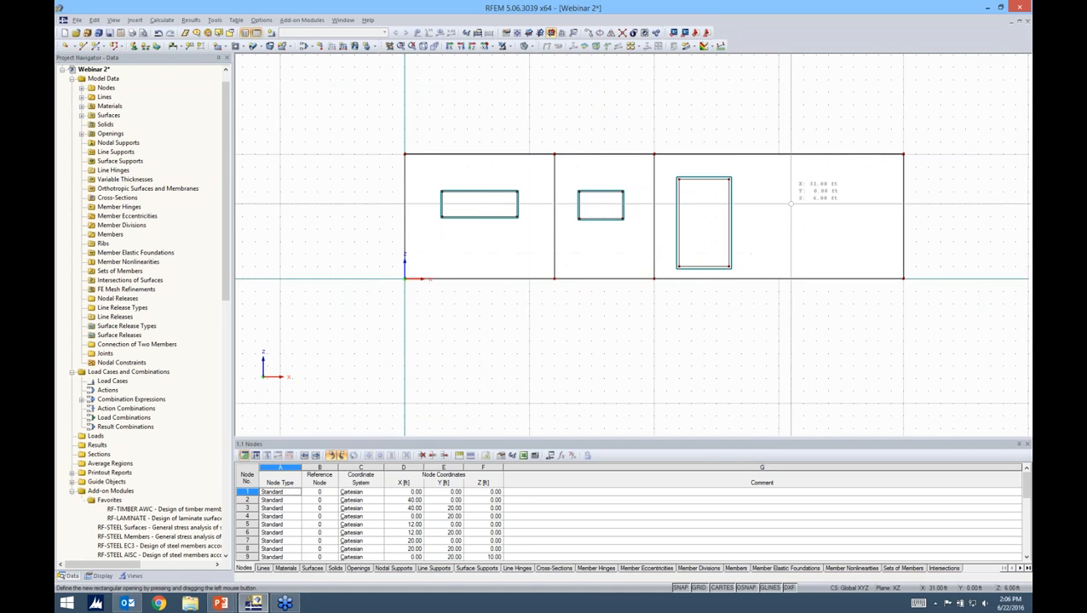
left_click(816, 179)
left_click(869, 218)
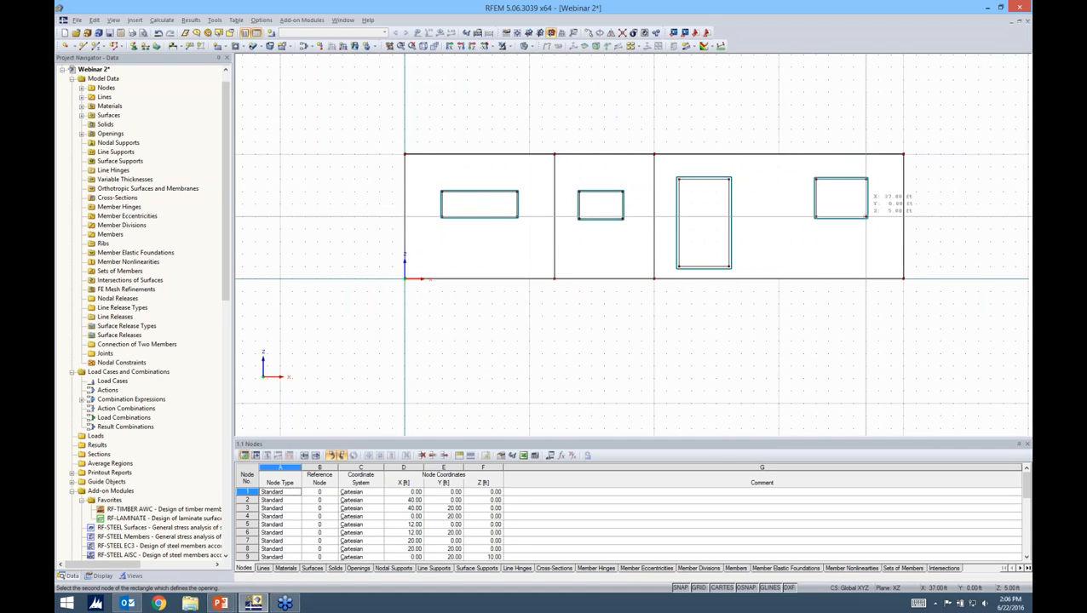
Step: Copy the front wall's three window openings once, 20 ft in the global Y direction onto the back wall
middle_click_drag(699, 342, 588, 358, "ctrl")
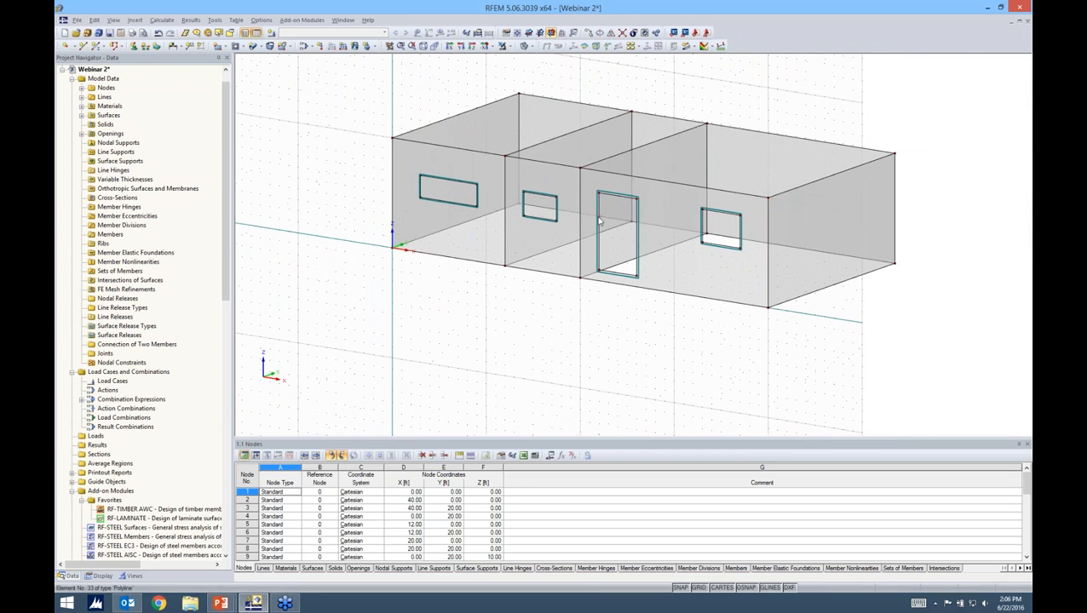
left_click(460, 181)
scroll(459, 181, "up", 2)
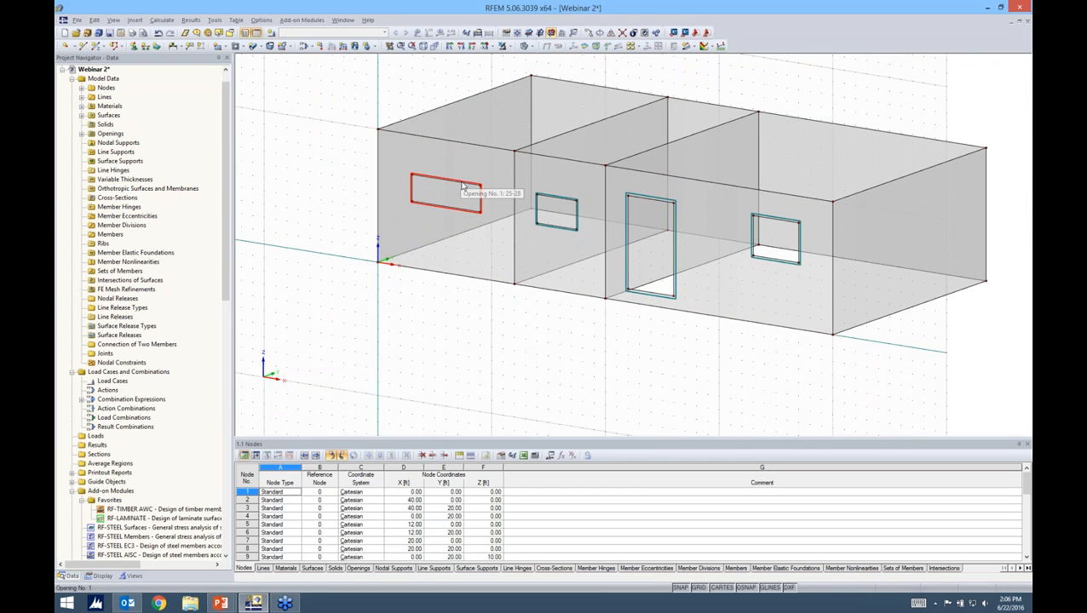
left_click(569, 201, "ctrl")
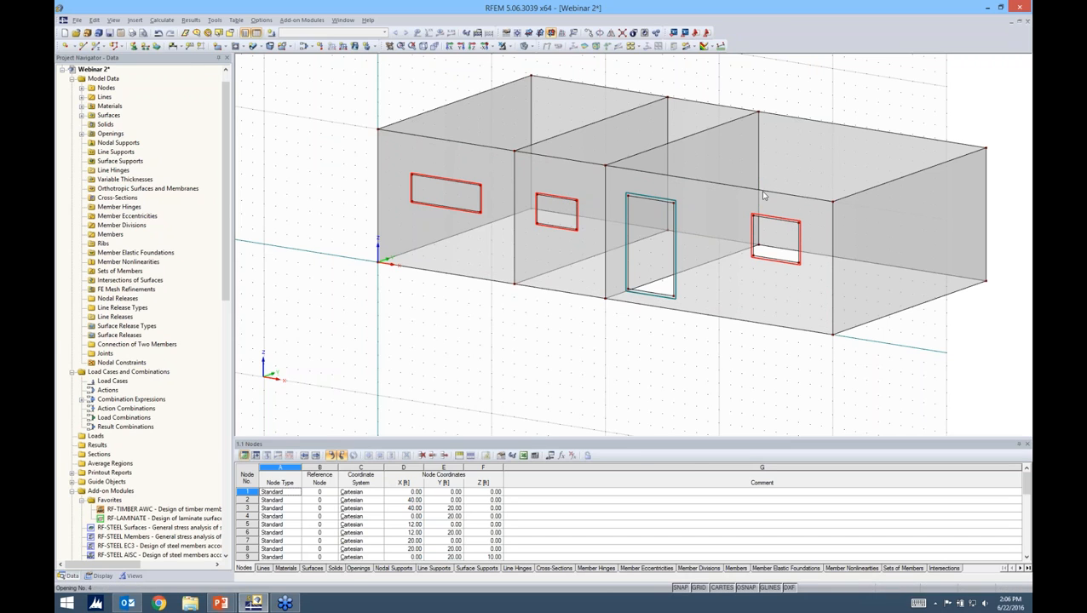
left_click(589, 34)
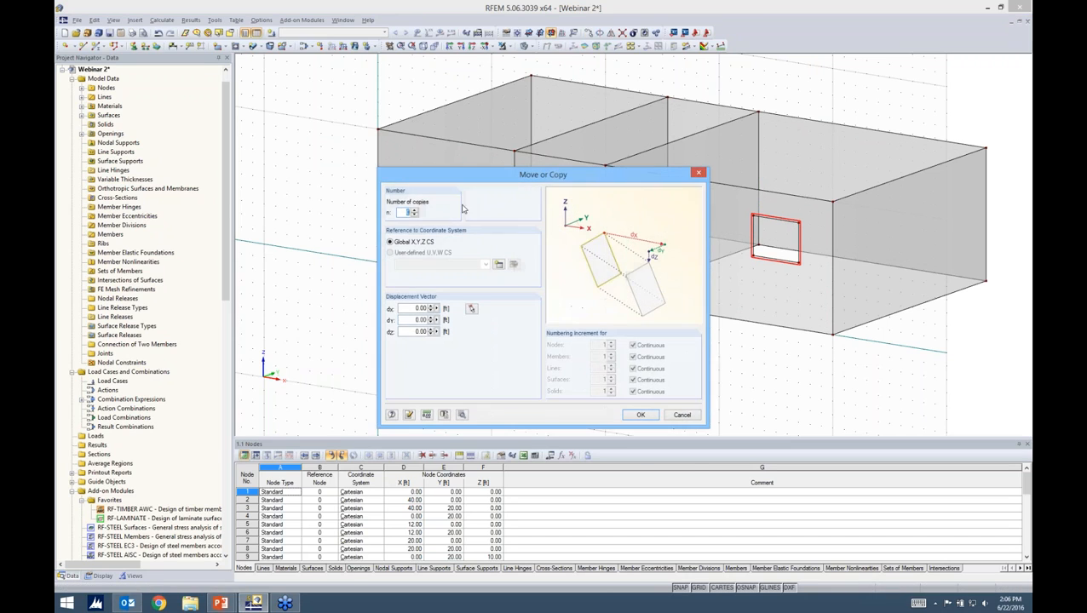
type("1")
left_click(406, 321)
type("20")
left_click(641, 416)
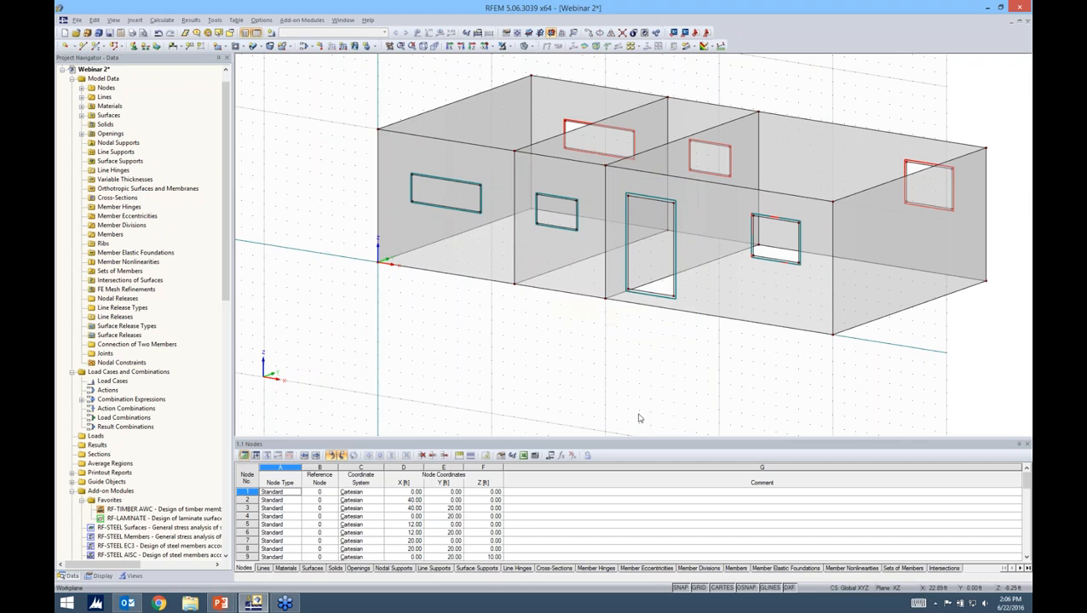
scroll(602, 363, "down", 1)
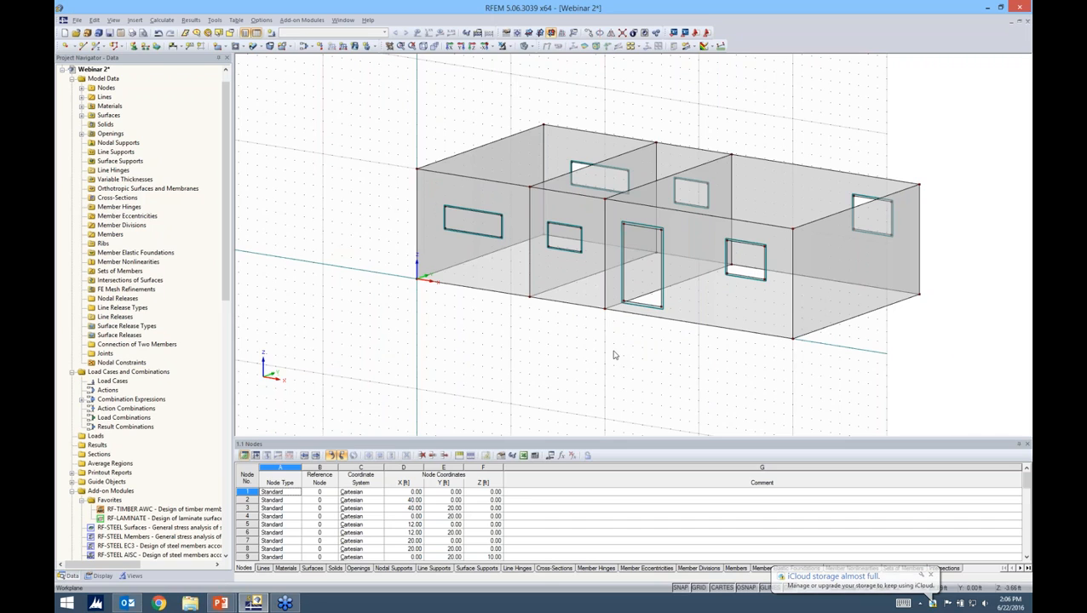
Step: Set the work plane to the global XY plane and move its origin to the upper corner of the front wall above the model origin
middle_click_drag(594, 349, 547, 339)
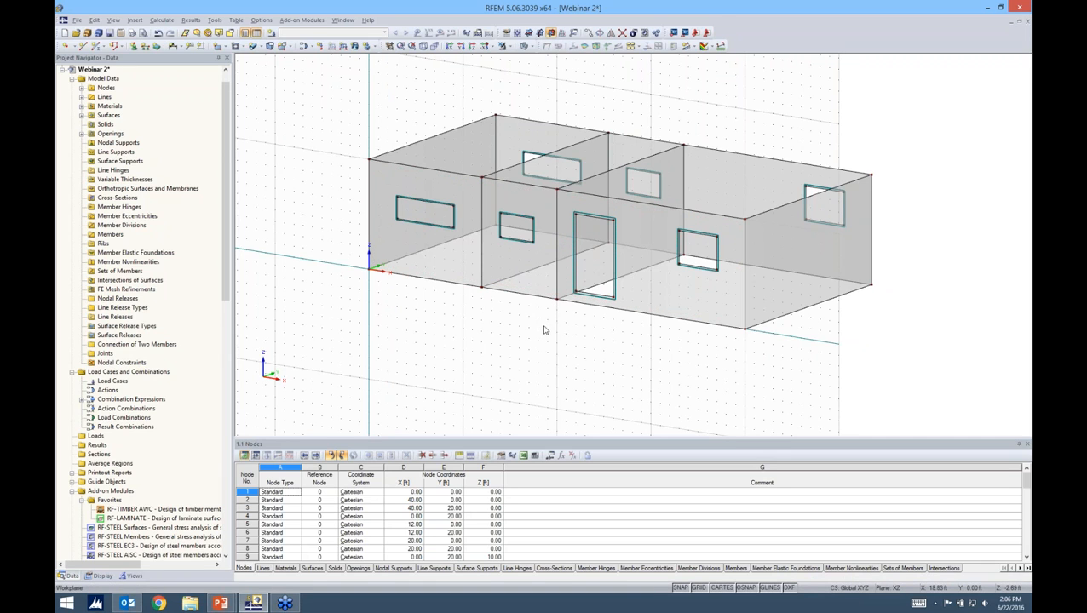
middle_click_drag(875, 330, 913, 319, "ctrl")
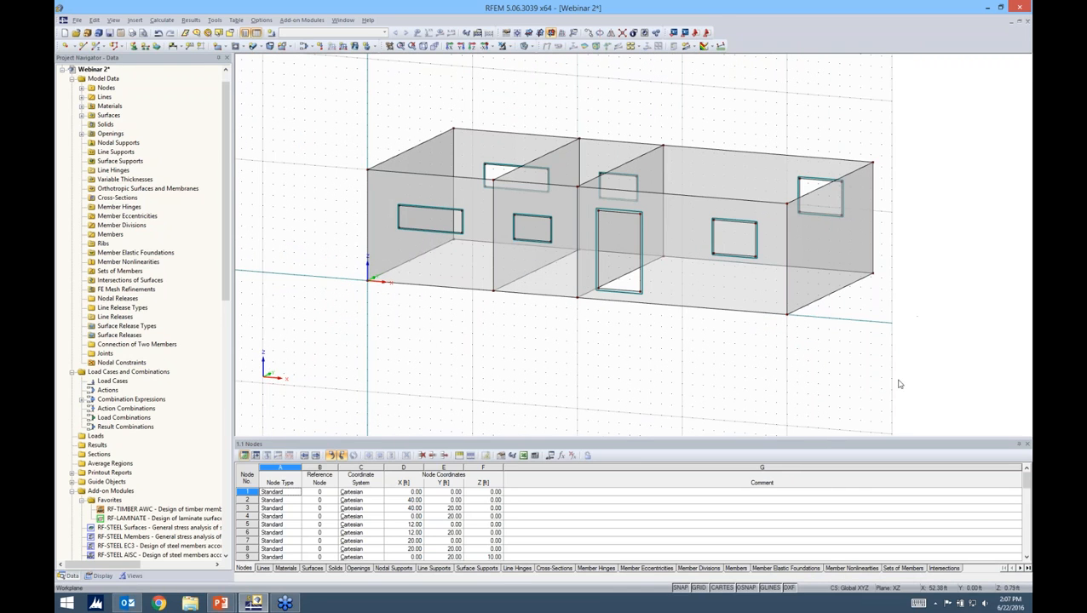
middle_click_drag(909, 213, 902, 246, "ctrl")
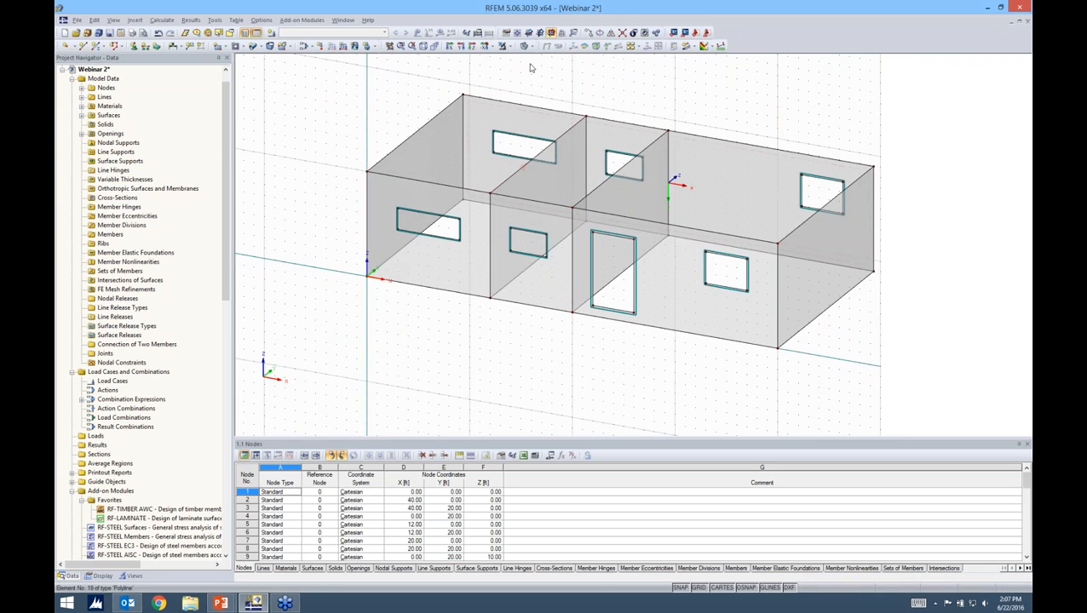
left_click(528, 33)
left_click(529, 33)
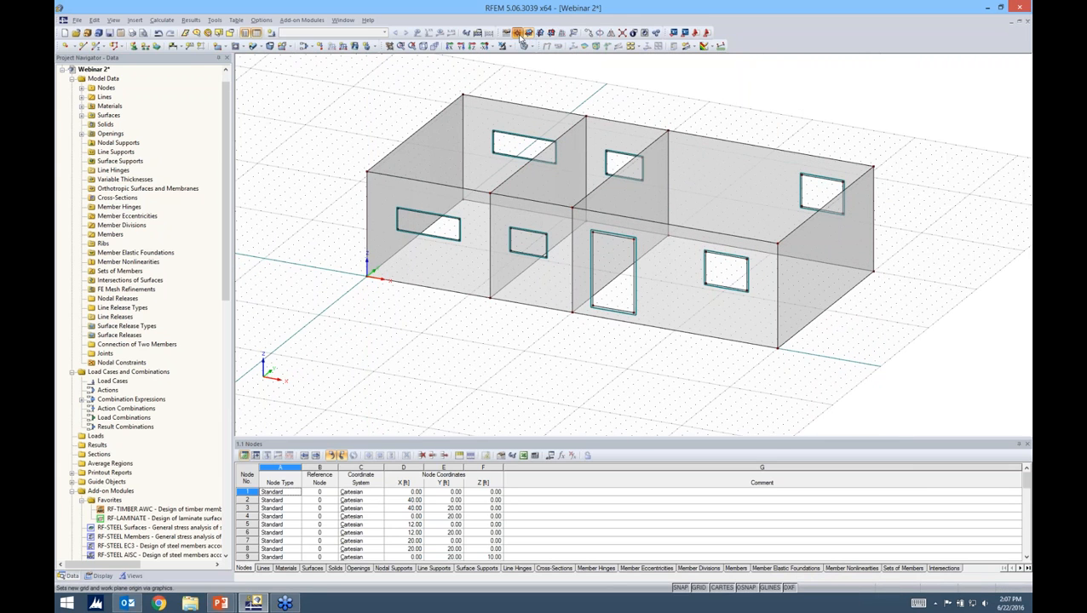
left_click(367, 171)
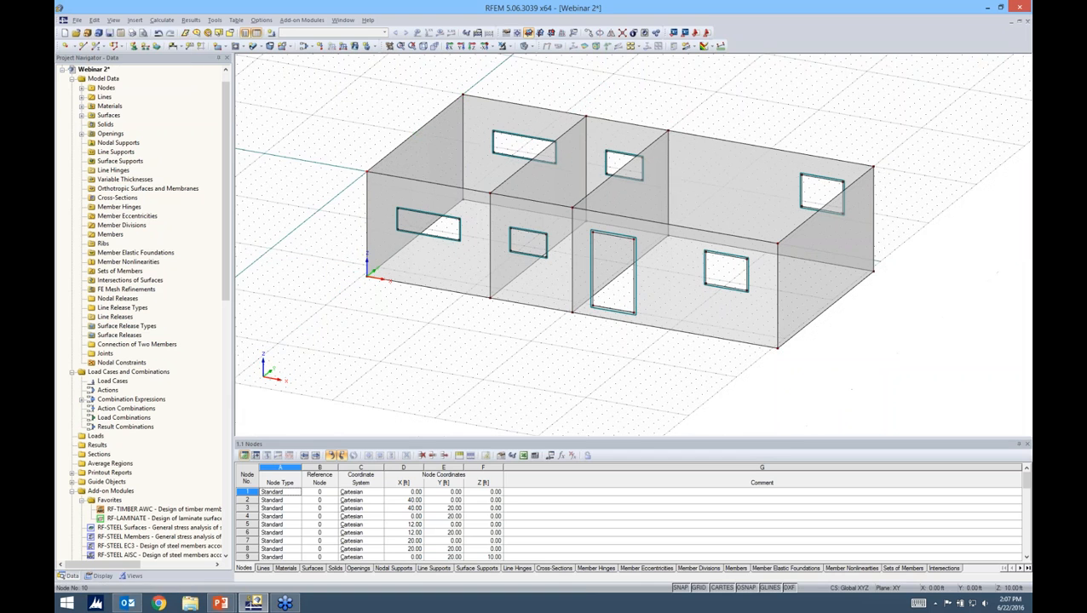
Step: Connect the crossing and touching lines throughout the whole model
middle_click_drag(376, 303, 379, 281, "ctrl")
scroll(444, 358, "down", 2)
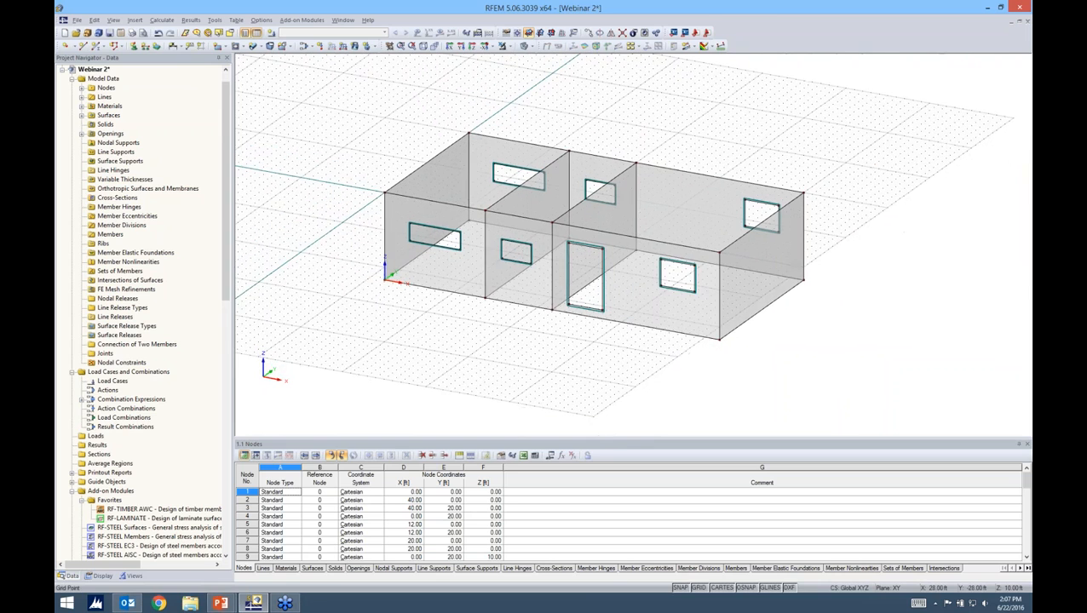
middle_click_drag(444, 358, 436, 371)
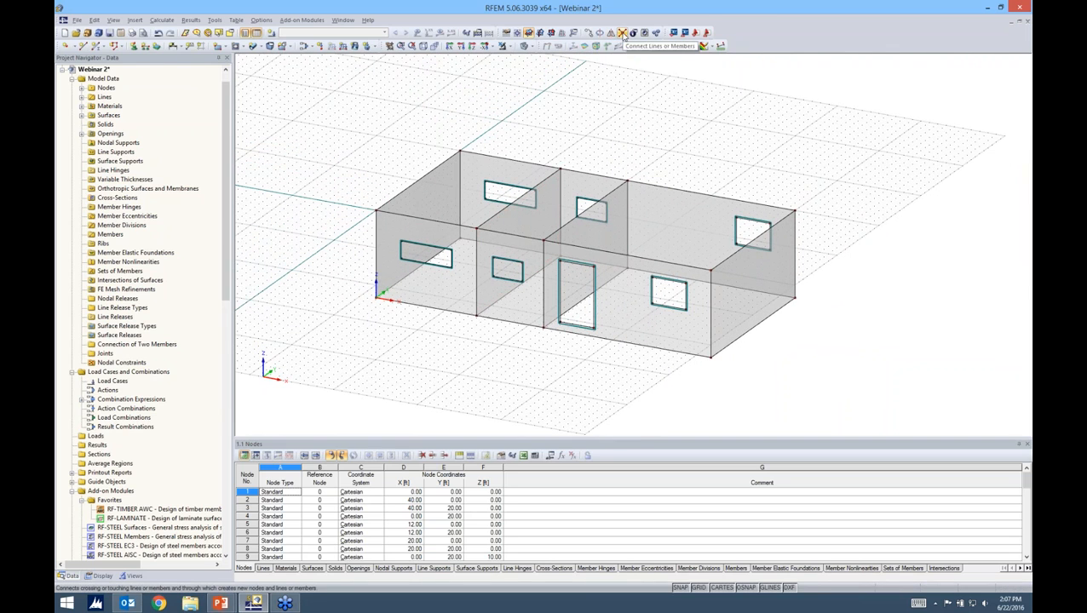
left_click_drag(321, 100, 855, 392)
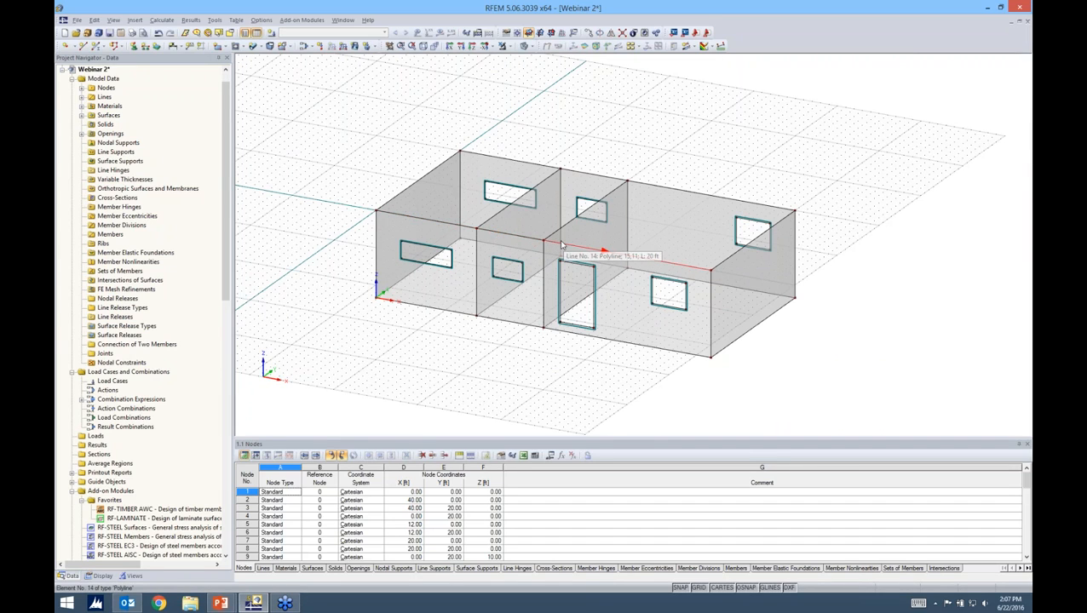
Step: Create plane ceiling surfaces over the three bays from their boundary lines, using Concrete f'c = 4000 psi and a constant 7.09 in thickness
left_click(227, 49)
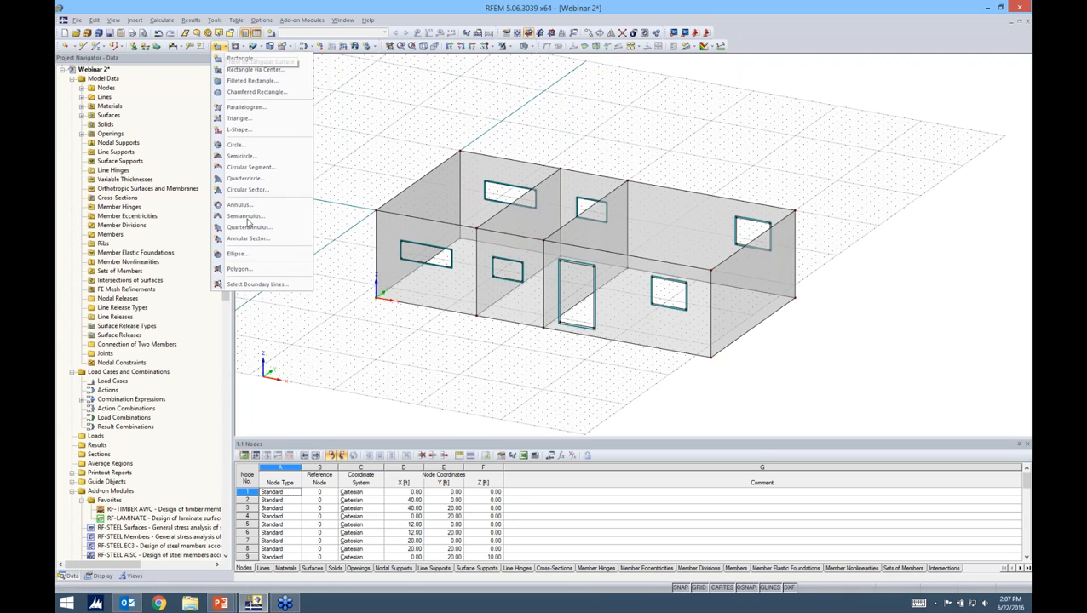
left_click(252, 285)
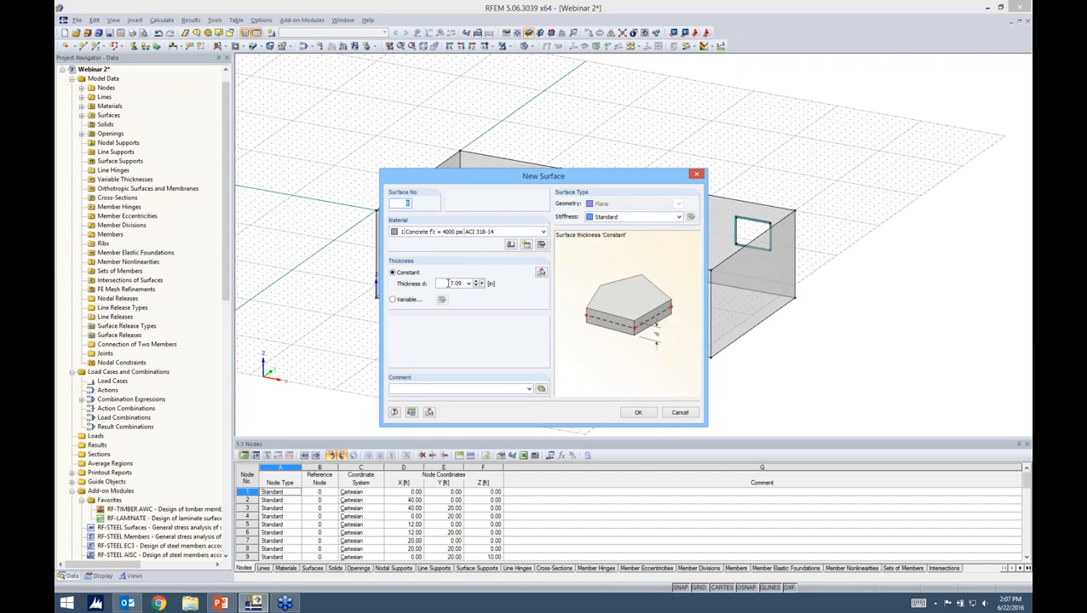
left_click(637, 412)
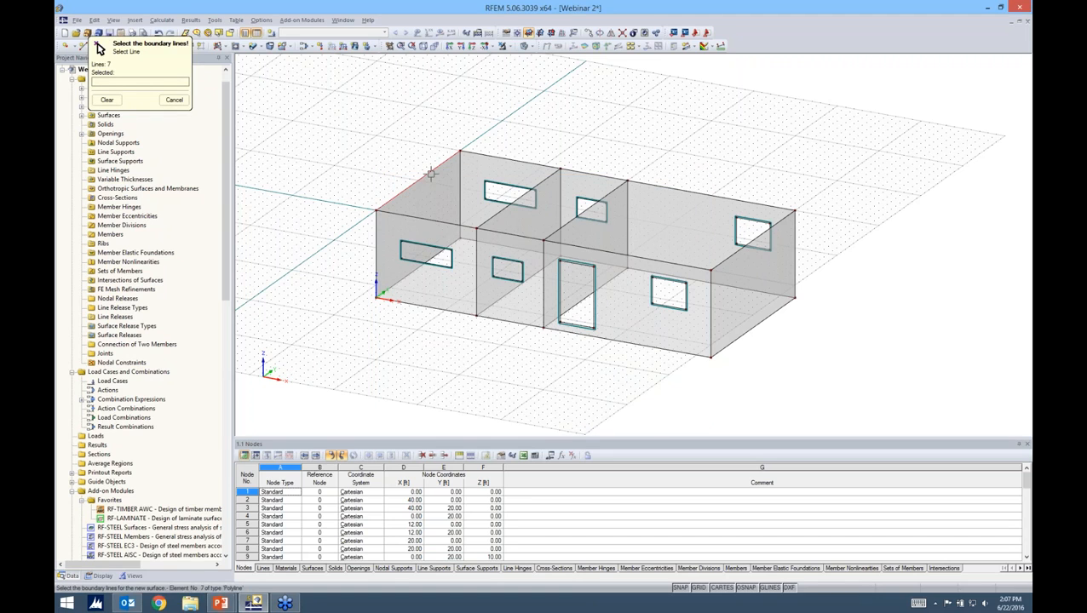
left_click(511, 160)
left_click(597, 176)
left_click(585, 211)
left_click(494, 233)
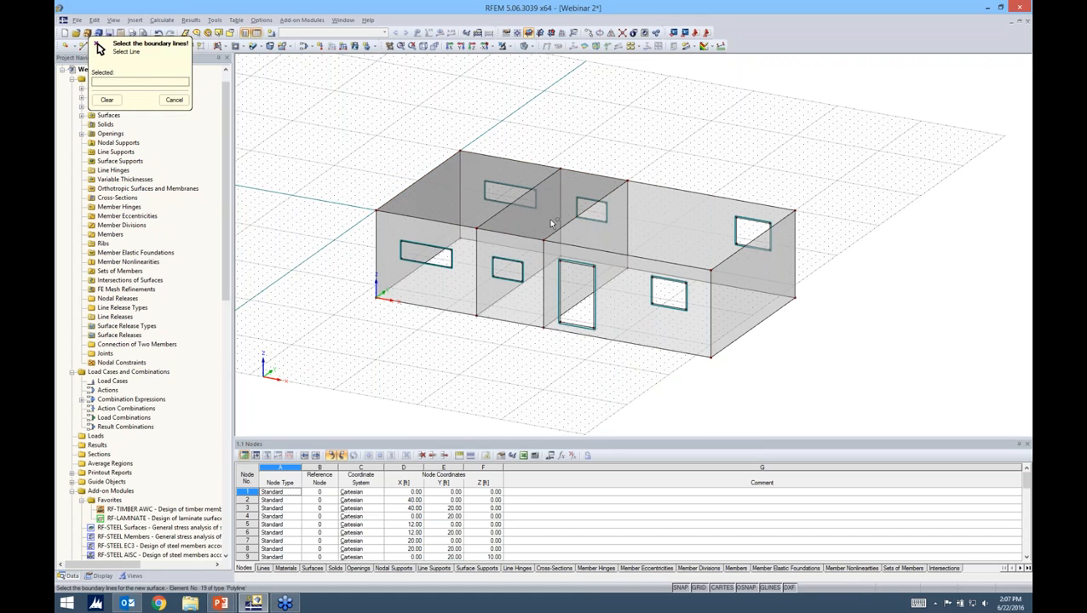
left_click(590, 208)
left_click(649, 185)
left_click(734, 253)
left_click(696, 266)
right_click(873, 301)
Step: Hide the grid and copy the entire storey 10 ft upward to form a second storey
middle_click_drag(874, 304, 902, 277, "ctrl")
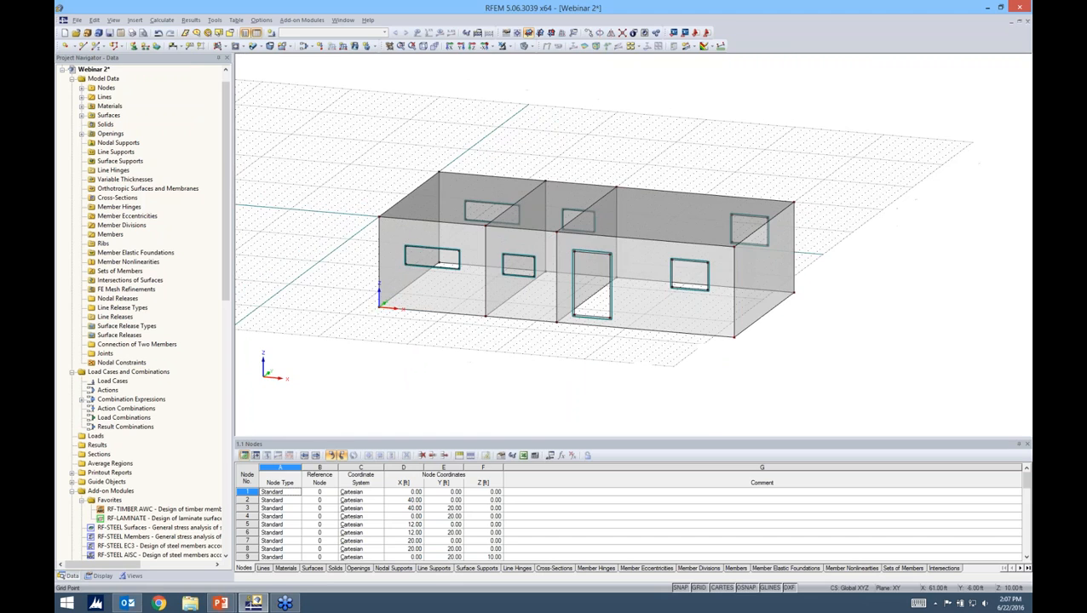
left_click(707, 590)
middle_click_drag(828, 341, 858, 274, "ctrl")
left_click_drag(843, 270, 319, 238)
middle_click_drag(875, 221, 795, 312, "ctrl")
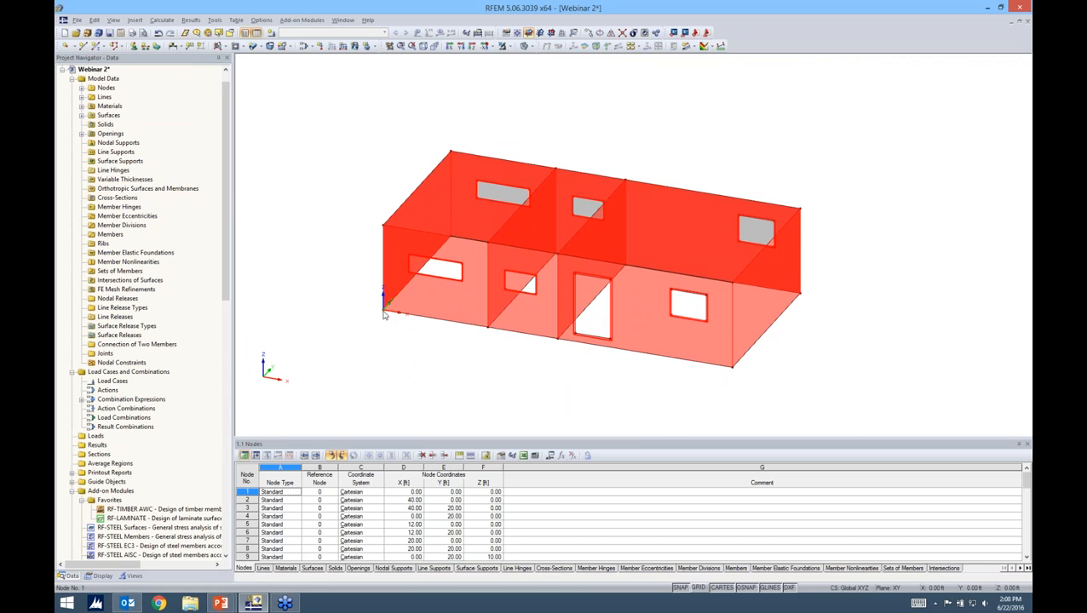
left_click_drag(384, 306, 384, 229, "ctrl")
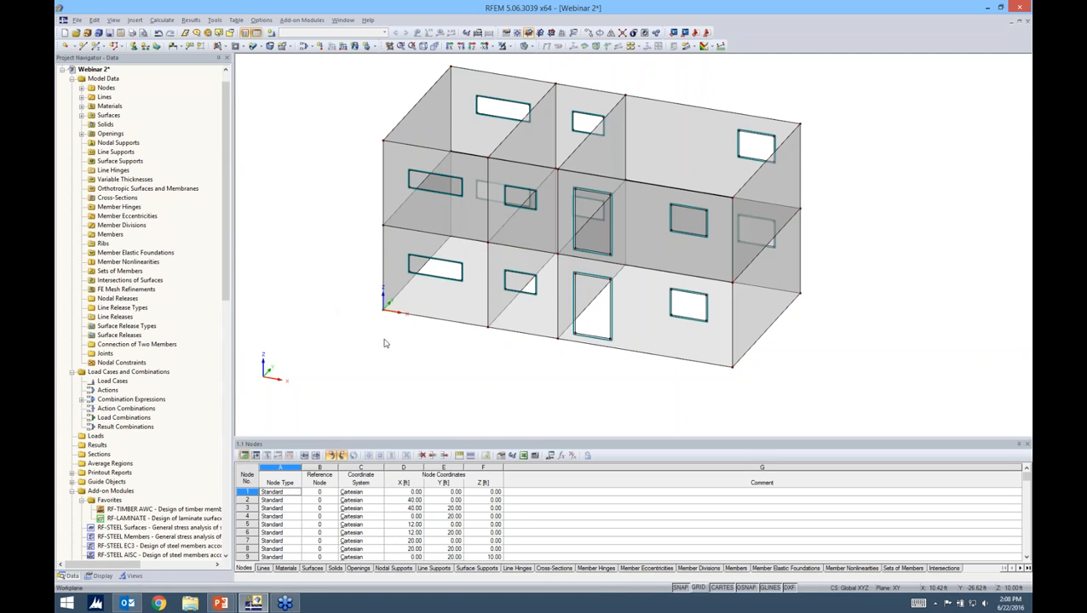
Step: Delete the copied door opening from the second storey's front wall
middle_click_drag(512, 387, 588, 284, "ctrl")
left_click_drag(599, 105, 657, 217)
key("Delete")
Step: Show the model in wireframe and place one intermediate node on each of the four topmost transverse lines without dividing them
middle_click_drag(868, 274, 602, 200, "ctrl")
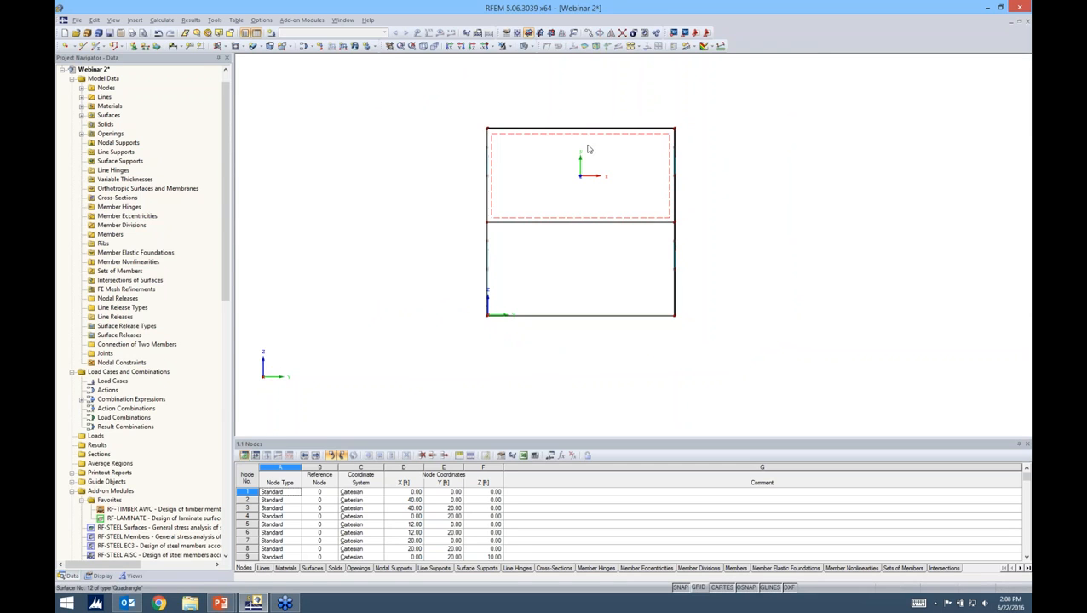
scroll(585, 143, "up", 5)
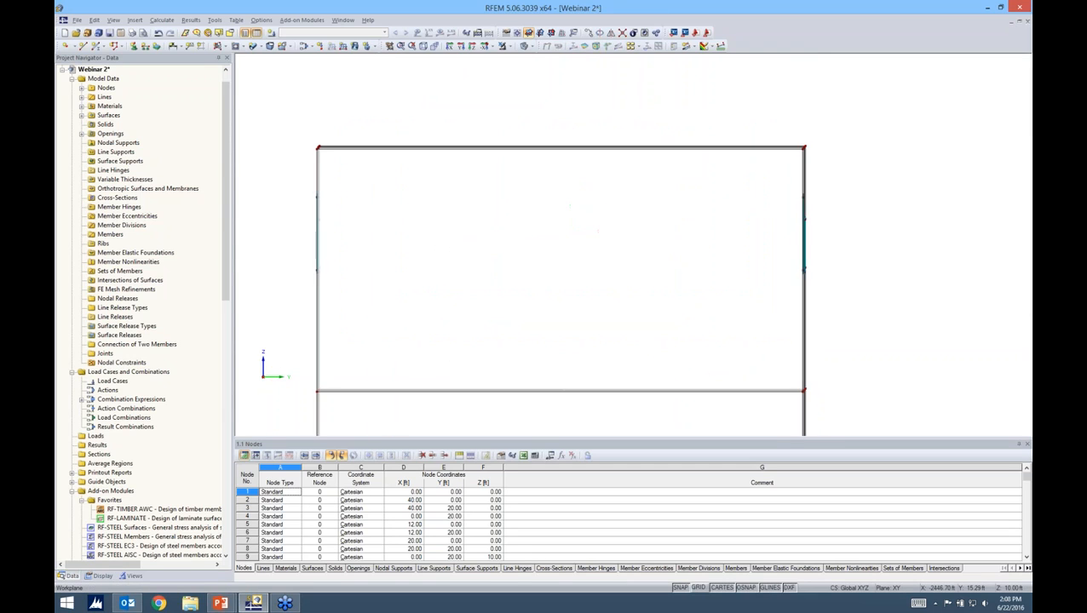
left_click(531, 46)
left_click(535, 59)
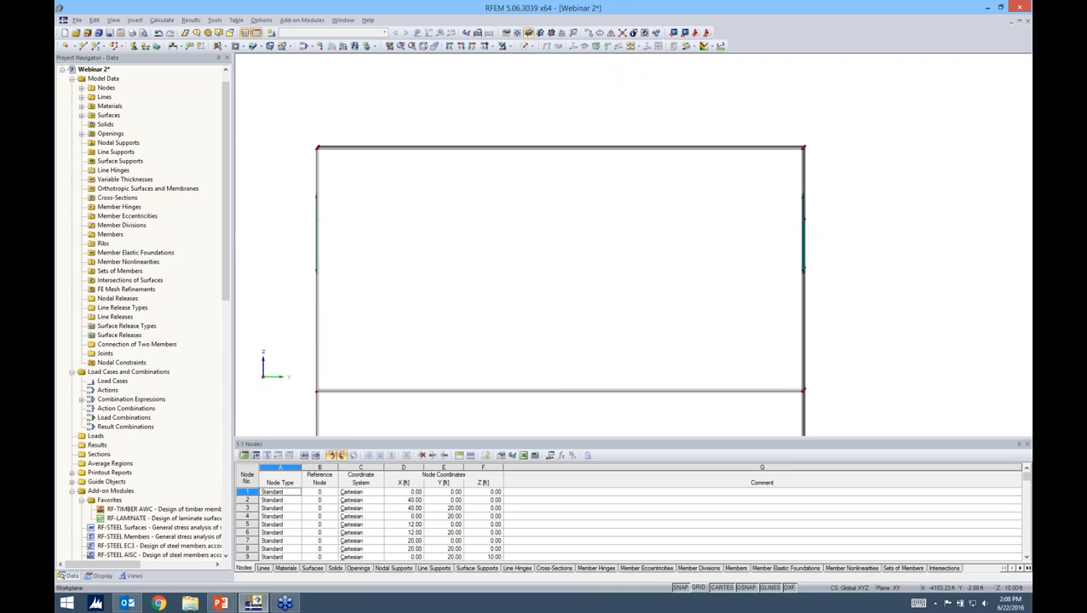
scroll(544, 153, "up", 4)
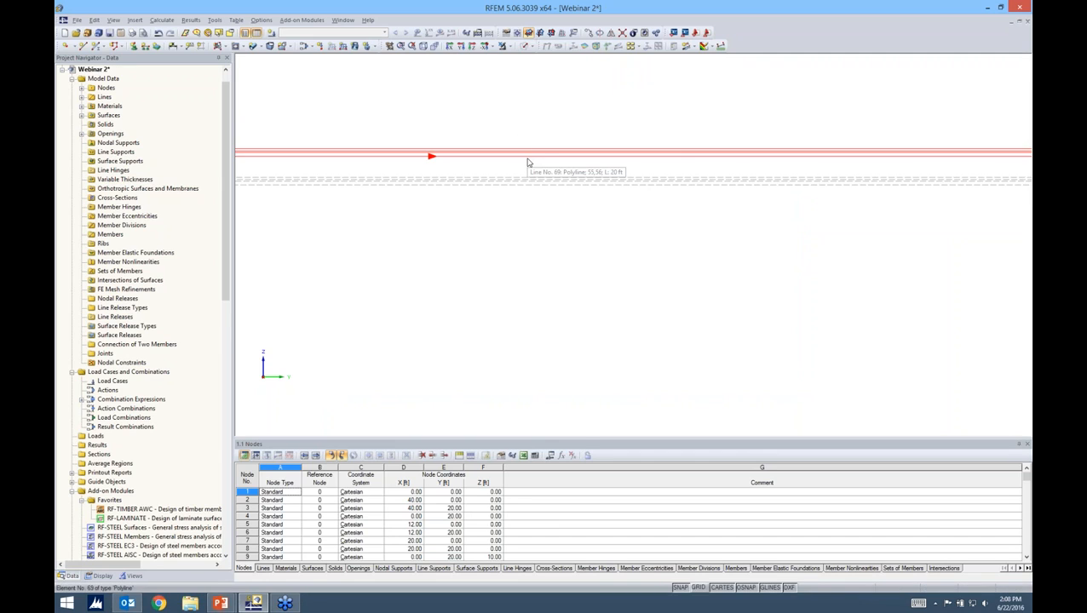
right_click(529, 158)
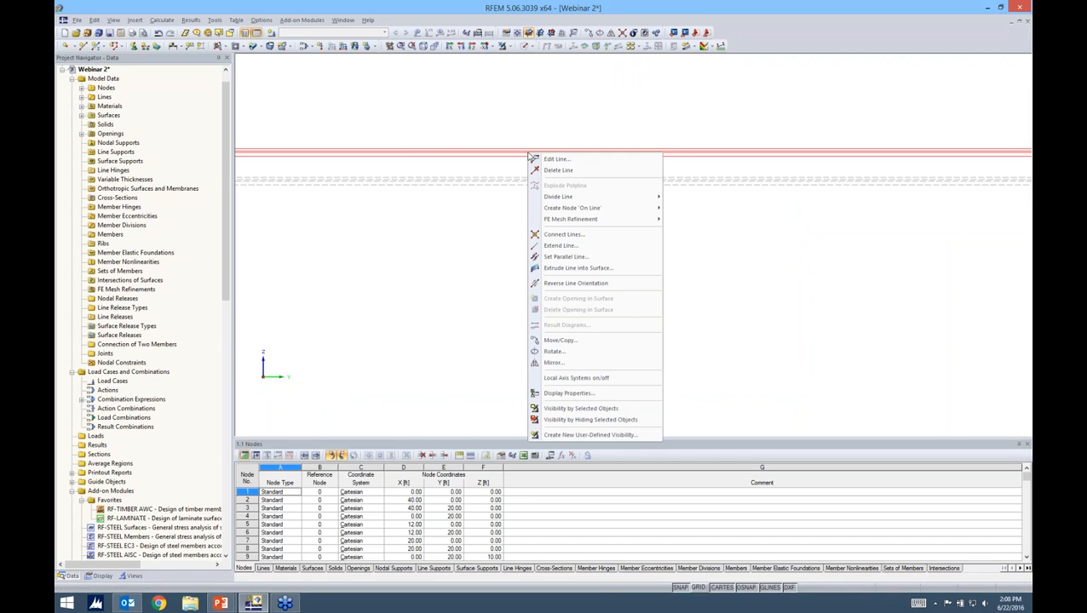
mouse_move(556, 198)
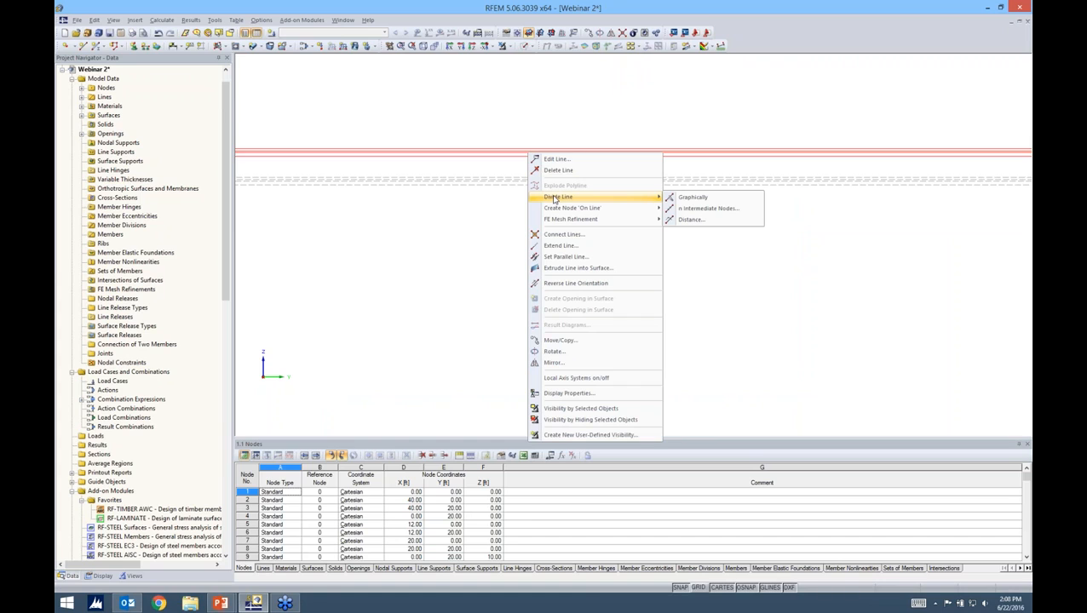
left_click(702, 212)
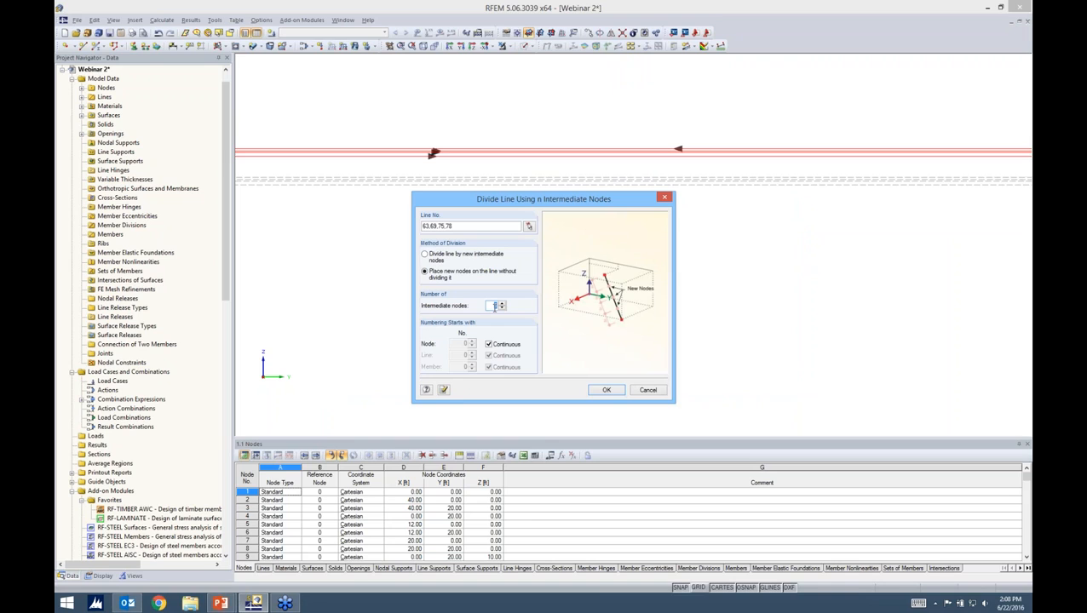
left_click(604, 391)
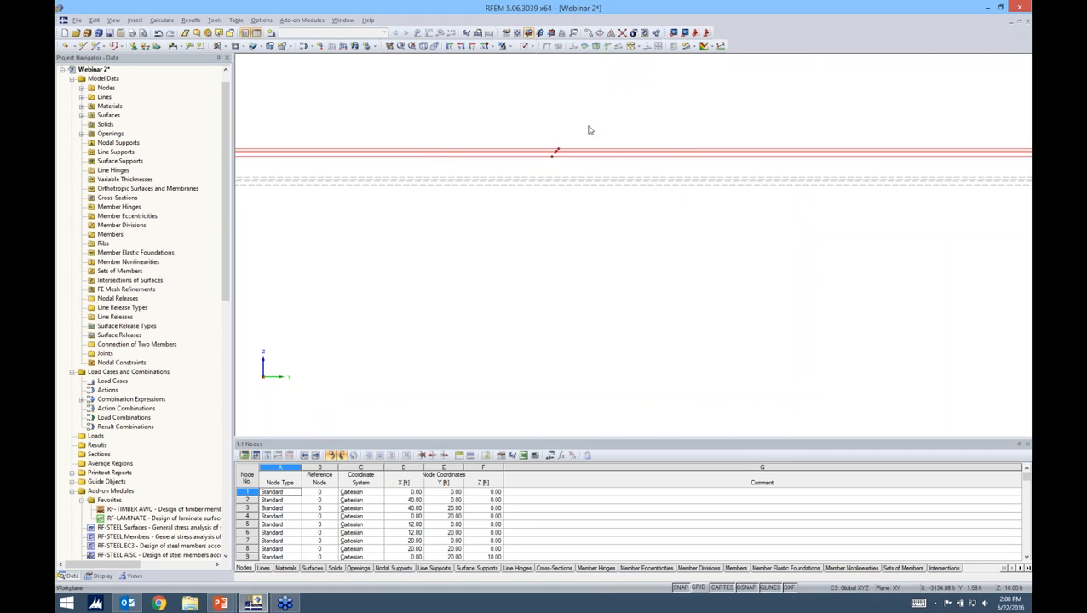
Step: Move the four new midpoint nodes up 3 ft in Z, with 0 copies and no Y displacement, to form the gable peaks
scroll(578, 139, "down", 2)
scroll(578, 139, "down", 3)
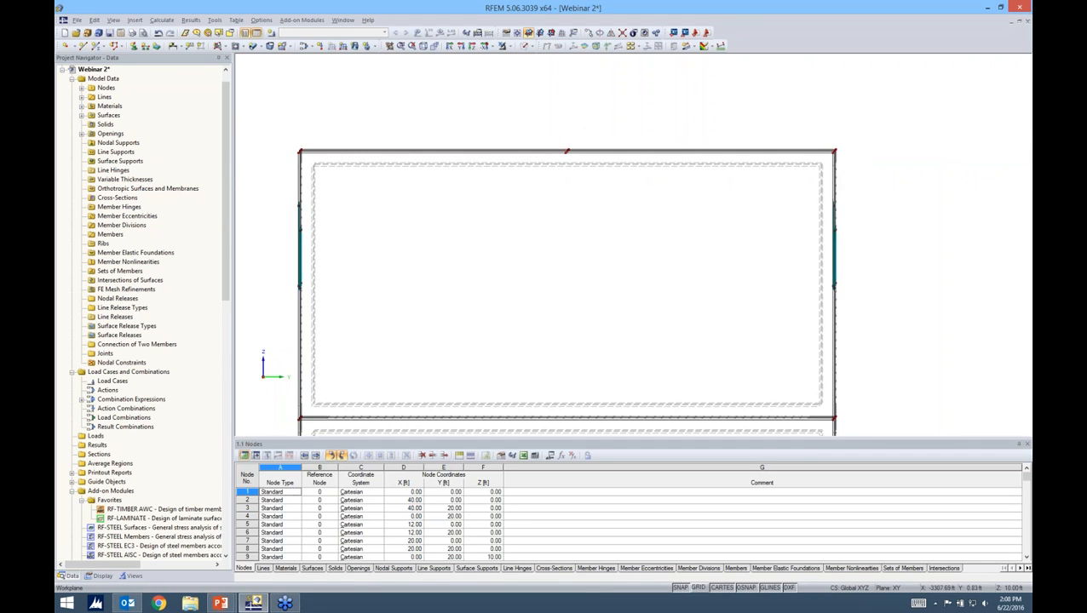
scroll(578, 154, "up", 4)
left_click_drag(534, 155, 580, 205)
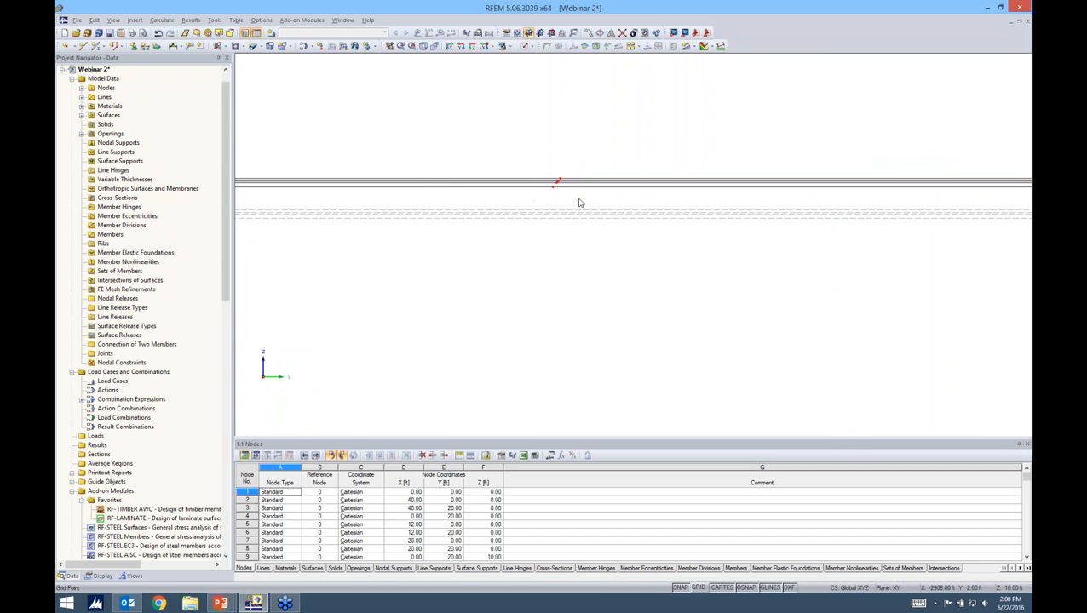
left_click(588, 36)
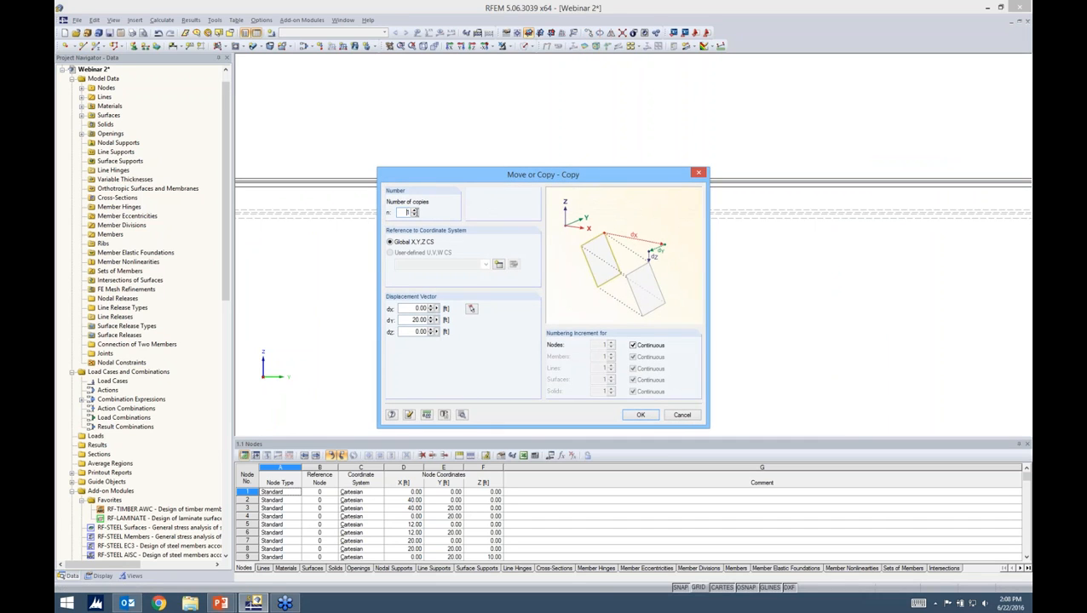
type("0")
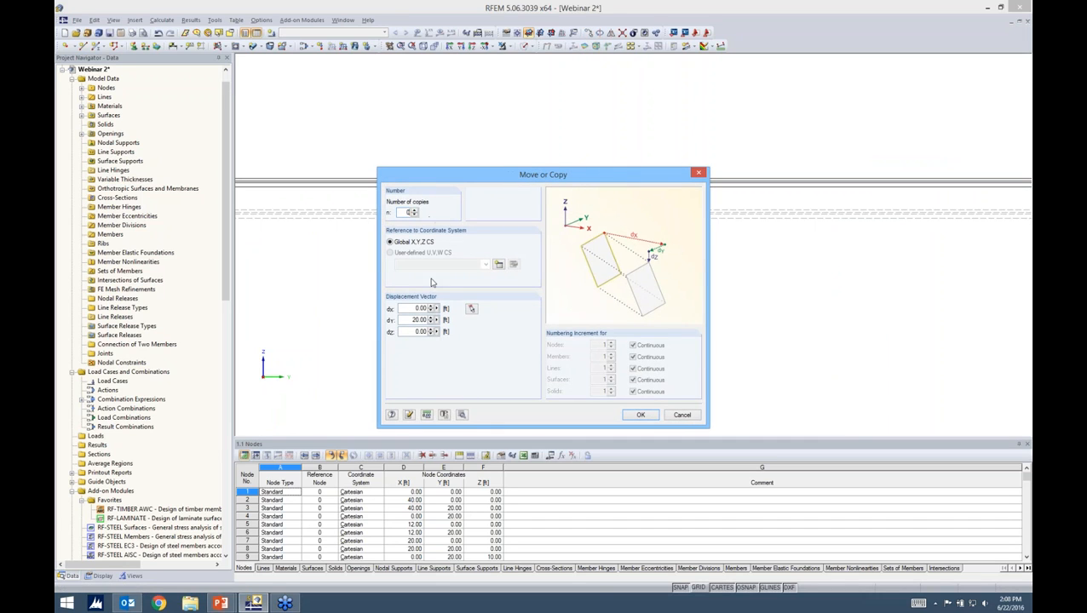
left_click_drag(516, 179, 724, 152)
double_click(628, 293)
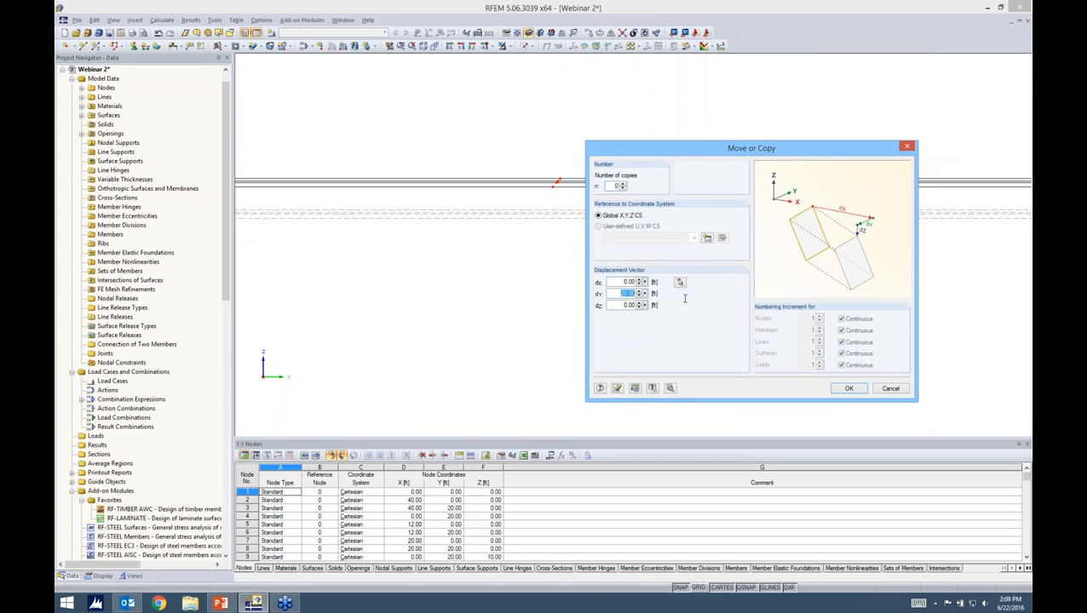
type("0")
key("Tab")
type("3")
left_click(848, 388)
scroll(598, 189, "down", 3)
middle_click_drag(556, 238, 733, 290, "ctrl")
scroll(668, 284, "down", 2)
middle_click_drag(844, 217, 784, 191)
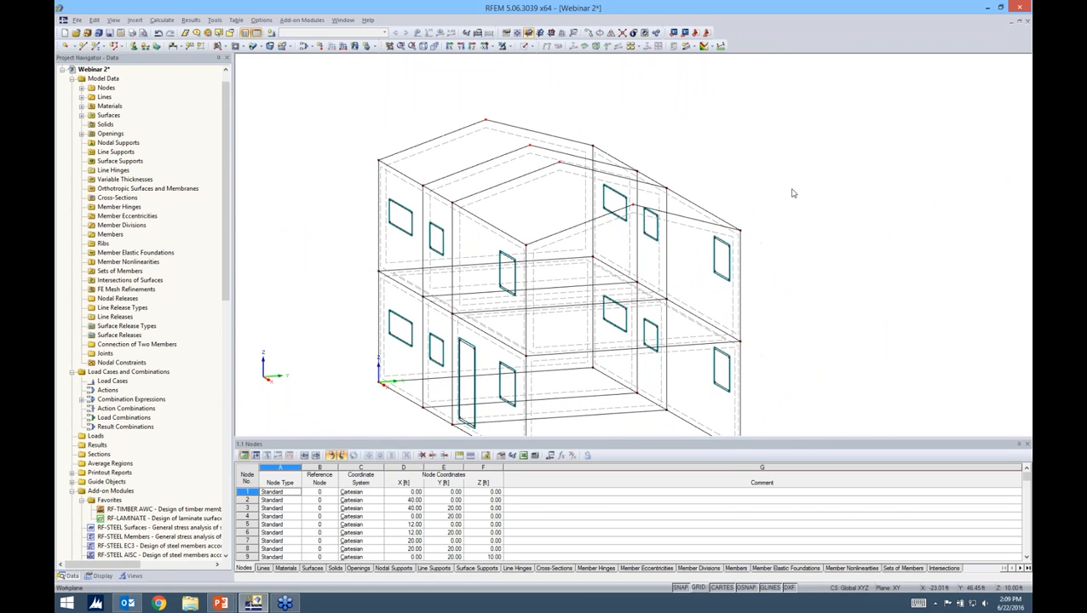
Step: Start a new single member of type Beam and open the standardized rectangular timber sections for its start cross-section
left_click(99, 46)
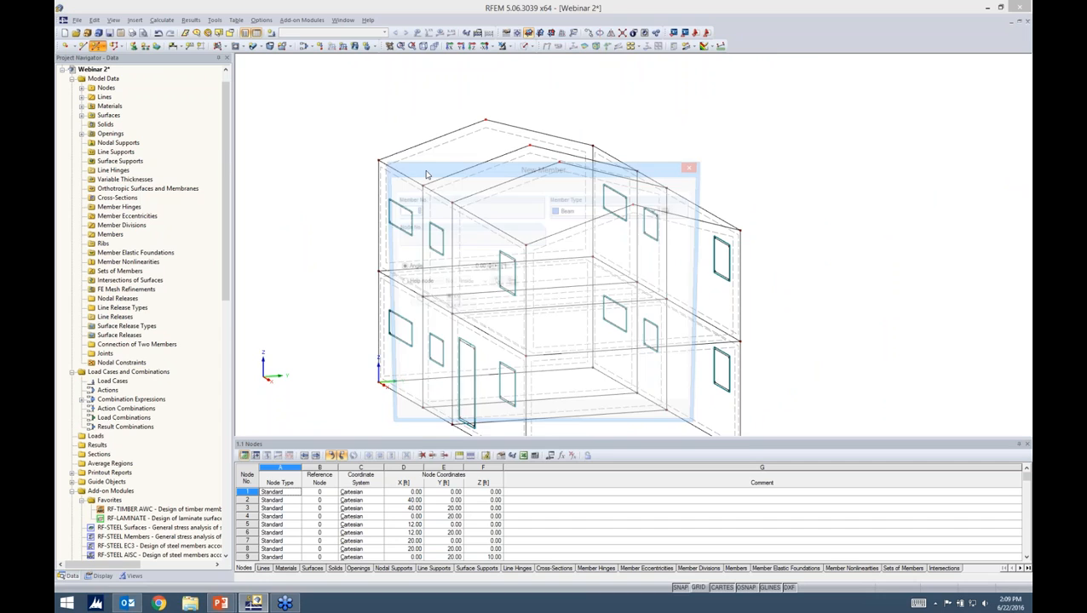
left_click_drag(528, 170, 540, 143)
left_click(613, 185)
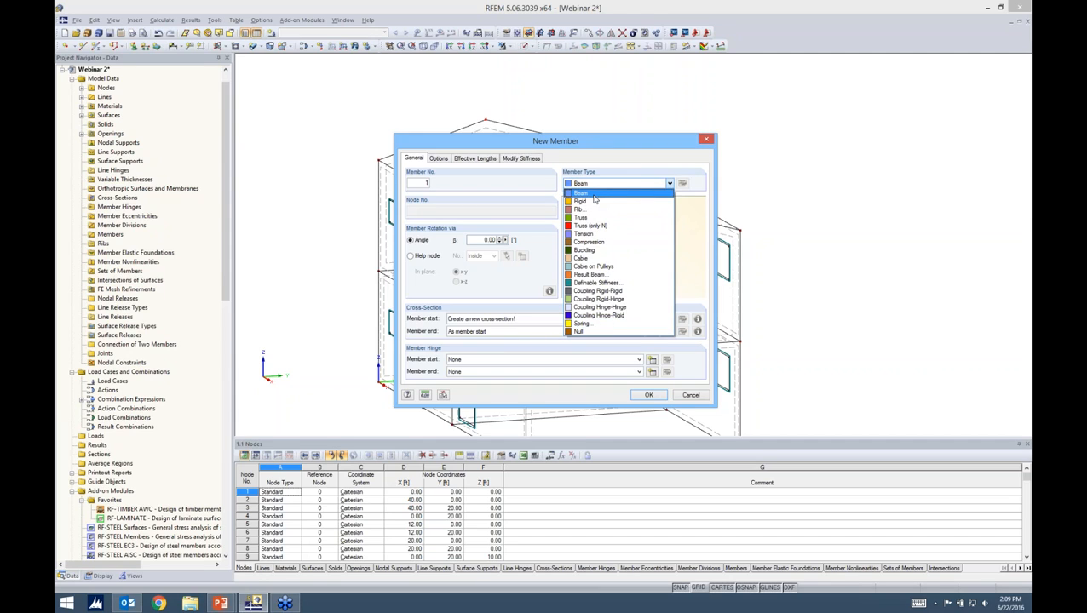
left_click(593, 195)
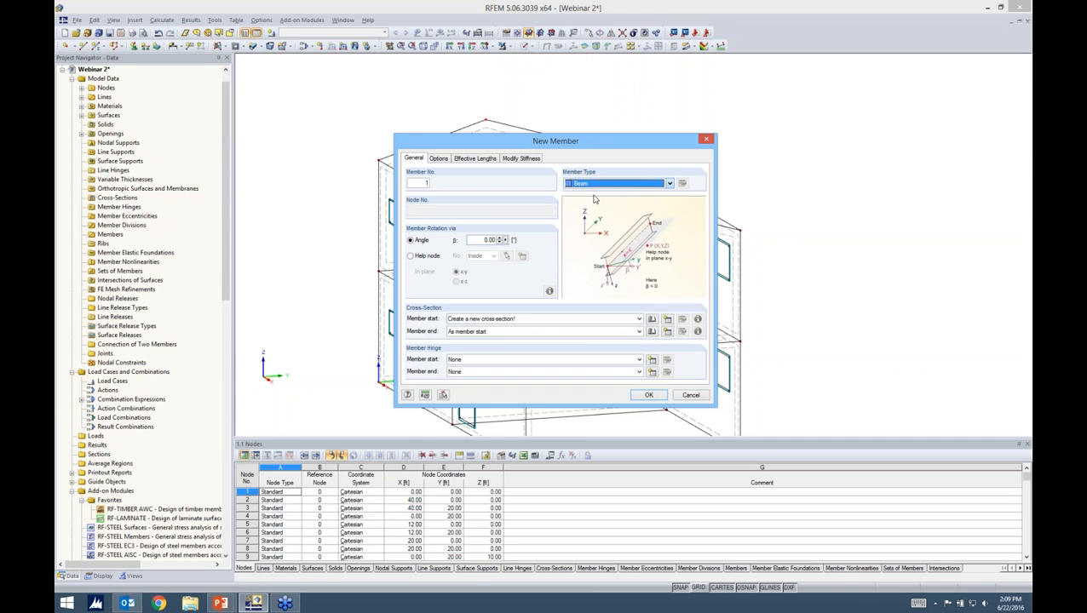
left_click(651, 321)
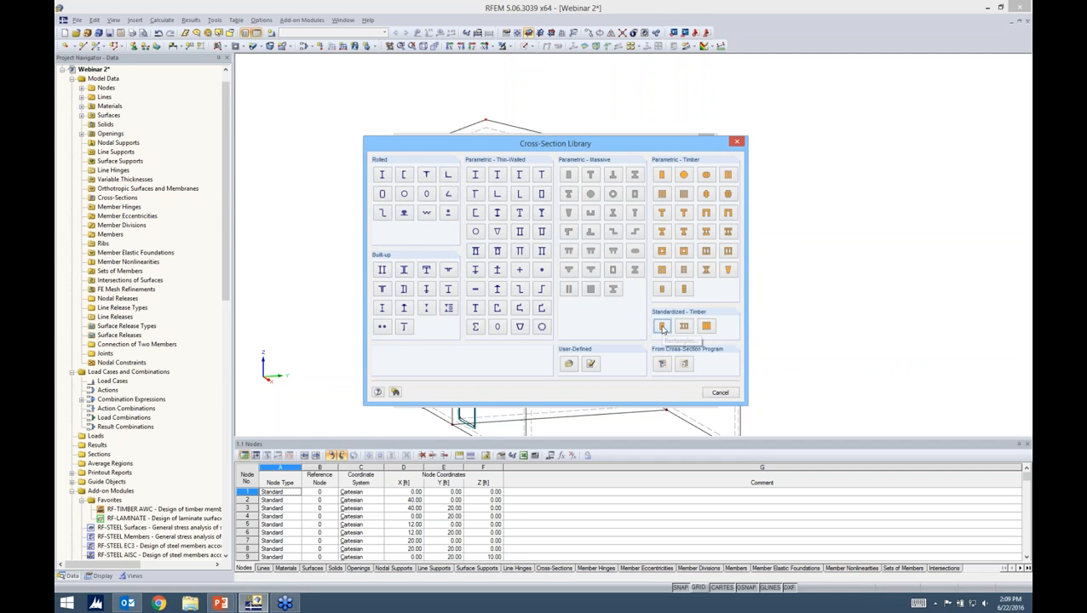
left_click(662, 327)
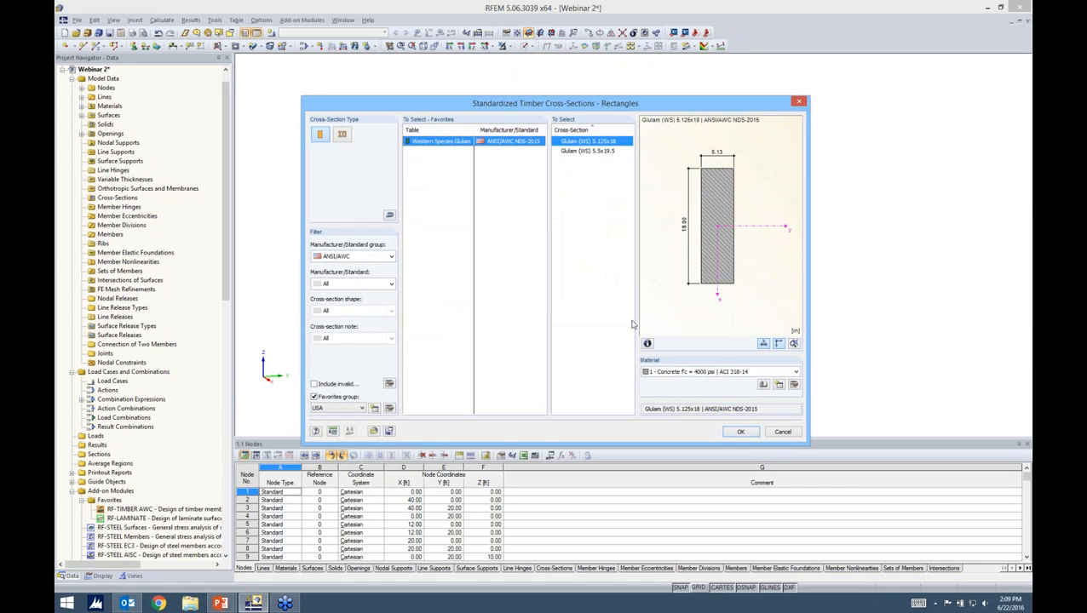
Step: Browse the full ANSI/AWC and CAN/CSA timber section tables, including Sawn Timbers and Glulam, and return to the ANSI/AWC sections in the USA favorites
left_click(313, 396)
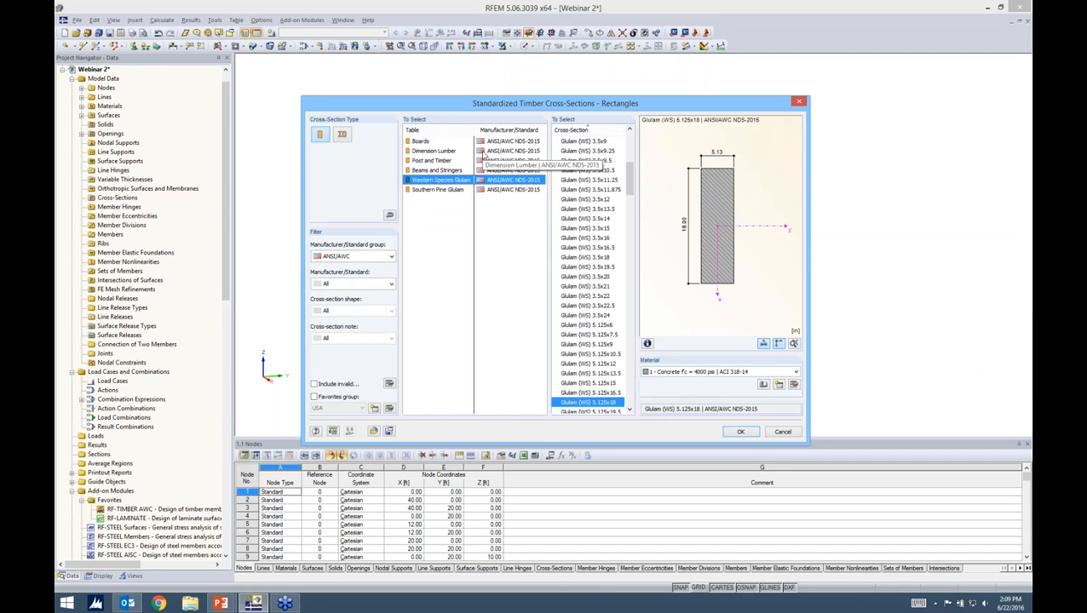
left_click(348, 259)
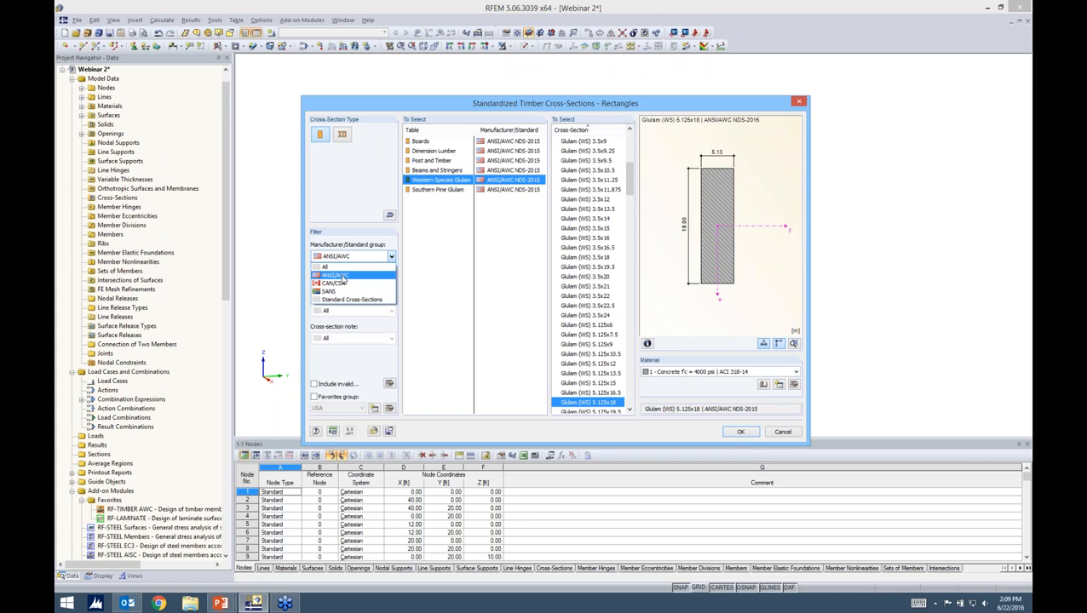
left_click(339, 284)
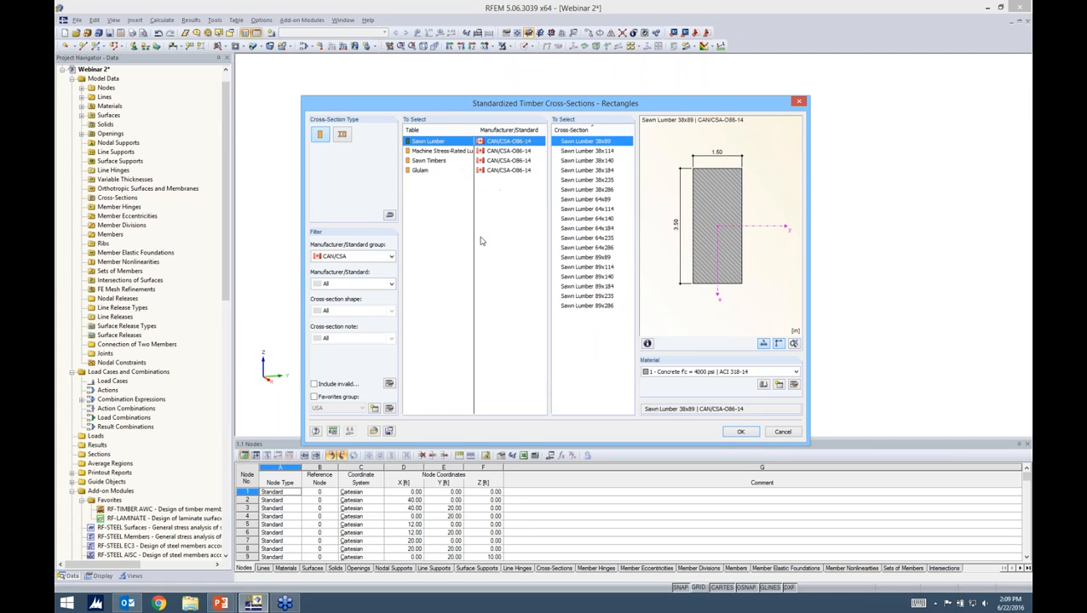
left_click(437, 161)
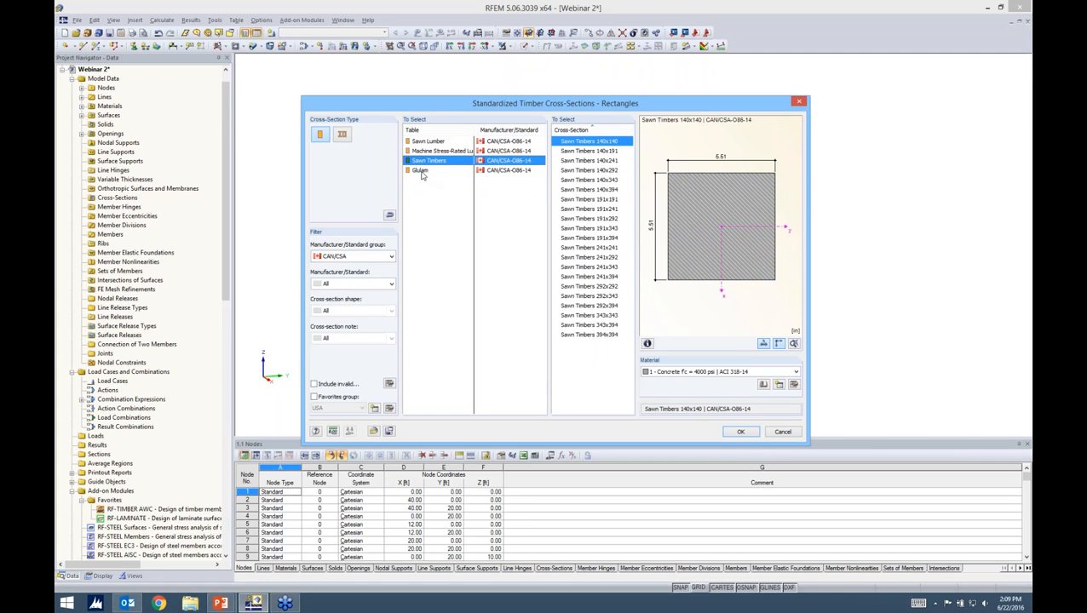
left_click(420, 173)
left_click(356, 256)
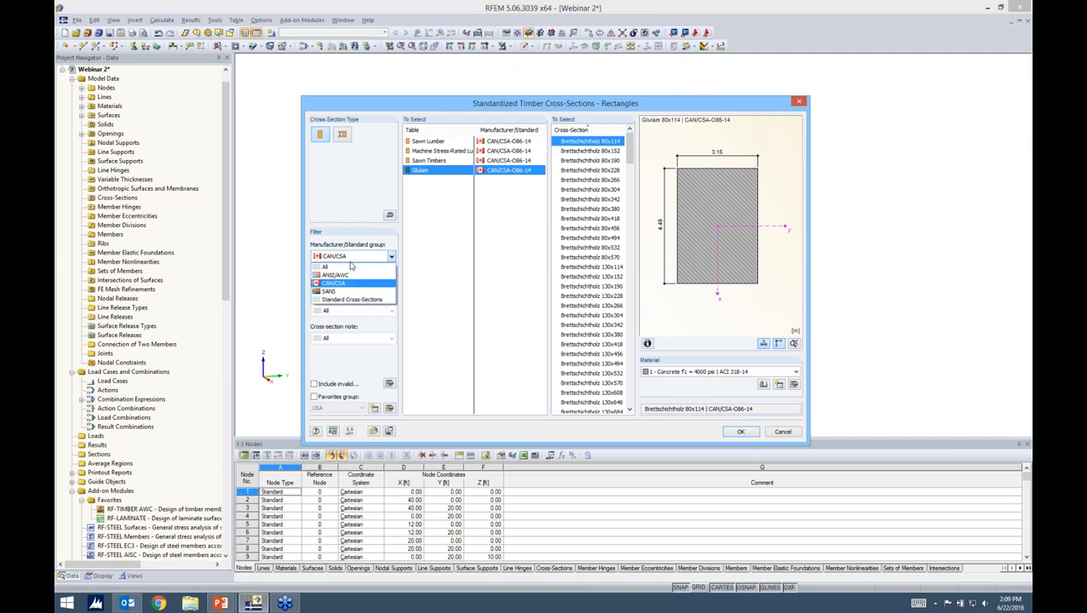
left_click(345, 275)
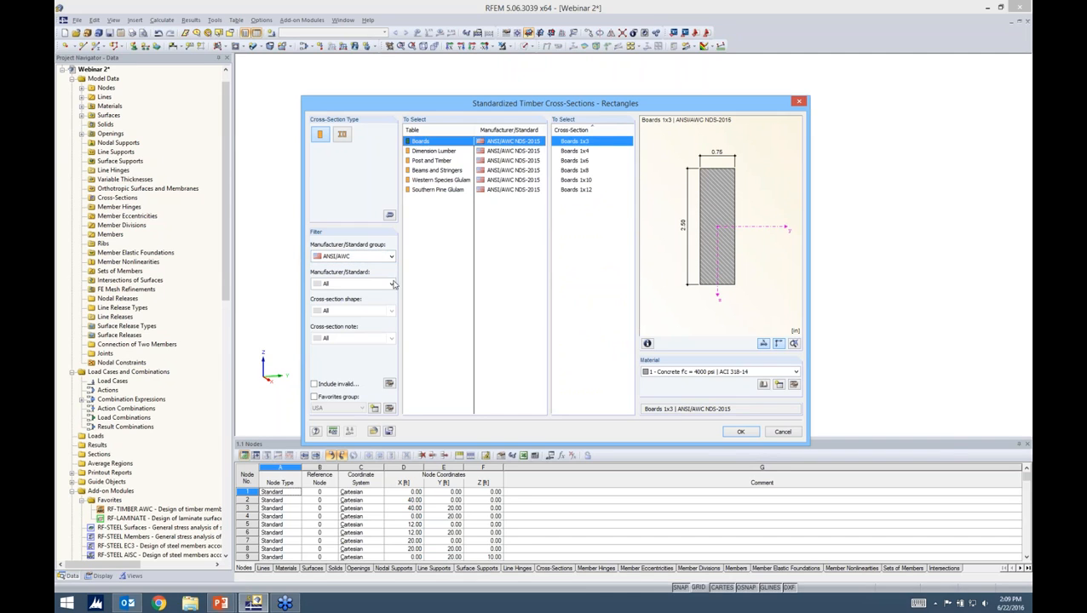
left_click(314, 398)
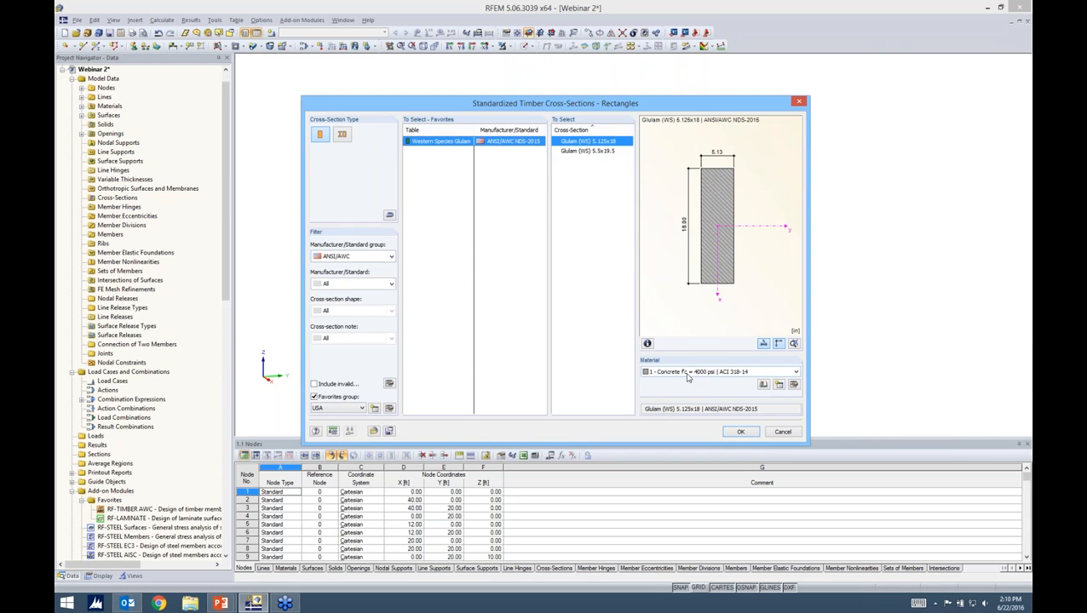
Step: Open the material library for the glulam section and filter it to Timber, Wood (North America), ANSI/AWC
left_click(764, 385)
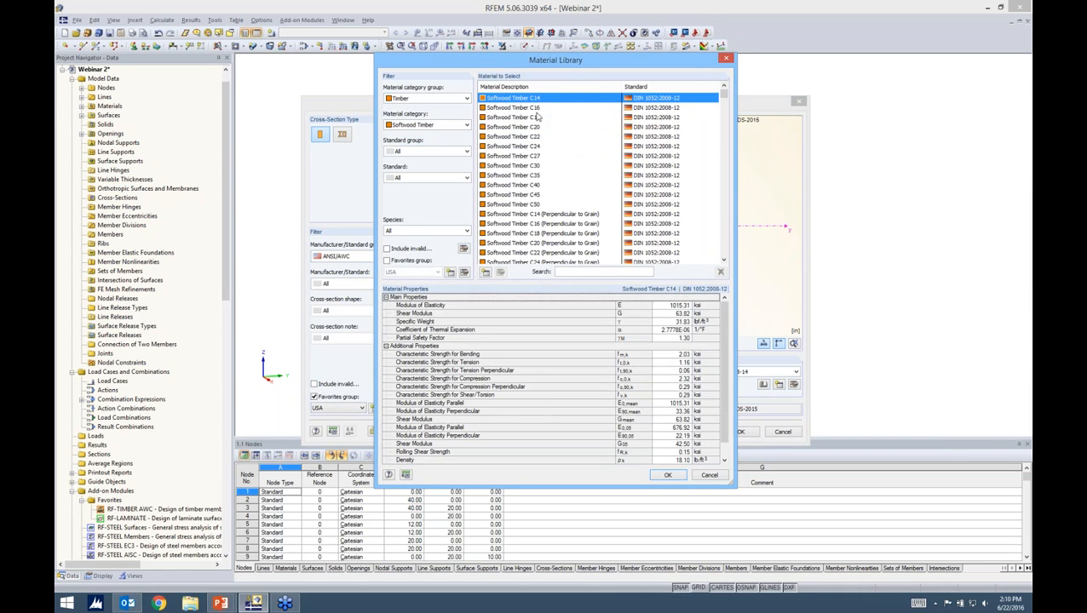
left_click(442, 100)
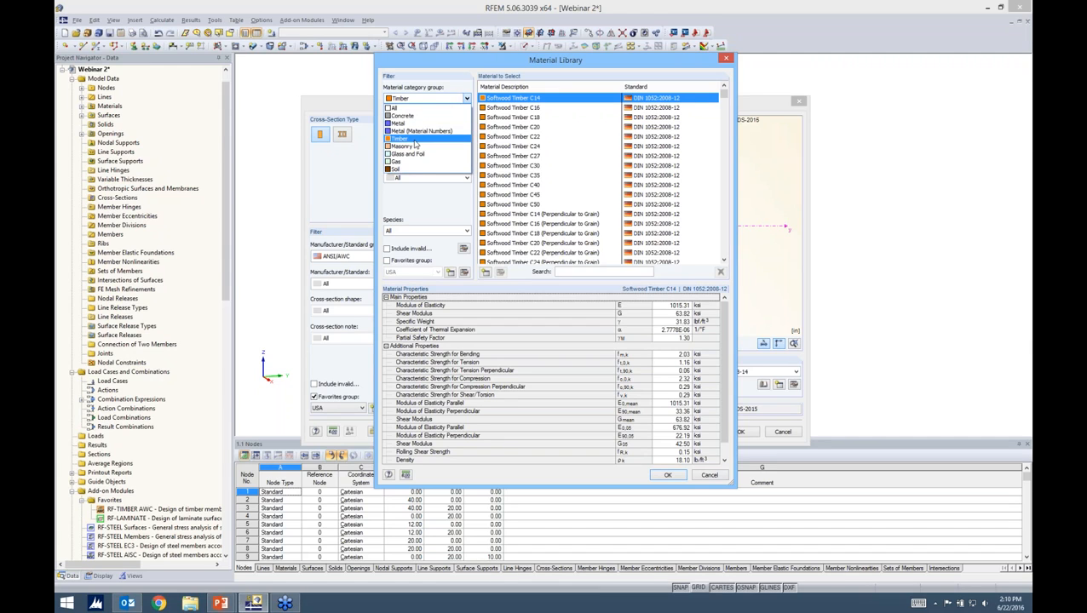
left_click(414, 140)
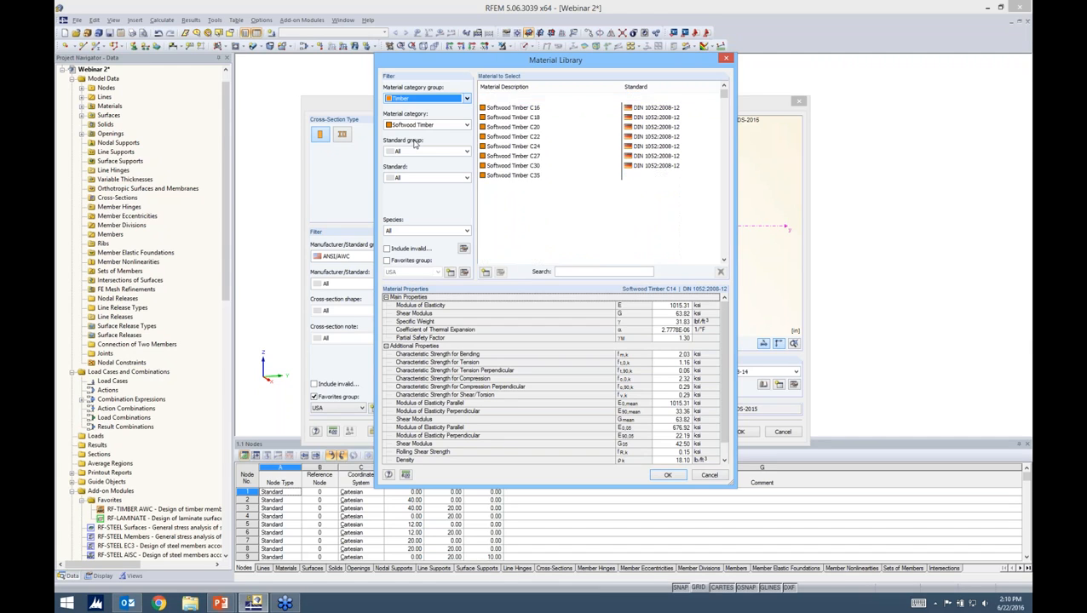
left_click(418, 126)
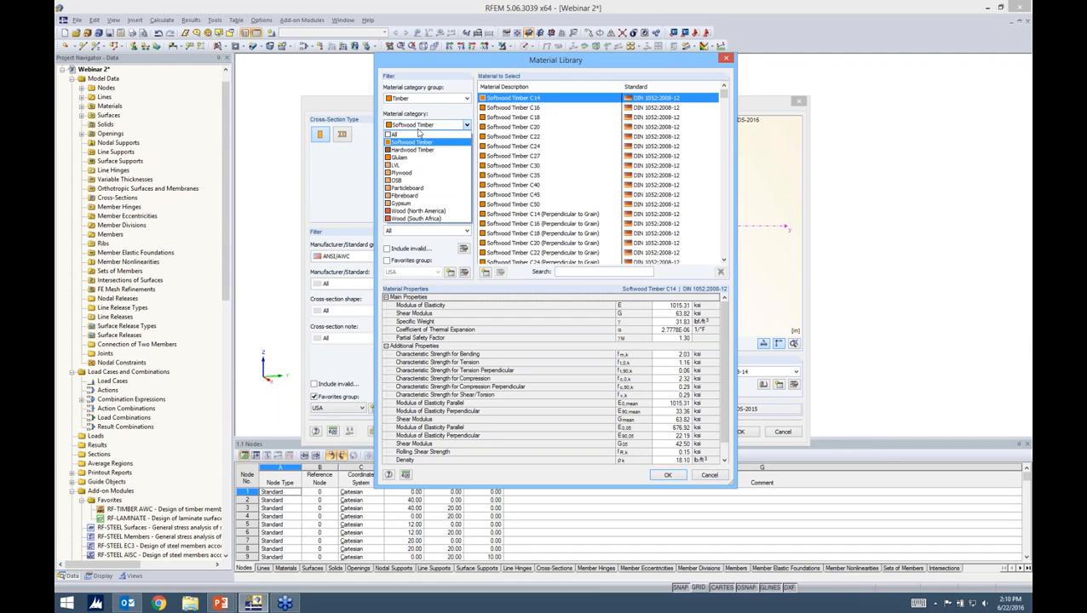
left_click(402, 212)
left_click(424, 154)
left_click(420, 177)
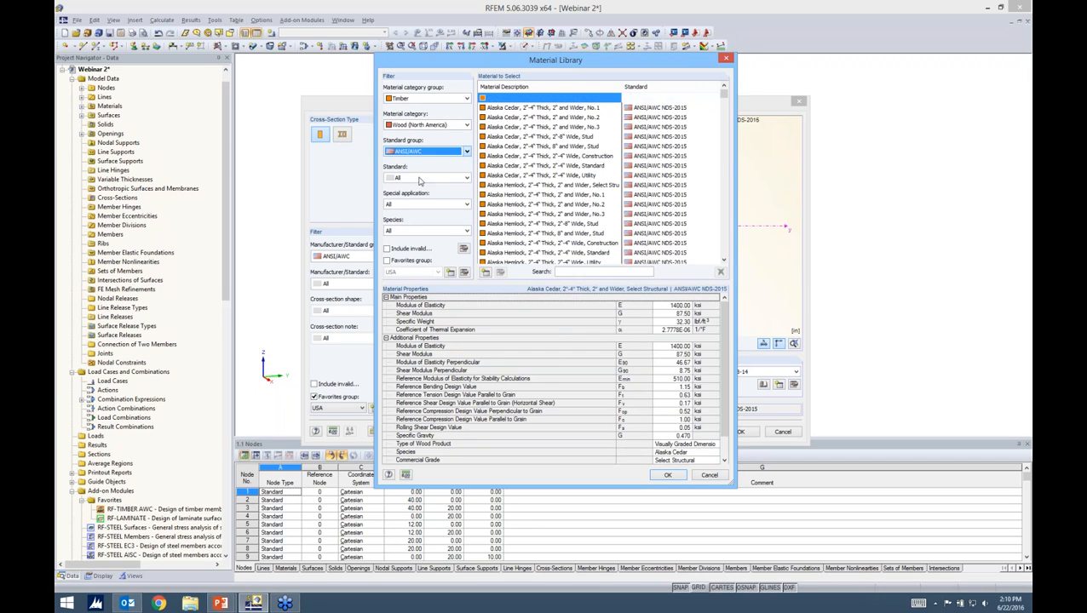
Step: Look through the North American wood materials under the CAN/CSA and ANSI/AWC standard groups, ending with ANSI/AWC
left_click(450, 154)
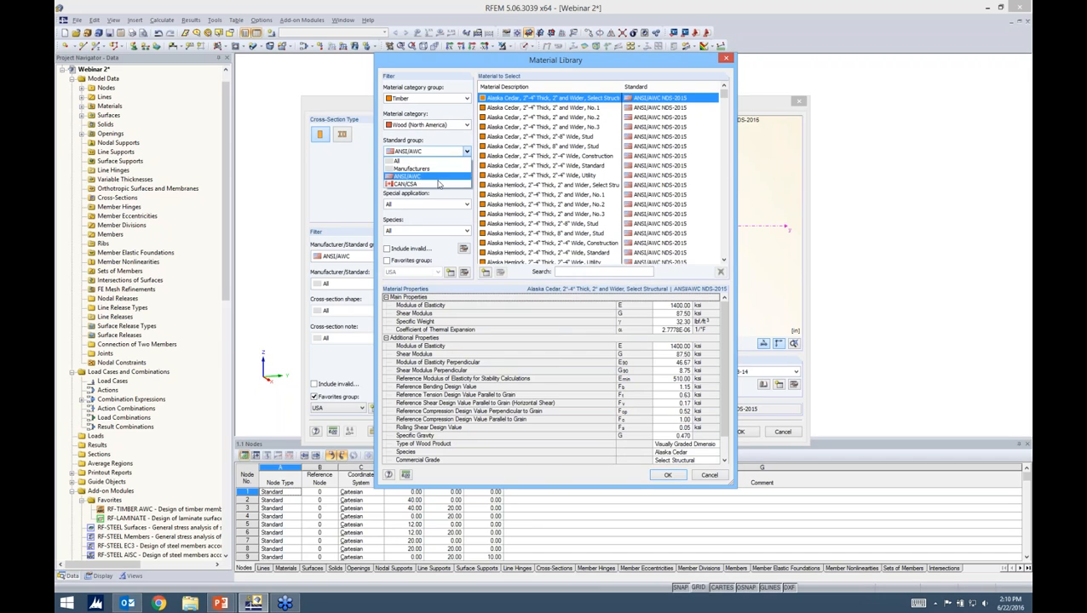
left_click(438, 170)
left_click(438, 152)
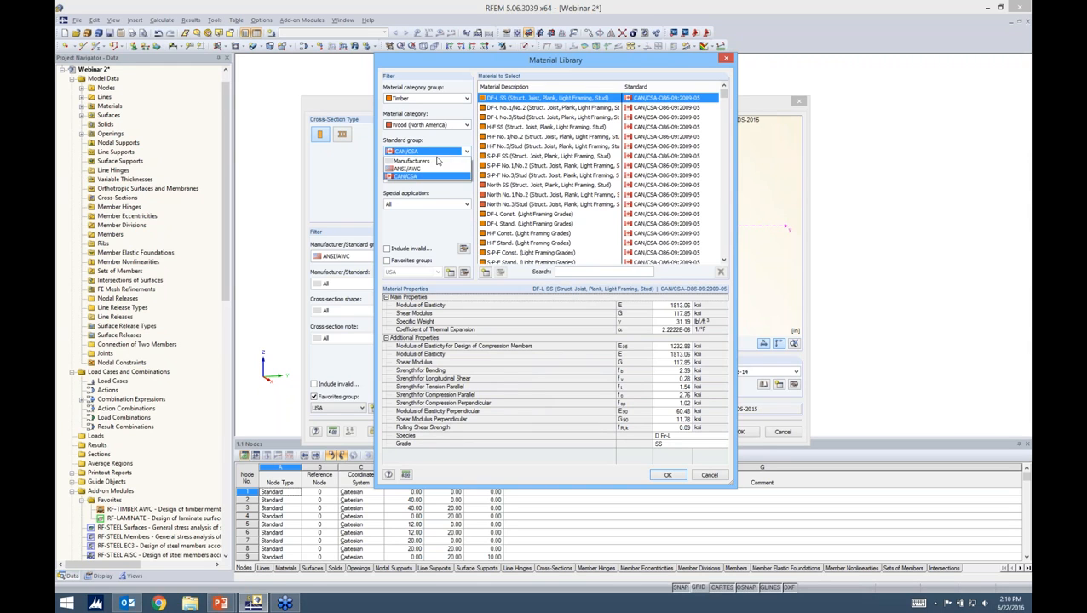
left_click(430, 162)
left_click_drag(723, 96, 719, 254)
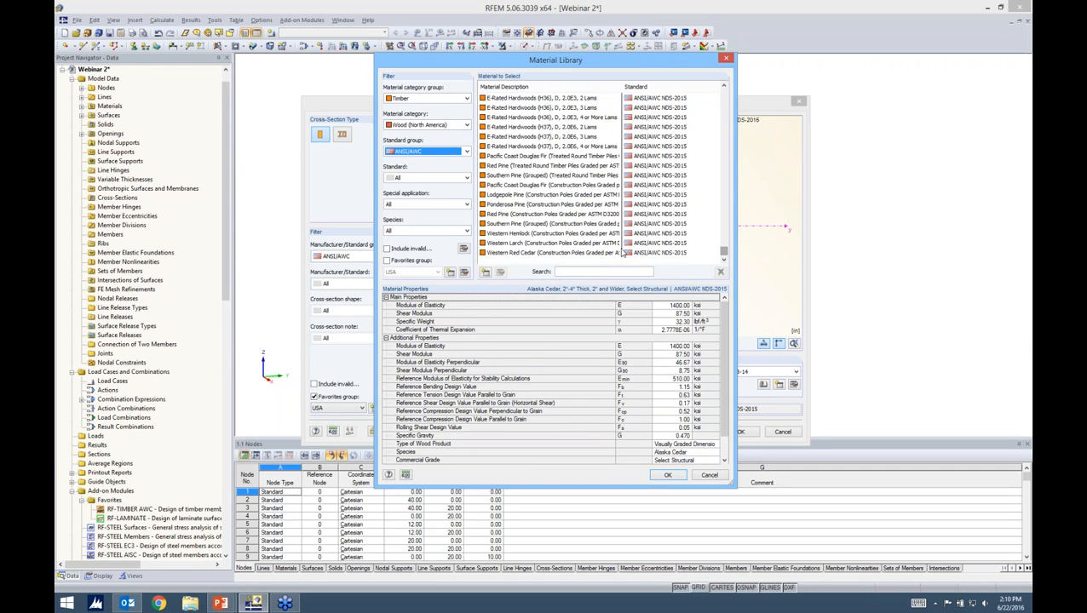
left_click(569, 273)
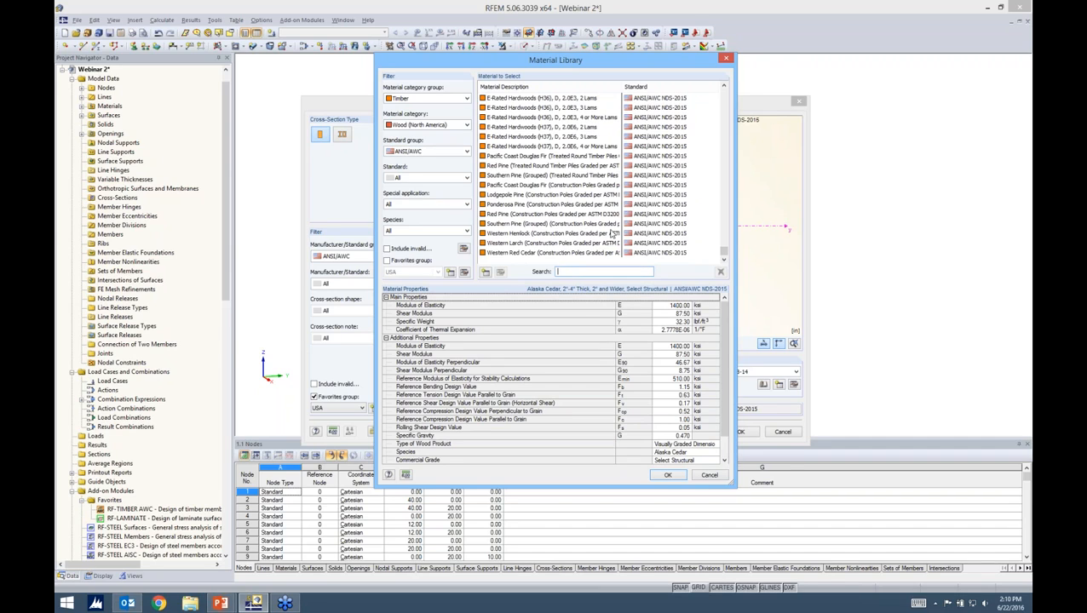
Step: Limit the material list to the USA favorites and assign 24F-1.7E, 24F-V5, DF/HF, 4 or More Lams to the section
left_click(387, 261)
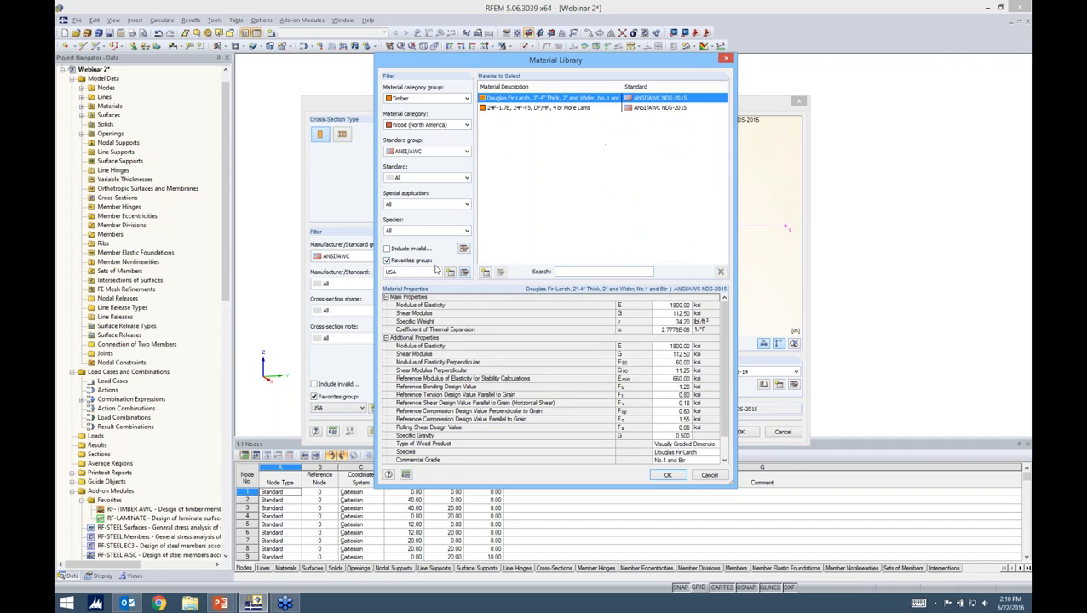
left_click(516, 108)
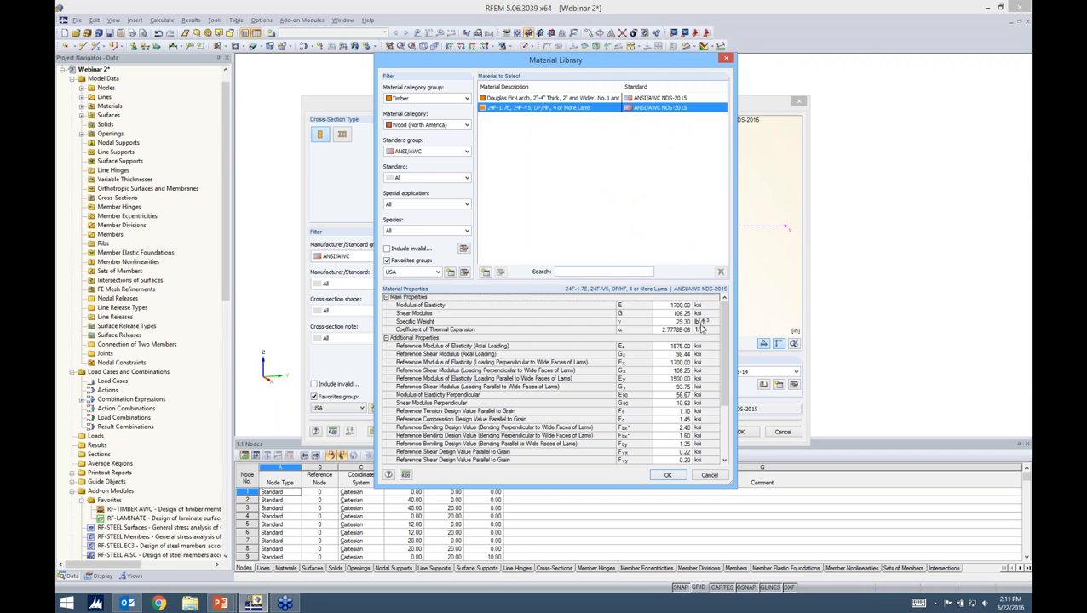
scroll(717, 338, "down", 2)
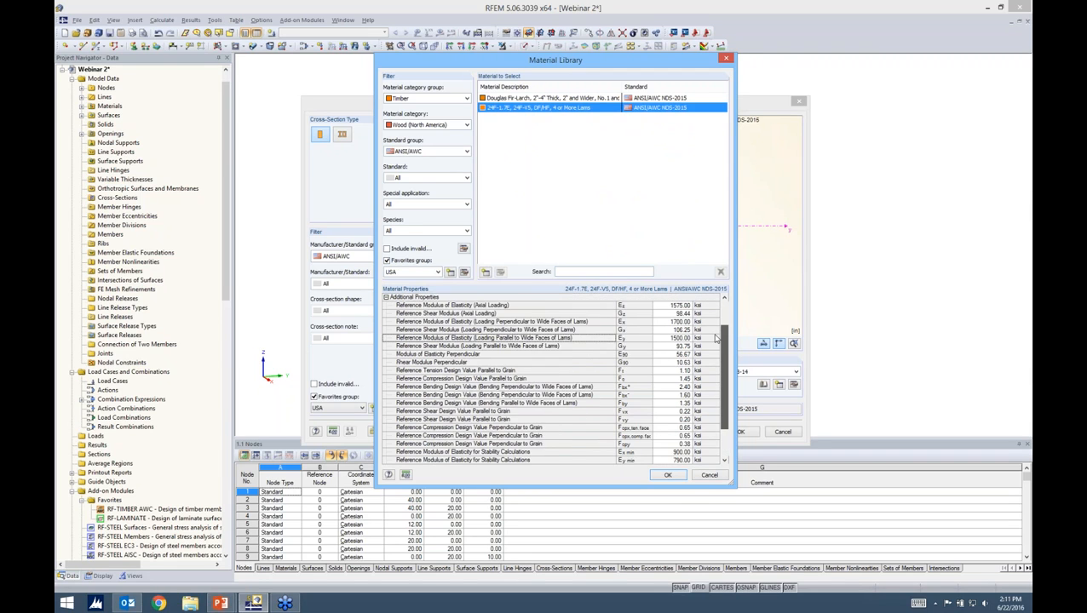
scroll(716, 338, "up", 2)
left_click(668, 476)
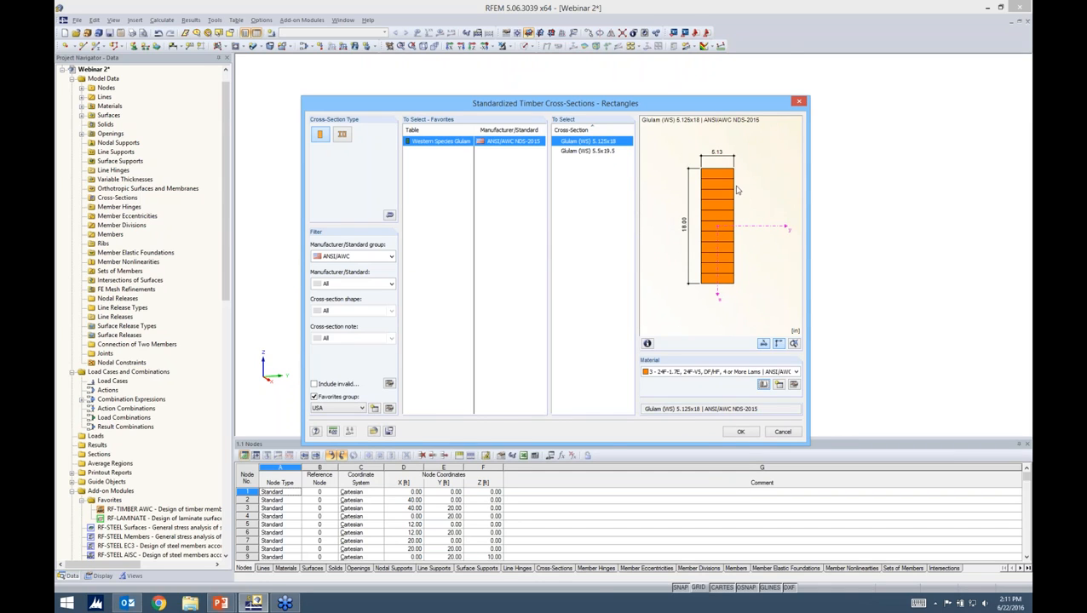
Step: Review the cross-section properties of Glulam (WS) 5.125x18 and close the information window
left_click(647, 345)
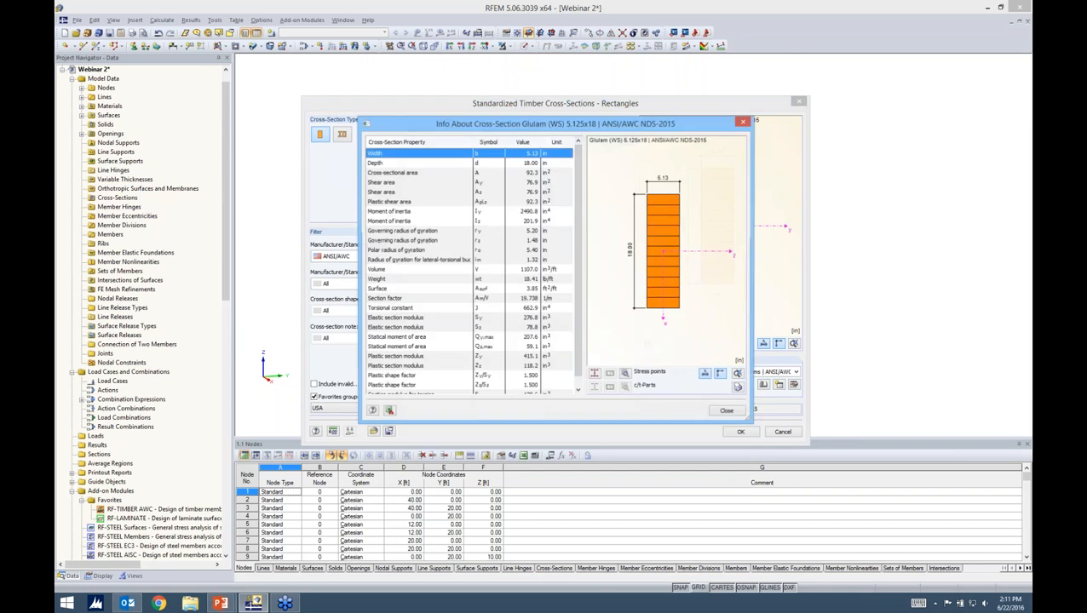
scroll(567, 249, "down", 1)
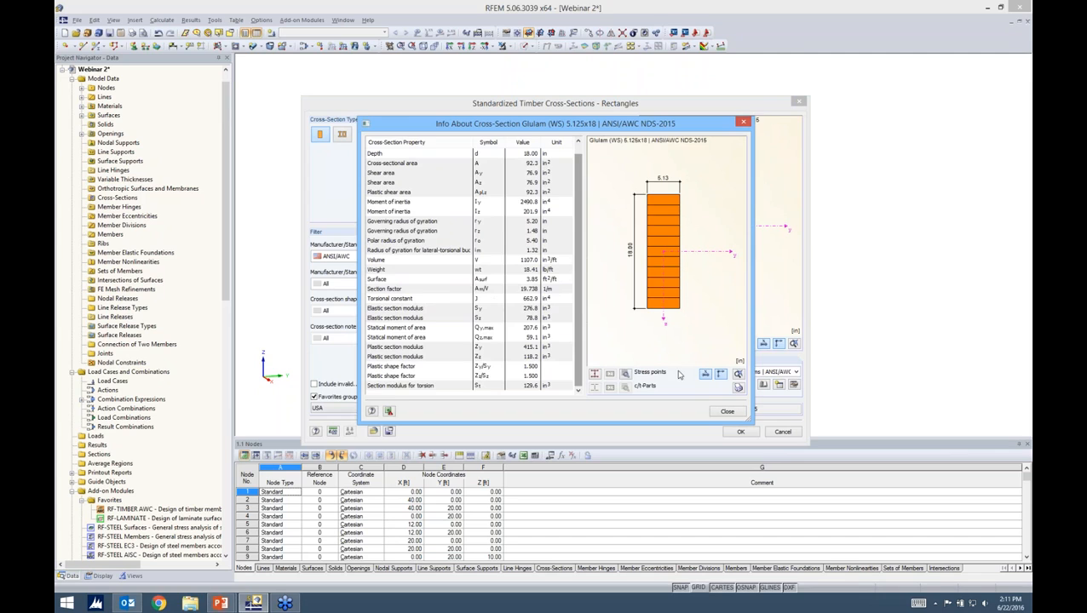
left_click(713, 411)
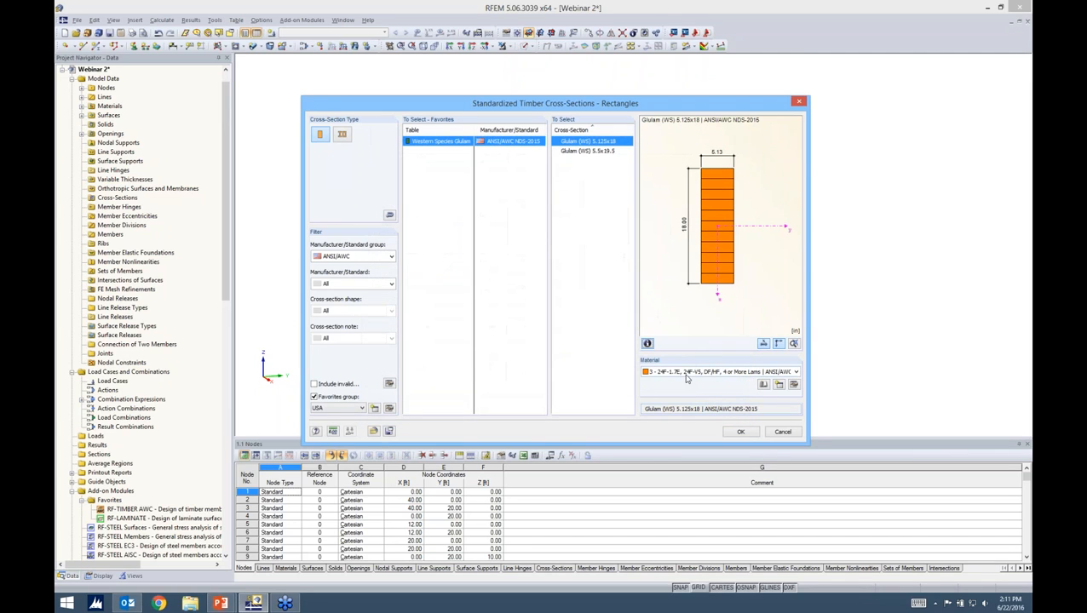
Step: Open the glulam material's settings, list the available material models, and switch to the PowerPoint slide show
left_click(794, 385)
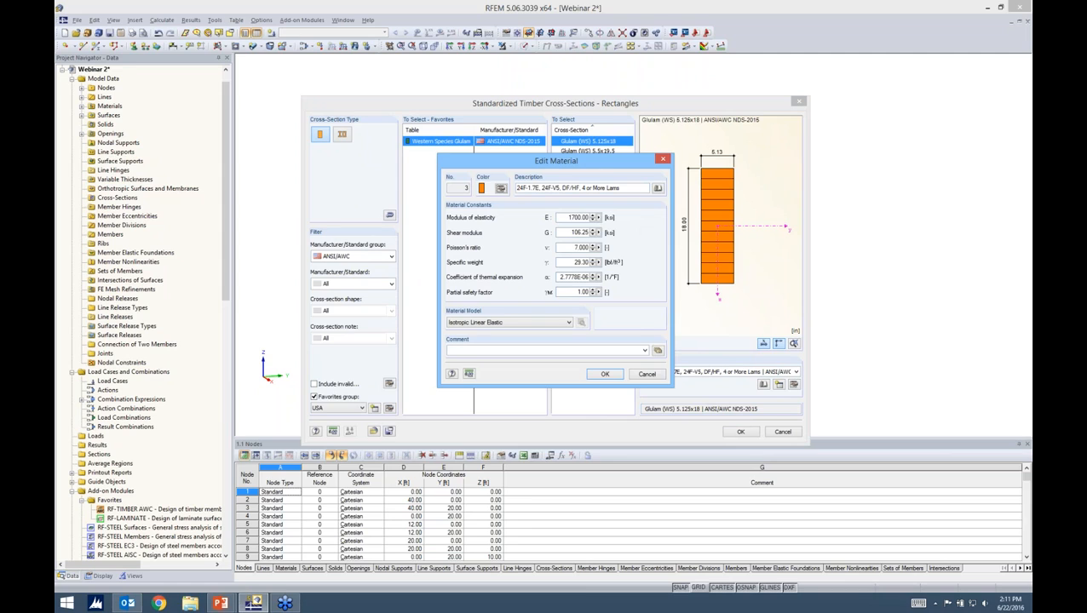
left_click_drag(600, 163, 598, 154)
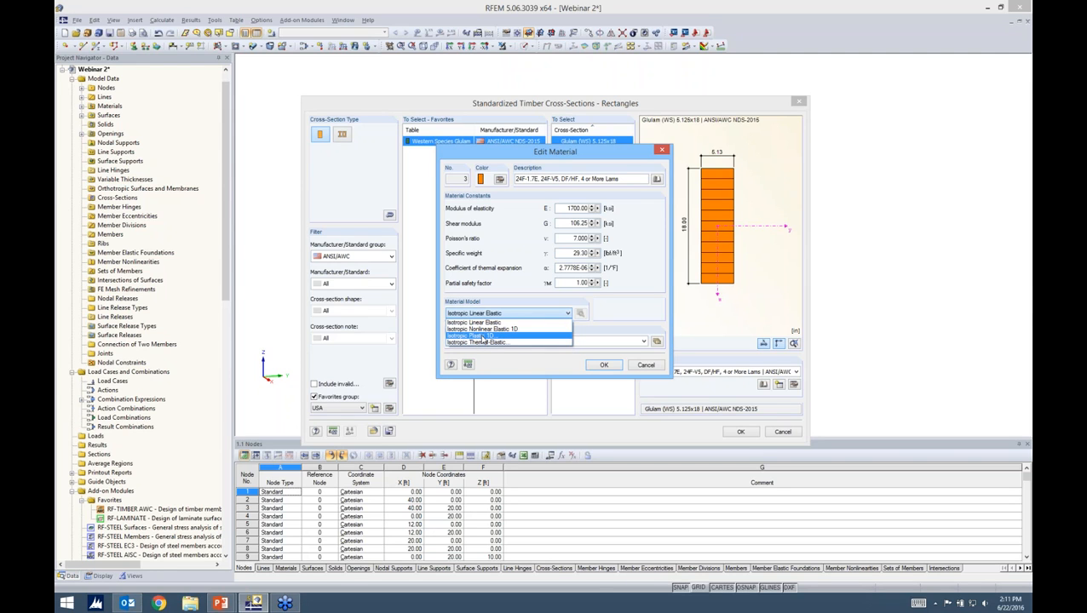
key("alt+Tab")
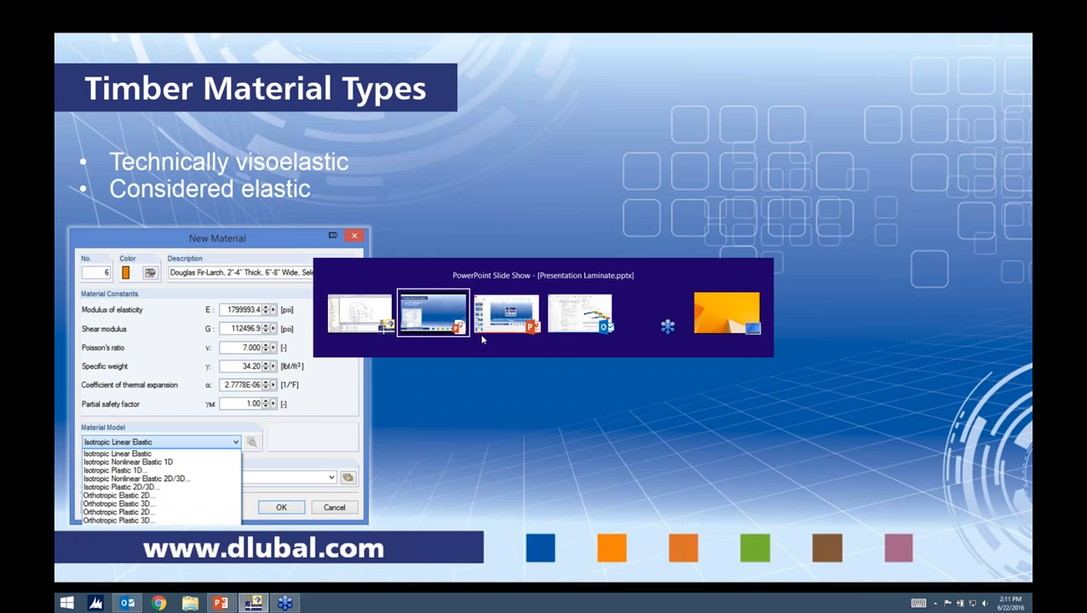
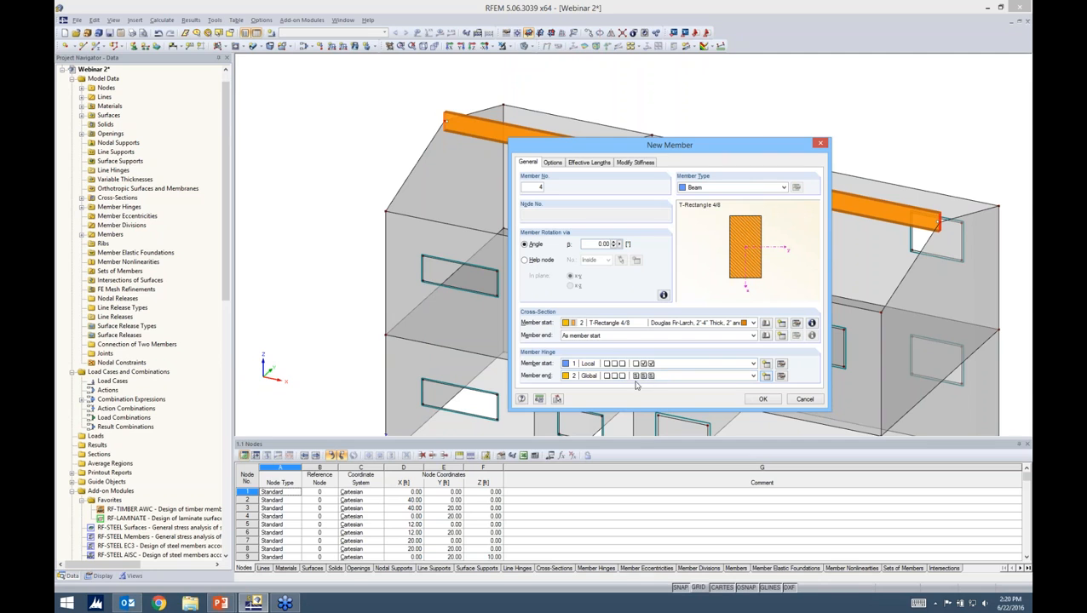
Step: Place a T-Rectangle 4/8 Douglas Fir-Larch beam with start hinge 1 and end hinge 2 from the X = 0 gable peak down to the front eave corner
left_click(755, 400)
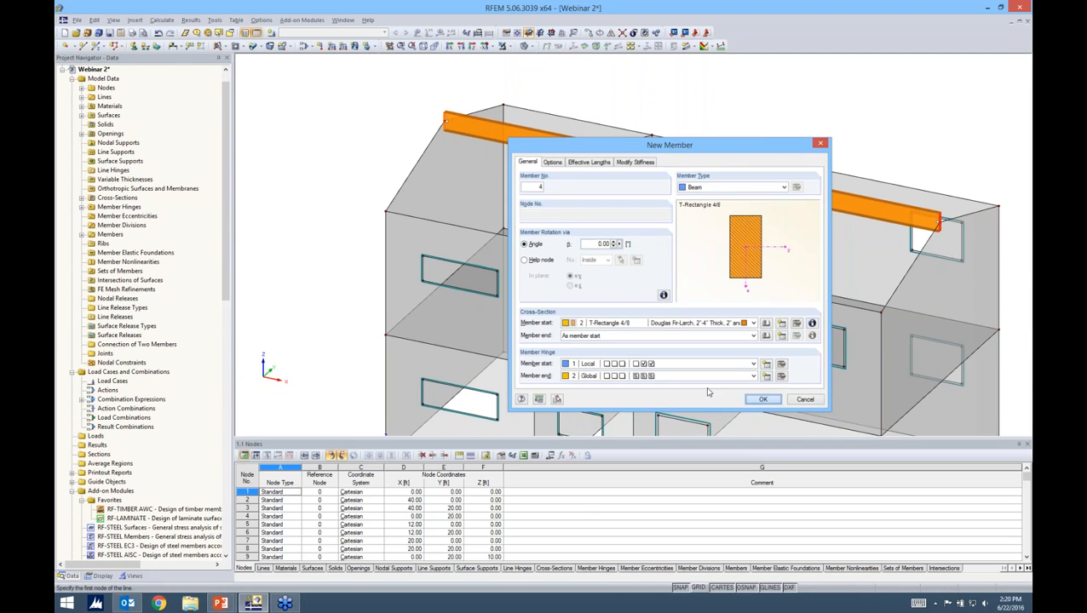
middle_click_drag(380, 180, 418, 185, "ctrl")
left_click(430, 143)
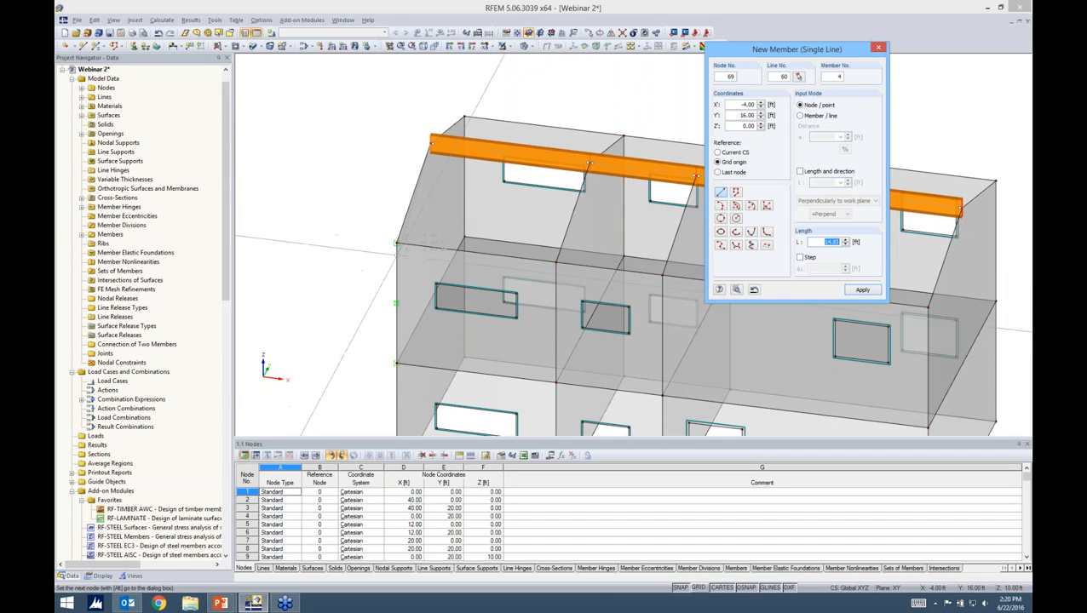
left_click(397, 243)
key("Escape")
middle_click_drag(397, 243, 379, 194, "ctrl")
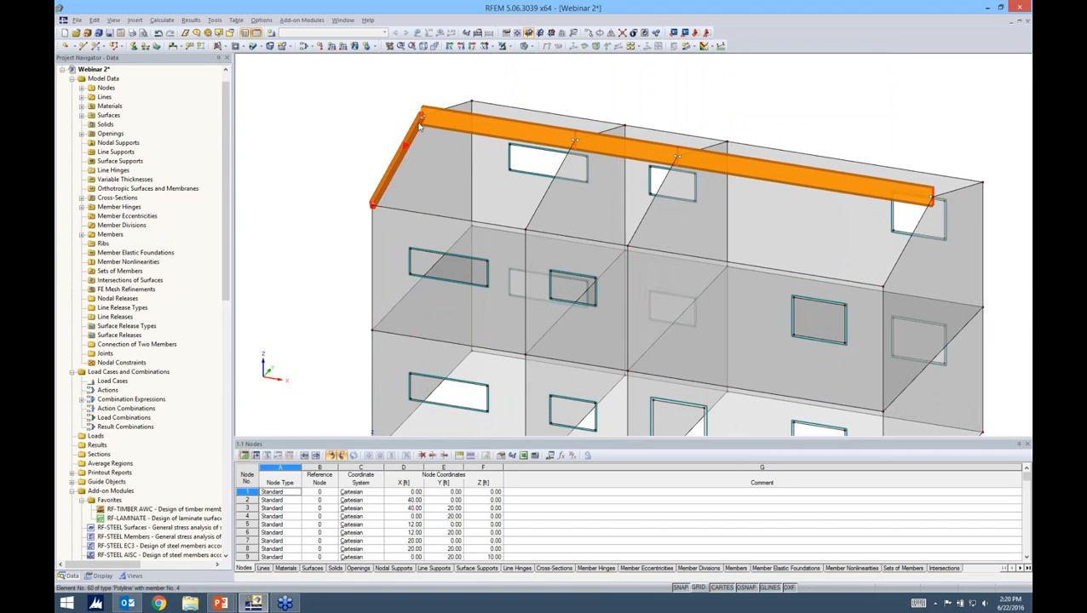
Step: Copy the front rafter down the slope from the gable peak to the eave corner and set the copy's start hinge to 2
left_click_drag(421, 117, 372, 206, "ctrl")
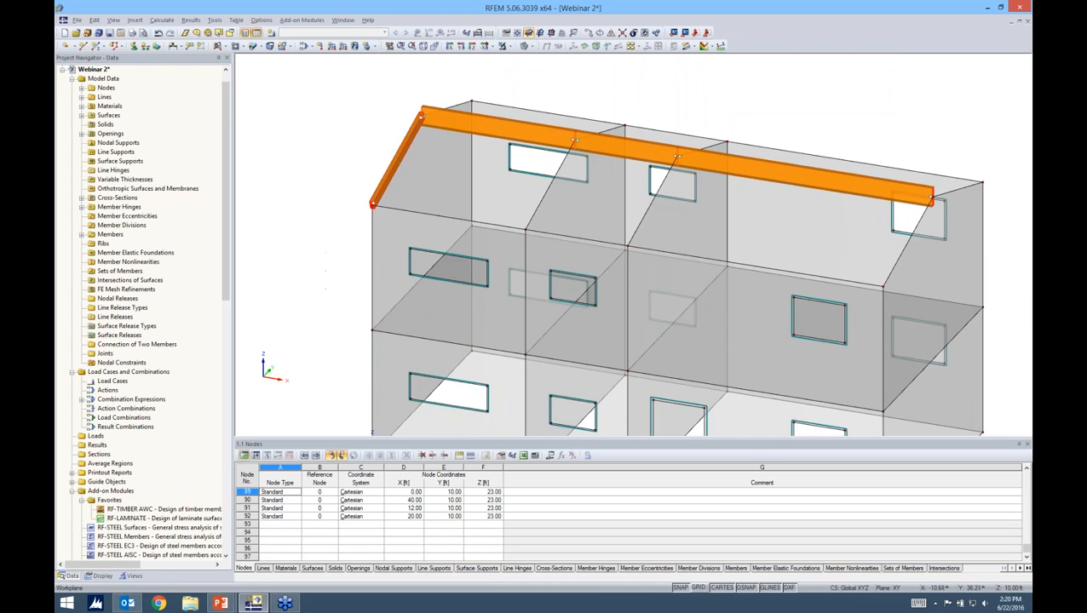
middle_click_drag(503, 239, 461, 243, "ctrl")
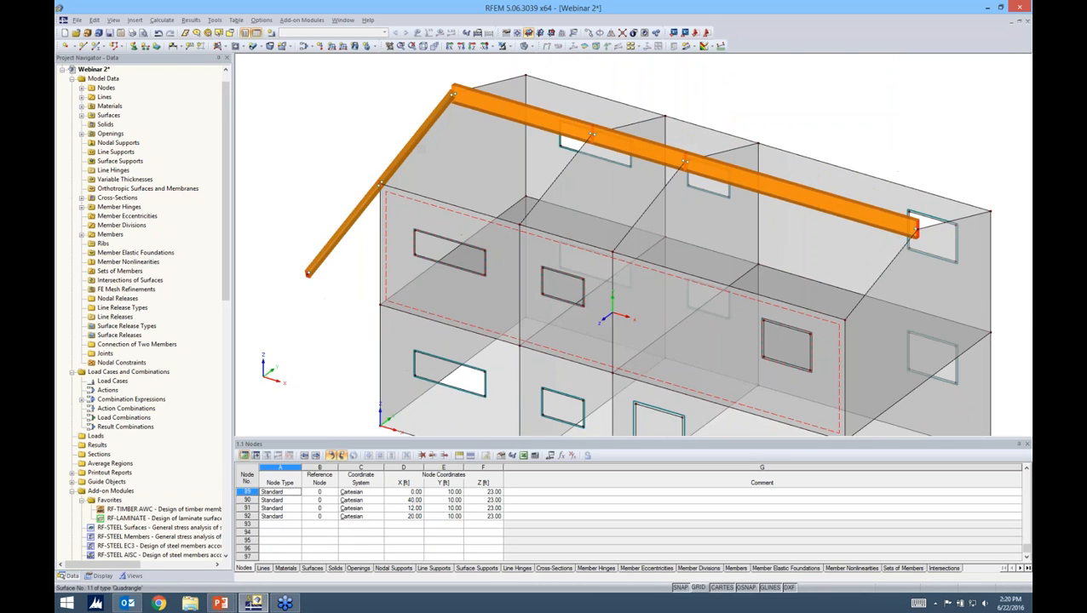
double_click(360, 217)
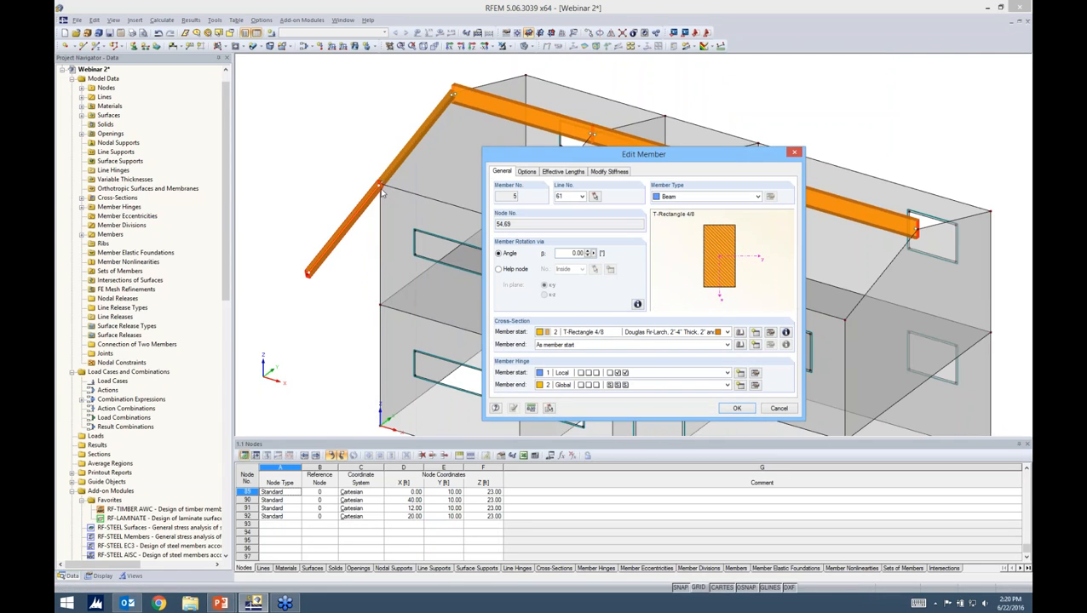
left_click(635, 374)
left_click(620, 394)
left_click(635, 374)
left_click(623, 399)
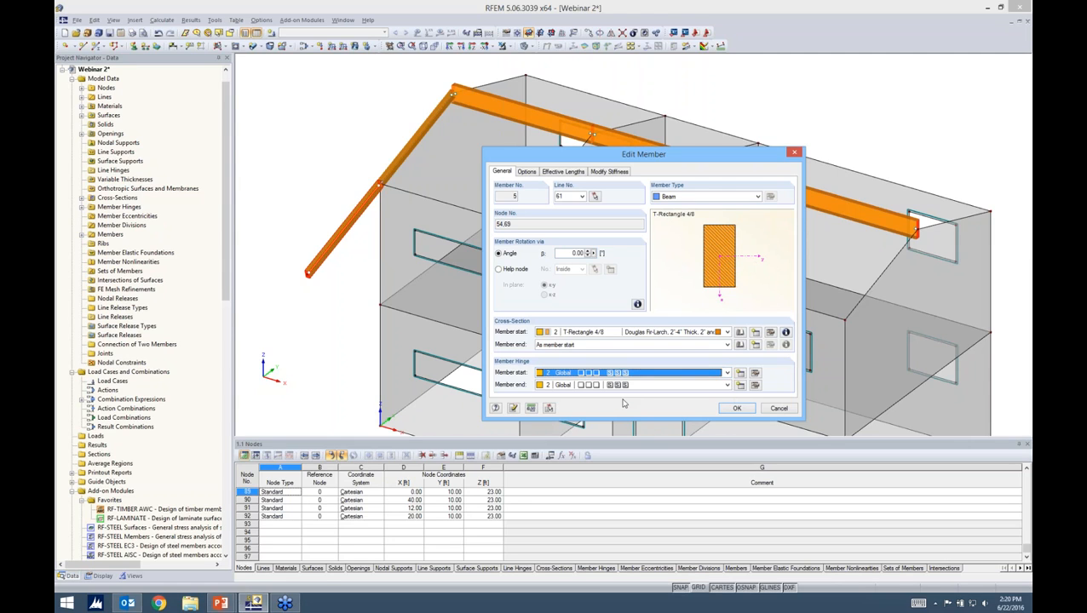
left_click(736, 408)
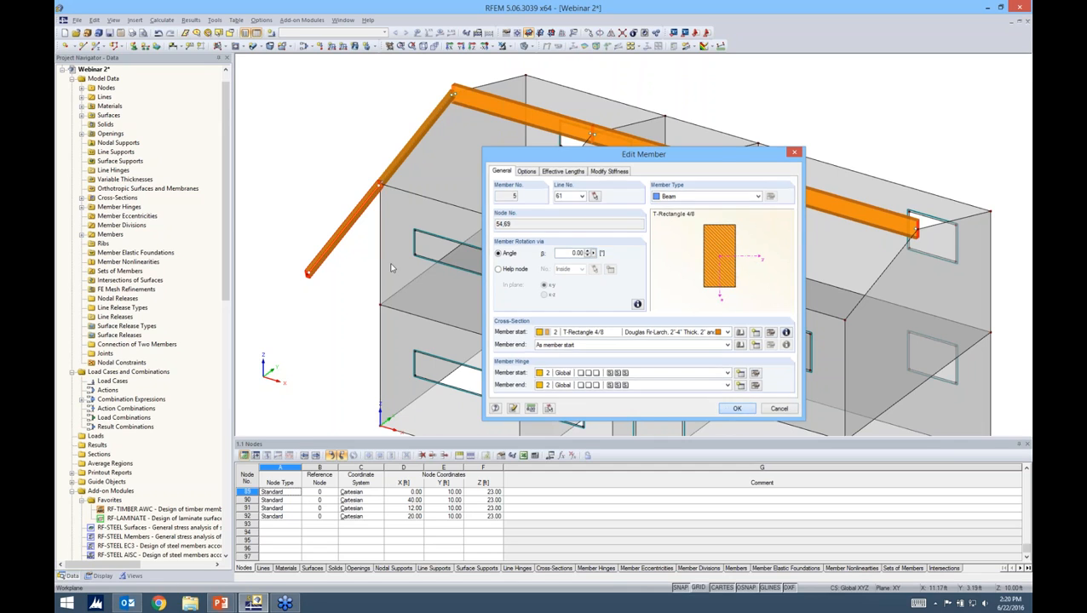
Step: Divide the overhanging rafter copy 2 ft from its start, splitting the line at a new node, and delete the outer piece
right_click(354, 222)
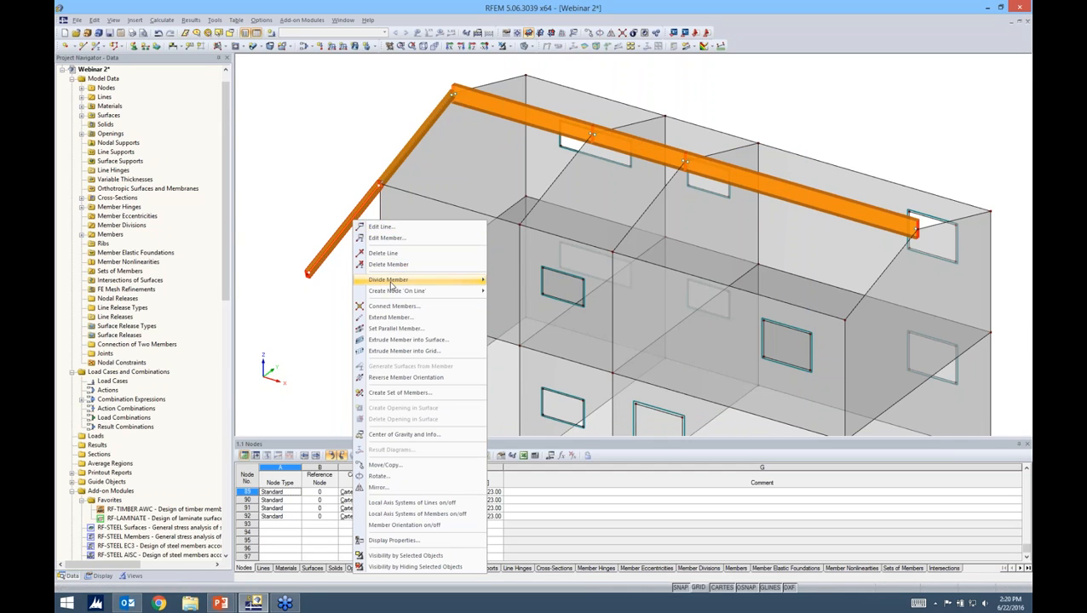
mouse_move(392, 281)
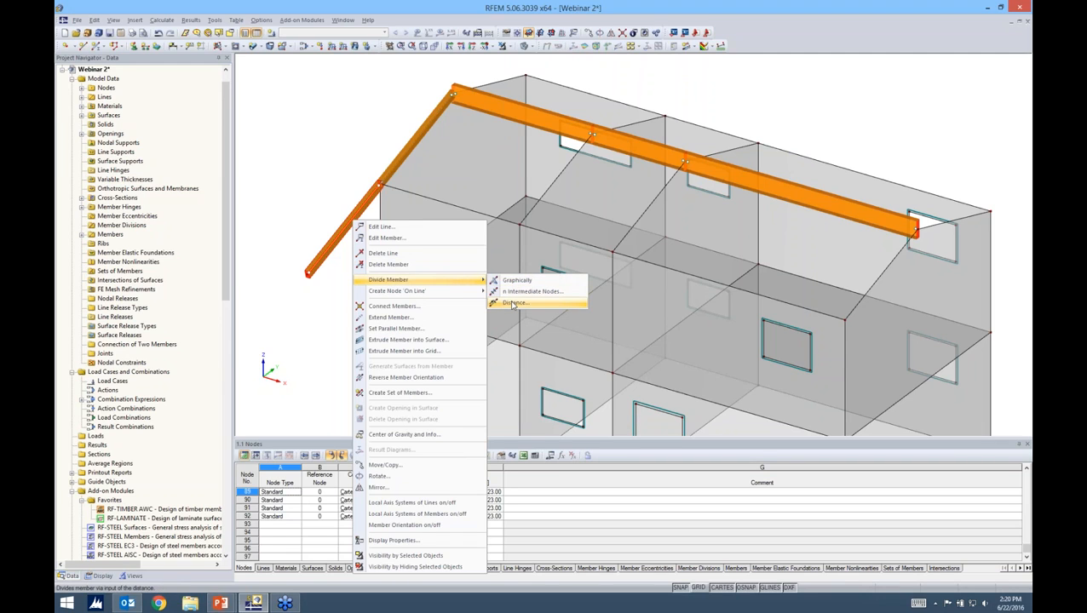
left_click(513, 304)
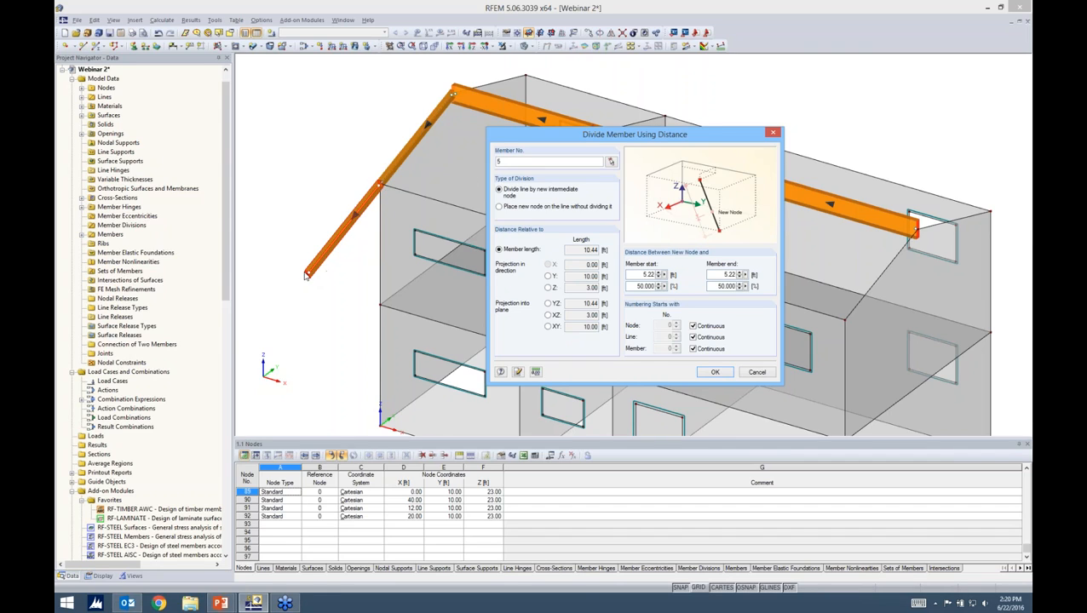
double_click(636, 274)
type("2")
left_click(715, 373)
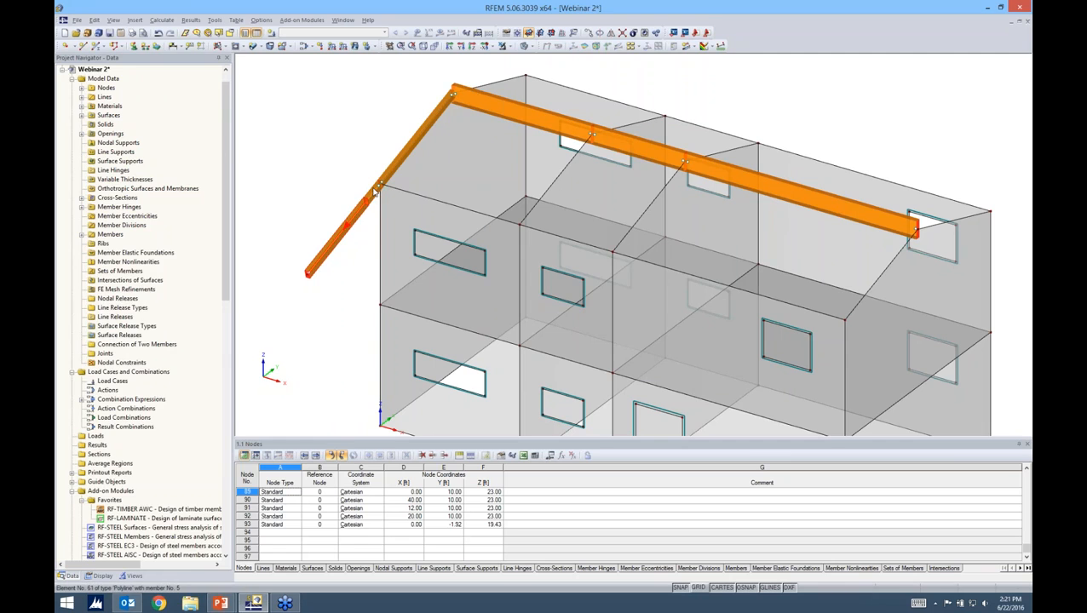
left_click_drag(321, 290, 285, 259)
key("Delete")
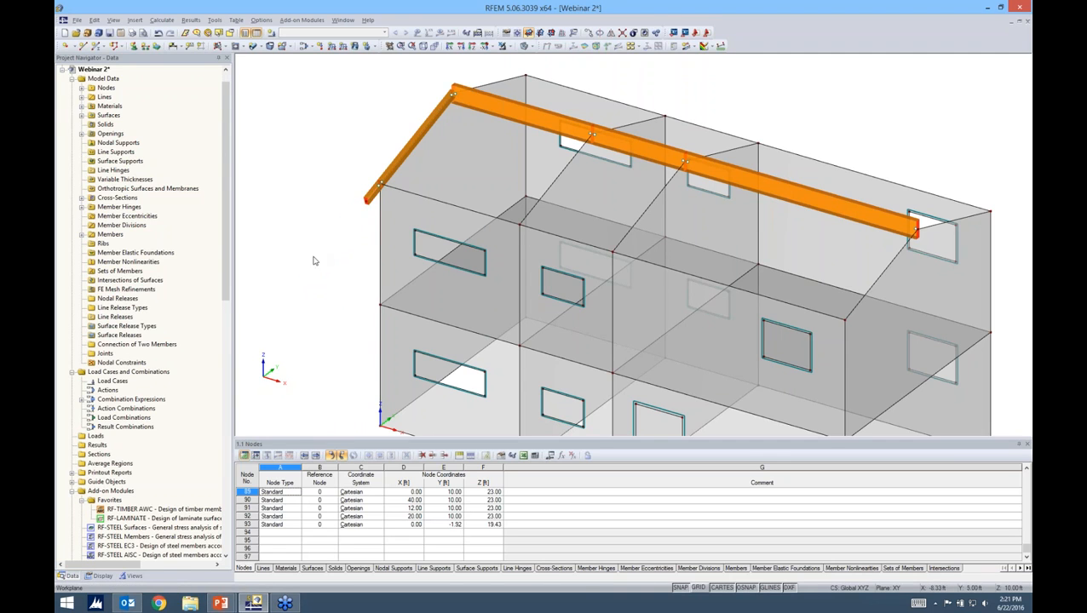
Step: Try to move the rafter with its overhang by dX 0.5 ft and dZ 3 ft, and undo the move
middle_click_drag(389, 288, 610, 219, "ctrl")
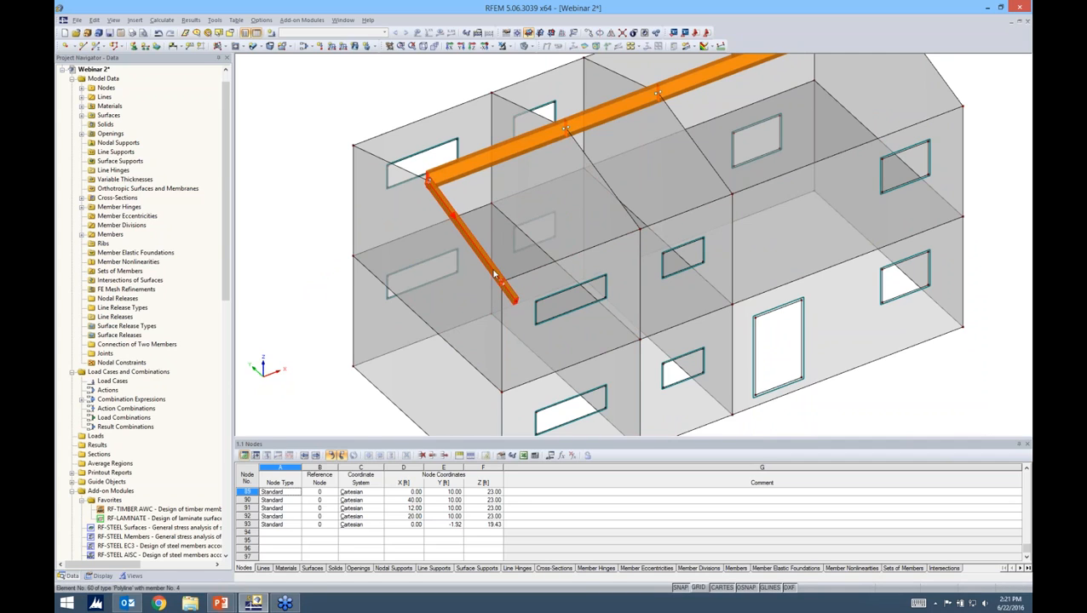
left_click(588, 36)
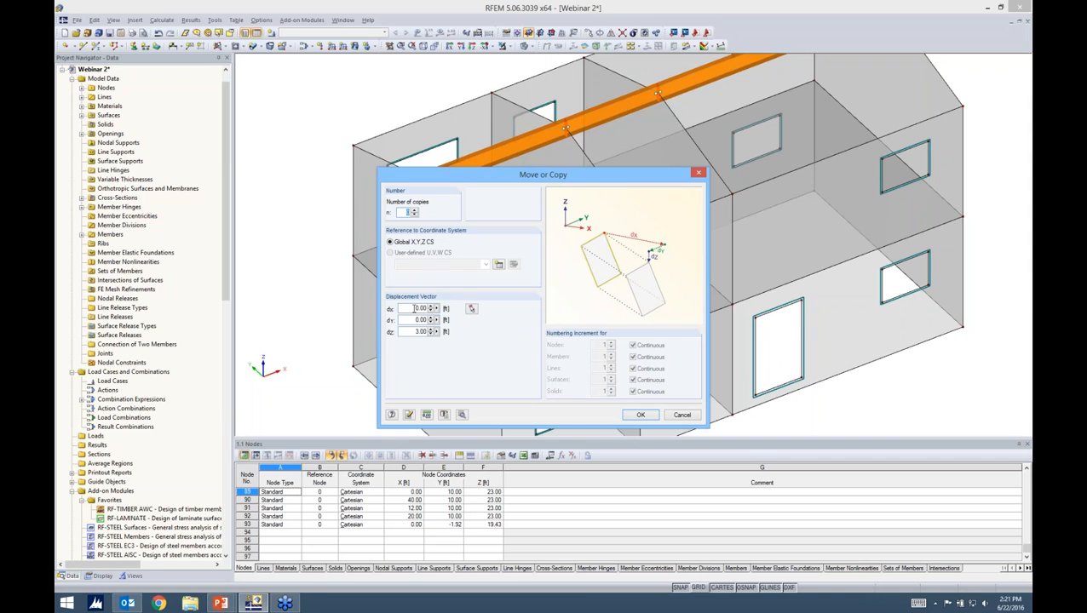
type("0.5")
key("Return")
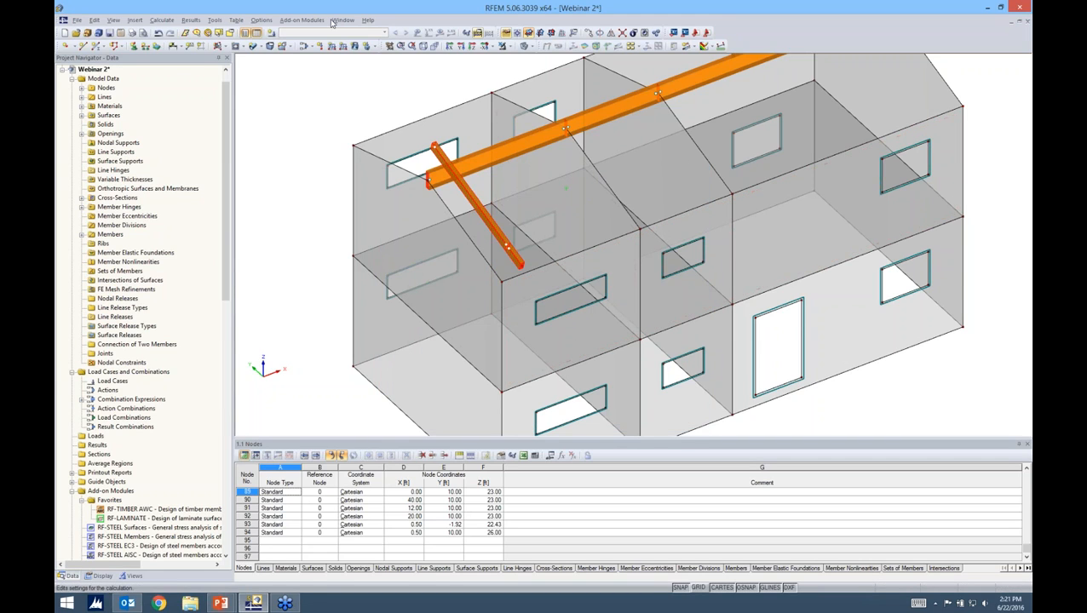
left_click(158, 34)
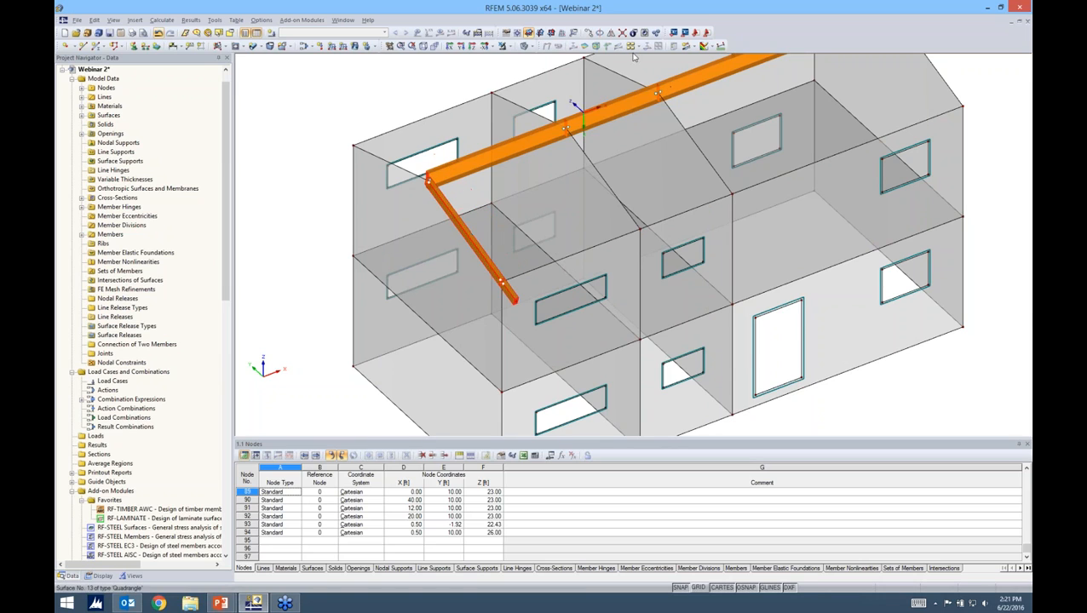
Step: Move the rafter and its overhang piece 0.5 ft in X, with dY and dZ at 0
left_click(590, 34)
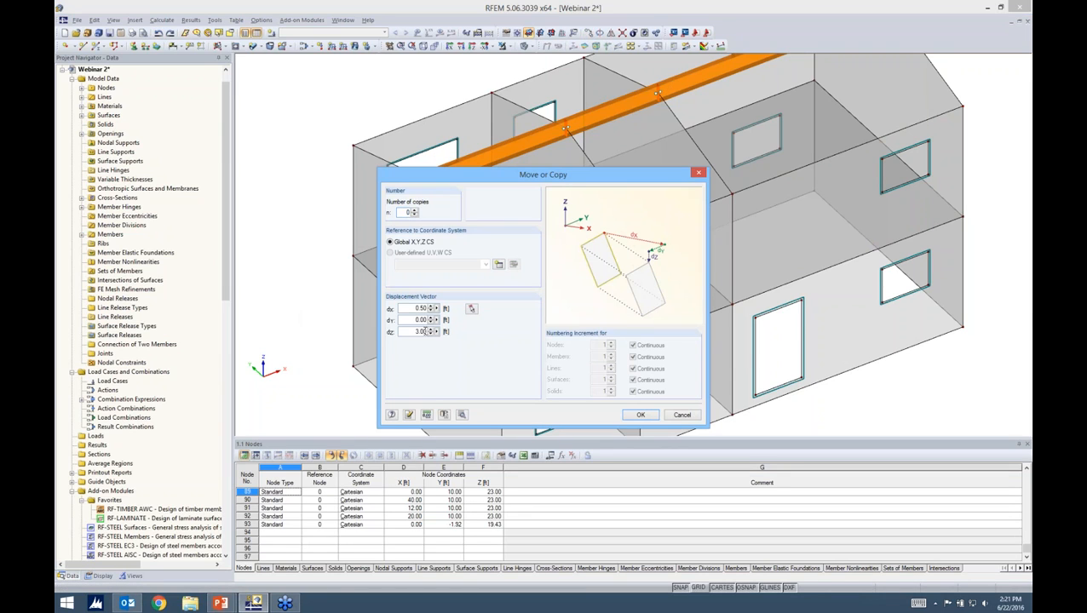
left_click(640, 415)
middle_click_drag(547, 316, 478, 270, "ctrl")
middle_click_drag(698, 308, 714, 312, "ctrl")
scroll(716, 311, "up", 3)
scroll(716, 311, "down", 2)
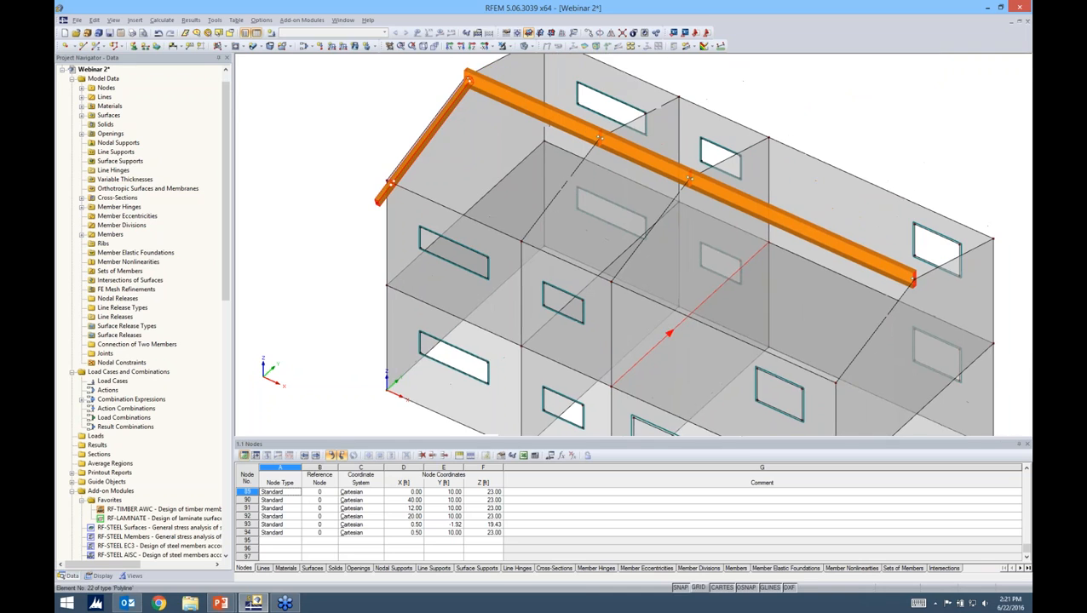
Step: Make 13 copies of the rafter and its overhang along the ridge beam with a dX spacing of 3 ft
left_click(589, 36)
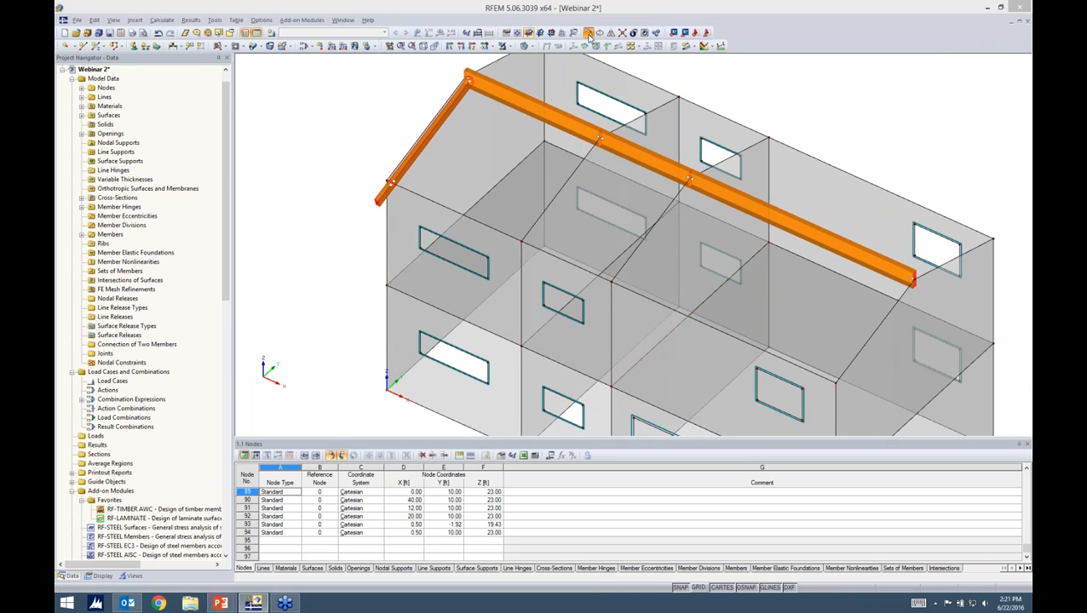
left_click_drag(539, 176, 679, 152)
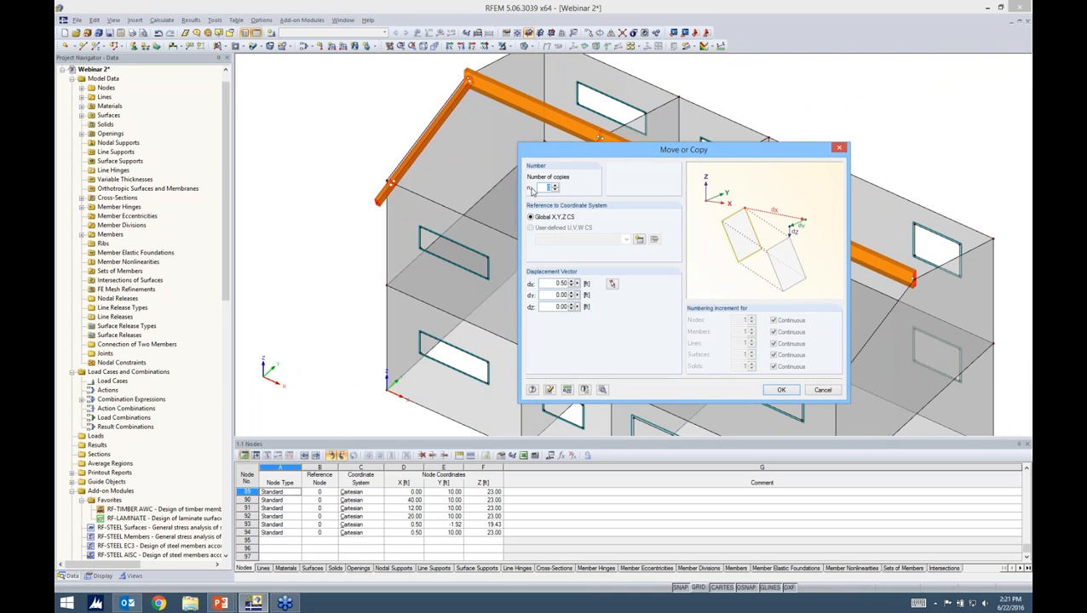
type("13")
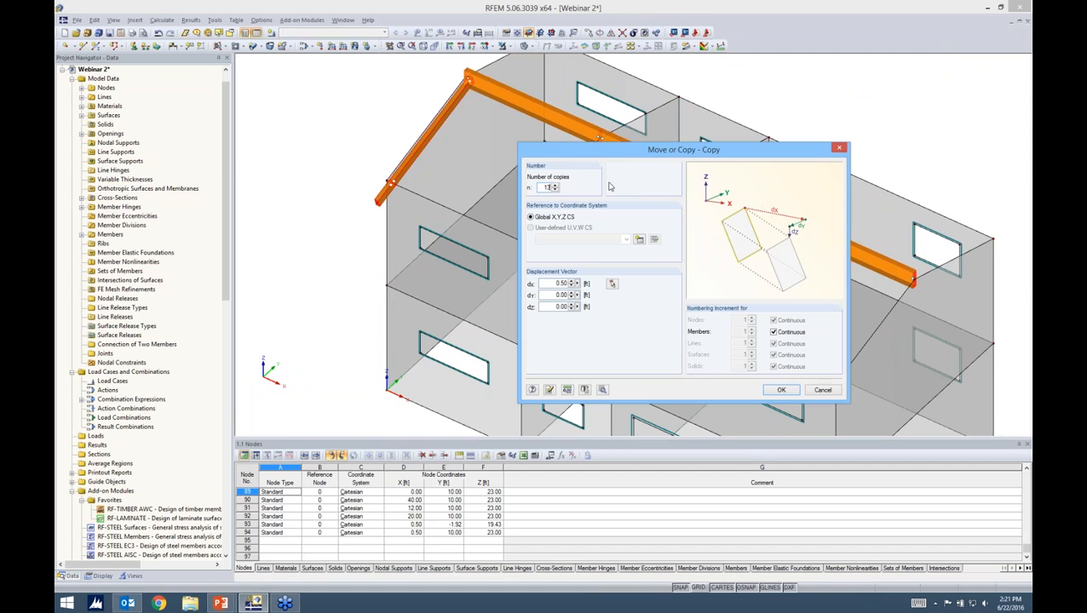
type("3")
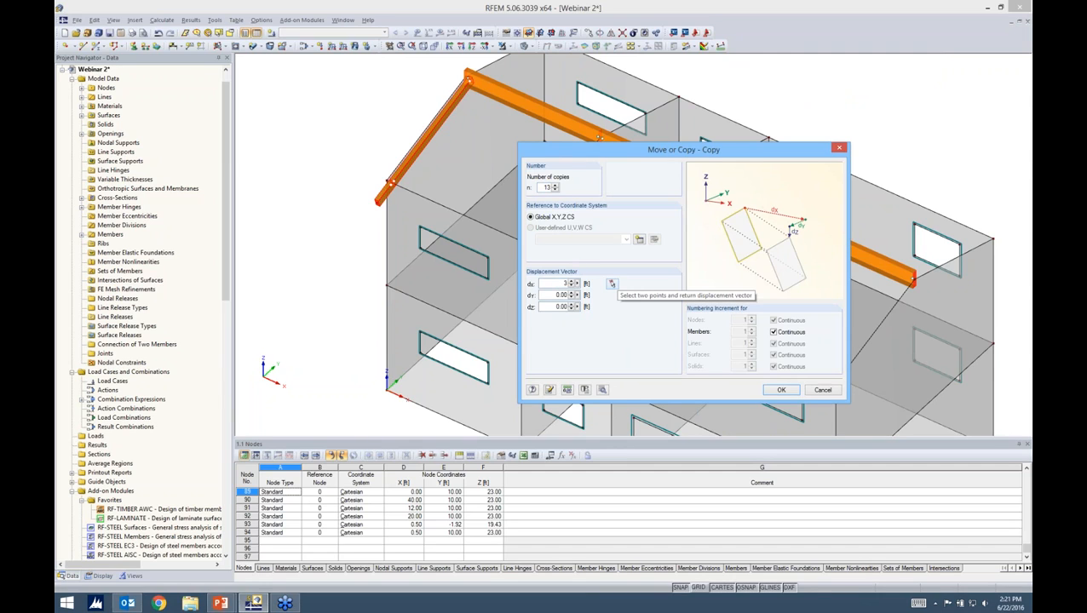
left_click(770, 391)
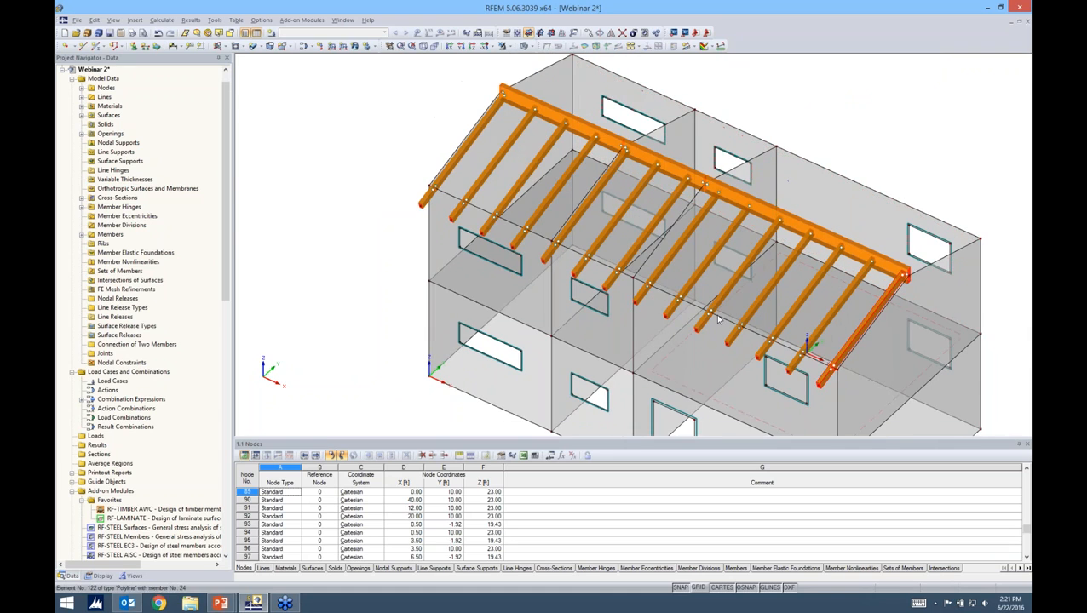
Step: Restrict the model's visibility to the members with the T-Rectangle 4/8 cross-section
middle_click_drag(851, 378, 721, 326)
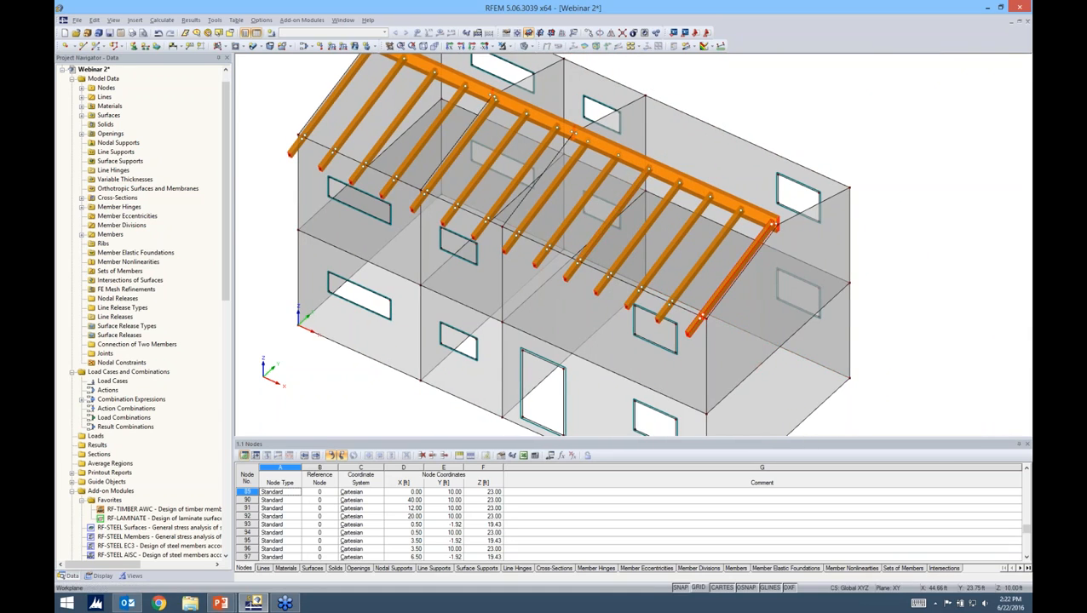
middle_click_drag(924, 283, 806, 250, "ctrl")
scroll(804, 222, "down", 1)
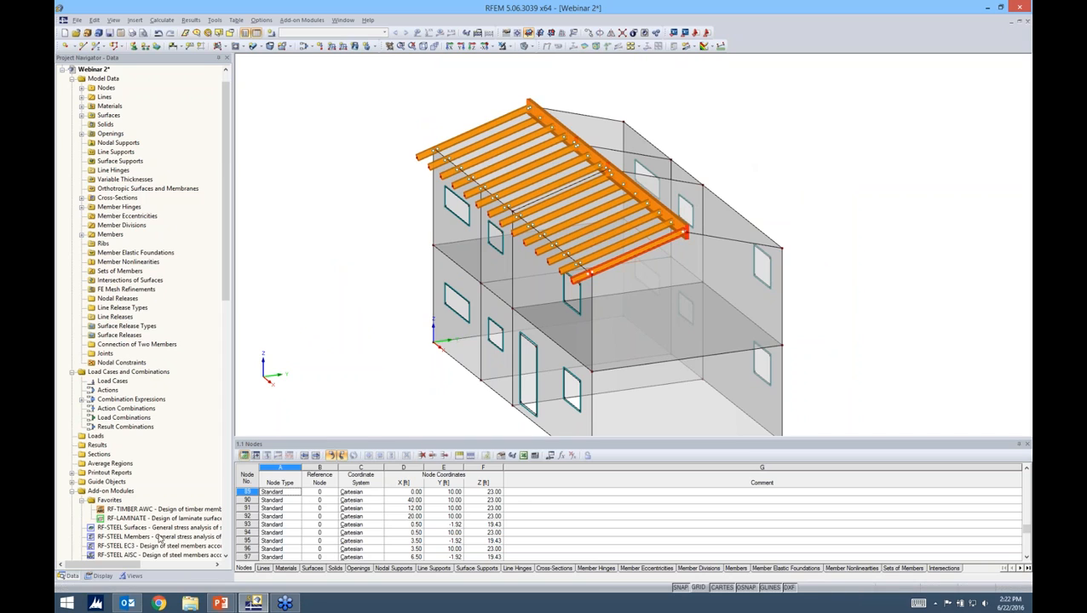
left_click(134, 577)
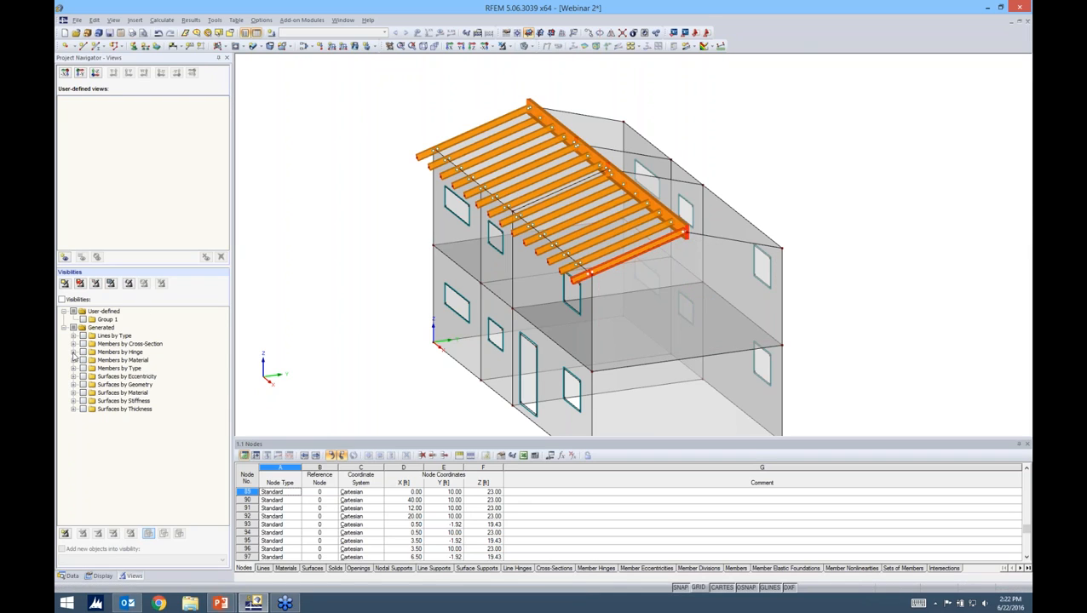
left_click(73, 344)
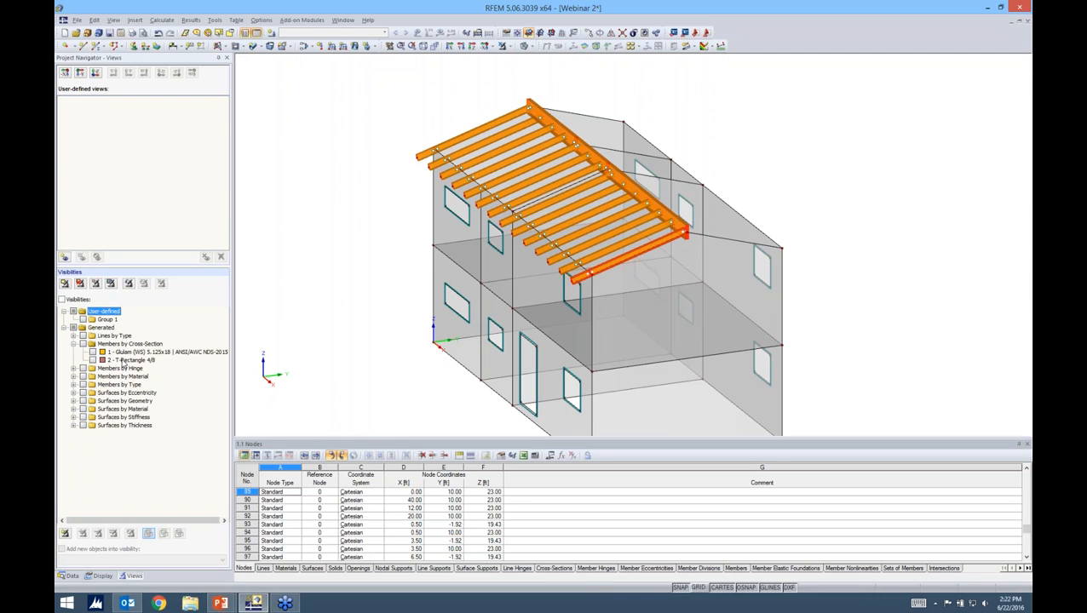
left_click(92, 360)
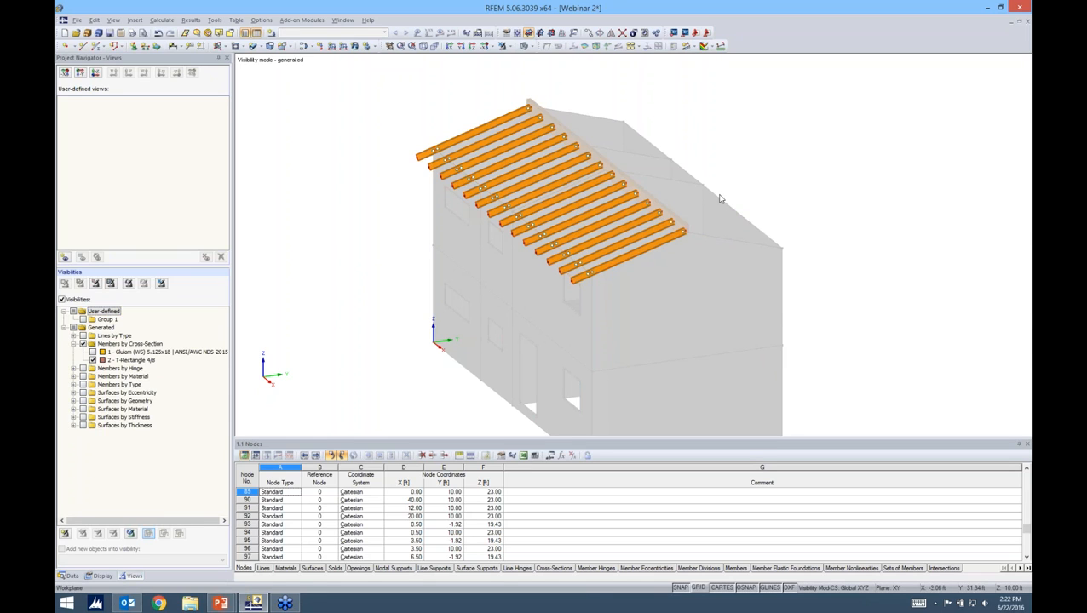
Step: Mirror a copy of all front rafters to the rear roof slope about the X-Z plane through ridge node X 18.5, Y 10, Z 23 ft
scroll(597, 342, "down", 2)
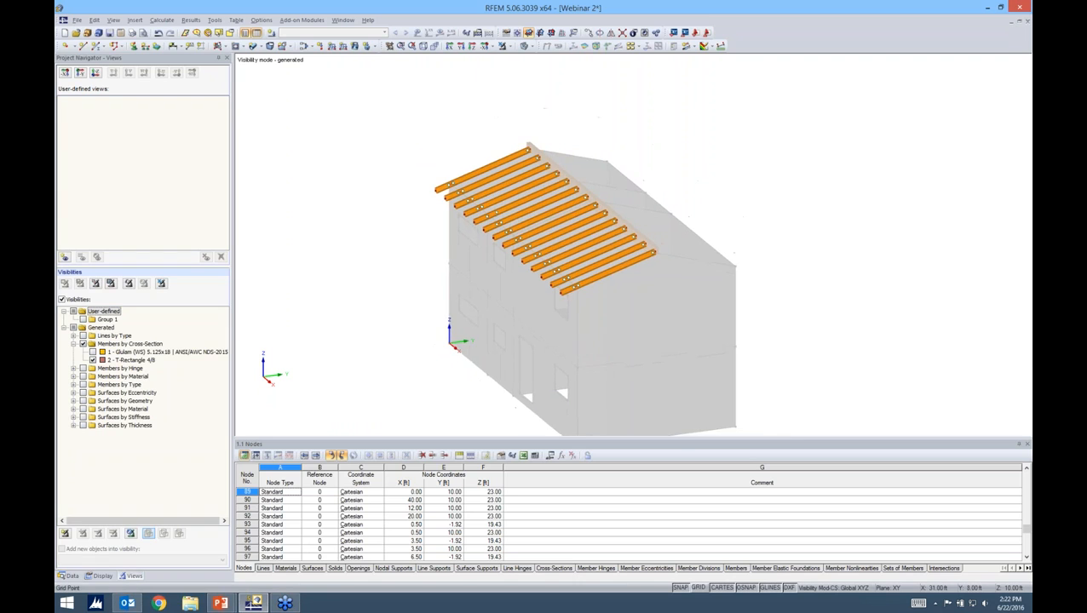
left_click_drag(400, 119, 736, 342)
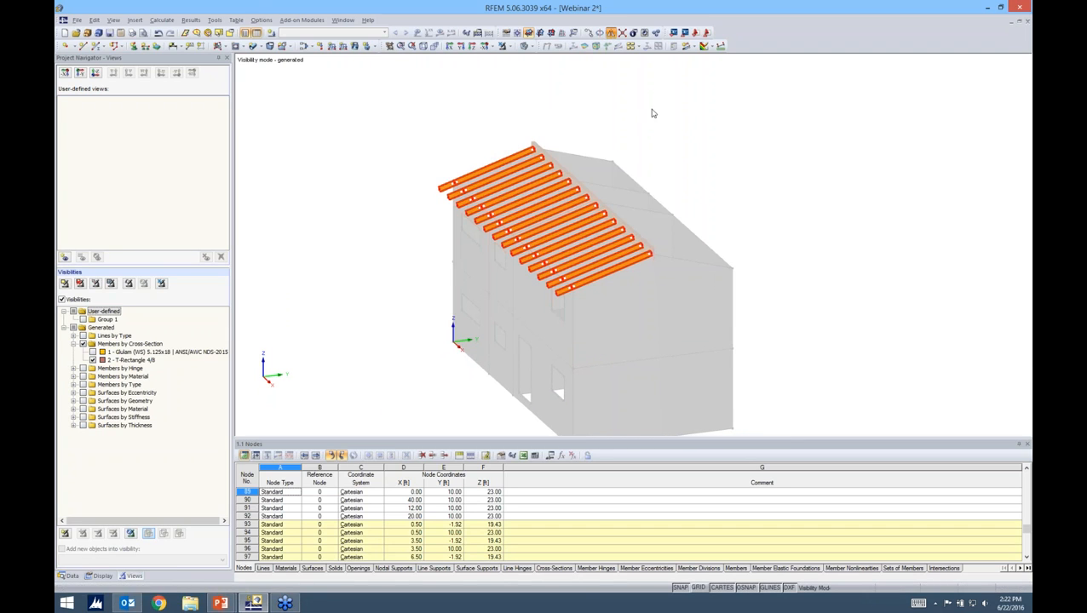
left_click_drag(629, 179, 826, 121)
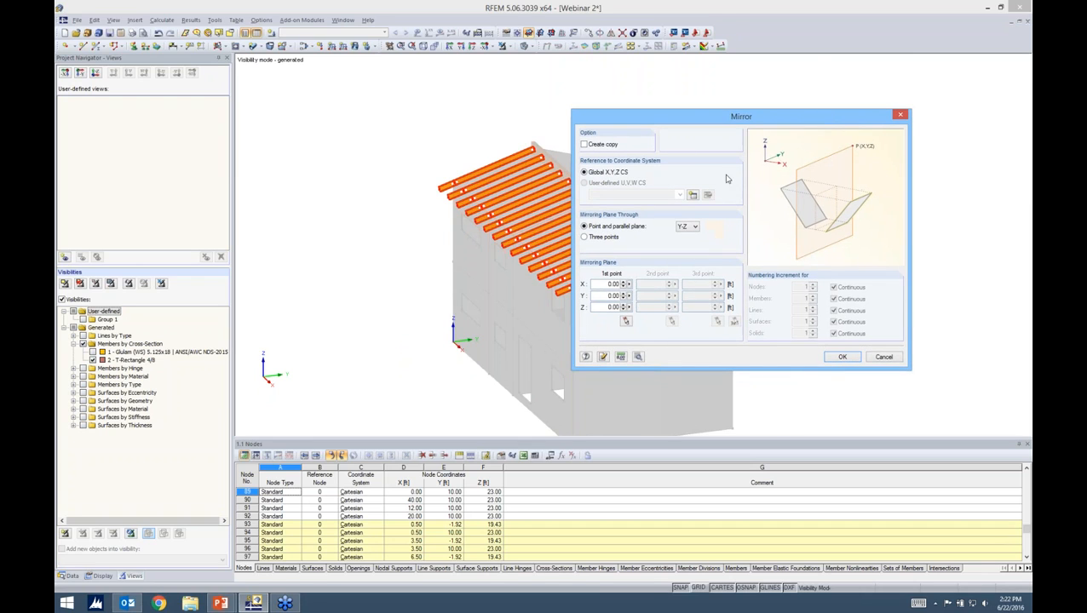
left_click(584, 145)
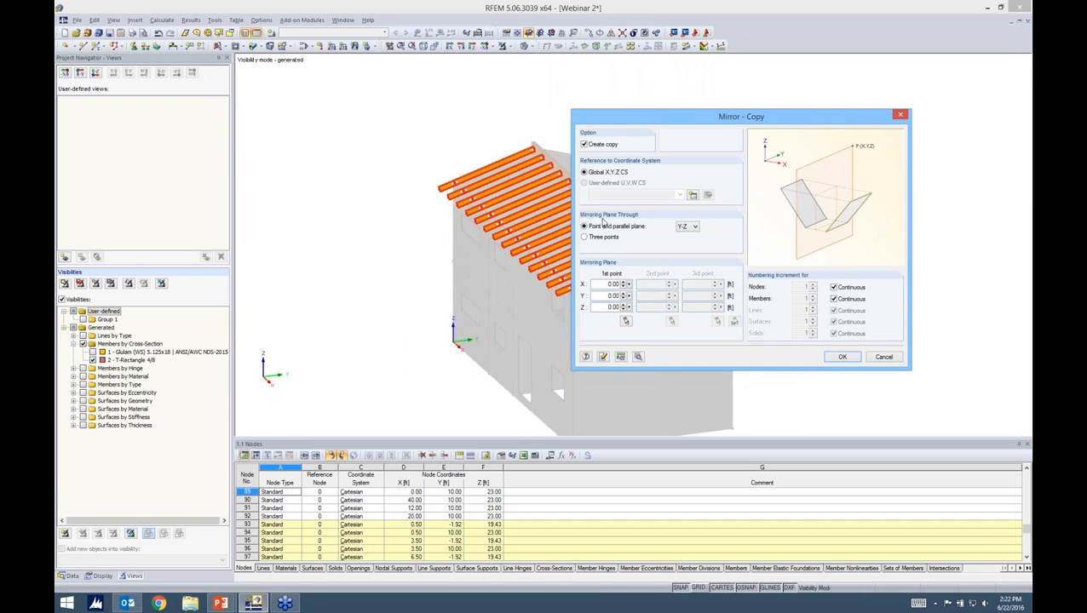
left_click(687, 227)
left_click(684, 249)
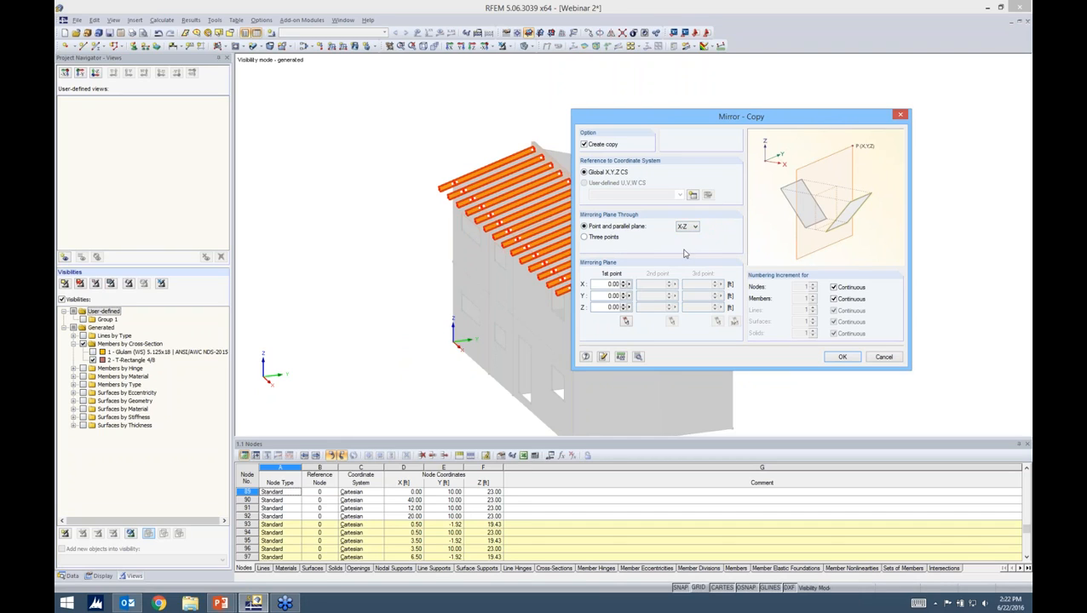
left_click(626, 321)
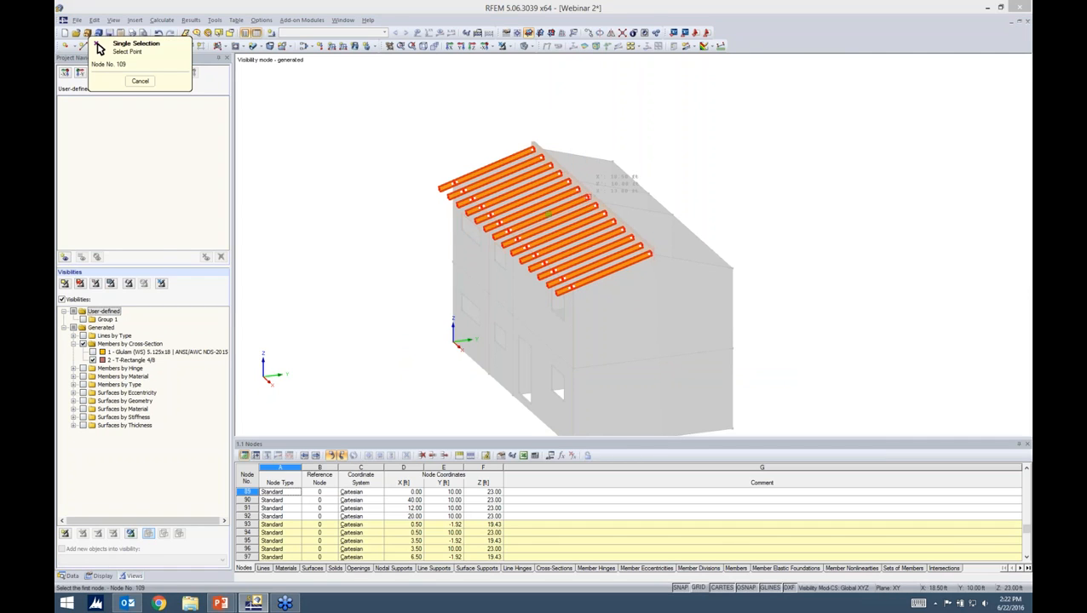
left_click(587, 196)
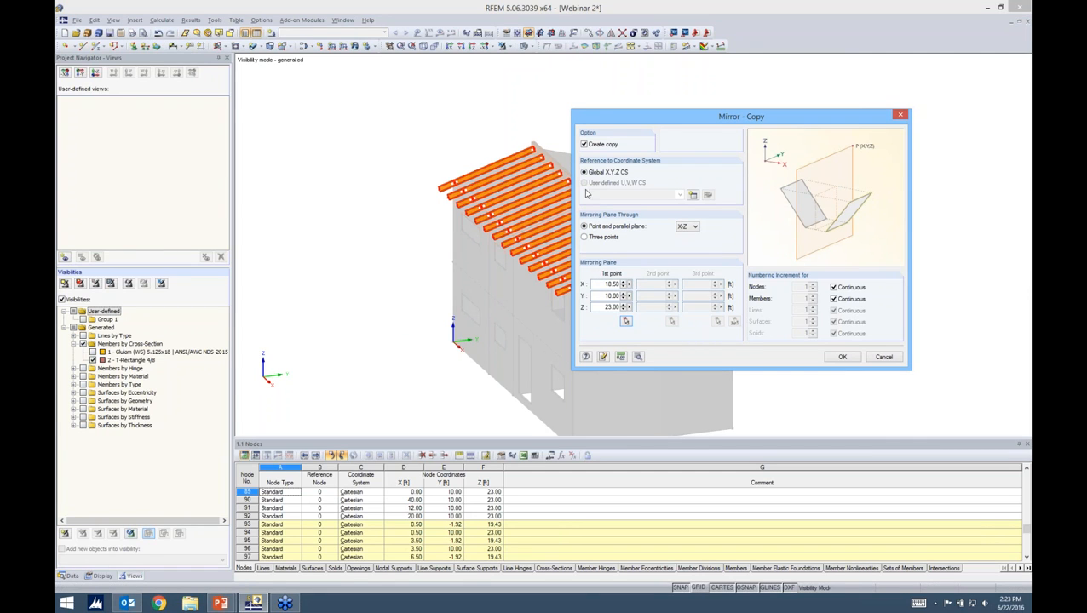
left_click(843, 357)
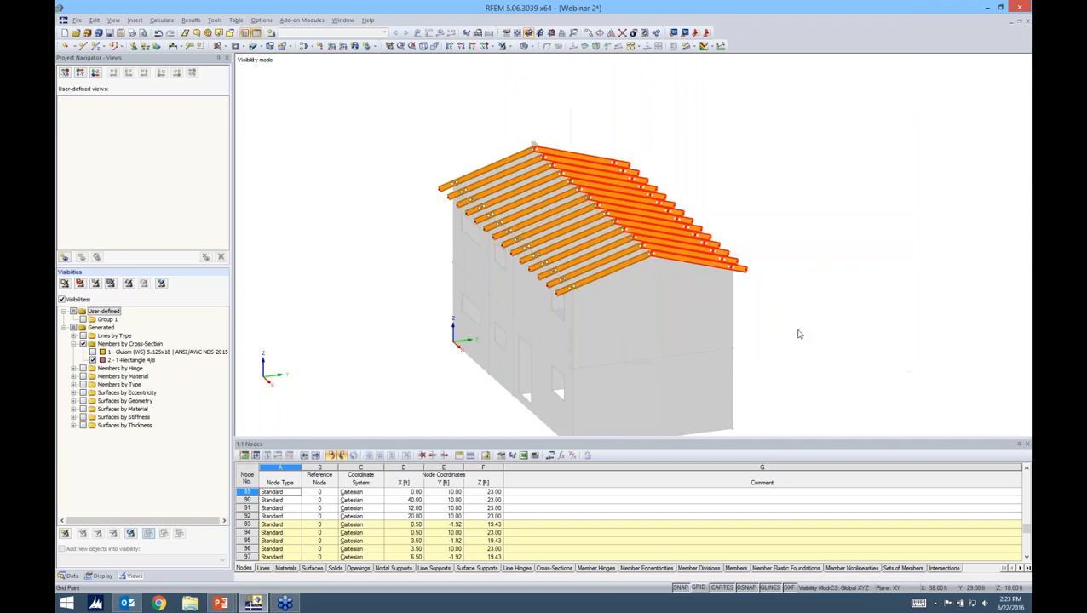
left_click(802, 275)
middle_click_drag(801, 276, 636, 319, "ctrl")
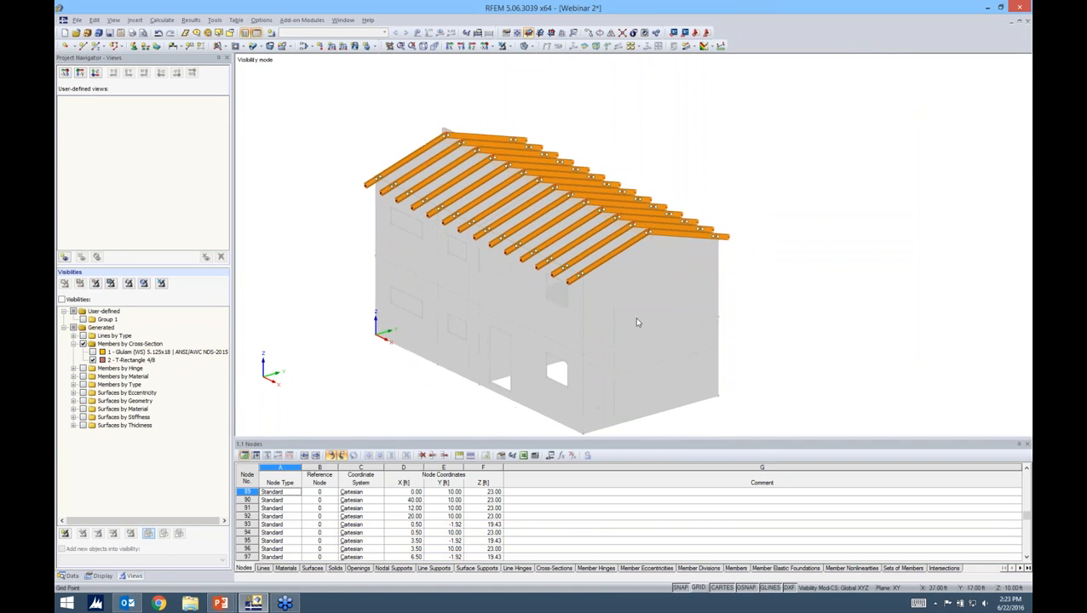
Step: Cancel the visibility mode to bring back the full building and switch the model display to wireframe
left_click(503, 46)
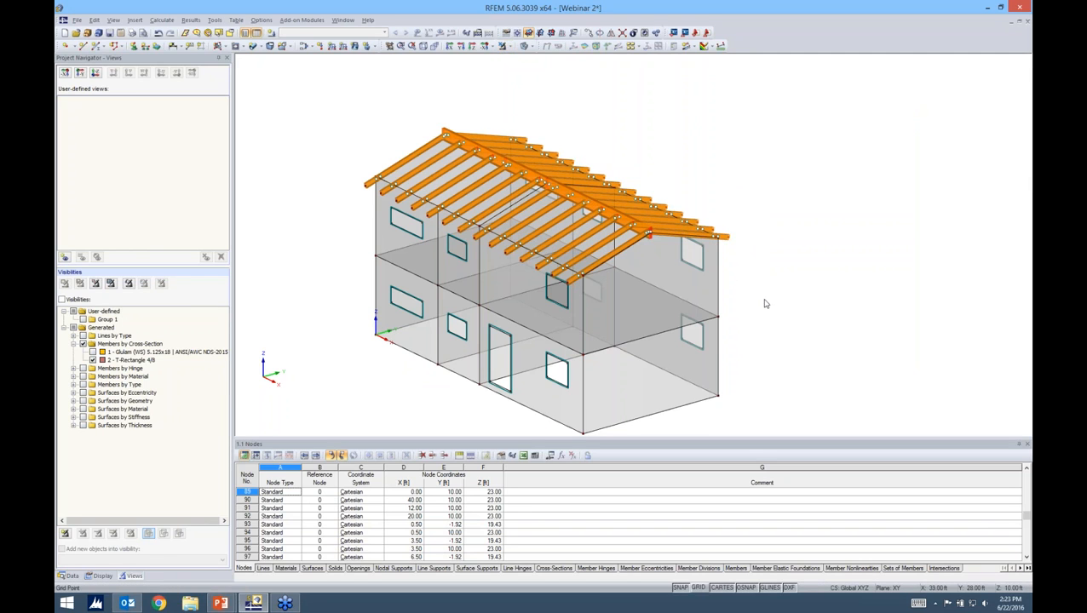
middle_click_drag(764, 304, 810, 288, "ctrl")
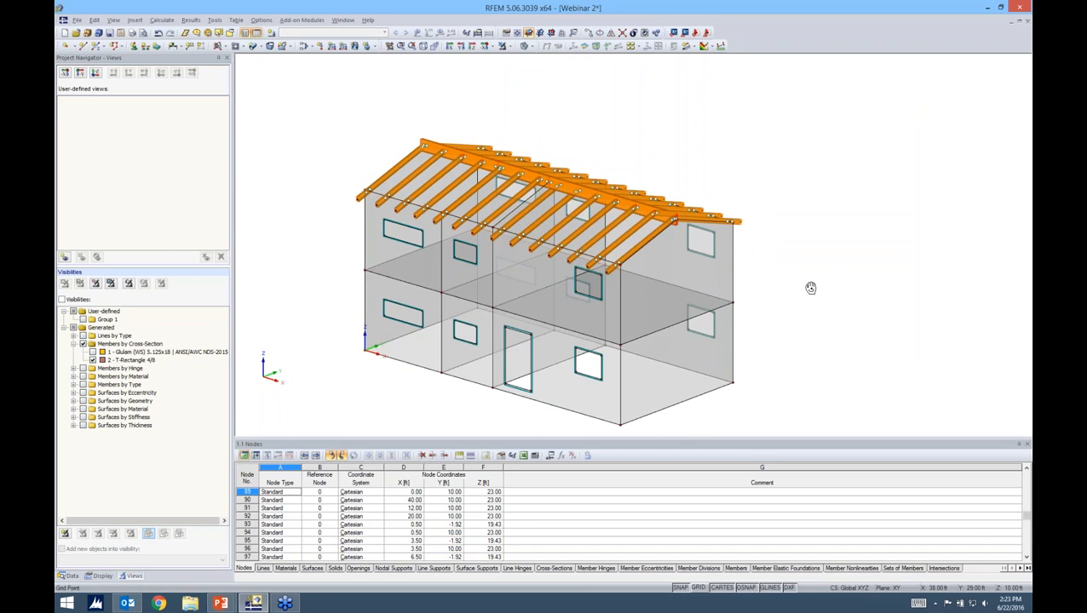
middle_click_drag(811, 288, 814, 289, "ctrl")
scroll(811, 286, "down", 1)
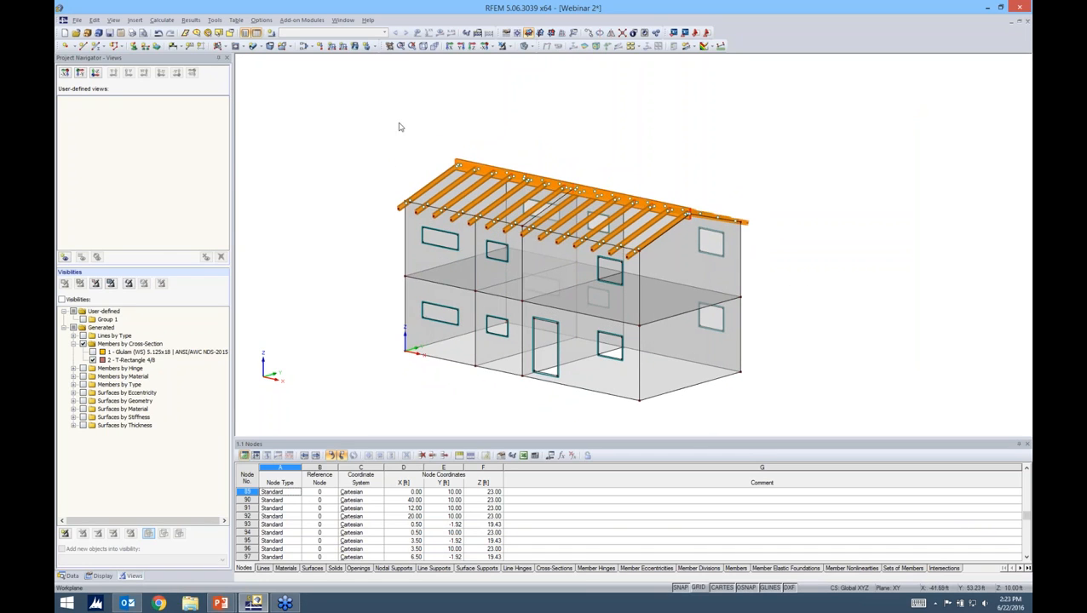
left_click(529, 46)
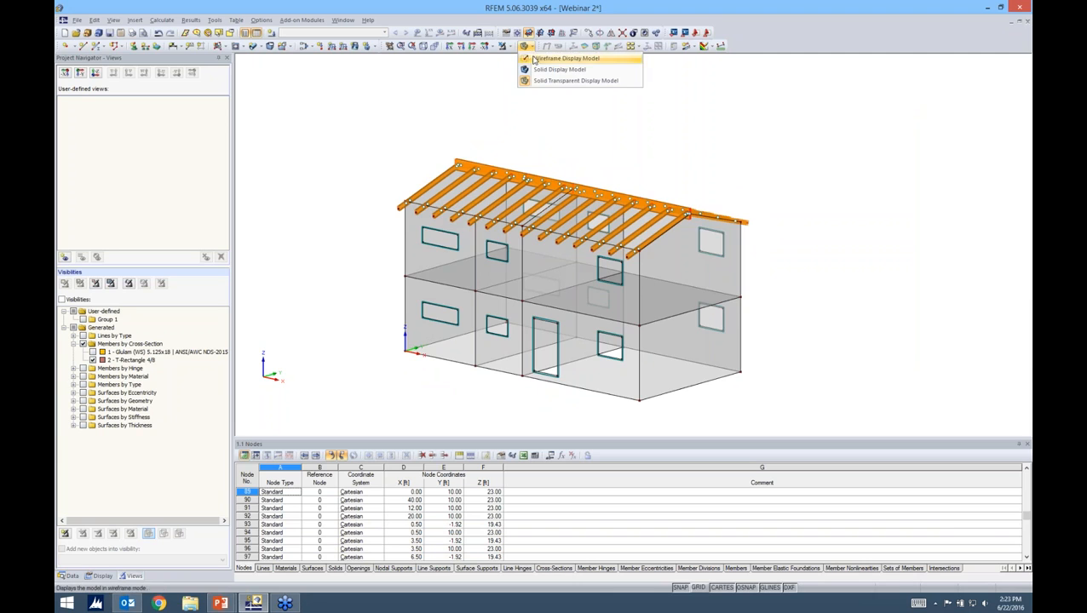
left_click(534, 58)
Step: Isolate the first-storey ceiling surface at the X 40 ft end of the building using visibility by selected objects
middle_click_drag(782, 333, 702, 337, "ctrl")
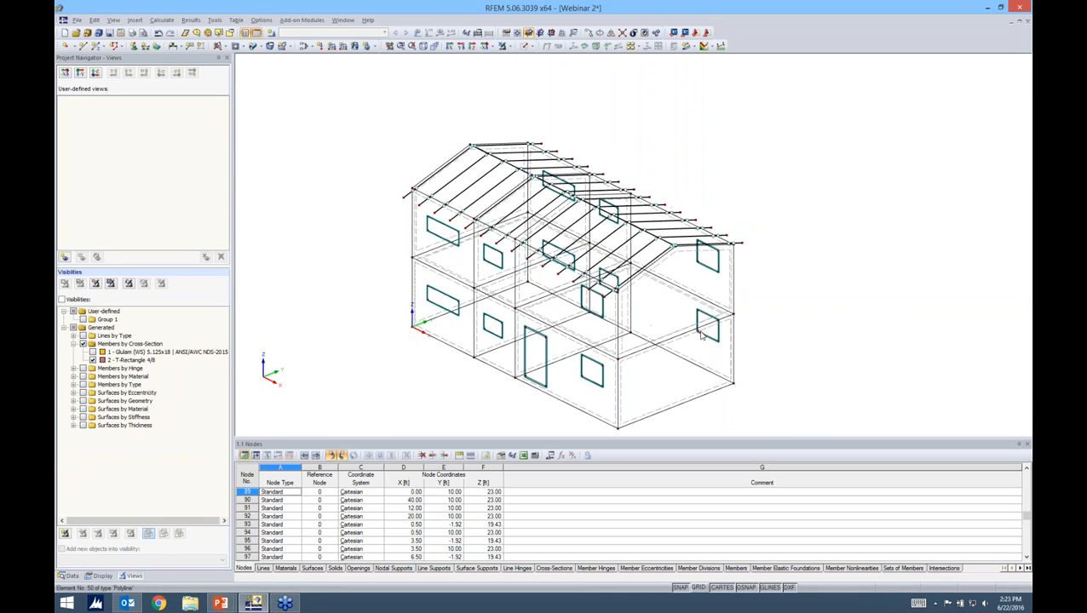
scroll(702, 337, "up", 3)
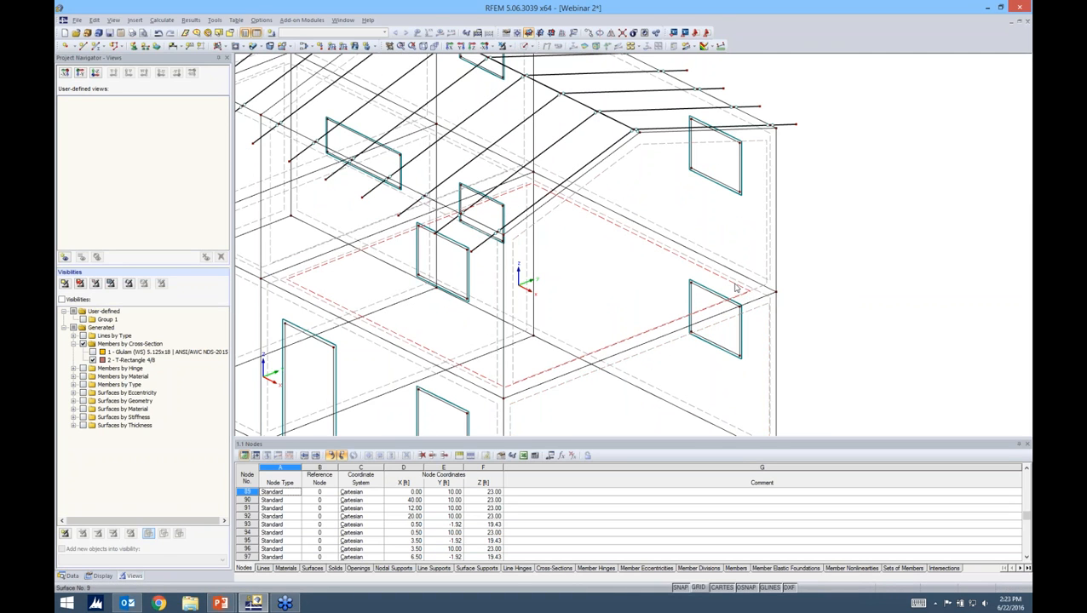
left_click(504, 46)
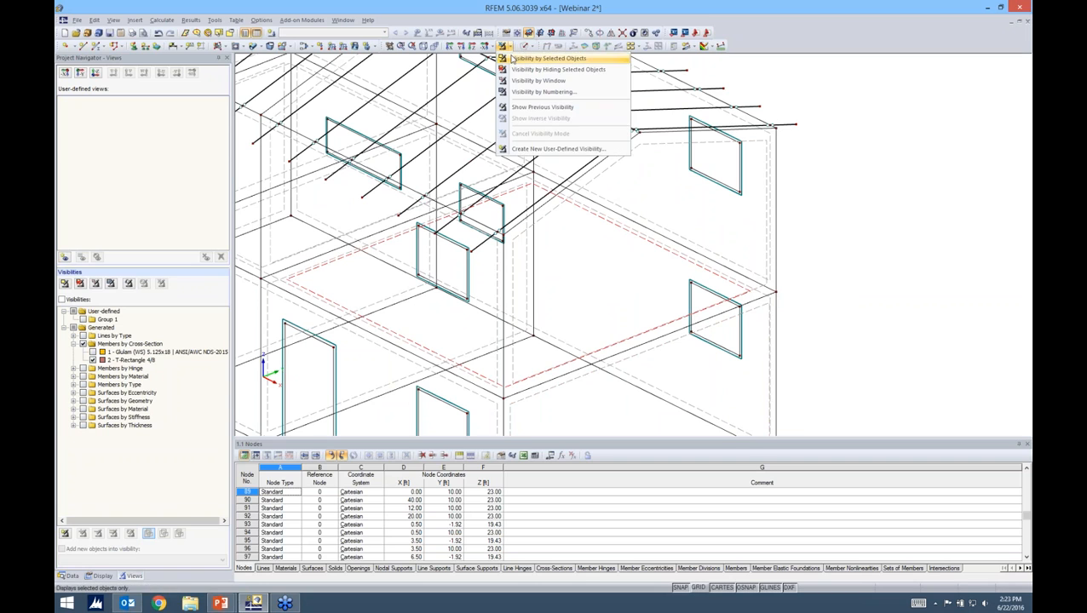
left_click(515, 61)
middle_click_drag(685, 310, 601, 357, "ctrl")
middle_click_drag(618, 284, 519, 304, "ctrl")
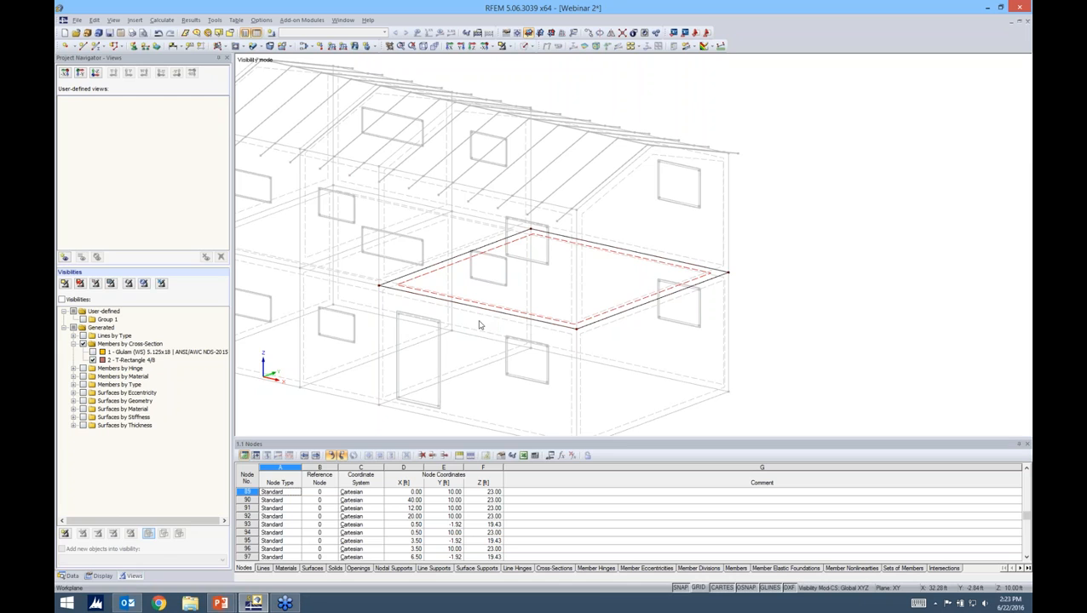
Step: Start a new beam member with the Western Species Glulam (WS) 5.5x19.5 cross-section from the timber library
left_click(95, 47)
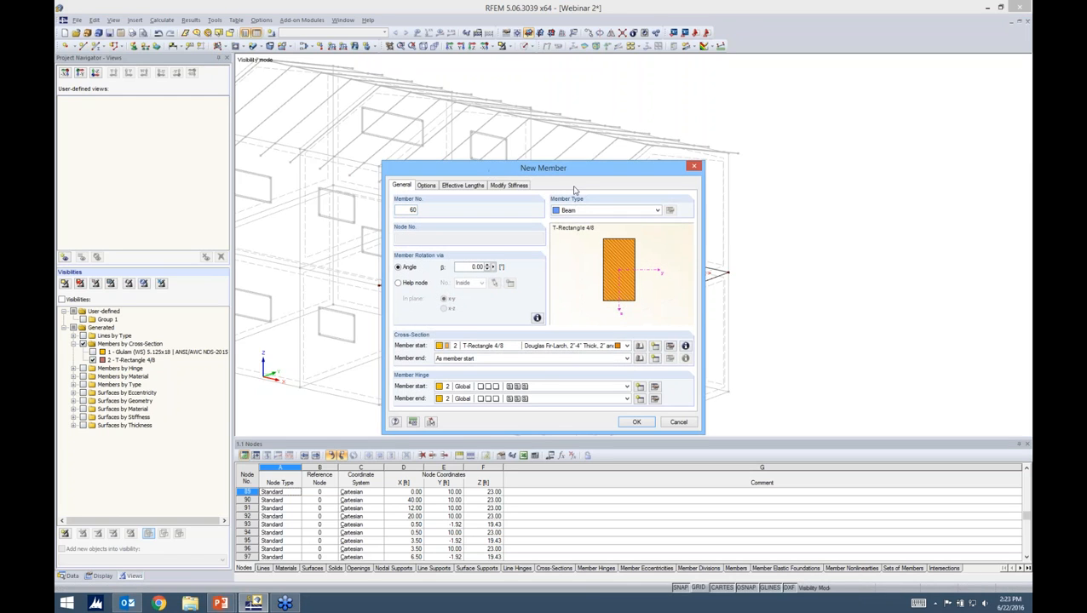
left_click(640, 345)
left_click(652, 353)
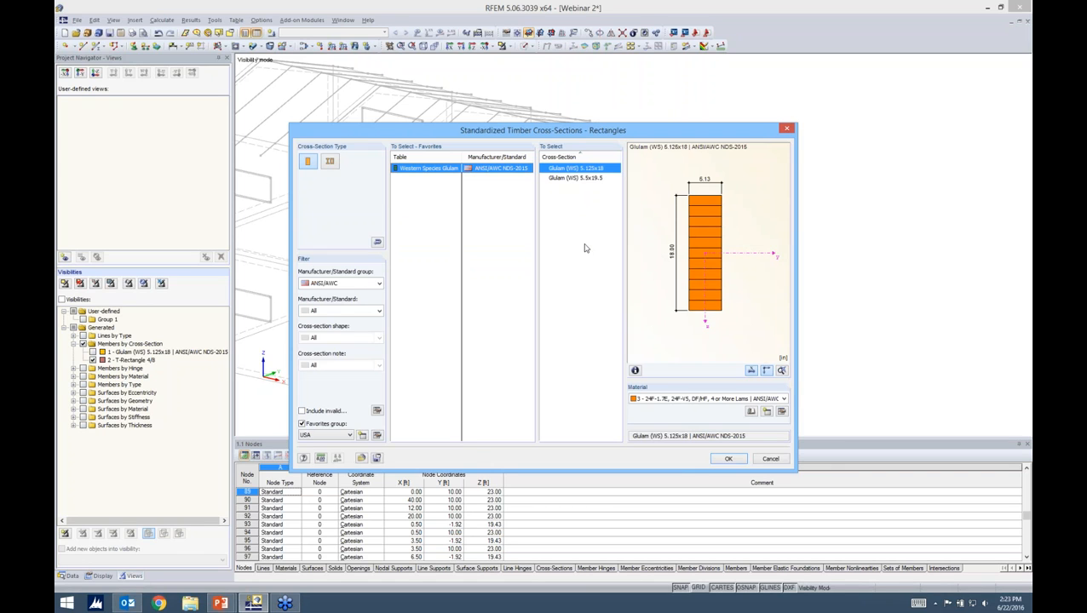
left_click(587, 178)
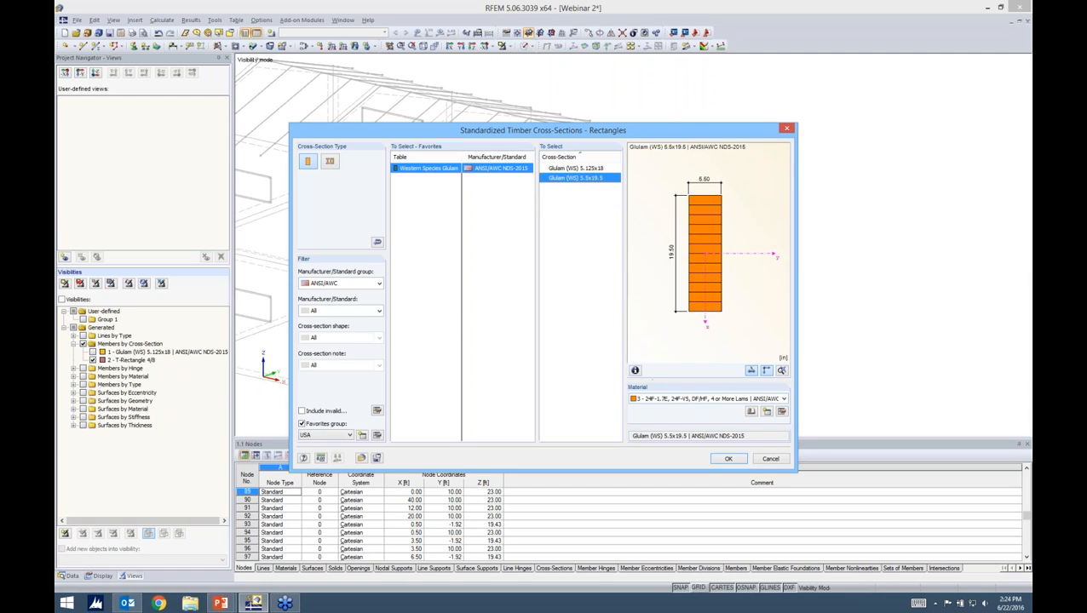
left_click(725, 460)
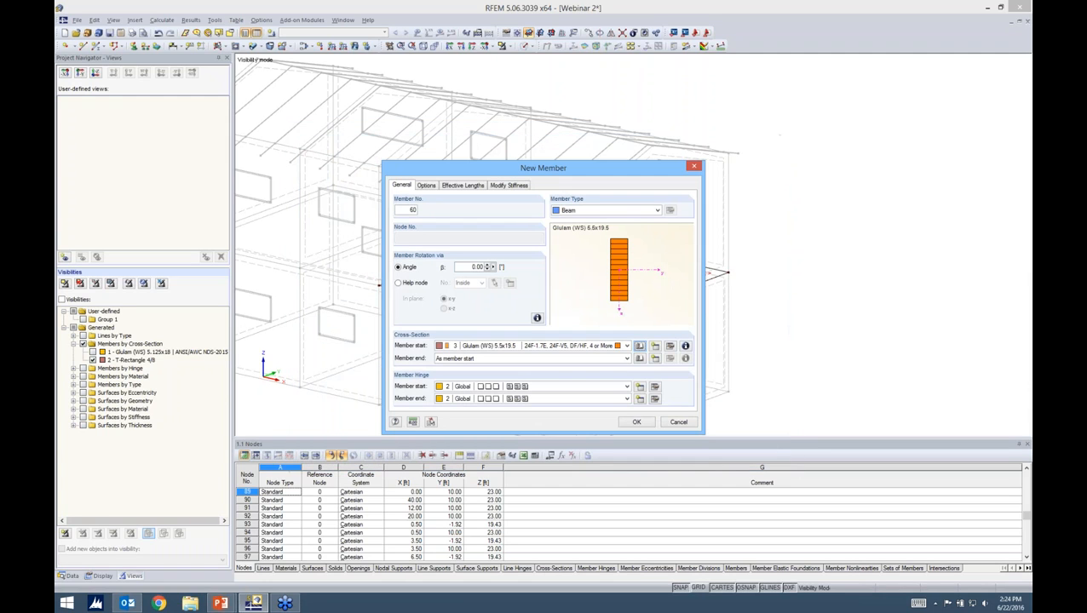
Step: Assign local member hinge 1 to both the start and the end of the new glulam beam
left_click(627, 387)
left_click(609, 408)
left_click(622, 398)
left_click(593, 418)
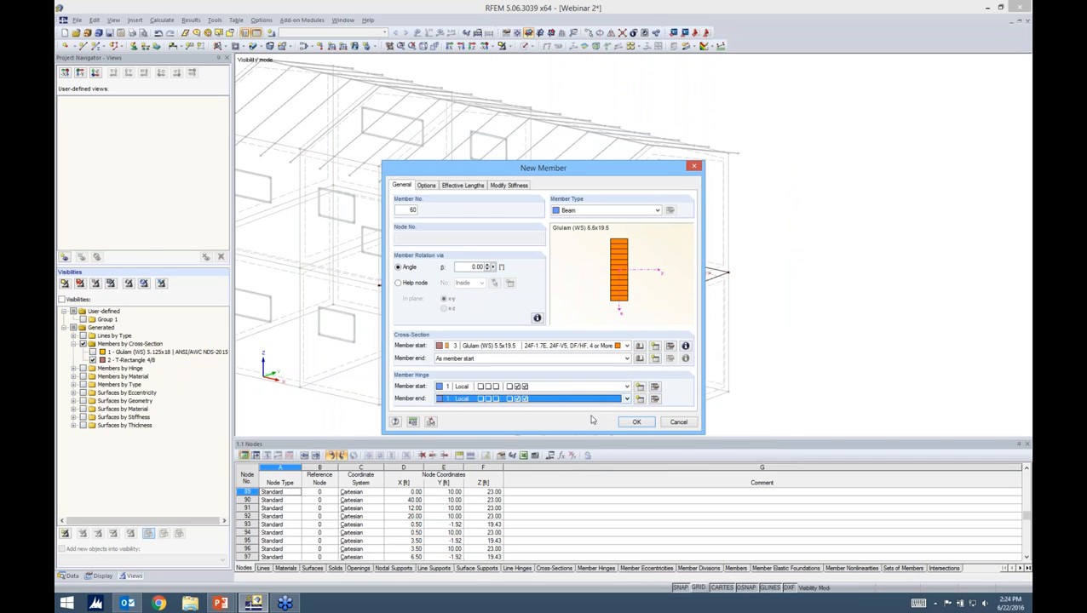
Step: Give the beam a new eccentricity with bottom-centre cross-section alignment and a transverse offset from ceiling surface 9 with top axis offset
left_click(427, 188)
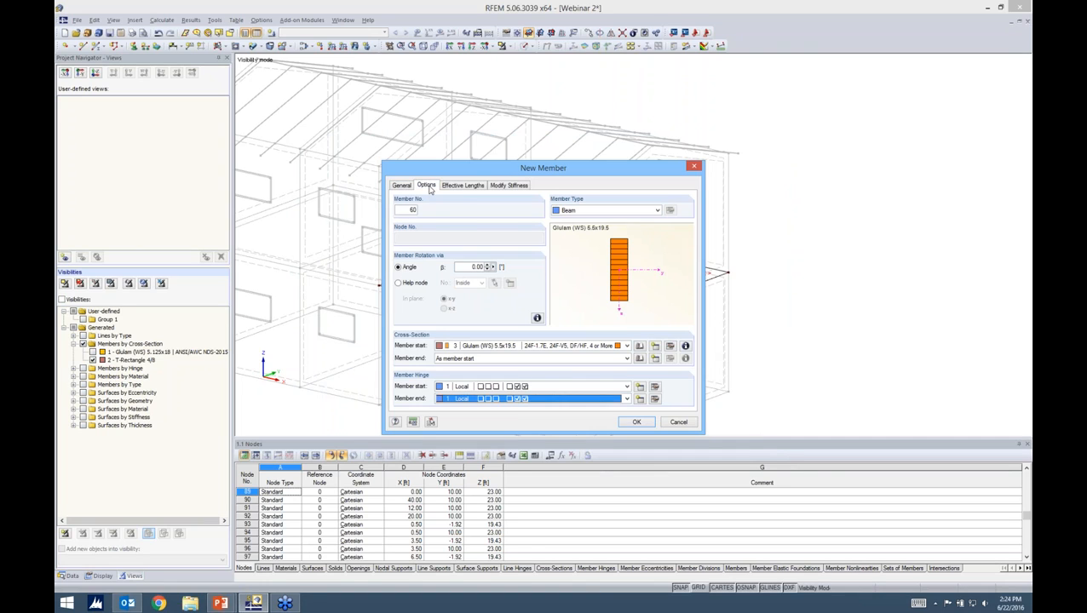
left_click_drag(478, 176, 692, 126)
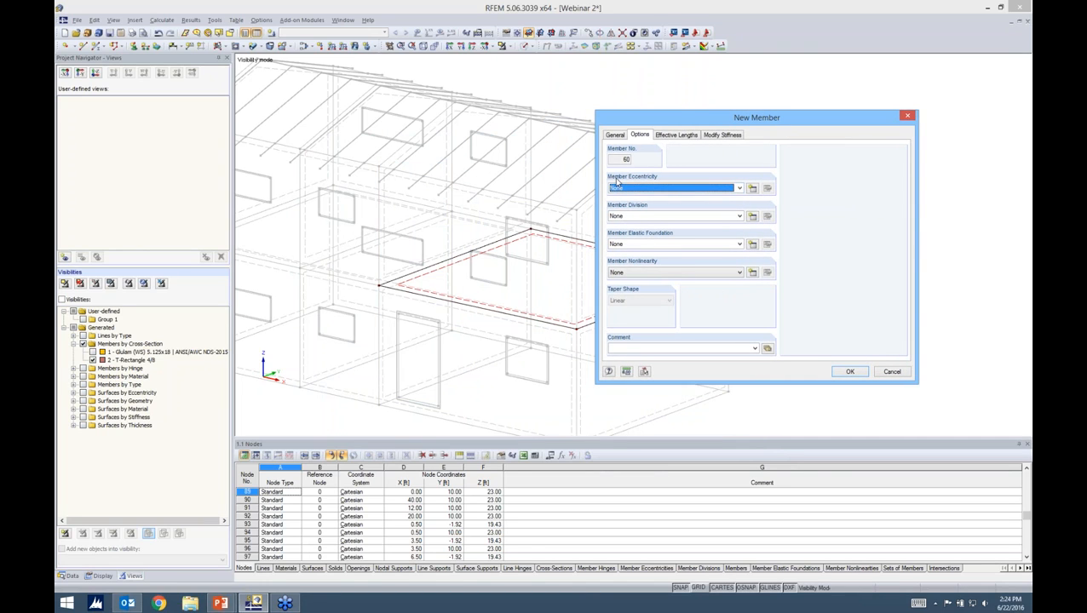
left_click(752, 188)
left_click_drag(673, 170, 898, 142)
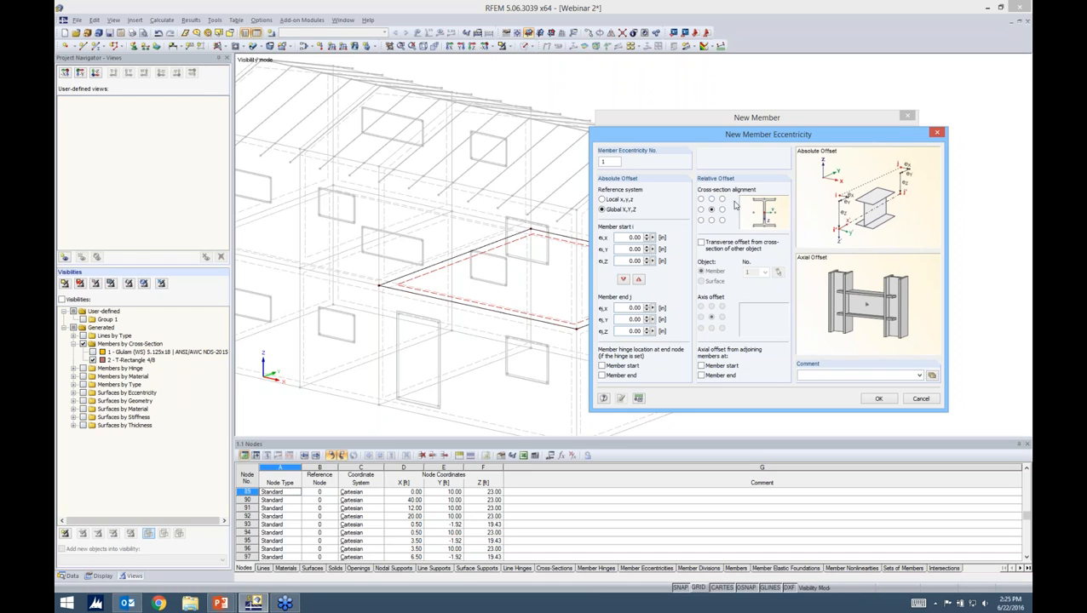
left_click(711, 220)
left_click(702, 243)
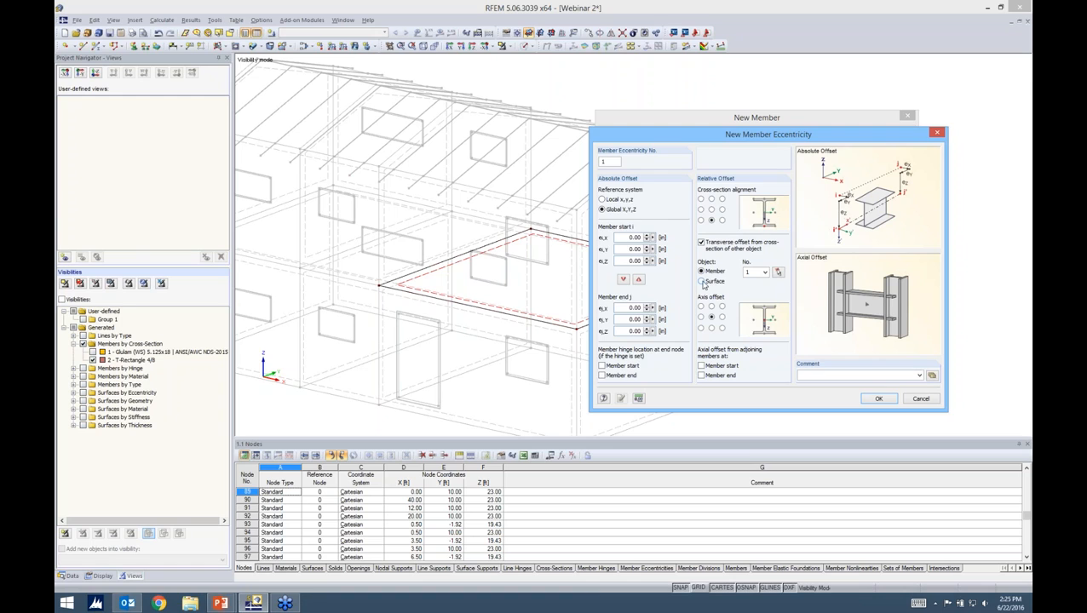
left_click(702, 282)
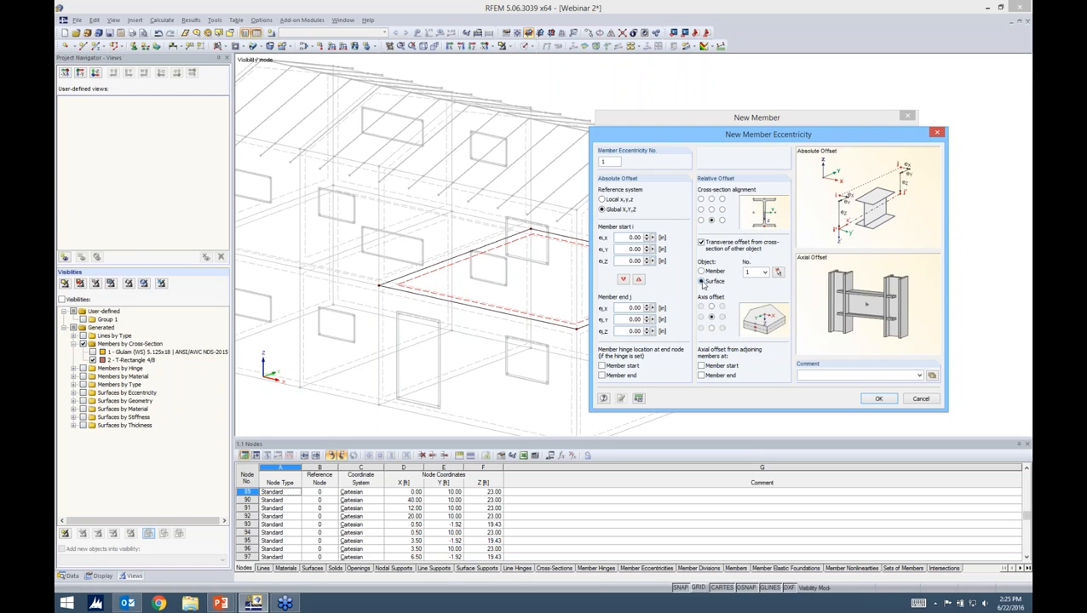
left_click(779, 273)
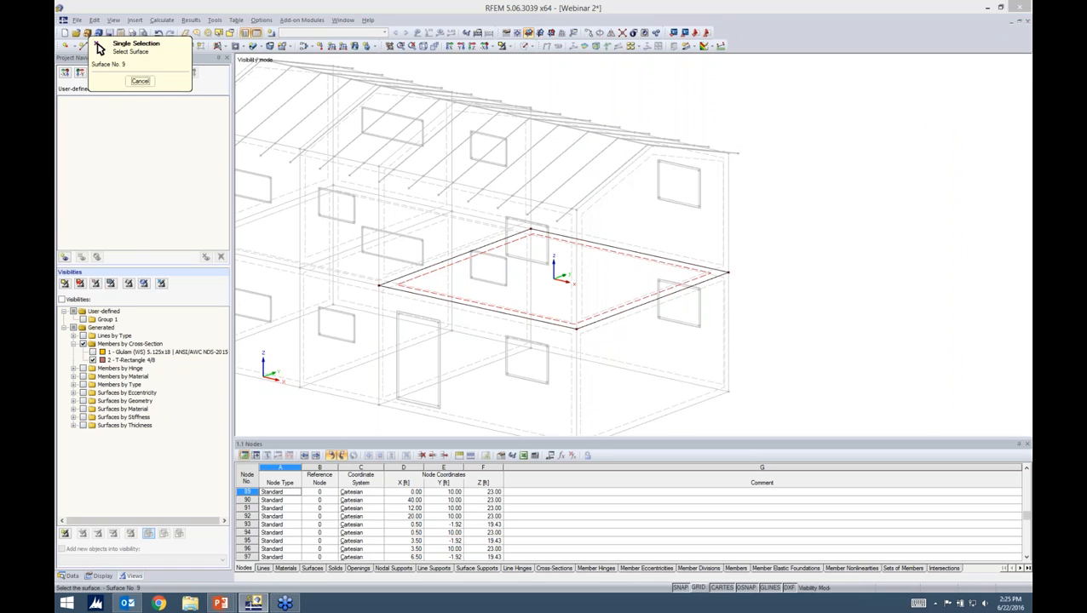
left_click(590, 321)
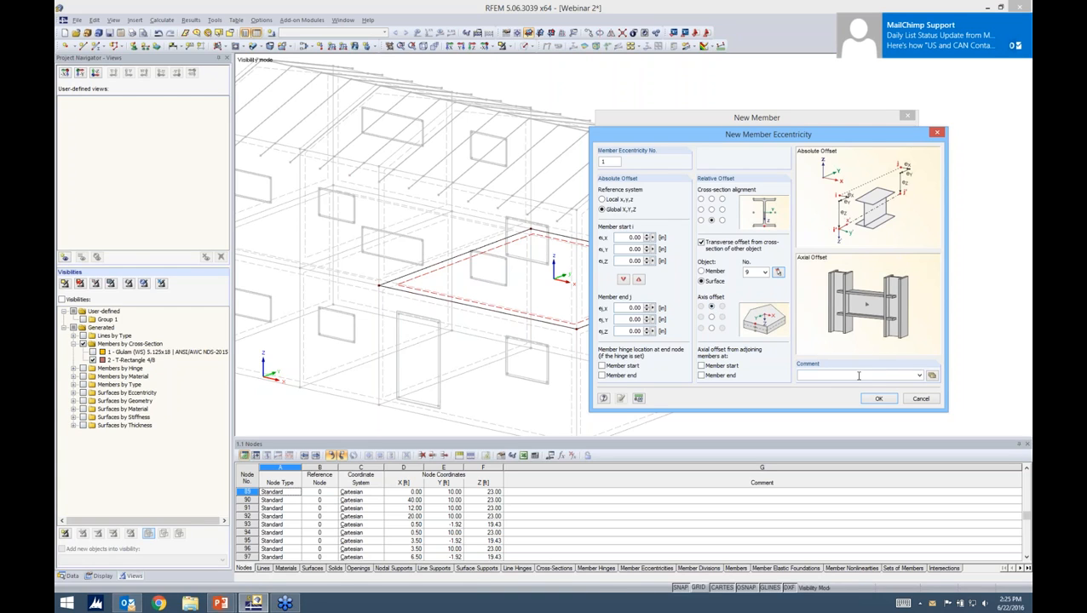
left_click(870, 400)
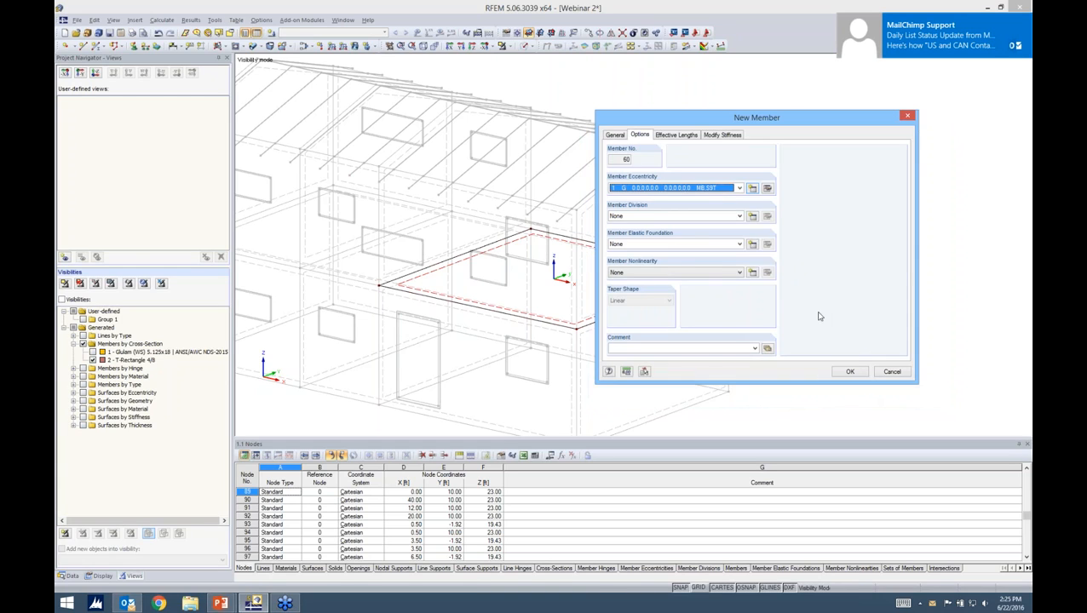
Step: Place the glulam beam across the ceiling surface from X 30, Y 0 ft to X 30, Y 20 ft
left_click(849, 372)
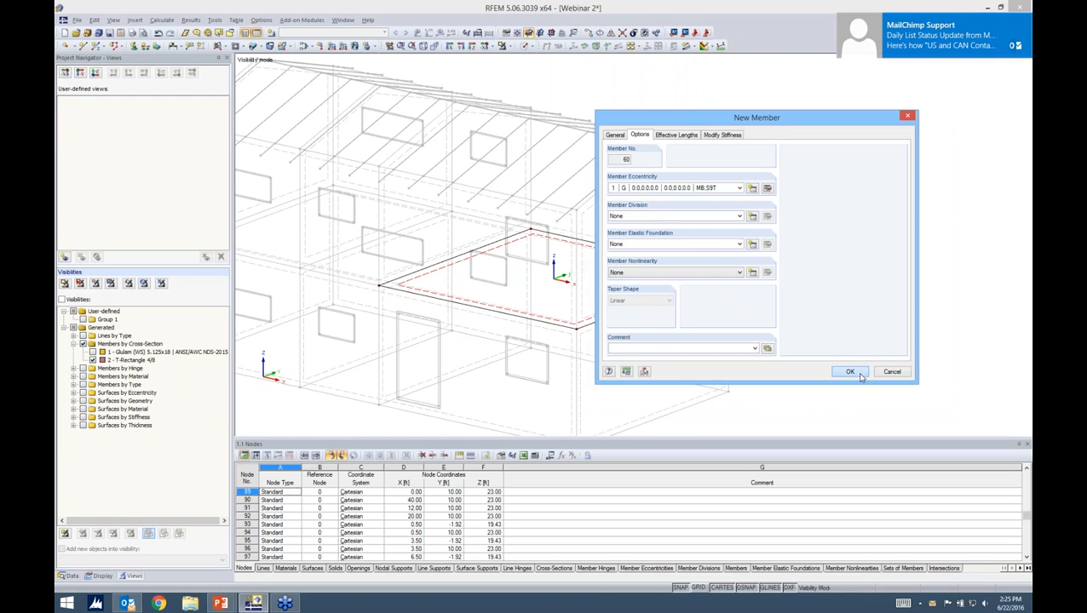
middle_click_drag(552, 322, 529, 284)
scroll(505, 278, "up", 4)
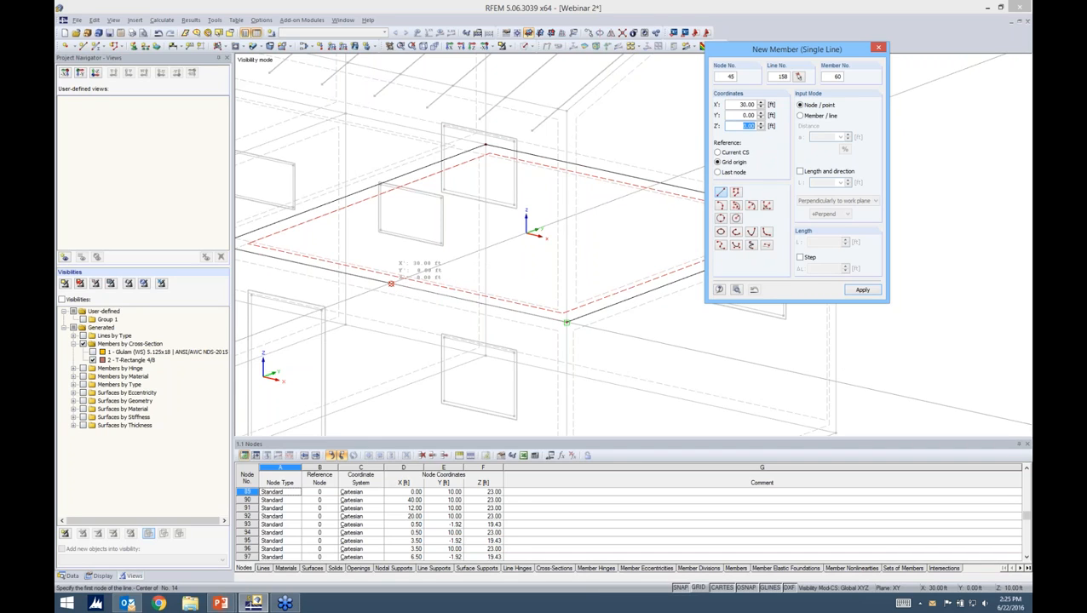
left_click(391, 284)
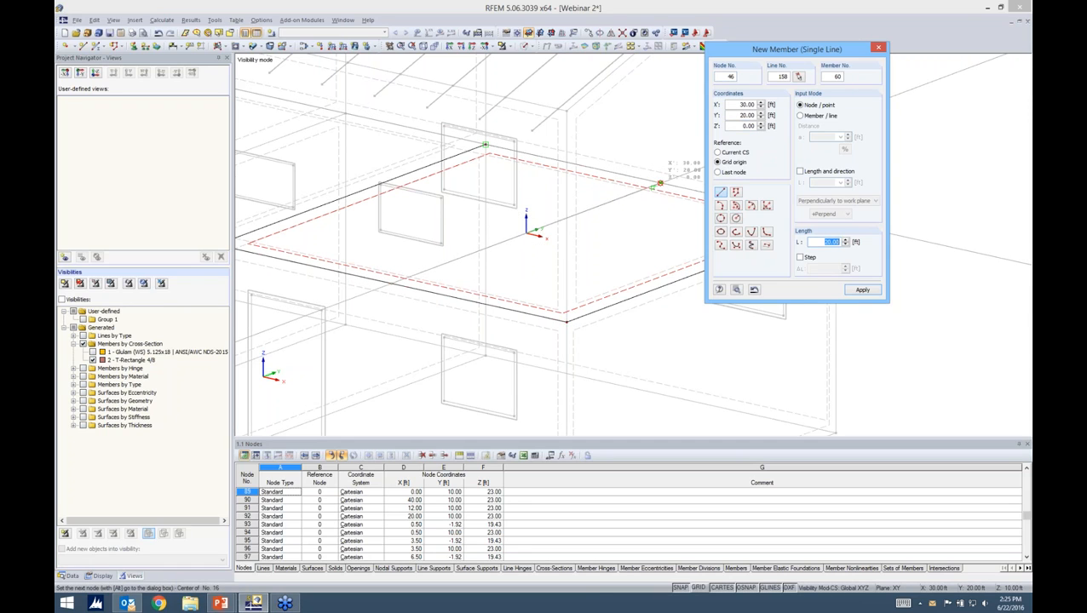
left_click(660, 184)
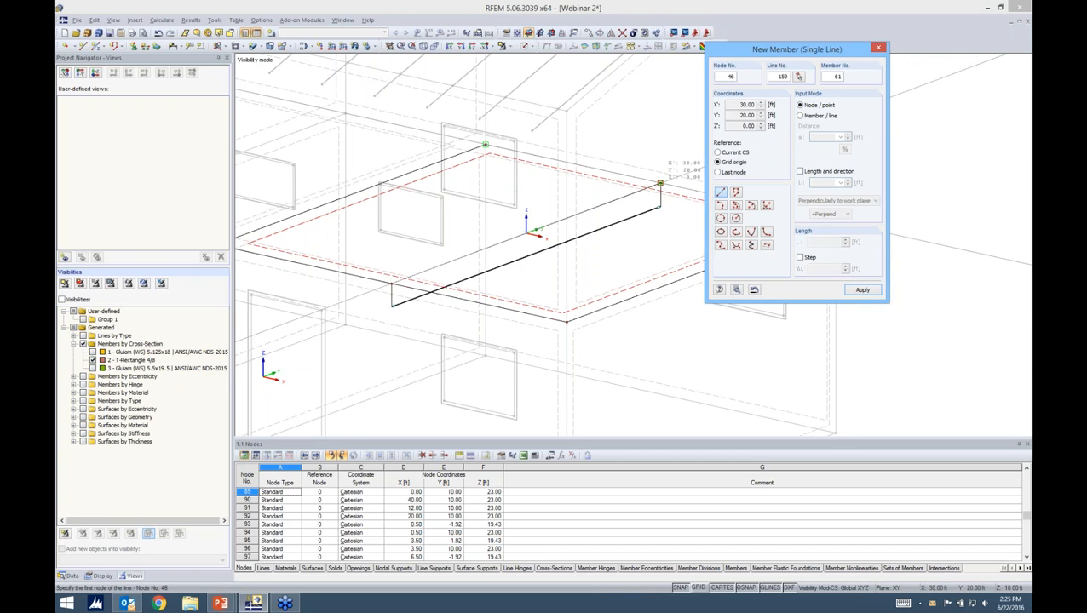
key("Escape")
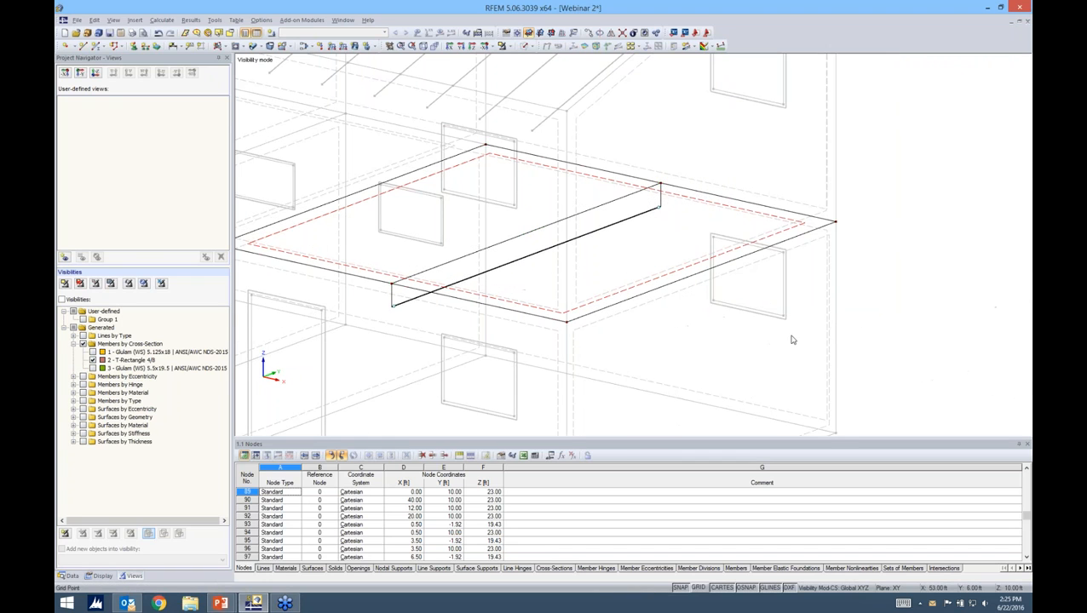
Step: Switch to the Solid Transparent Display Model and view the offset beam against the ceiling surface from the side
scroll(645, 298, "down", 1)
scroll(645, 298, "down", 1)
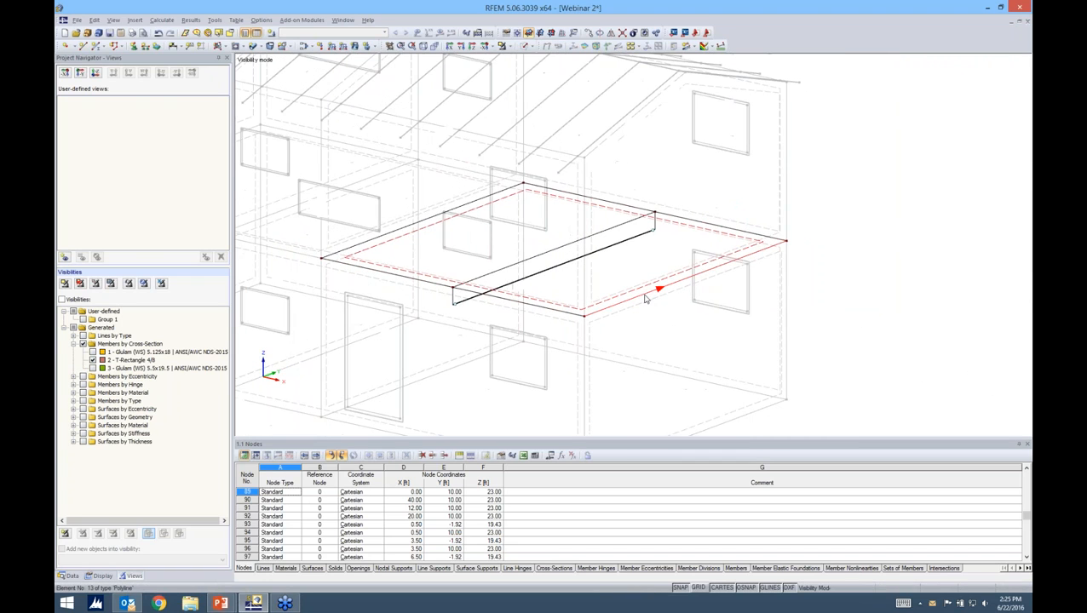
left_click(527, 48)
left_click(606, 75)
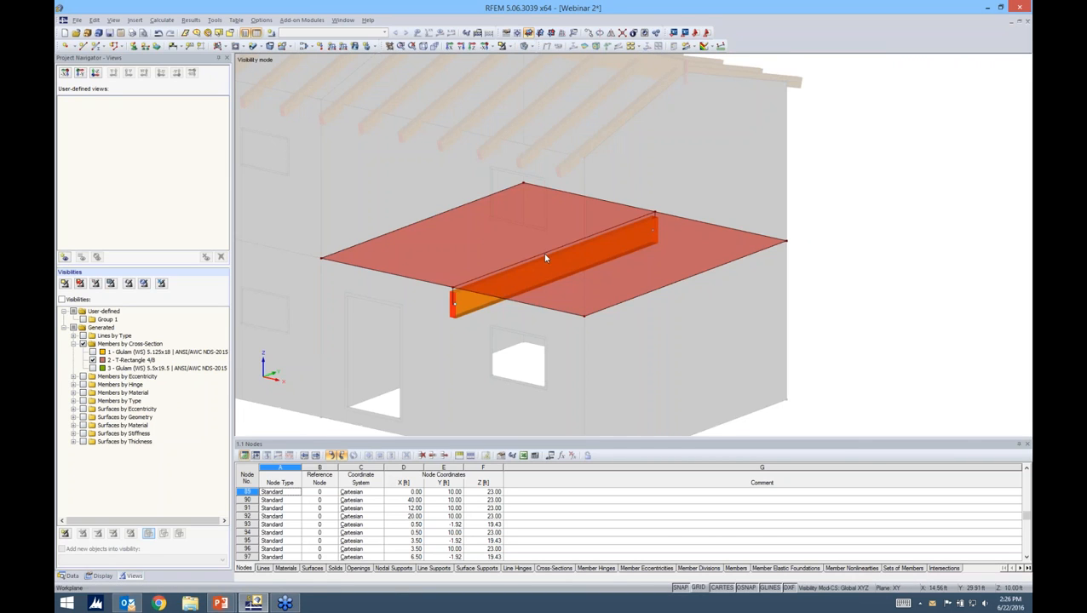
middle_click_drag(505, 359, 493, 260, "ctrl")
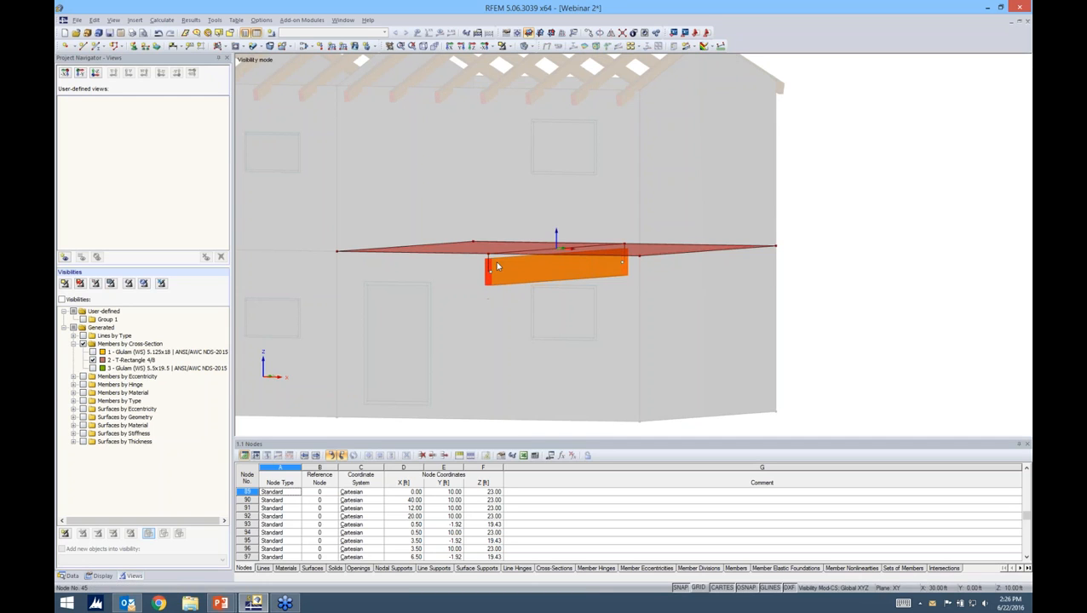
mouse_move(514, 273)
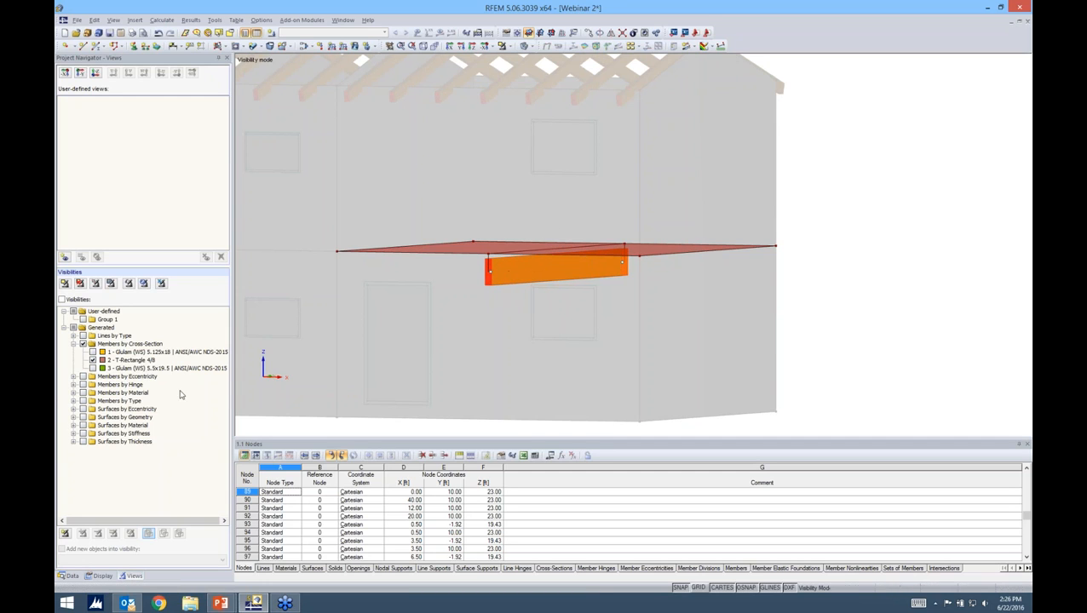
Step: Set the solid-model rendering of surfaces to Filled incl. thickness
left_click(101, 576)
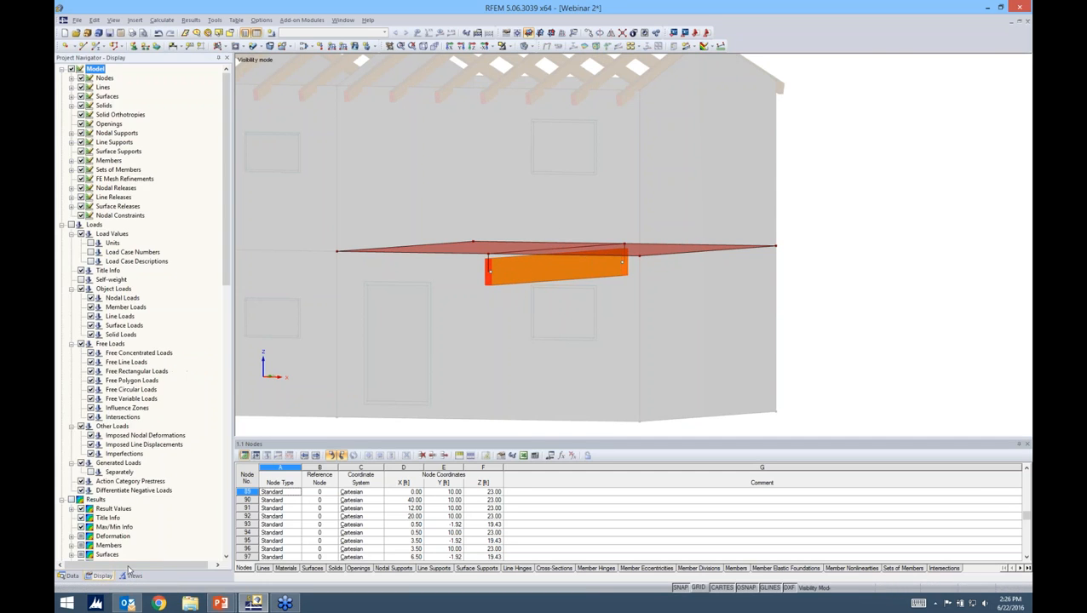
left_click_drag(215, 292, 211, 553)
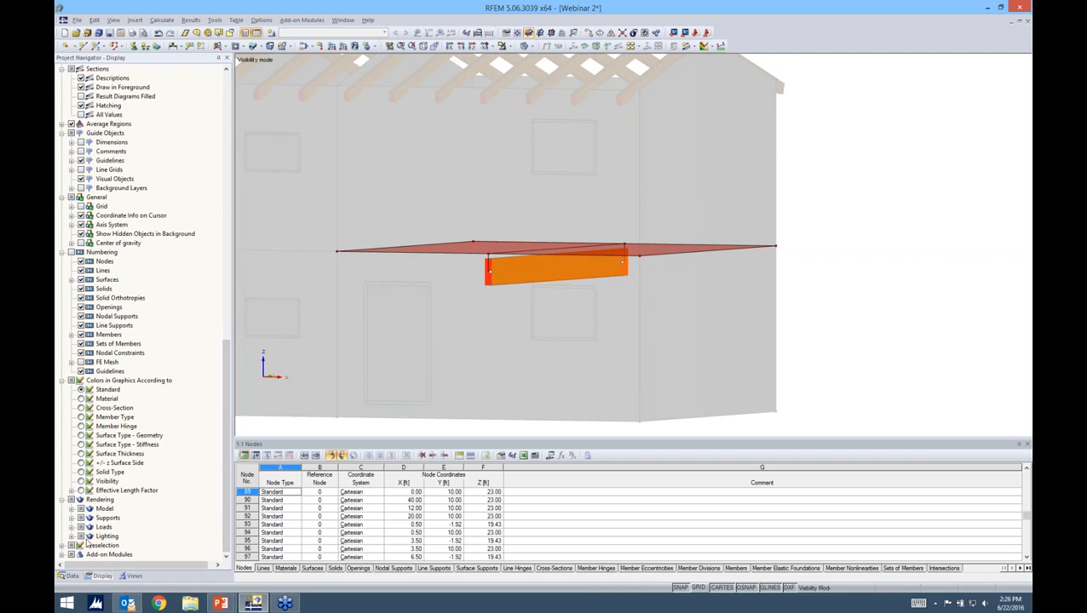
left_click(71, 509)
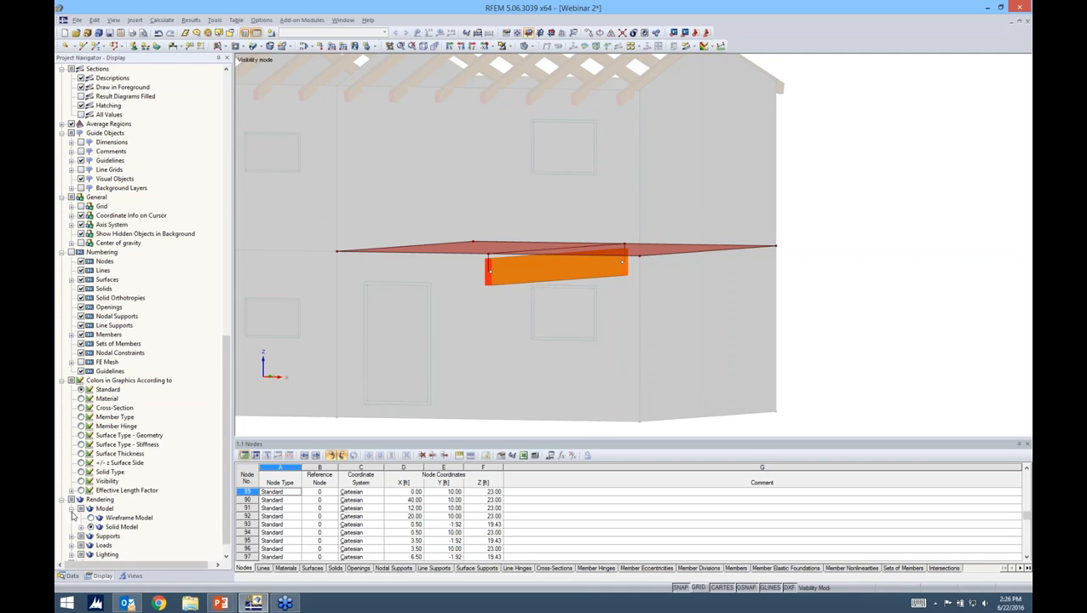
left_click(81, 527)
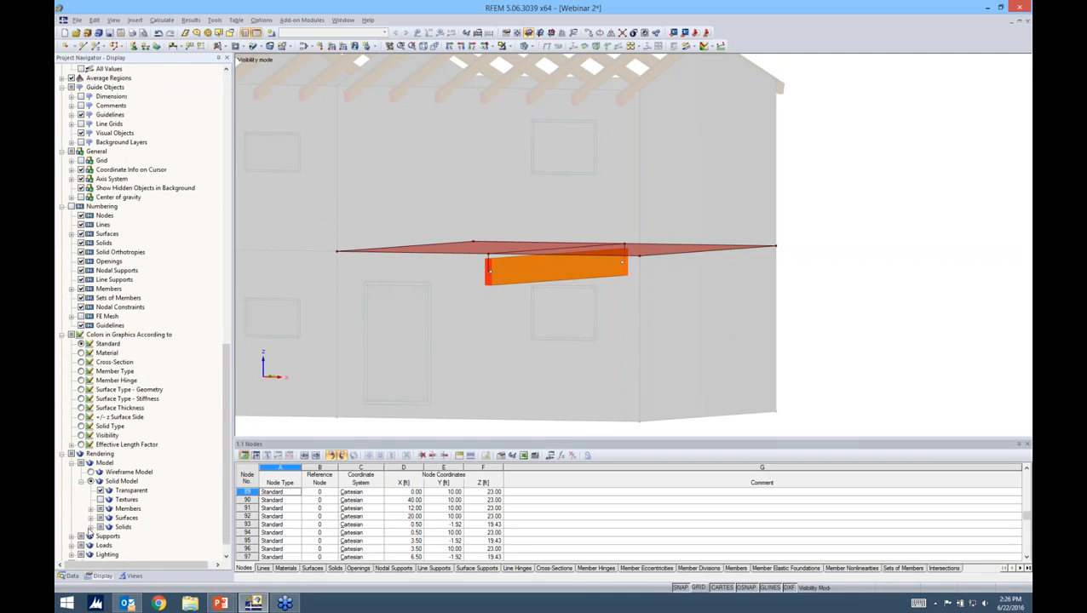
left_click(90, 518)
left_click(110, 545)
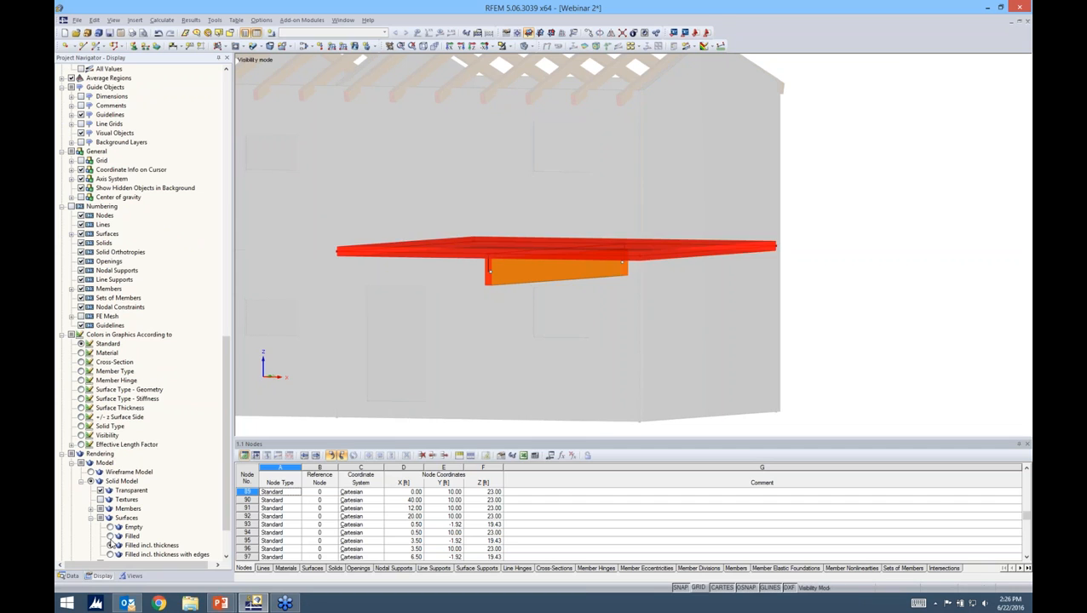
Step: Set the solid-model rendering of surfaces to Filled and cancel the visibility mode so the whole building is shown
left_click(582, 310)
middle_click_drag(582, 310, 525, 321, "ctrl")
left_click(111, 535)
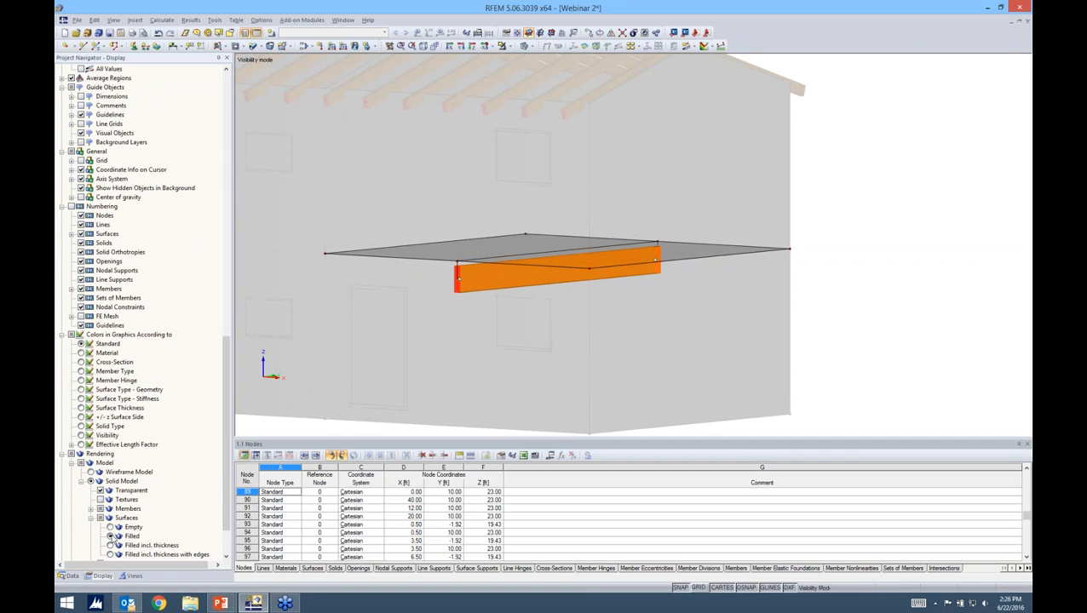
left_click(510, 46)
left_click(514, 134)
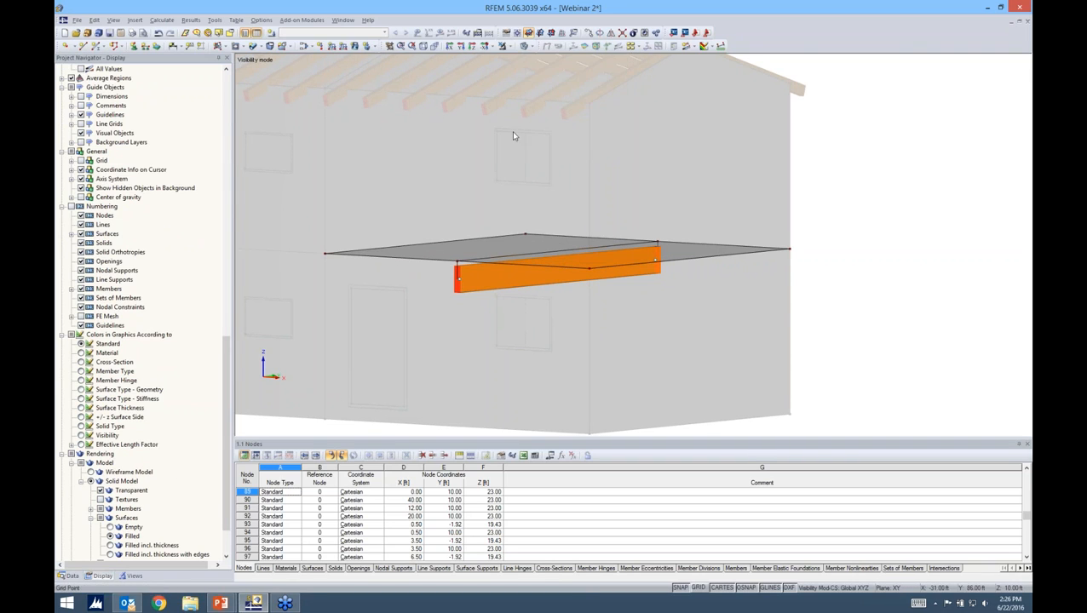
Step: Start a new line support and examine the available support types, the support conditions and the nonlinearity options for the X-direction support
scroll(789, 292, "up", 3)
middle_click_drag(798, 299, 953, 267, "ctrl")
middle_click_drag(860, 262, 941, 258)
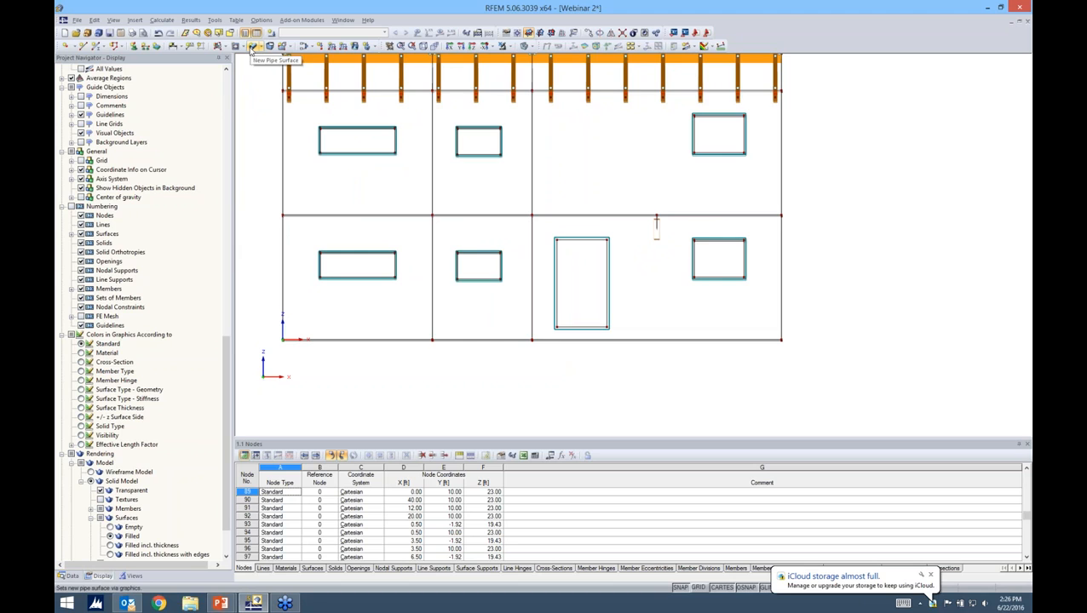
left_click(144, 47)
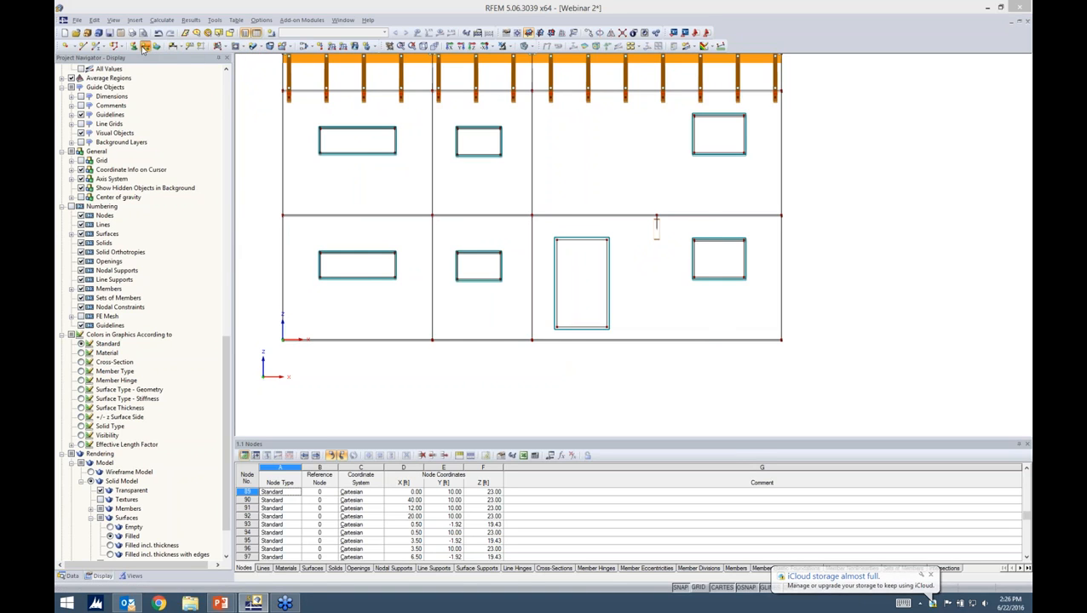
left_click_drag(546, 193, 679, 157)
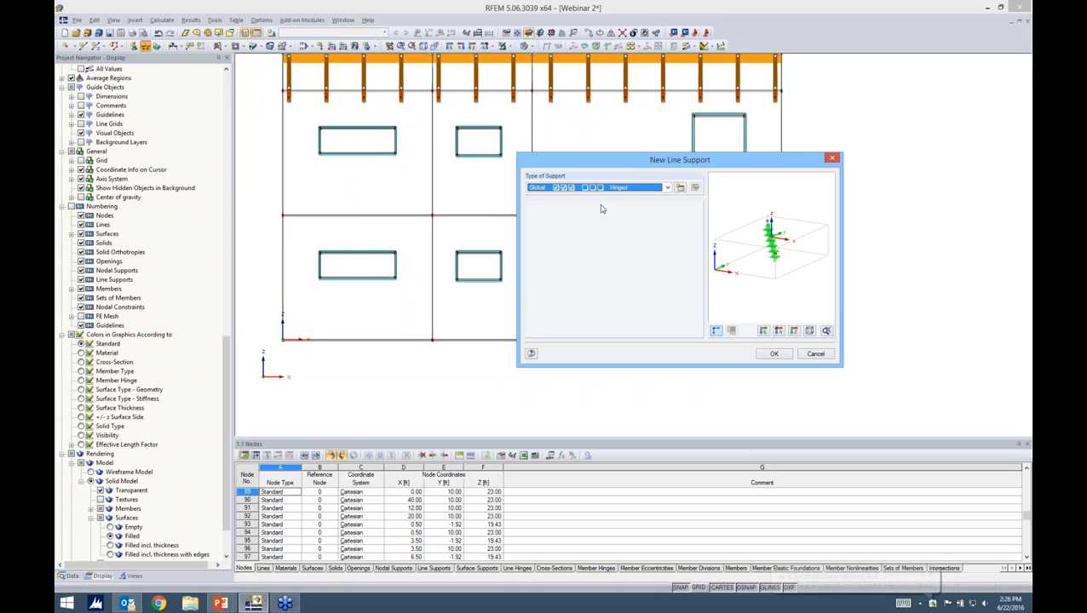
left_click(669, 188)
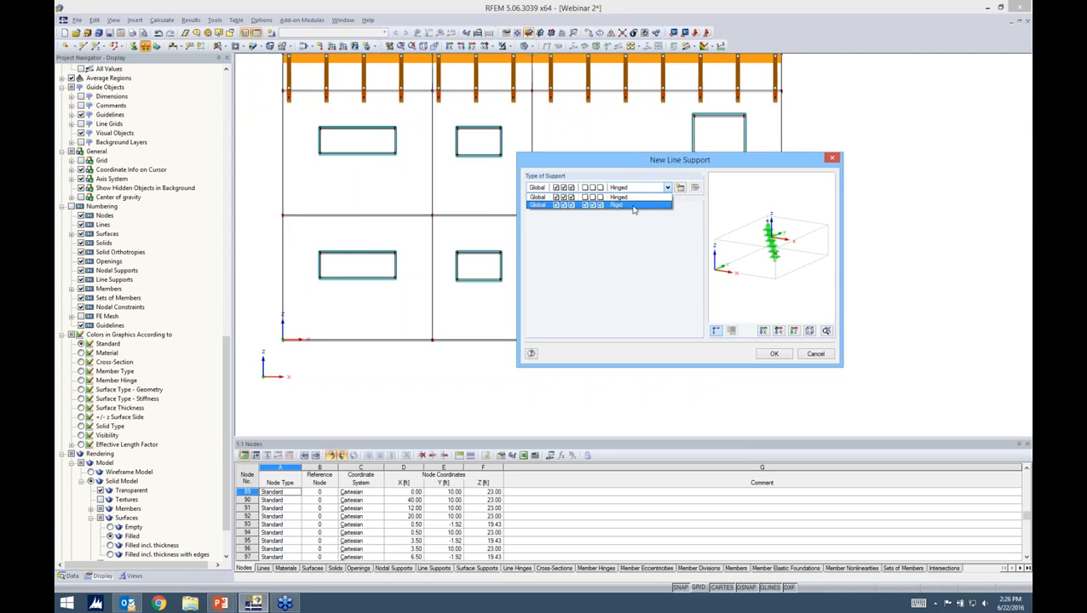
left_click(669, 187)
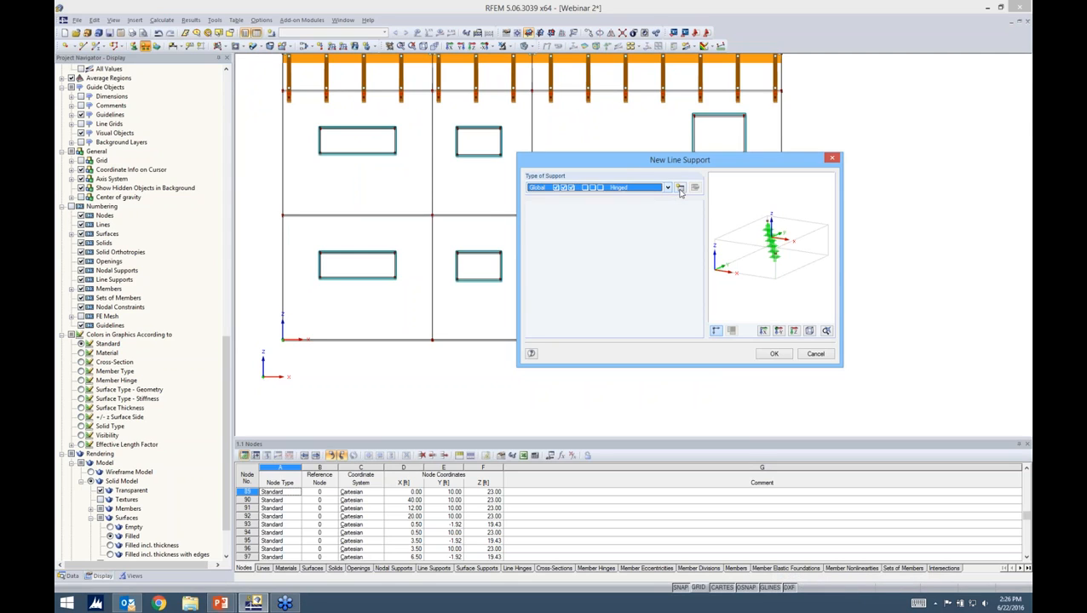
left_click(680, 187)
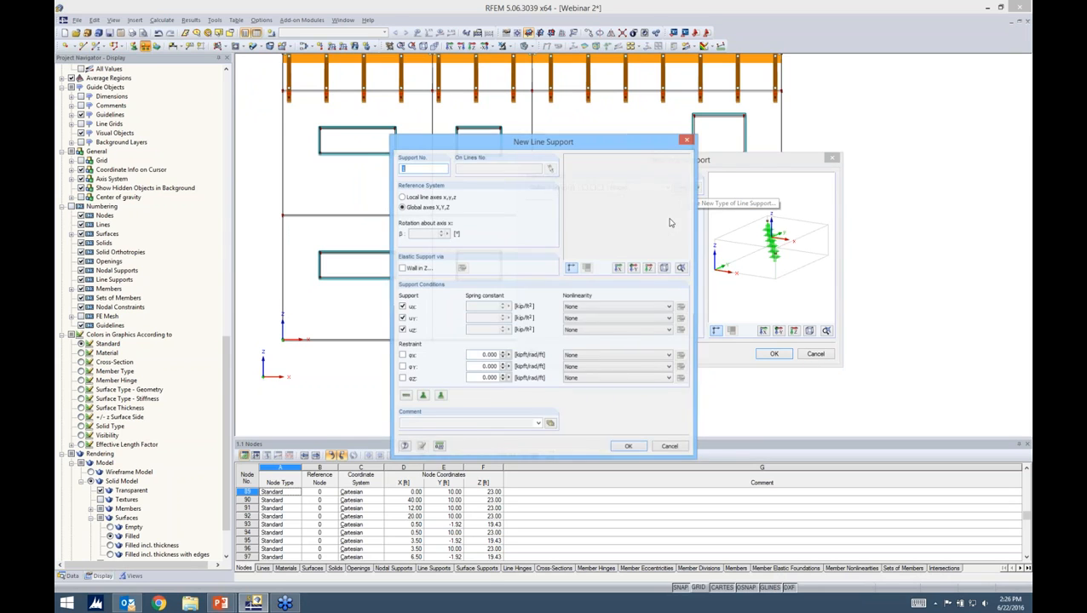
left_click_drag(635, 141, 706, 129)
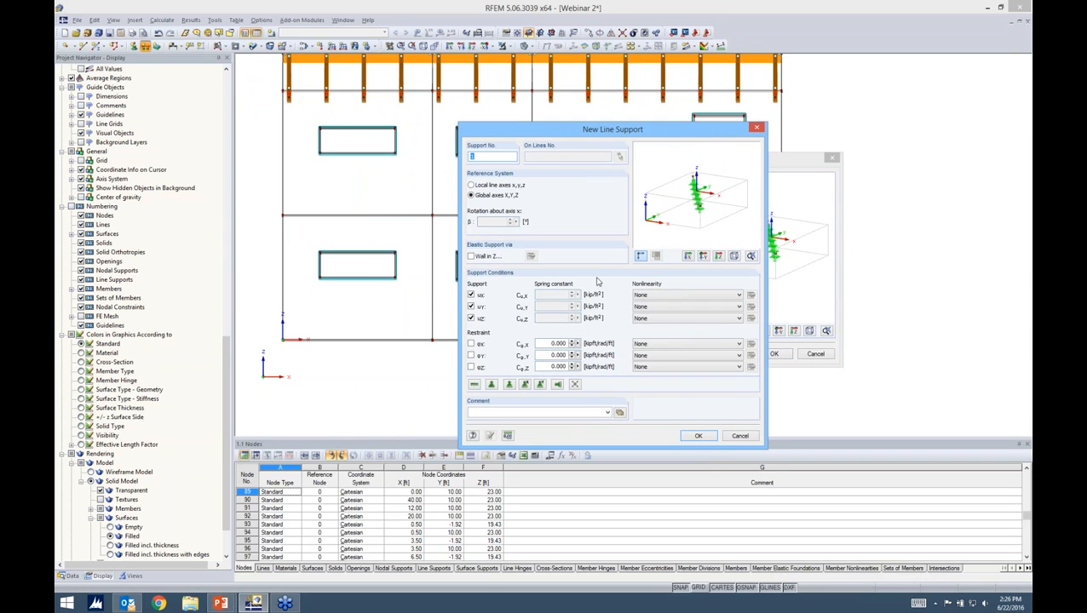
left_click(667, 296)
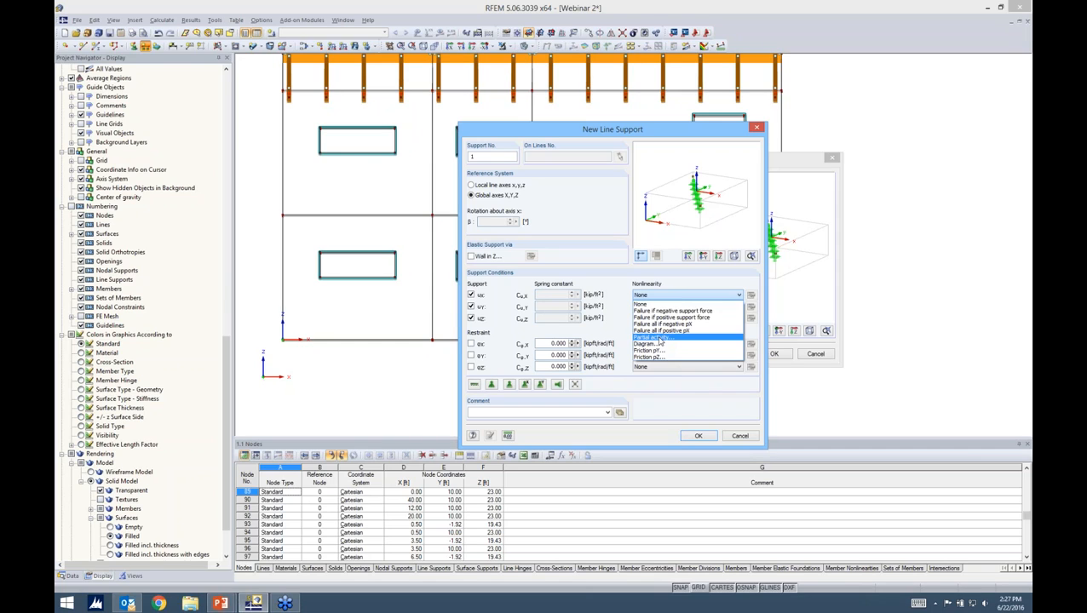
left_click(610, 338)
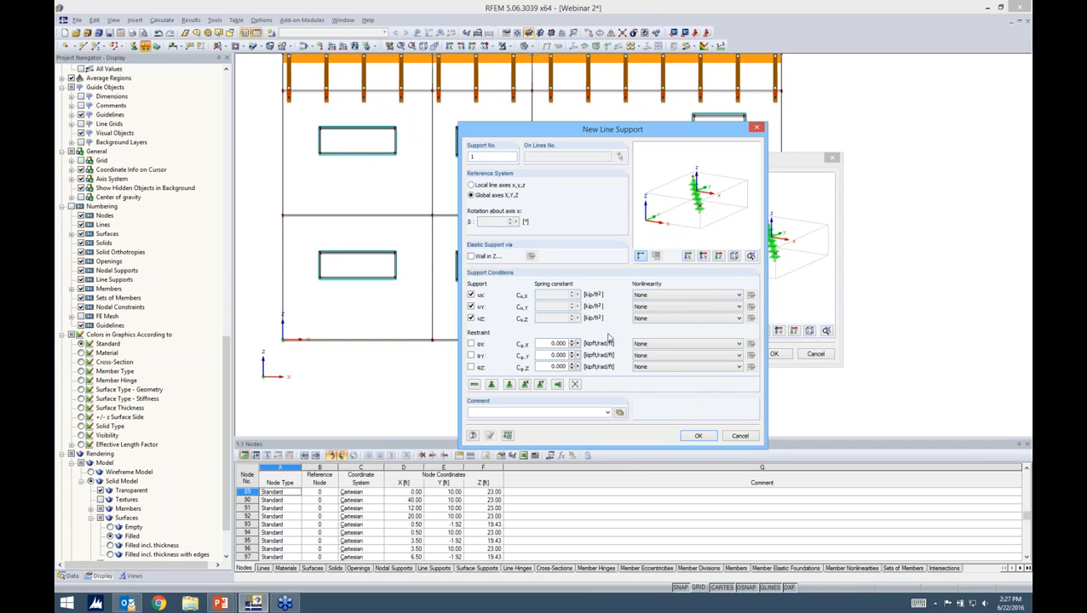
left_click(737, 437)
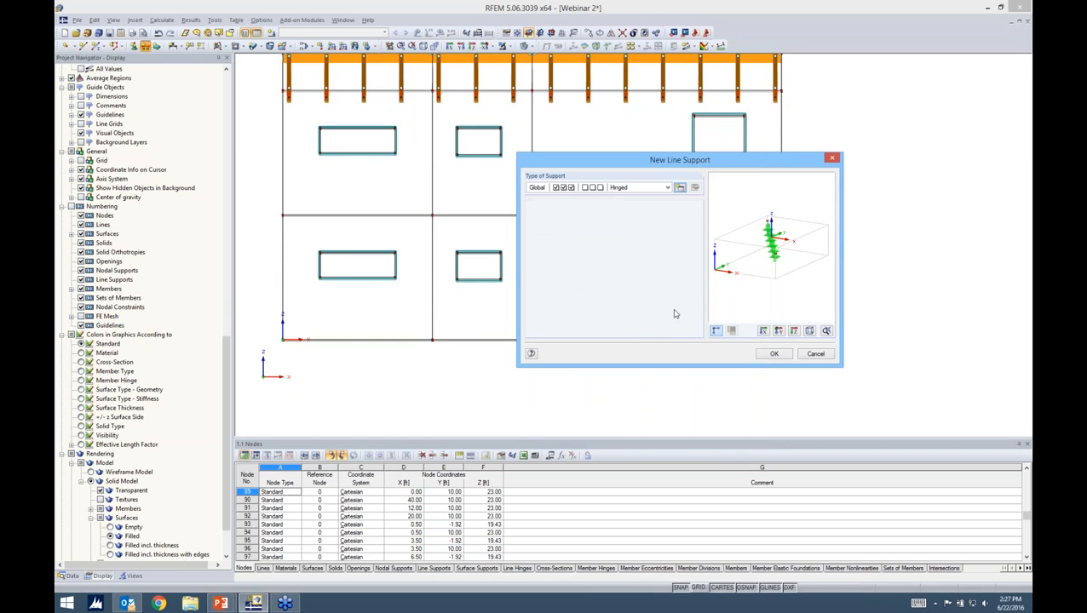
Step: Assign the global Hinged line support to all base lines of the building walls
left_click(761, 356)
left_click_drag(271, 332, 822, 372)
scroll(835, 326, "down", 2)
middle_click_drag(835, 326, 682, 373, "ctrl")
scroll(729, 377, "down", 2)
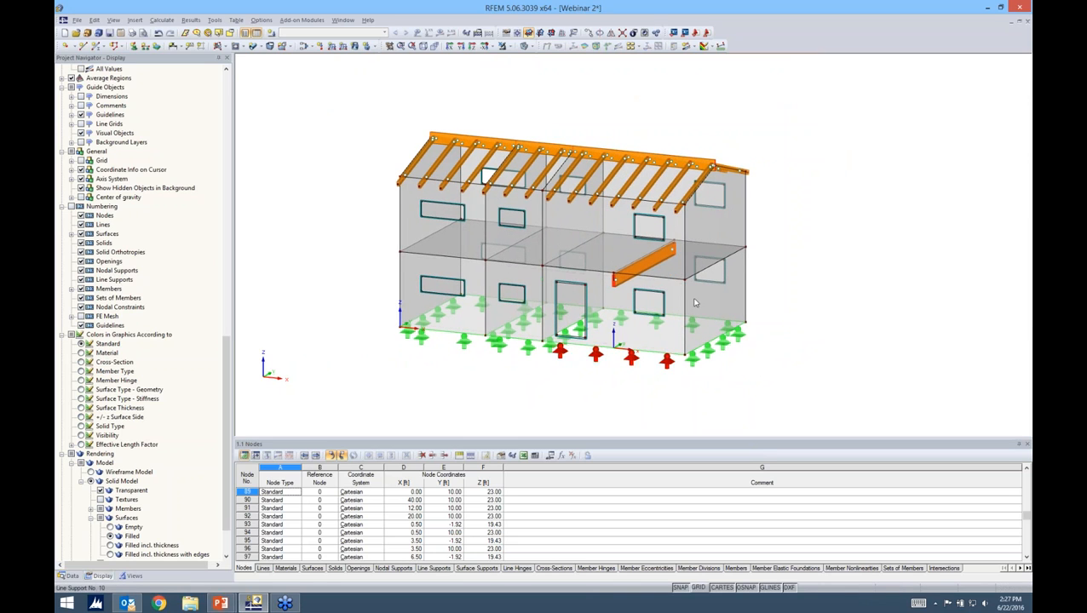
middle_click_drag(672, 393, 750, 342, "ctrl")
middle_click_drag(864, 291, 807, 319, "ctrl")
middle_click_drag(790, 218, 837, 175, "ctrl")
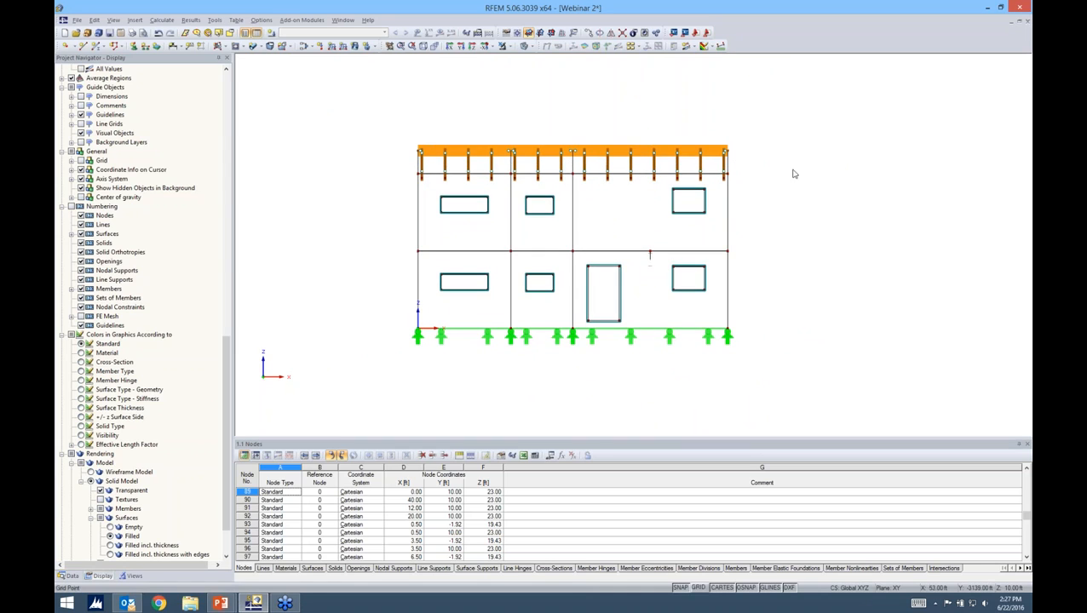
Step: Name load case 1 Dead and add load case 2 named Live with the Live action category
left_click(273, 34)
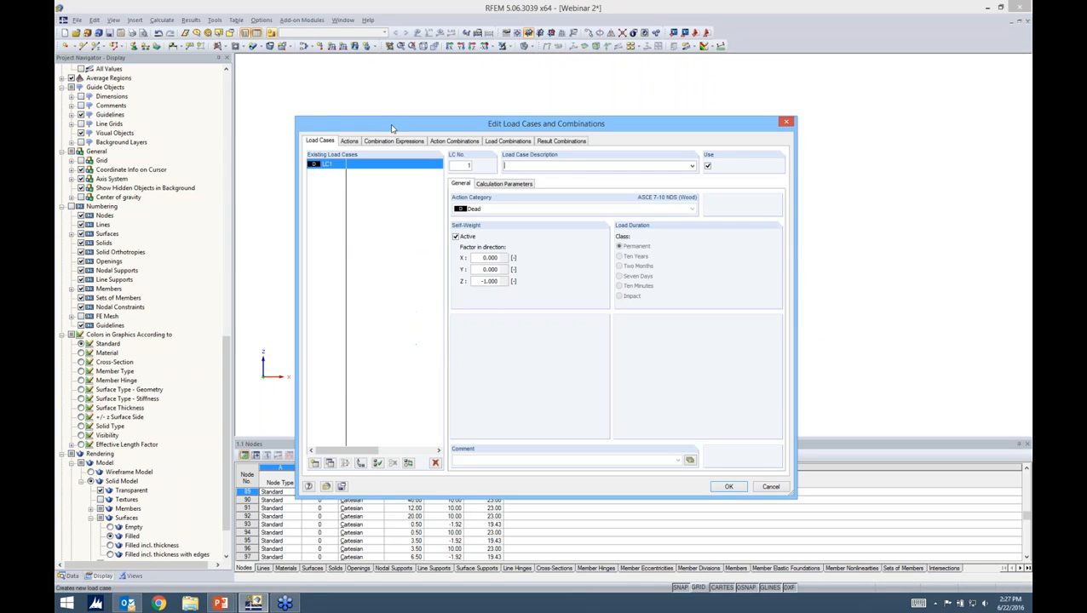
left_click_drag(509, 125, 524, 100)
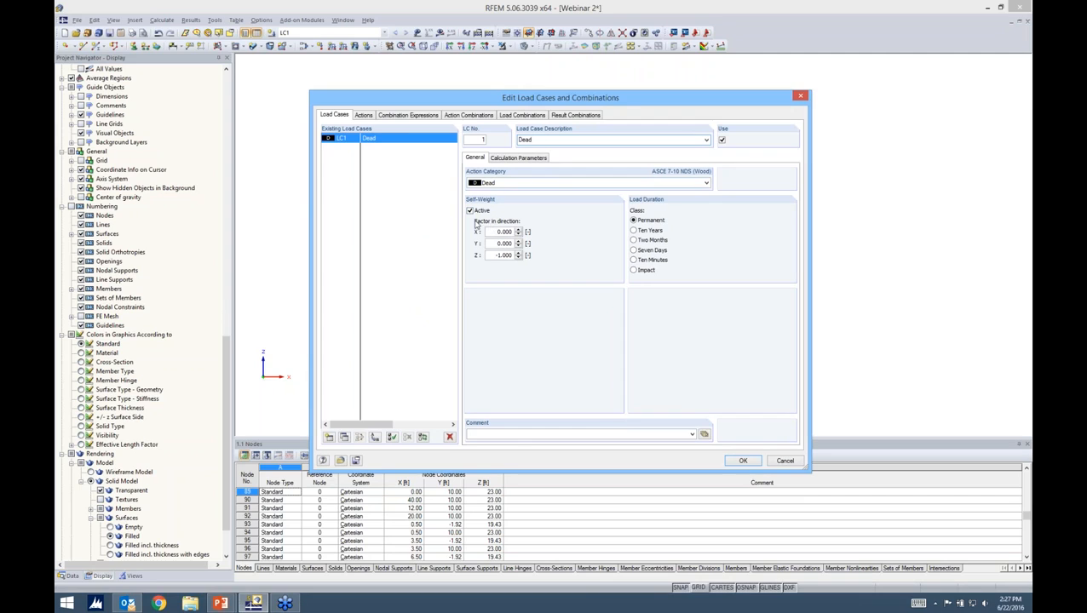
left_click(329, 437)
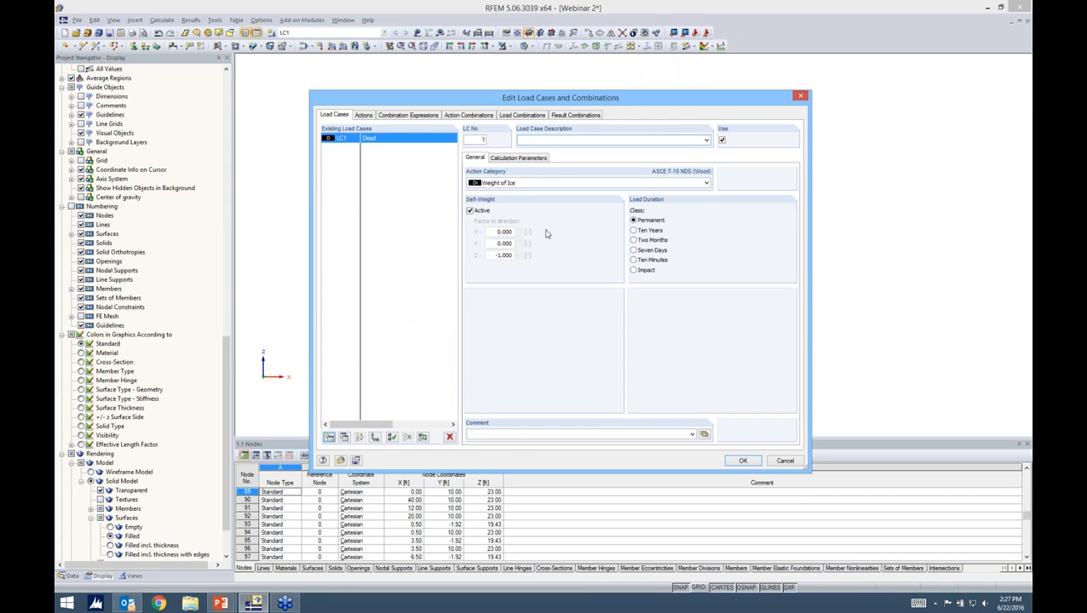
left_click(547, 184)
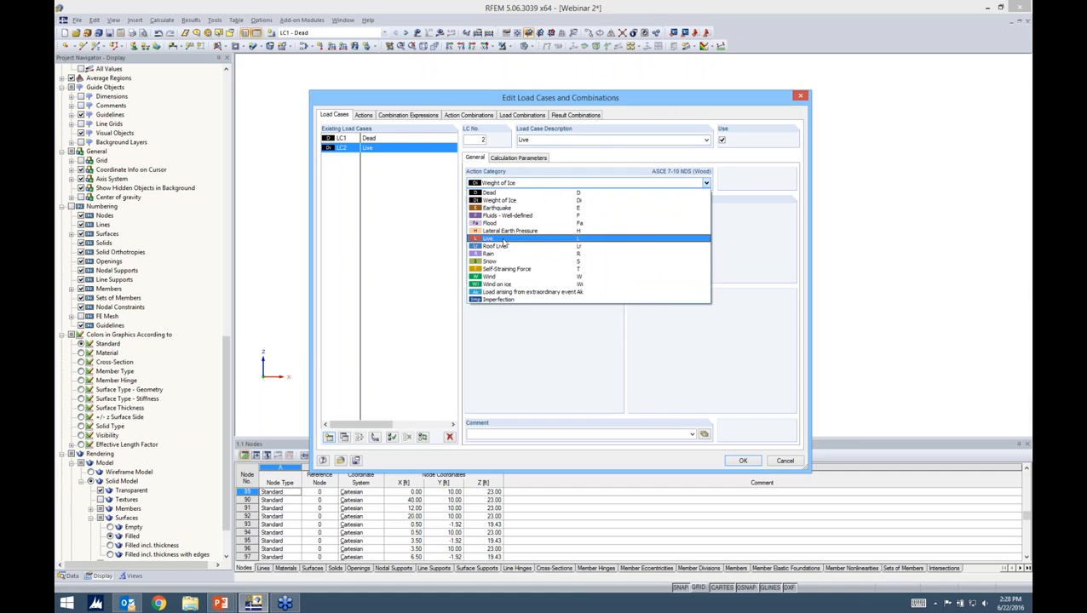
left_click(503, 242)
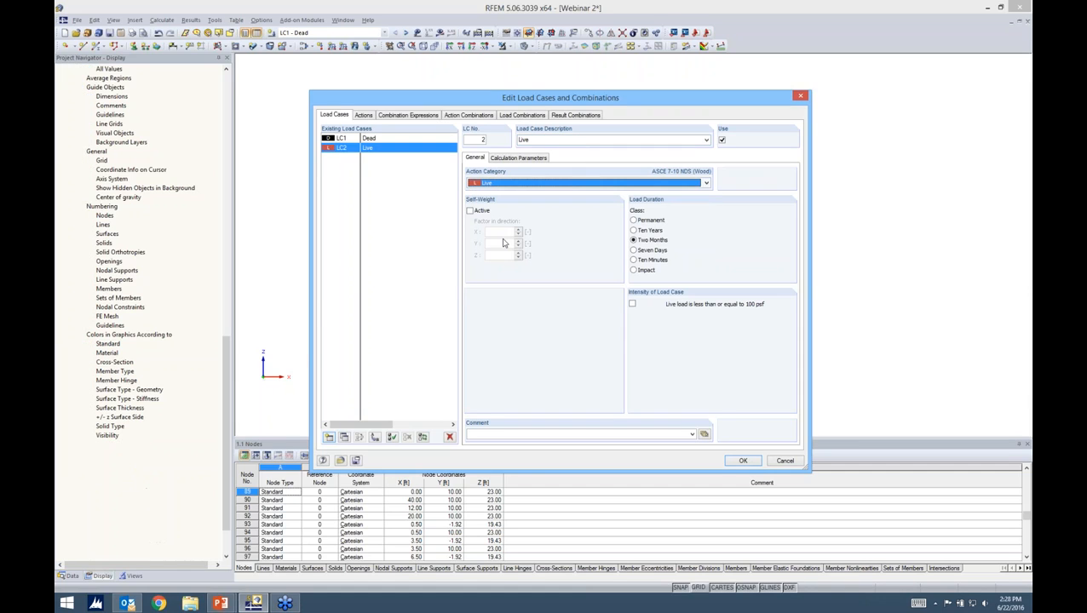
Step: Add load case 3 named Wind with the Wind action category
left_click(330, 437)
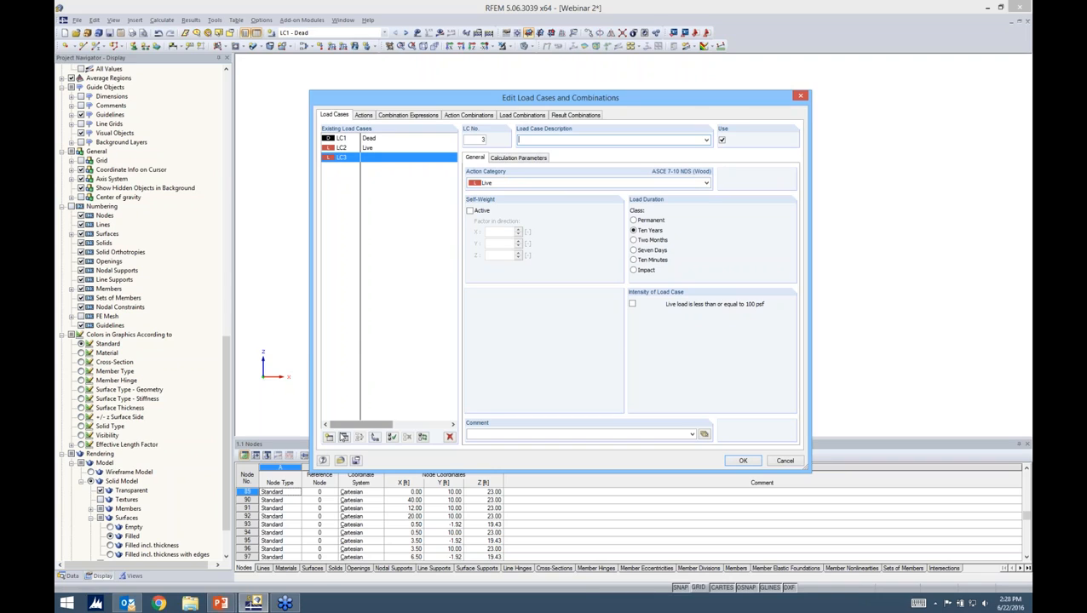
type("Wind")
left_click(544, 184)
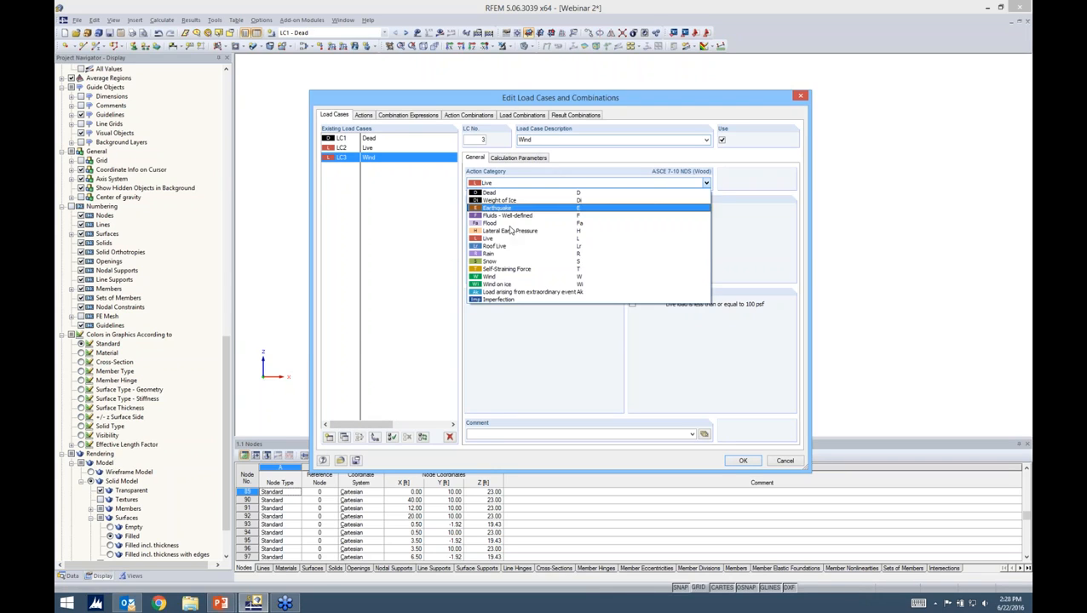
left_click(495, 279)
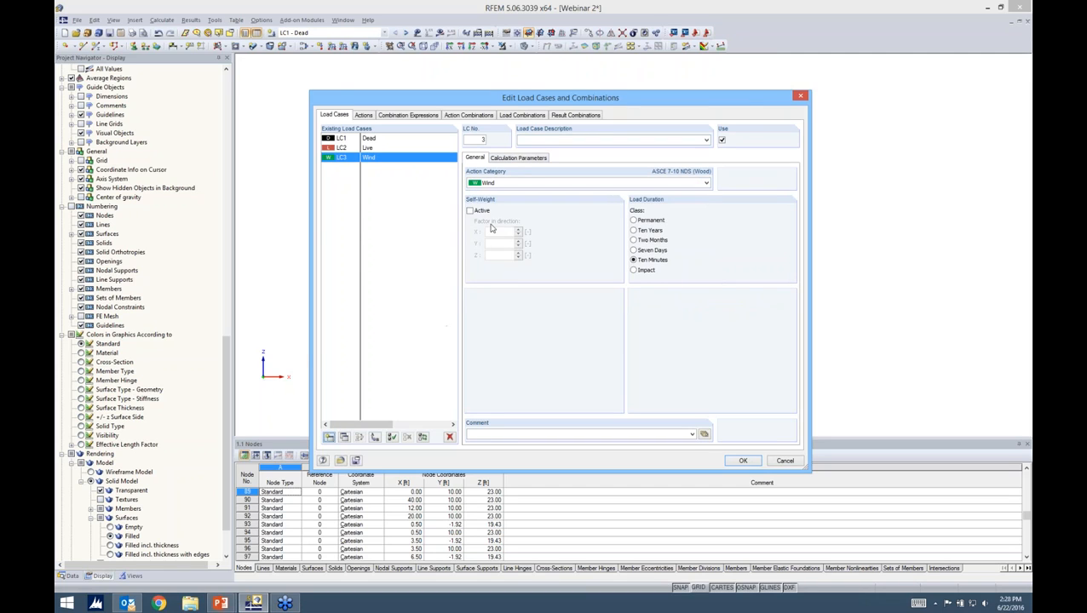
Step: Add load case 4 named Snow with the Snow action category, accept the load cases and save the model
left_click(329, 437)
type("Snow")
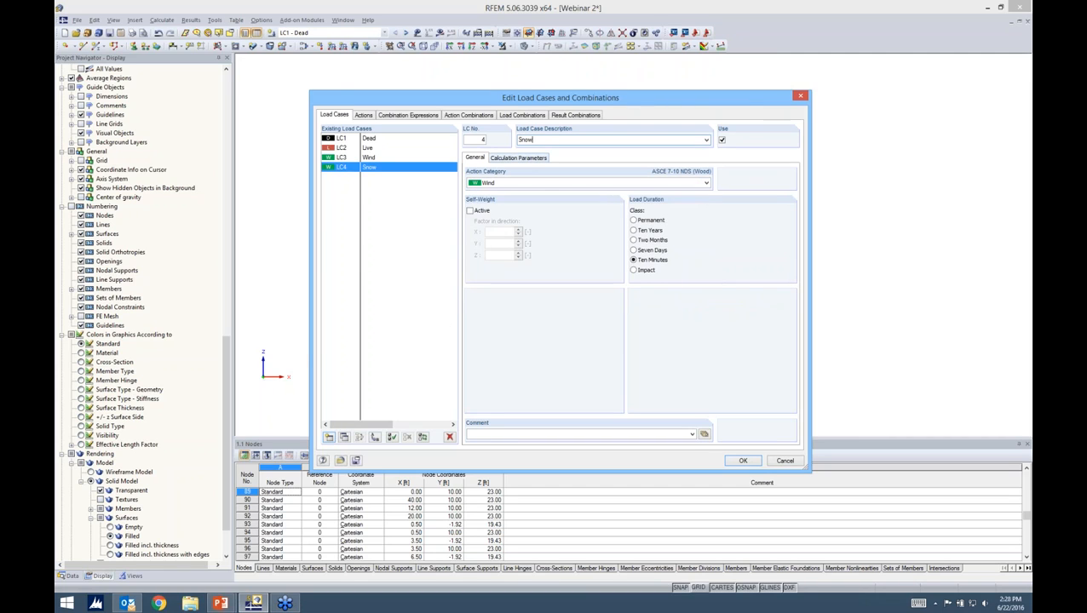
left_click(541, 184)
left_click(496, 267)
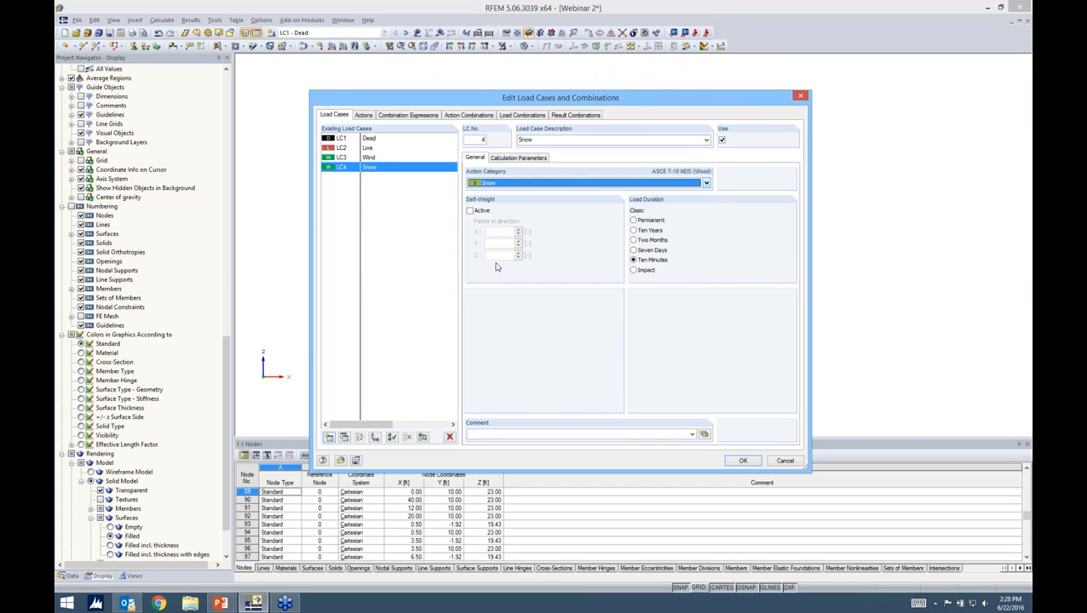
left_click(736, 461)
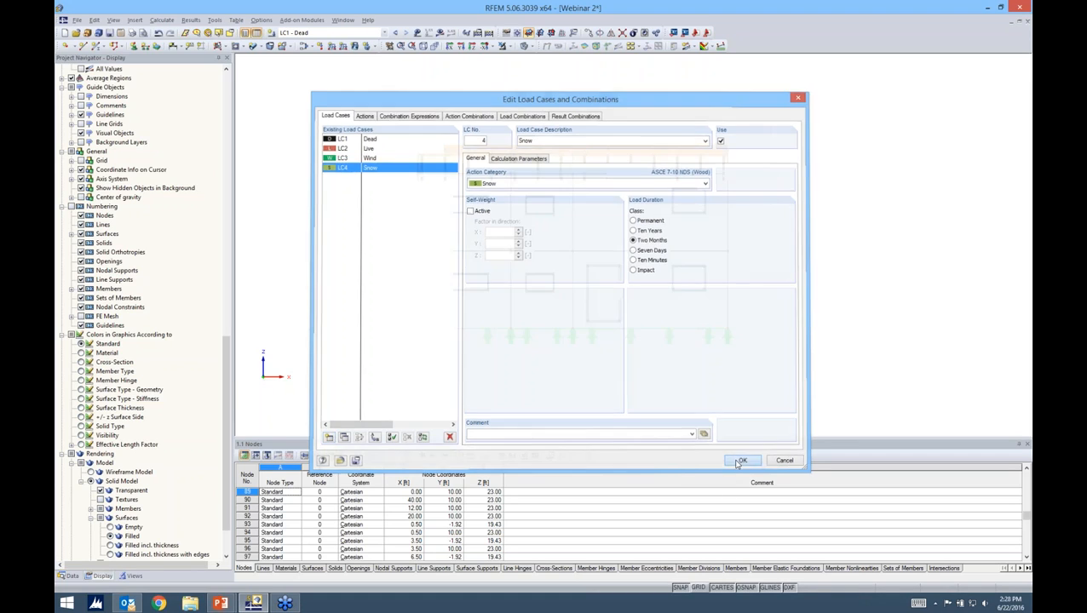
left_click(109, 32)
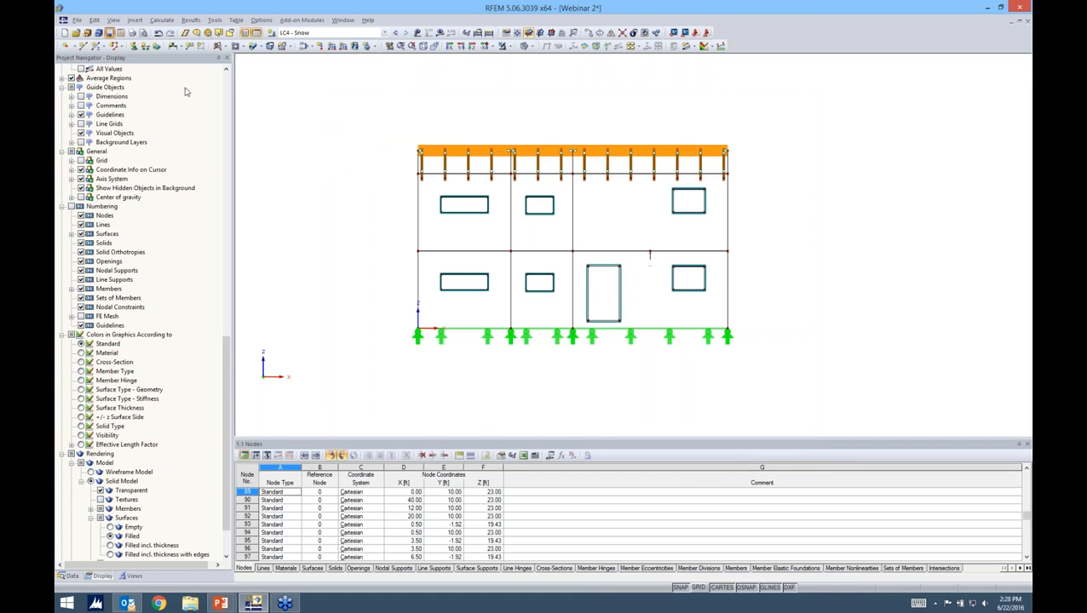
Step: Generate the load combinations and make LC1 - Dead the current load case
middle_click_drag(547, 116, 484, 155)
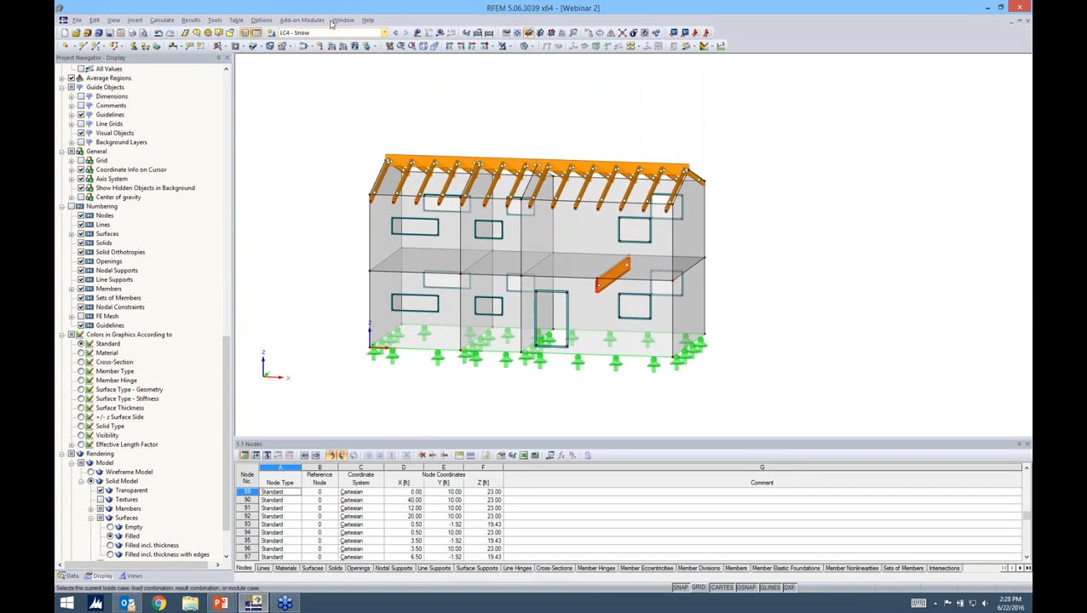
left_click(384, 32)
left_click(383, 38)
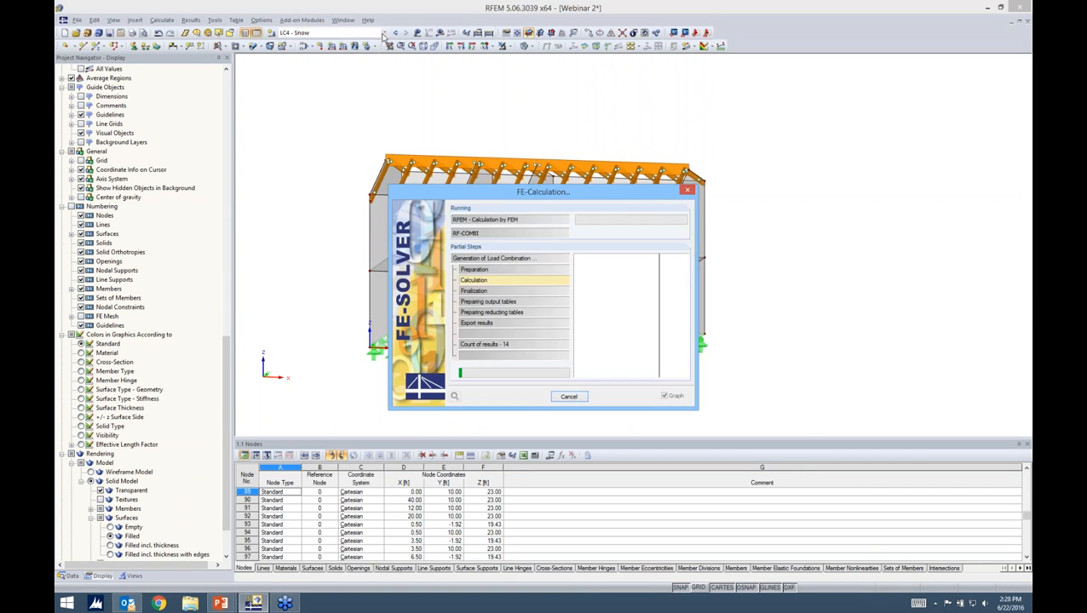
left_click(384, 32)
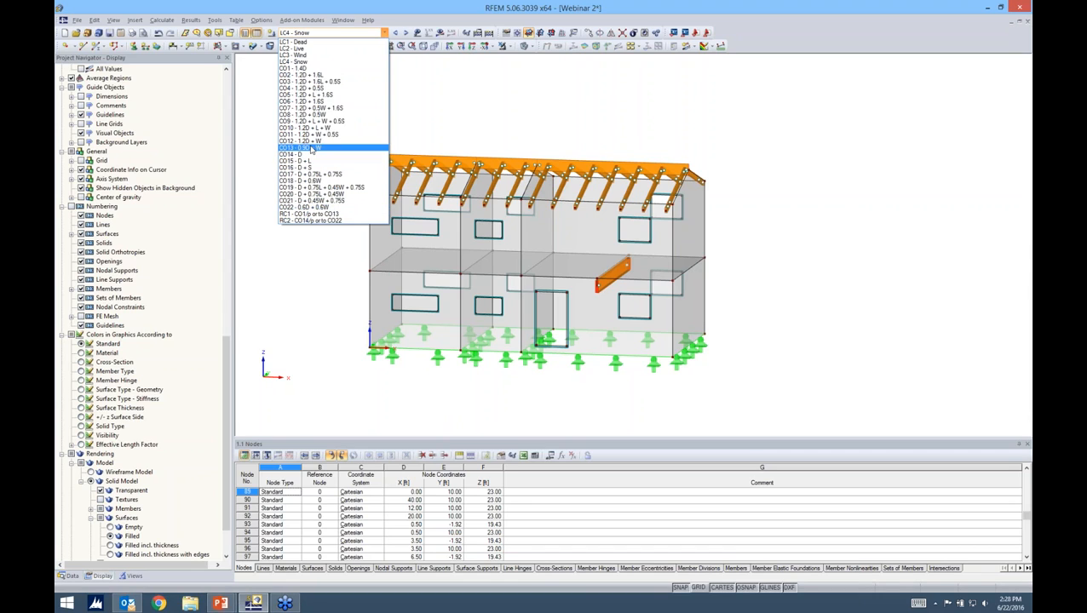
left_click(311, 42)
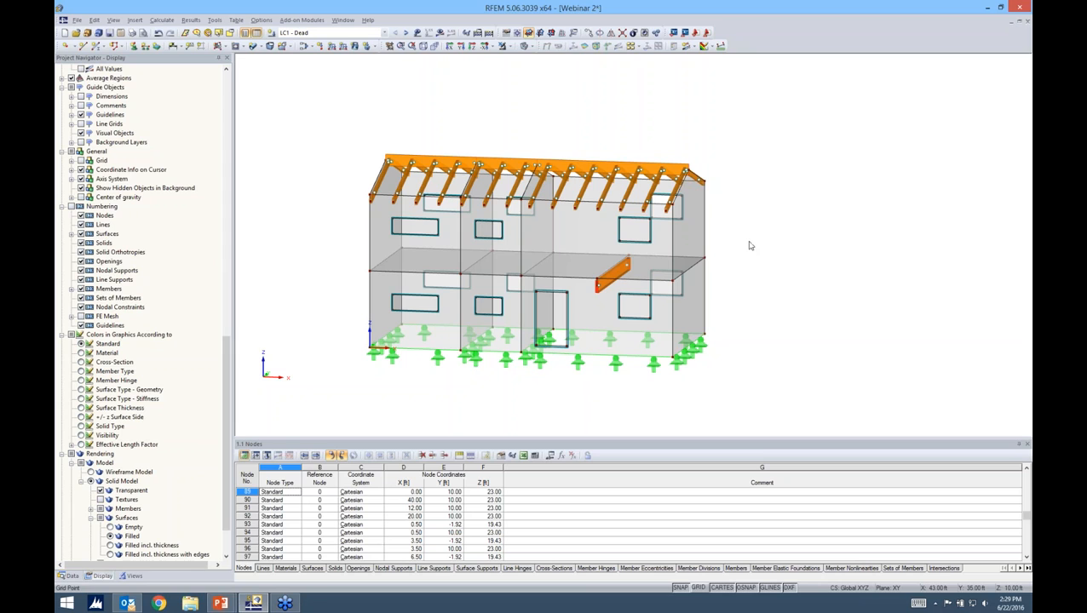
Step: Isolate the roof framing and the ceiling surfaces between the storeys in a visibility view of the selected objects
middle_click_drag(750, 246, 790, 213, "ctrl")
left_click_drag(354, 126, 708, 201)
left_click_drag(372, 253, 718, 275)
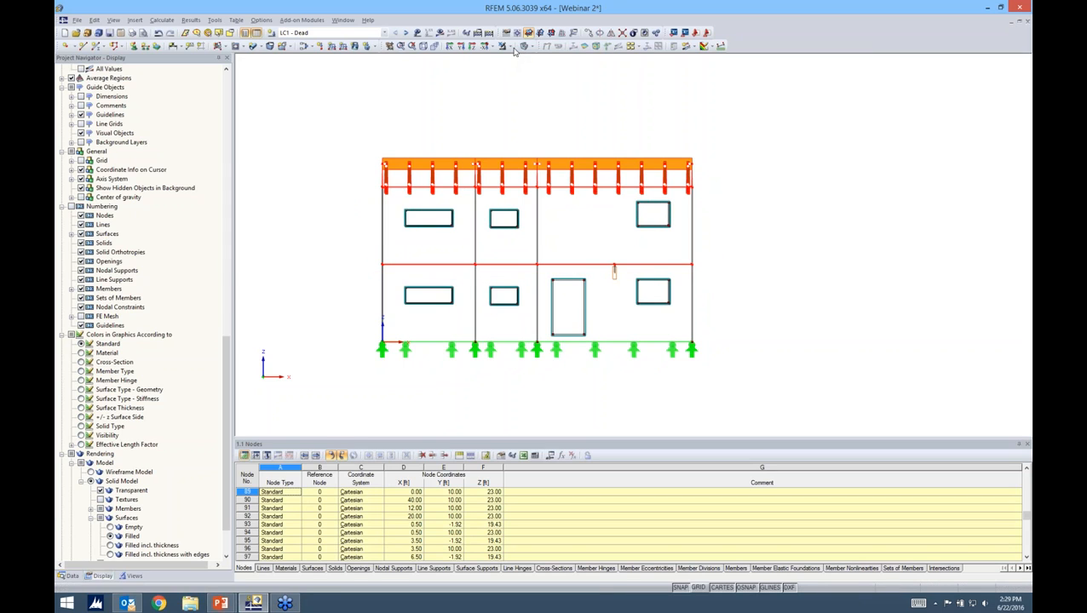
left_click(513, 46)
left_click(516, 61)
left_click(747, 219)
middle_click_drag(747, 219, 702, 226, "ctrl")
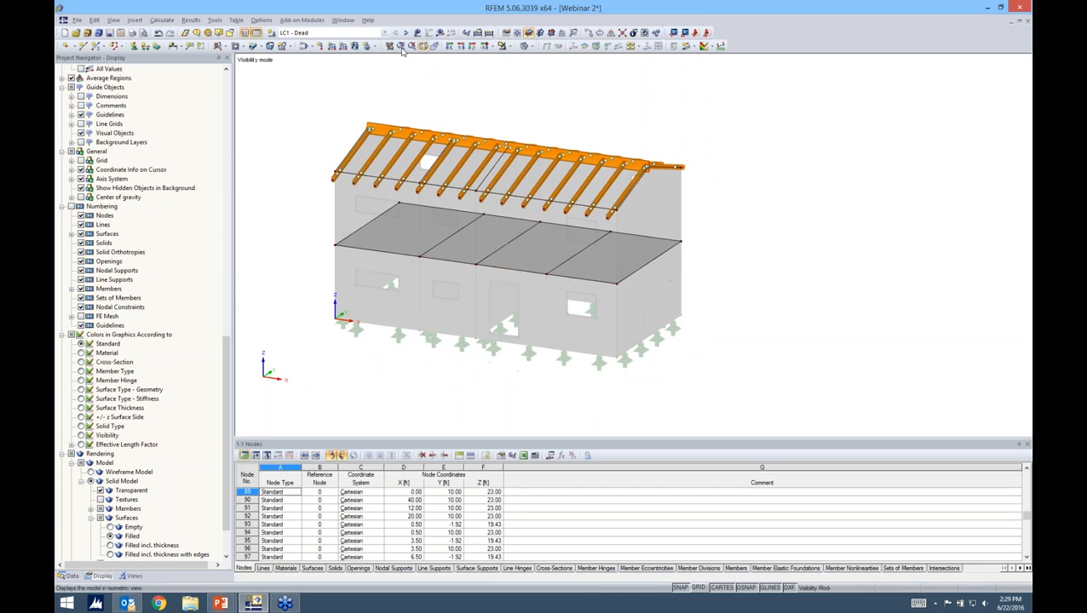
Step: Start a new surface load and preview its local, global true-area and global projected-area load directions
left_click(355, 47)
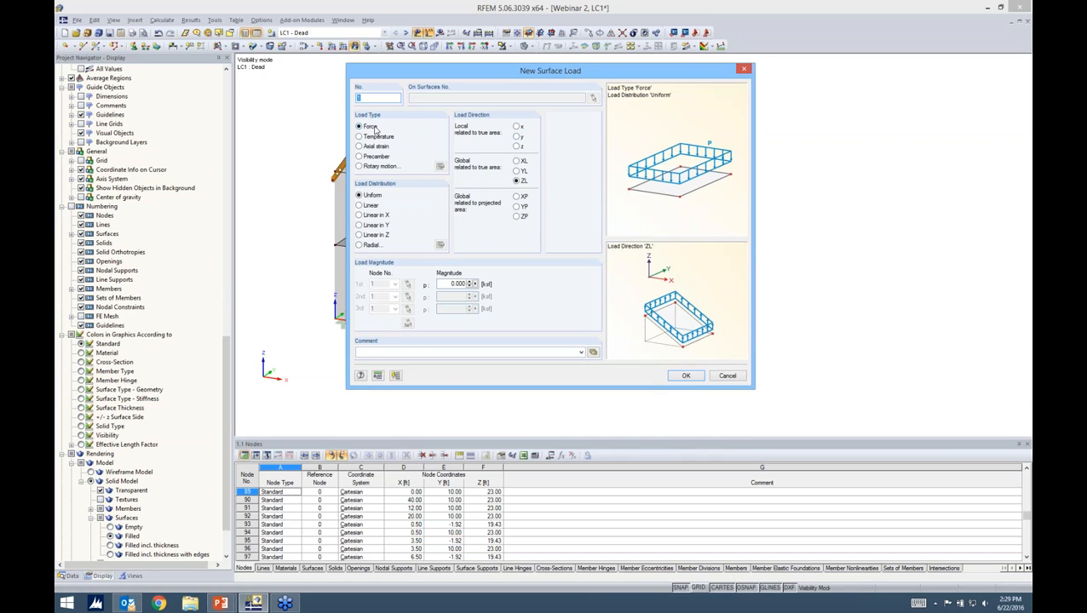
left_click(516, 126)
left_click(517, 136)
left_click(516, 146)
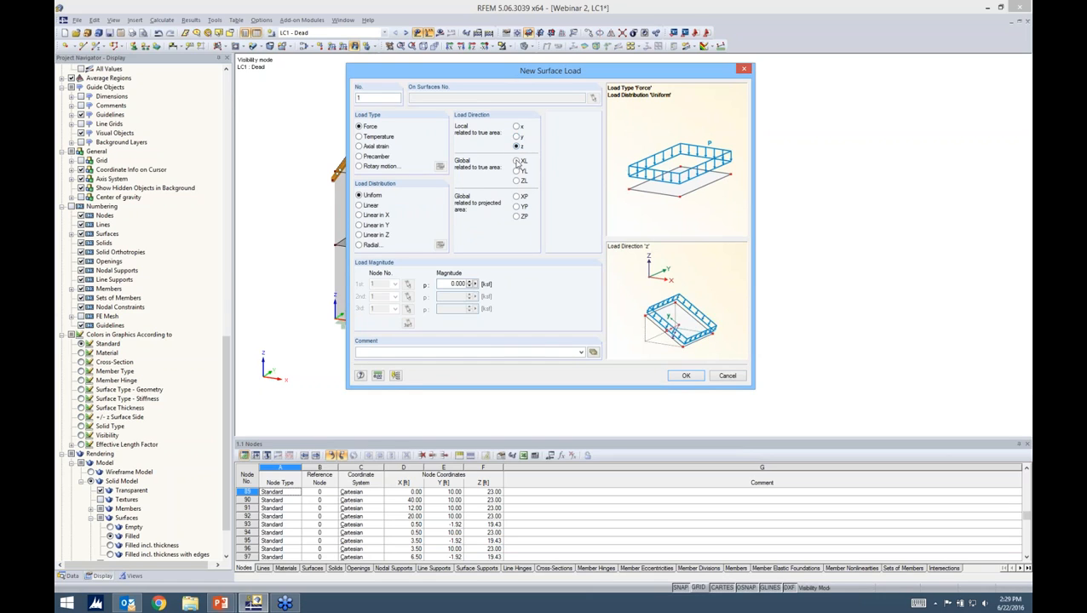
left_click(517, 161)
left_click(517, 171)
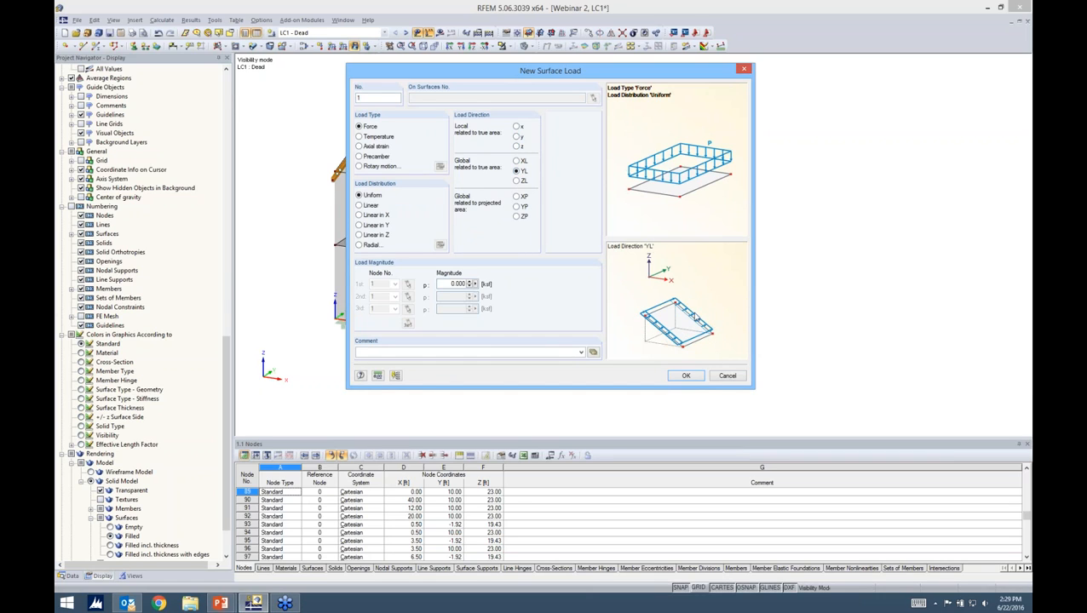
left_click(516, 181)
left_click(516, 198)
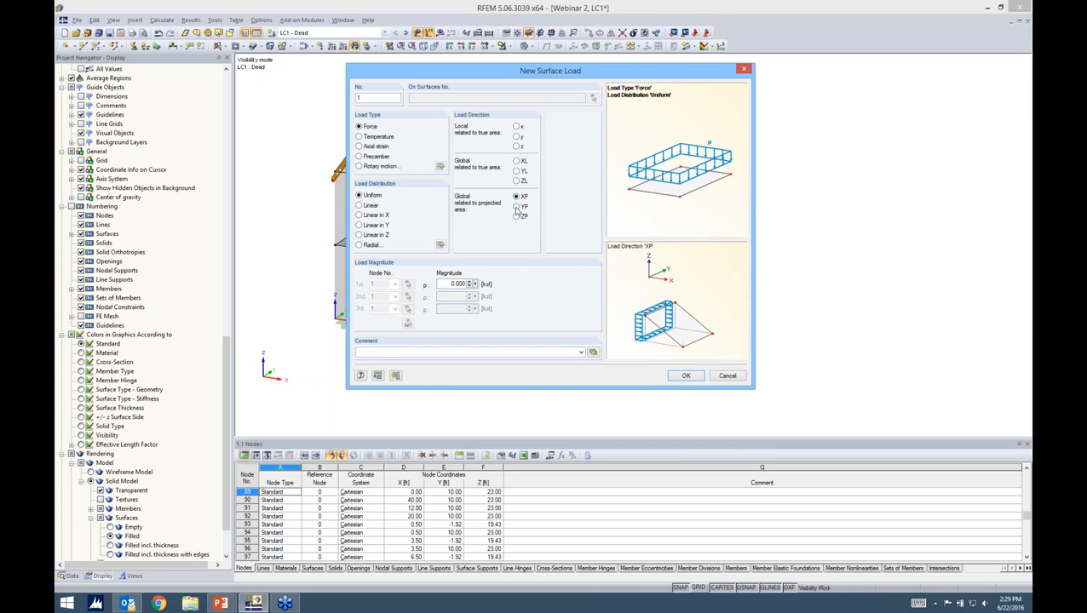
left_click(516, 208)
left_click(516, 218)
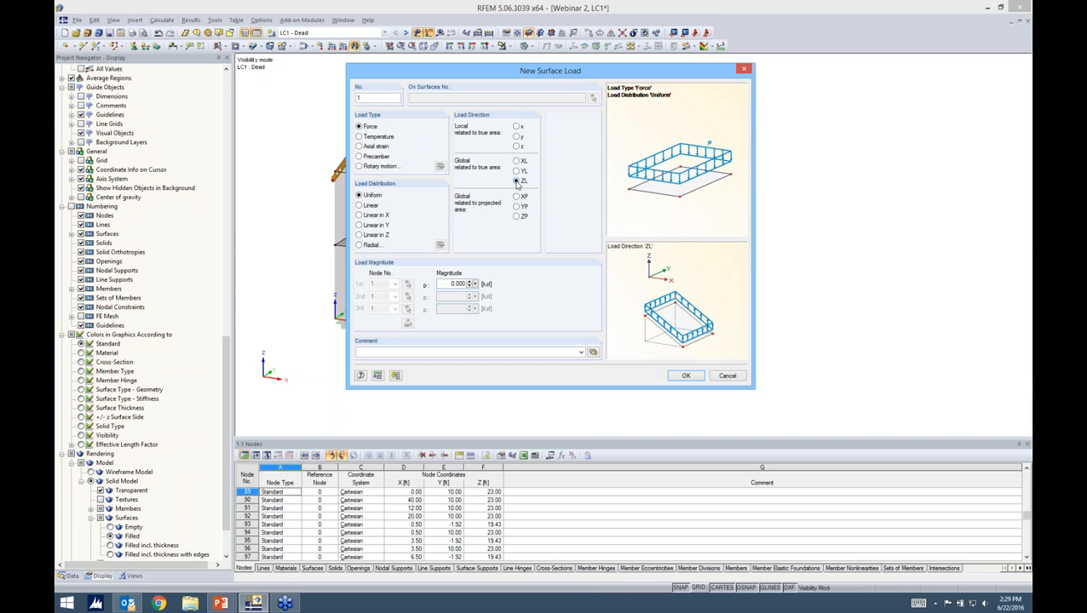
Step: Apply a uniform -0.100 ksf surface load in the global ZL direction to both ceiling surfaces between the storeys
left_click(516, 183)
left_click(695, 380)
left_click(449, 225)
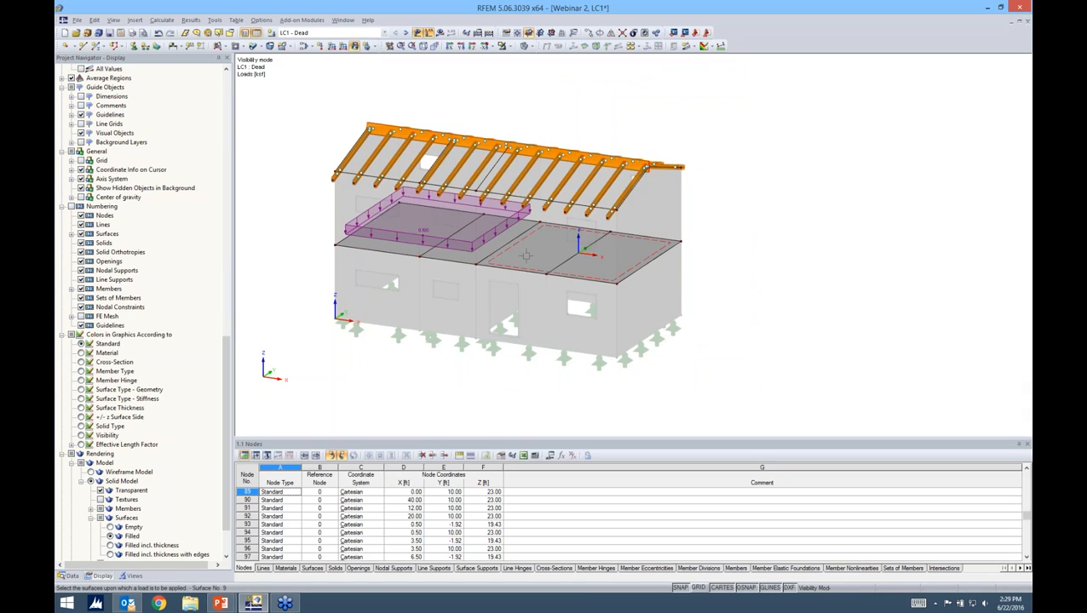
left_click(526, 255)
Step: Start generating member loads from area loads via planes, with global true-area direction ZL and a magnitude of -0.05 ksf
middle_click_drag(733, 264, 507, 174, "ctrl")
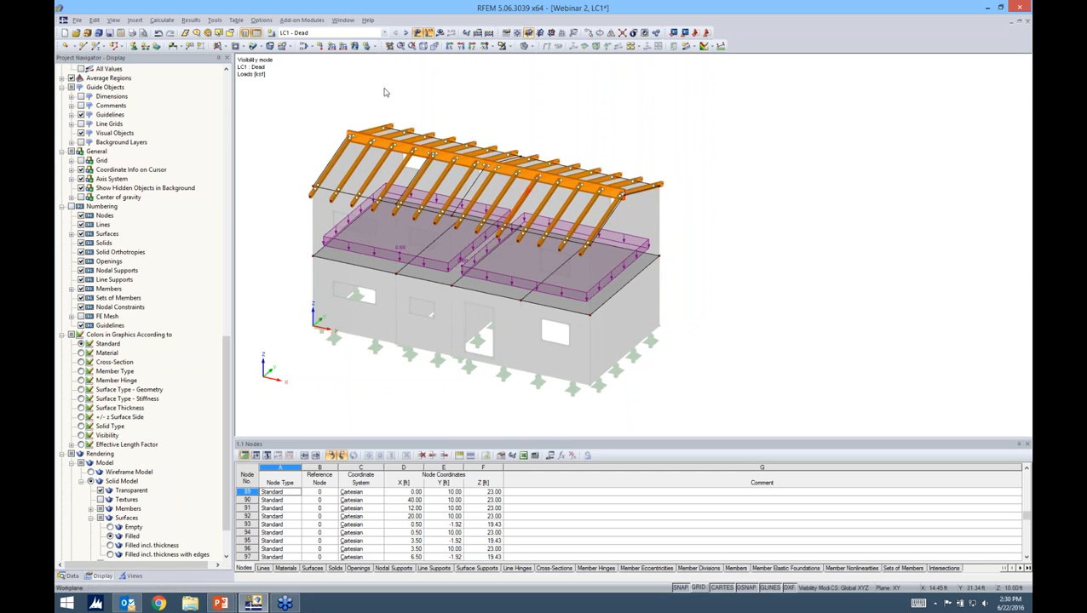
left_click(214, 19)
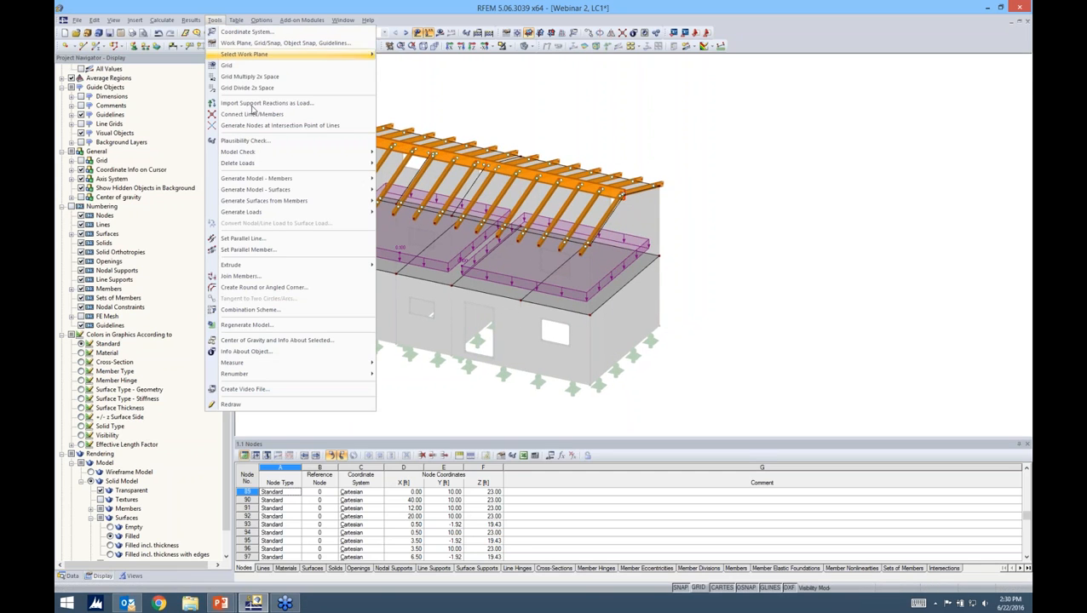
mouse_move(260, 213)
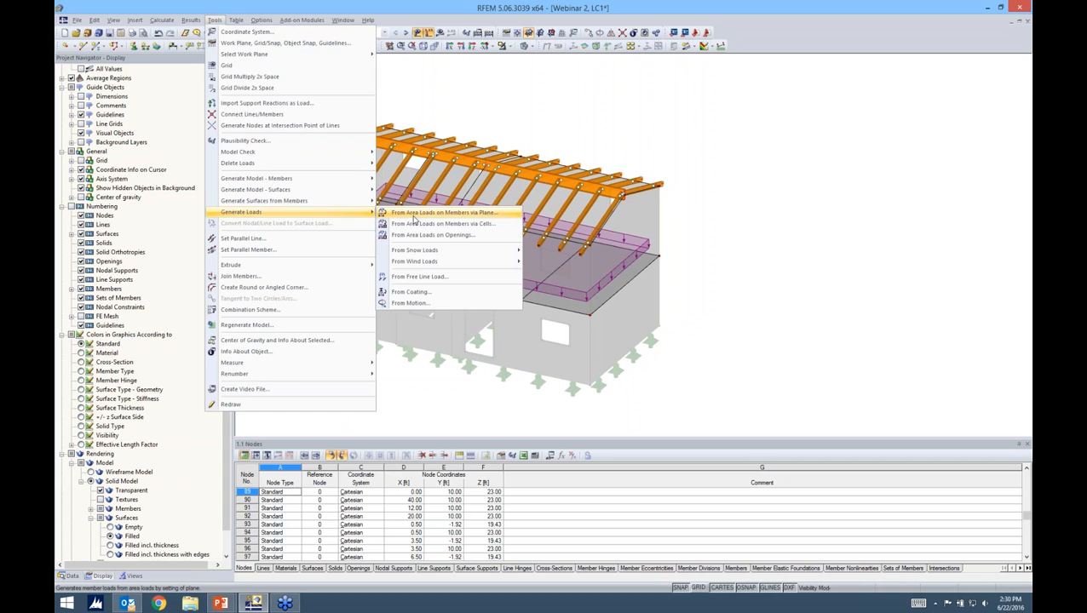
left_click(415, 215)
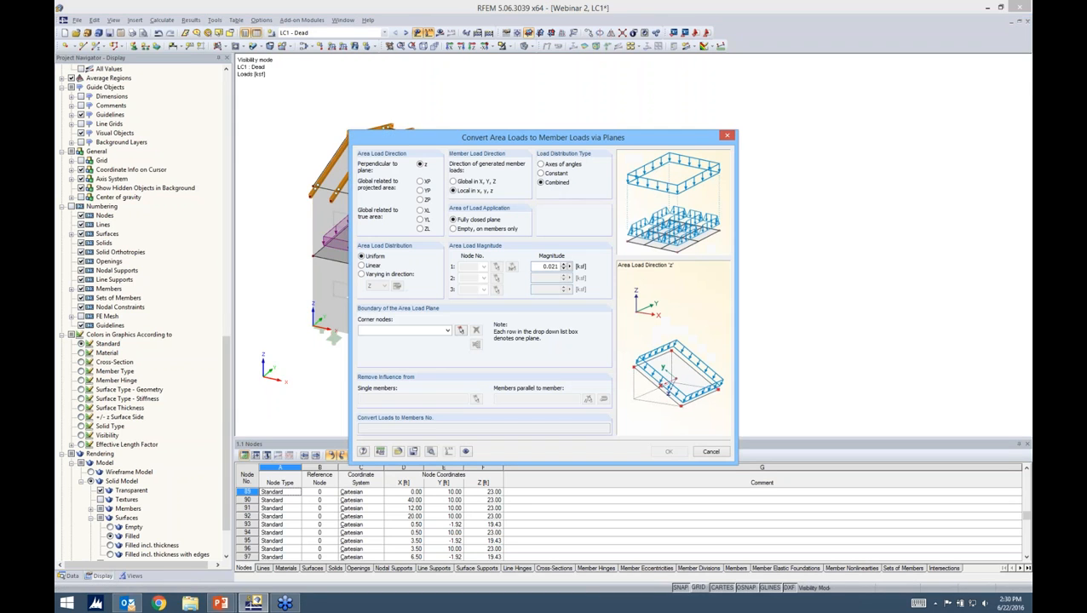
left_click(420, 183)
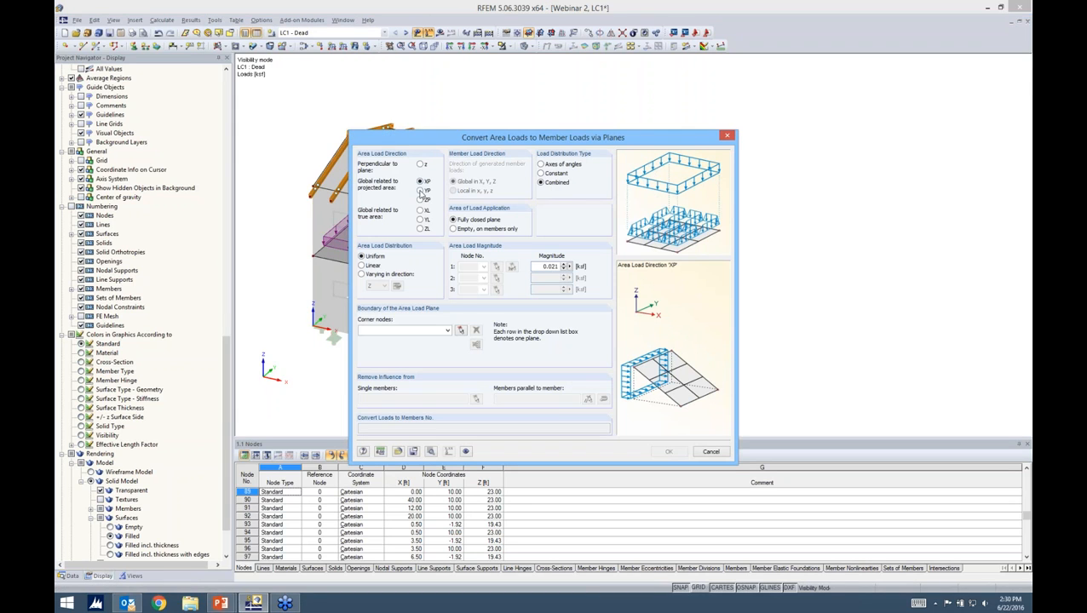
left_click(420, 199)
left_click(420, 229)
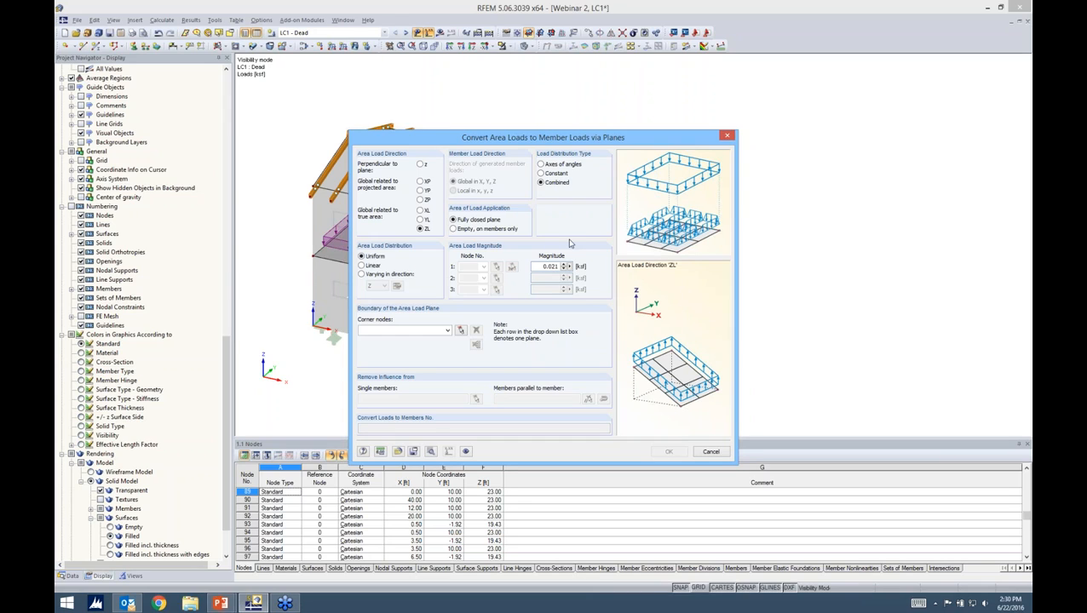
double_click(538, 266)
type("-.05")
Step: Switch to wireframe display and define the first roof slope as an area load plane by its four corner nodes
left_click(460, 331)
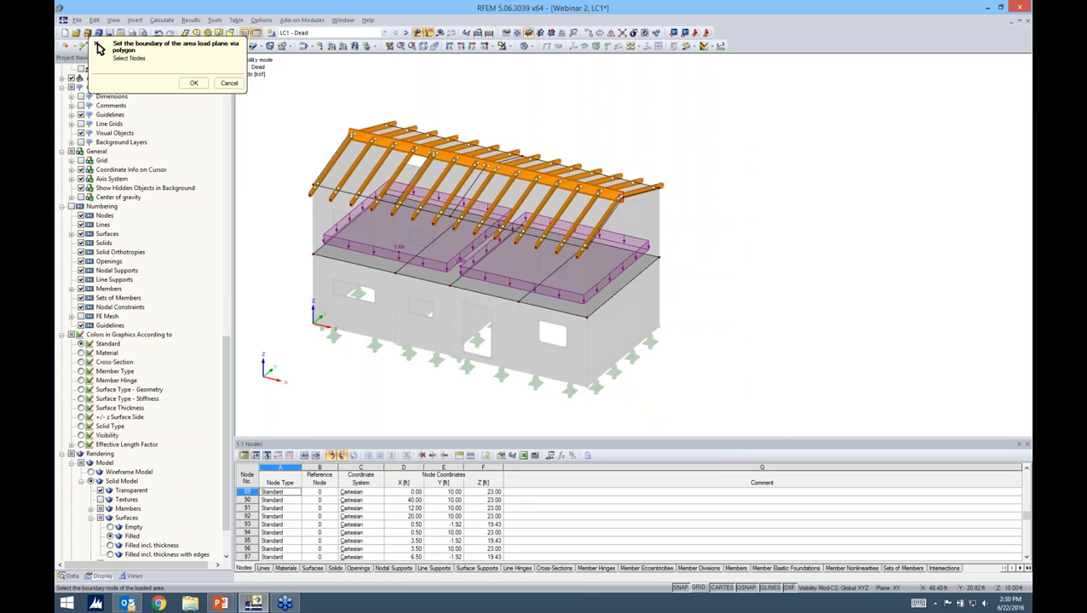
middle_click_drag(719, 265, 682, 298, "ctrl")
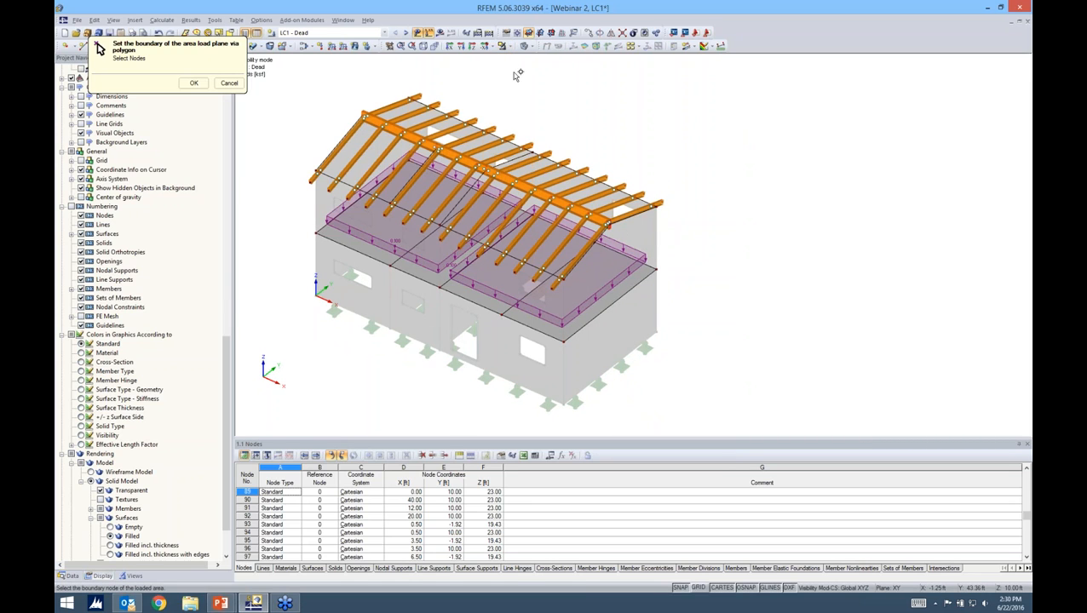
left_click(533, 48)
left_click(558, 66)
scroll(376, 160, "up", 1)
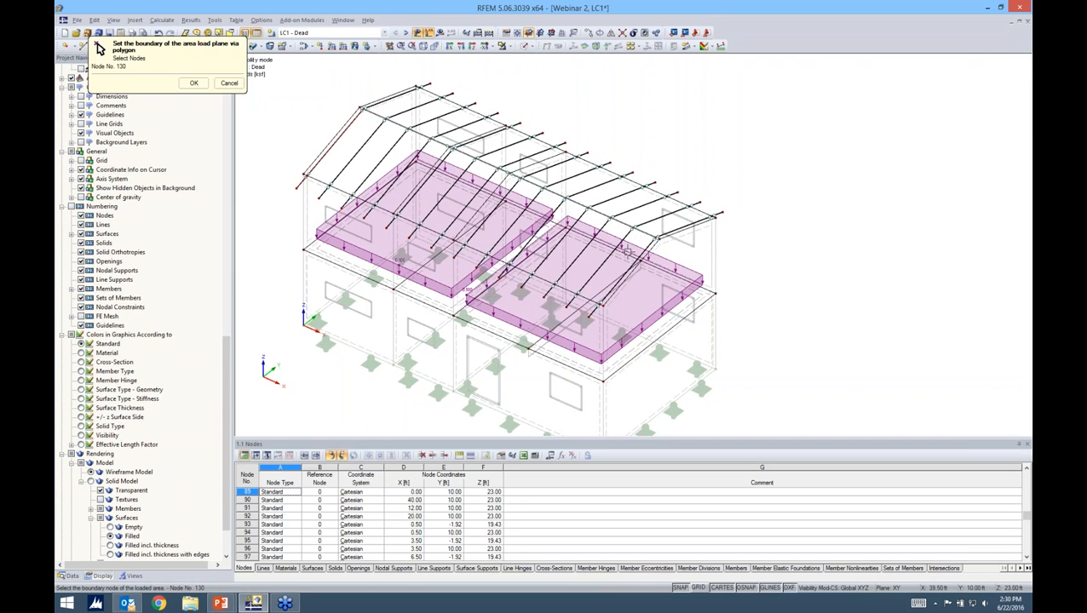
left_click(589, 317)
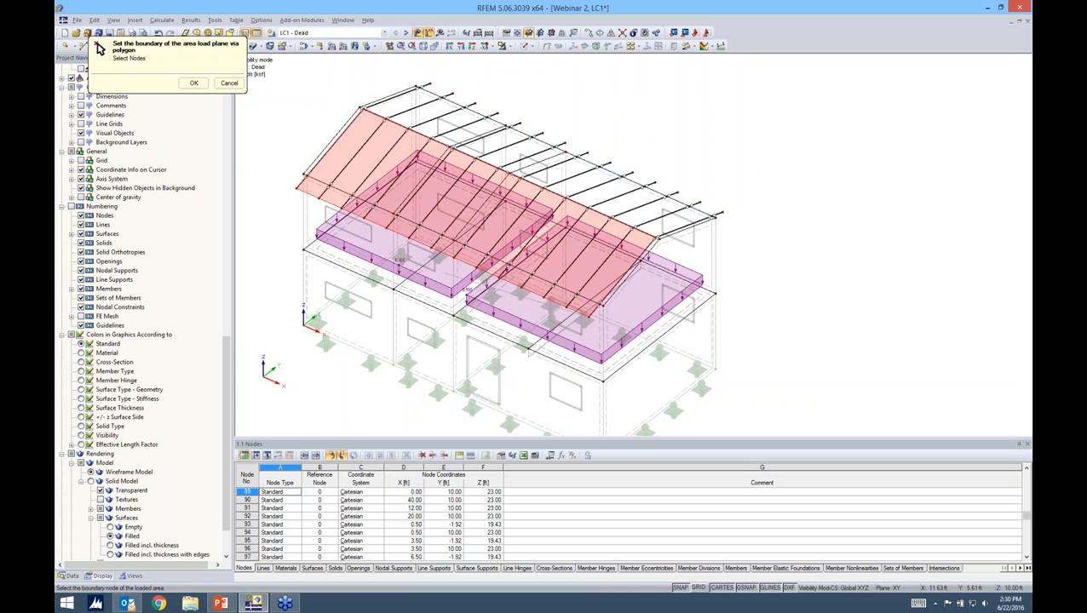
left_click(297, 188)
Step: Define the opposite roof slope as the second area load plane by its corner nodes and accept the boundaries
middle_click_drag(815, 214, 644, 88, "ctrl")
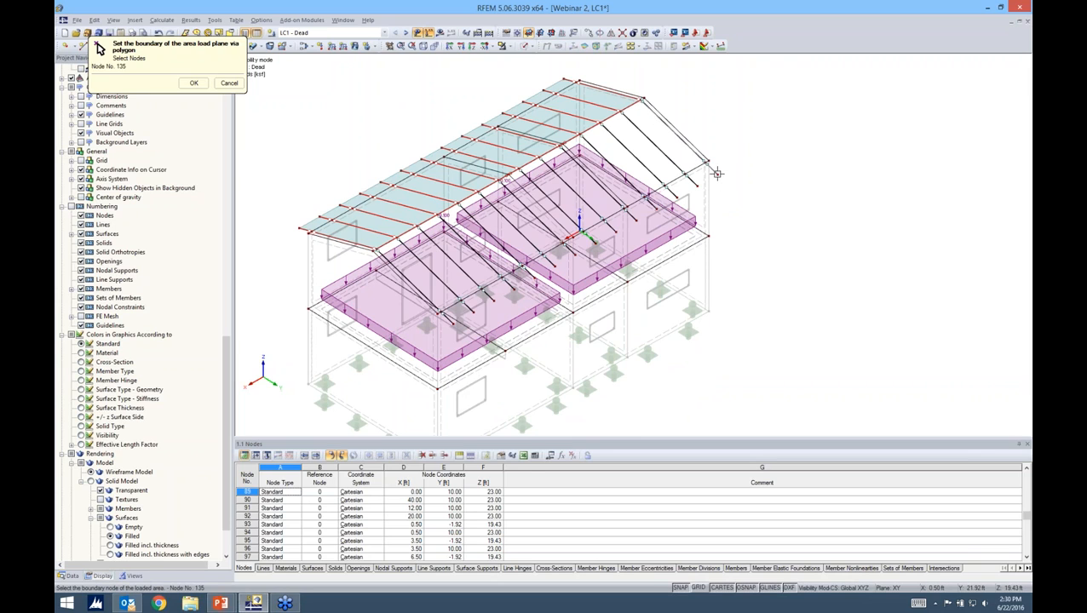
left_click(452, 322)
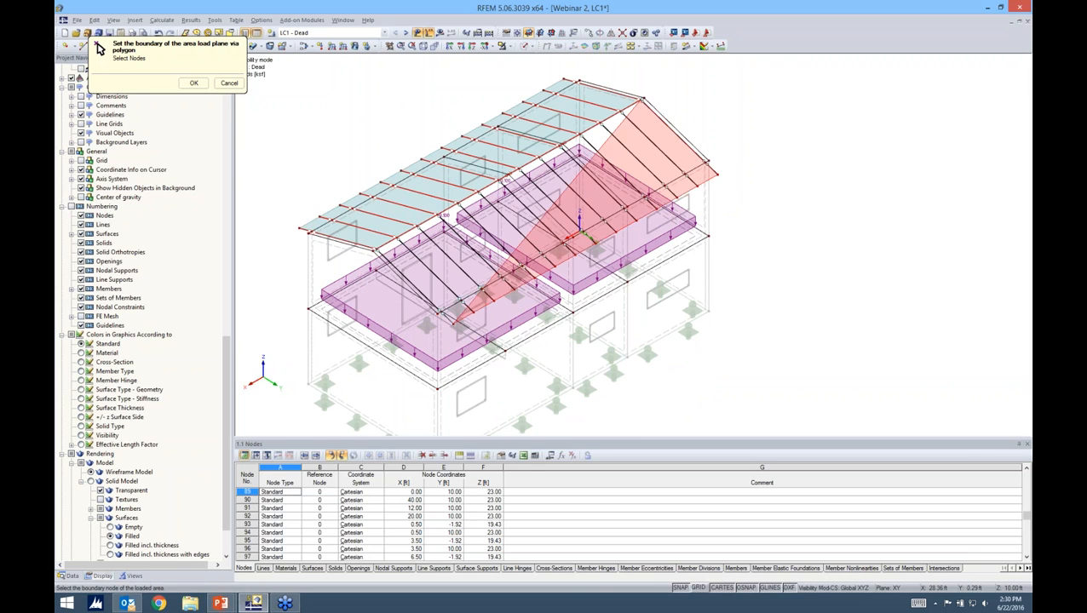
left_click(374, 250)
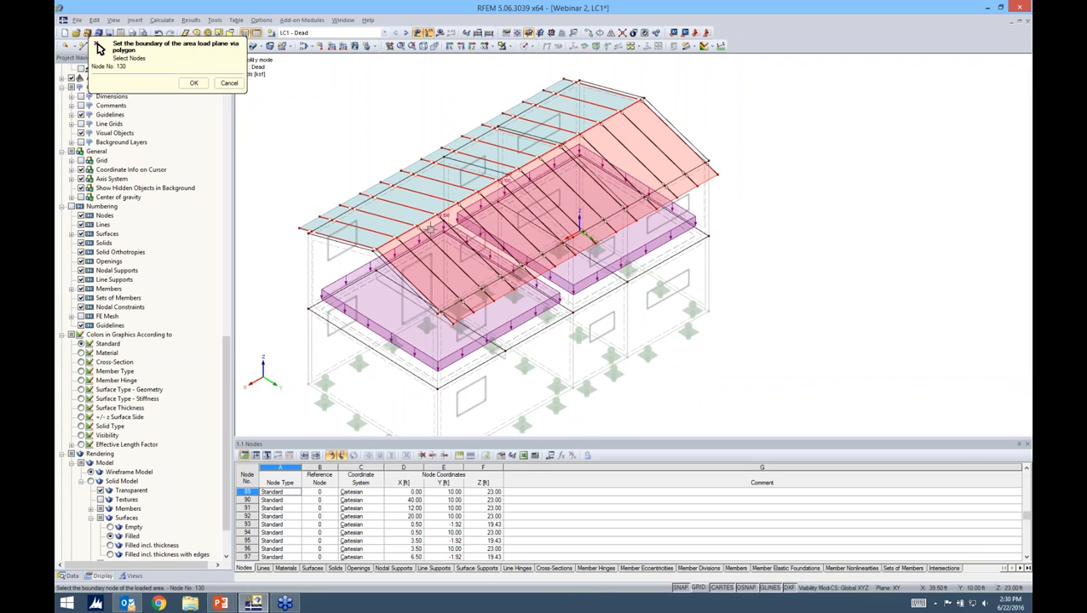
left_click(643, 100)
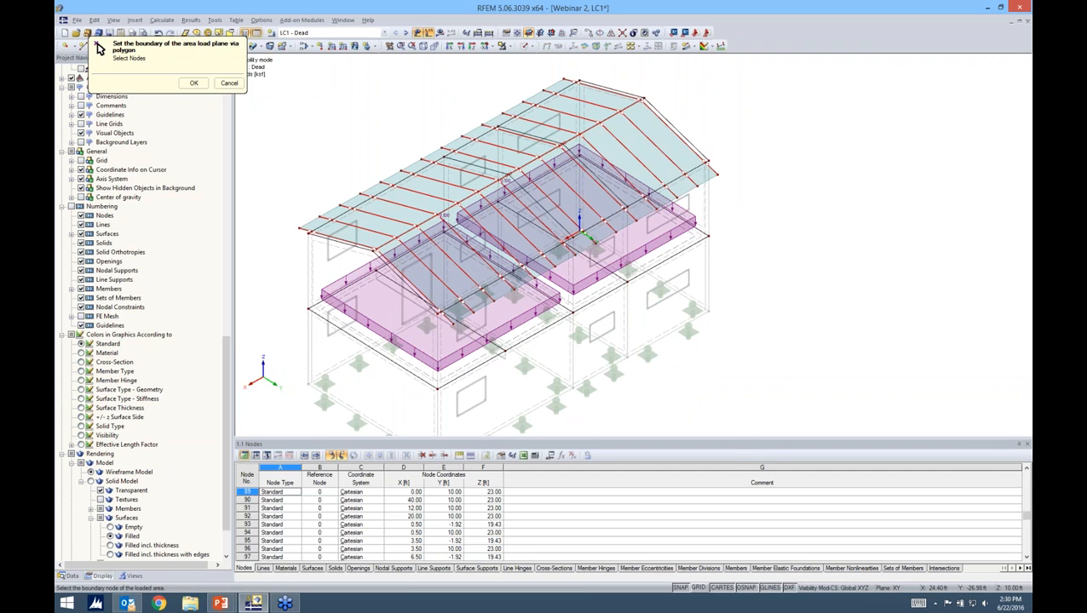
left_click(194, 83)
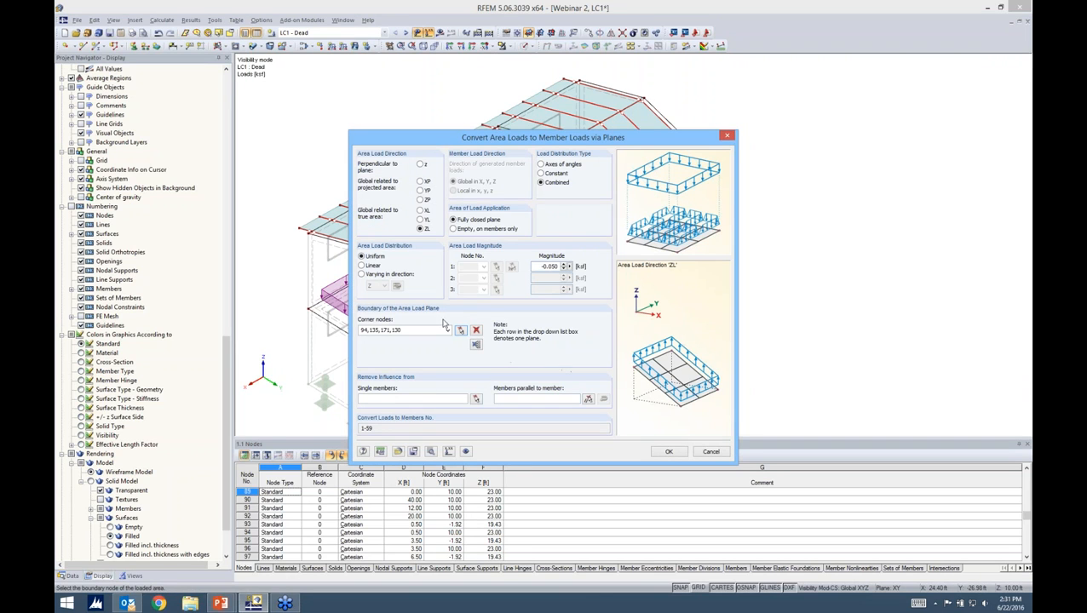
Step: Exclude the members parallel to the ridge beam from the area load and generate the member loads
left_click_drag(540, 142, 785, 91)
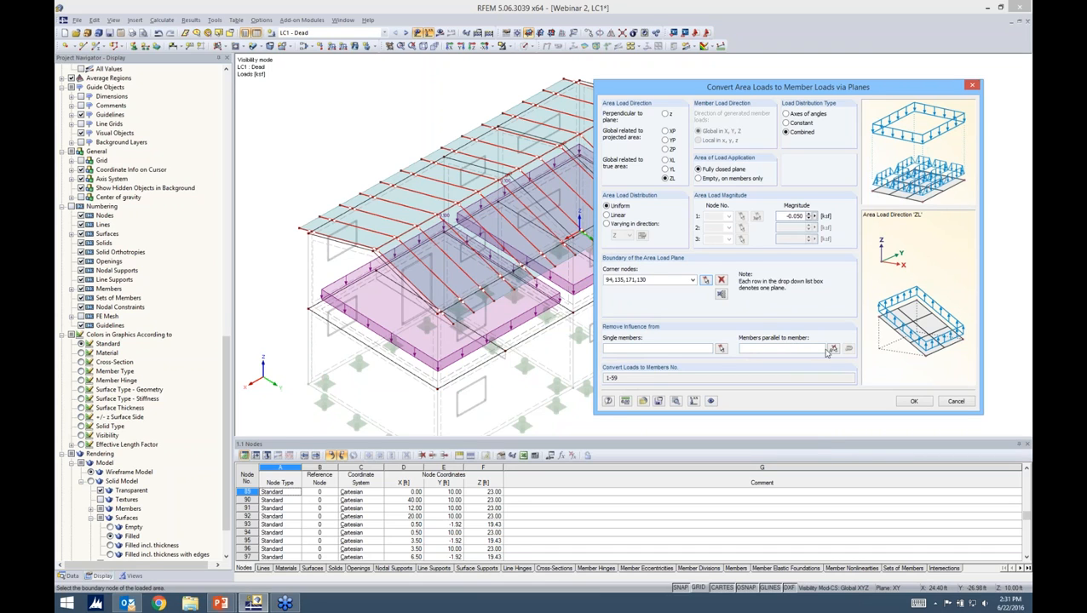
left_click(833, 349)
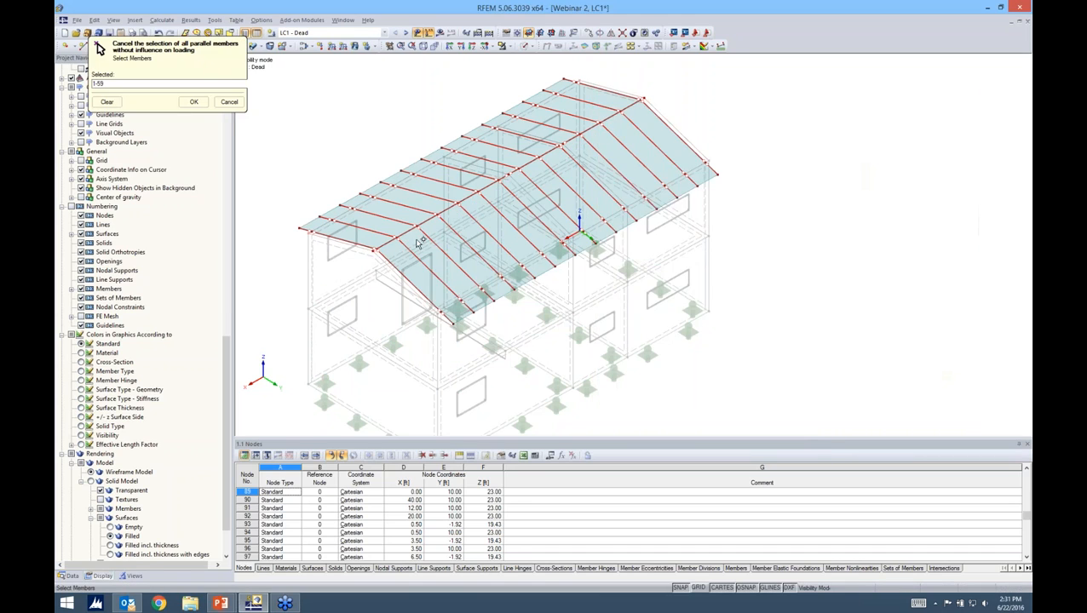
left_click(388, 242)
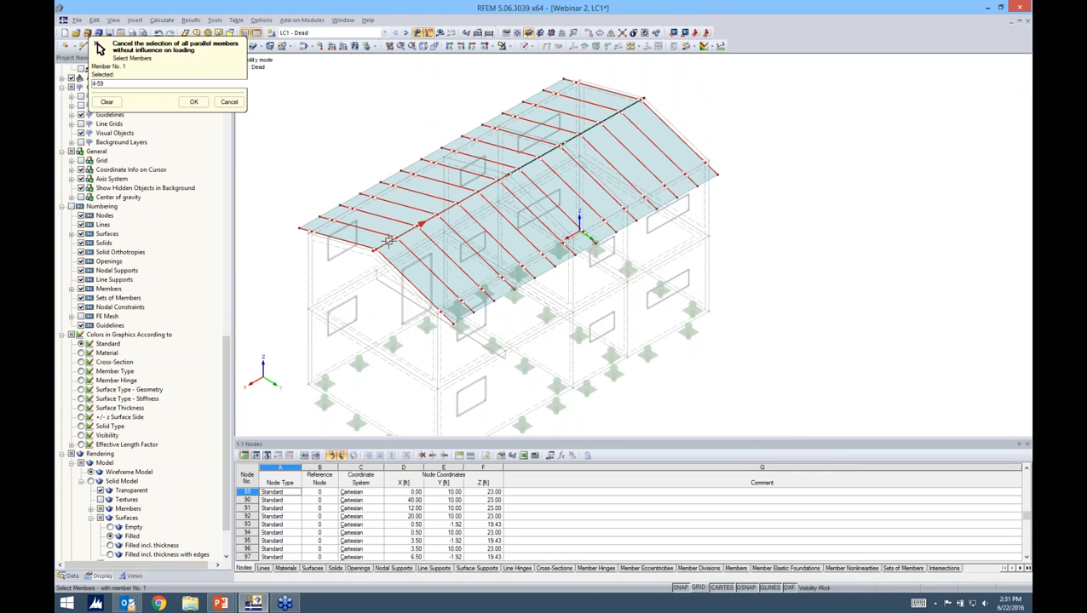
left_click(193, 101)
left_click(910, 402)
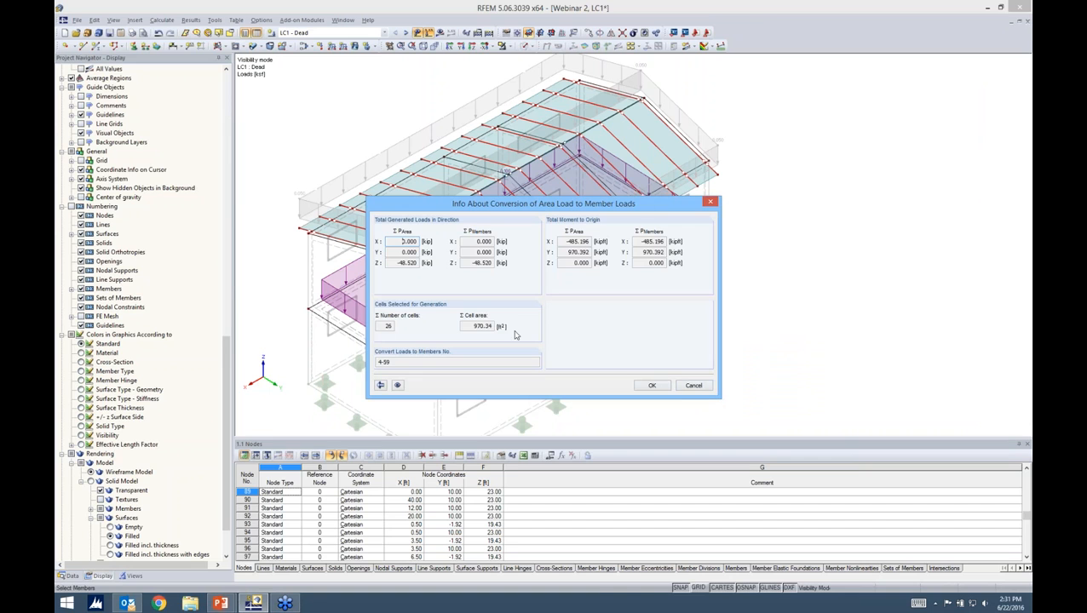
left_click(657, 390)
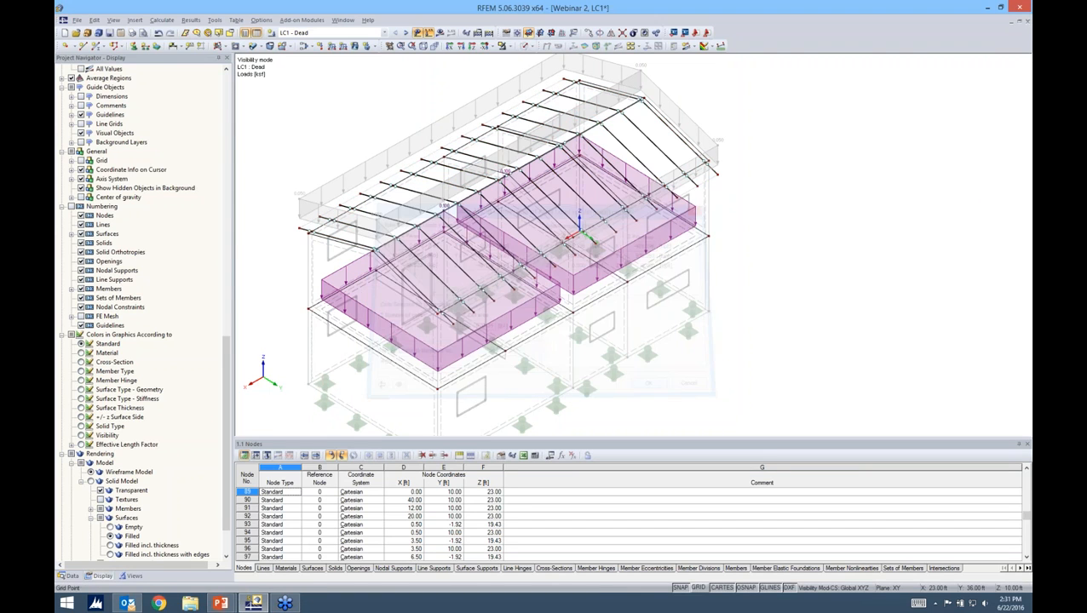
Step: Show the generated roof load separately on the individual members, and return it to the area load display
middle_click_drag(581, 224, 995, 267, "ctrl")
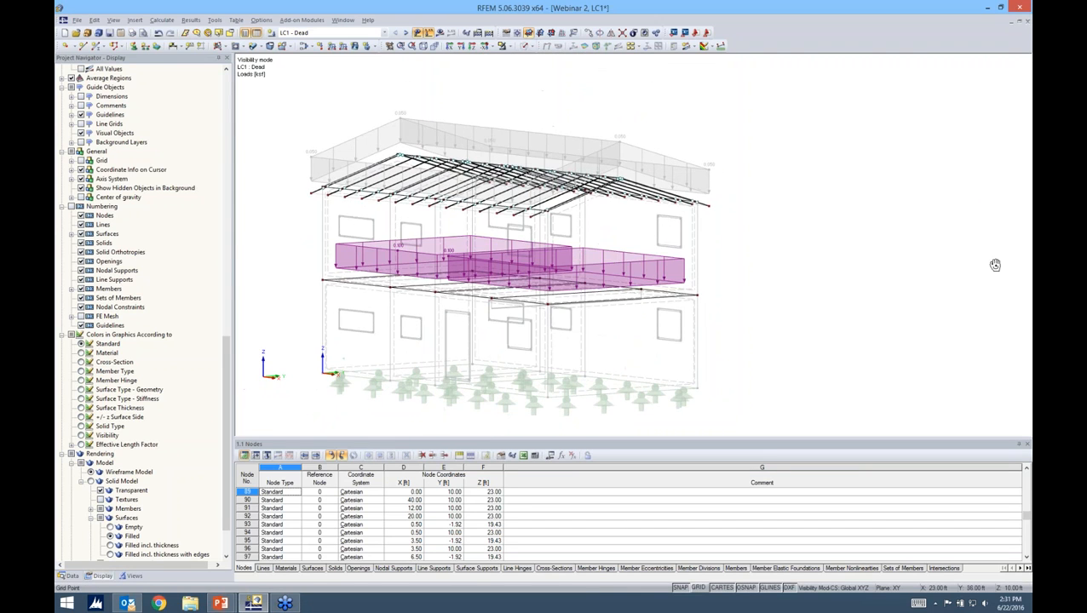
right_click(644, 164)
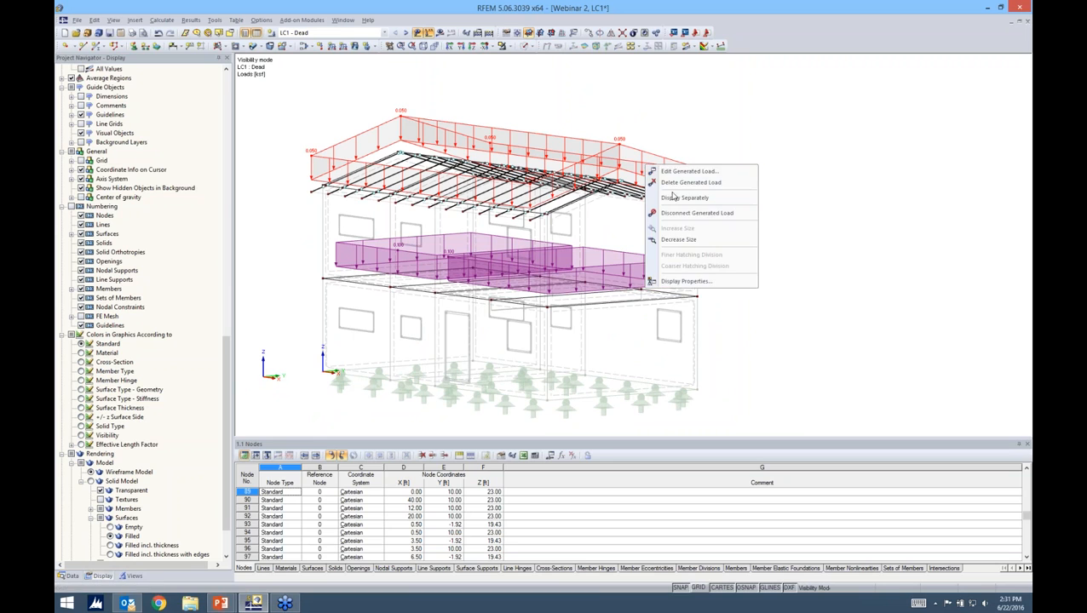
left_click(673, 198)
middle_click_drag(741, 202, 694, 264, "ctrl")
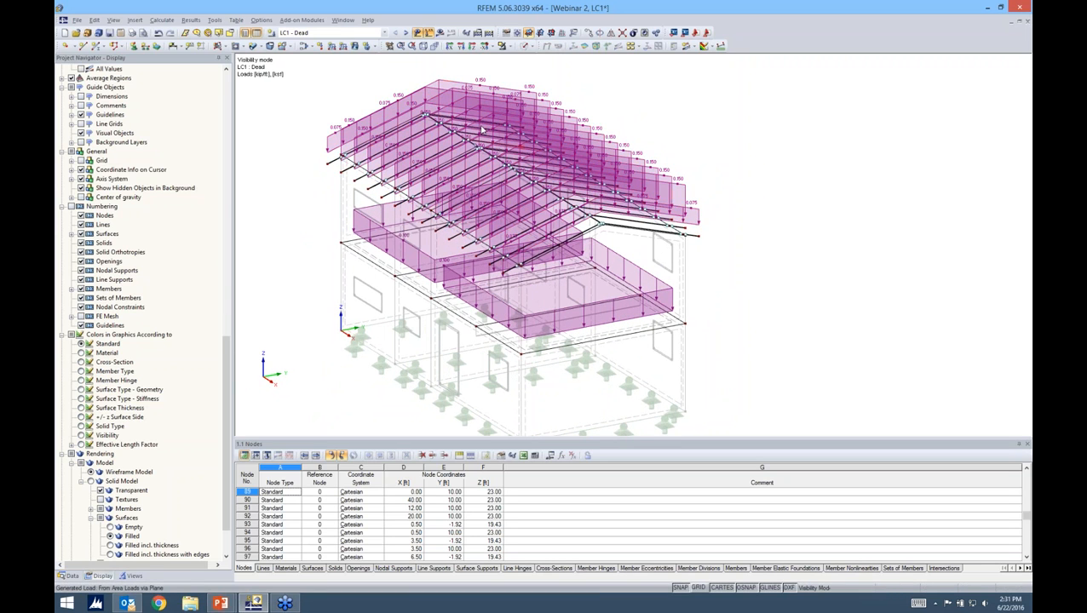
right_click(654, 188)
left_click(682, 222)
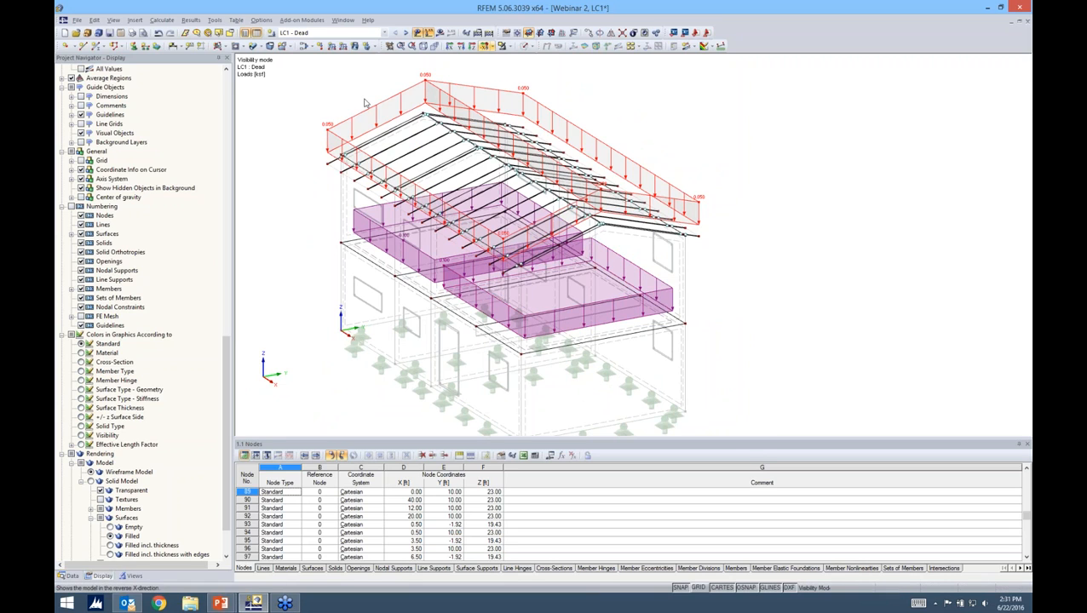
Step: Switch to load case LC2 - Live and apply a uniform surface load of -0.04 ksf in global ZL to both upper floor surfaces
middle_click_drag(797, 274, 806, 250, "ctrl")
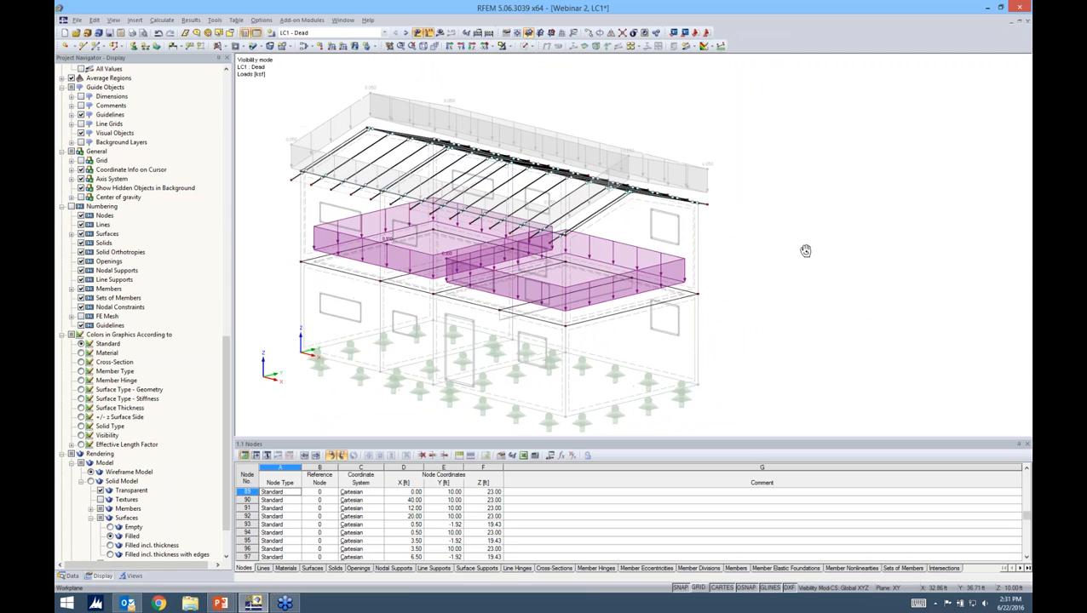
left_click(381, 33)
left_click(368, 52)
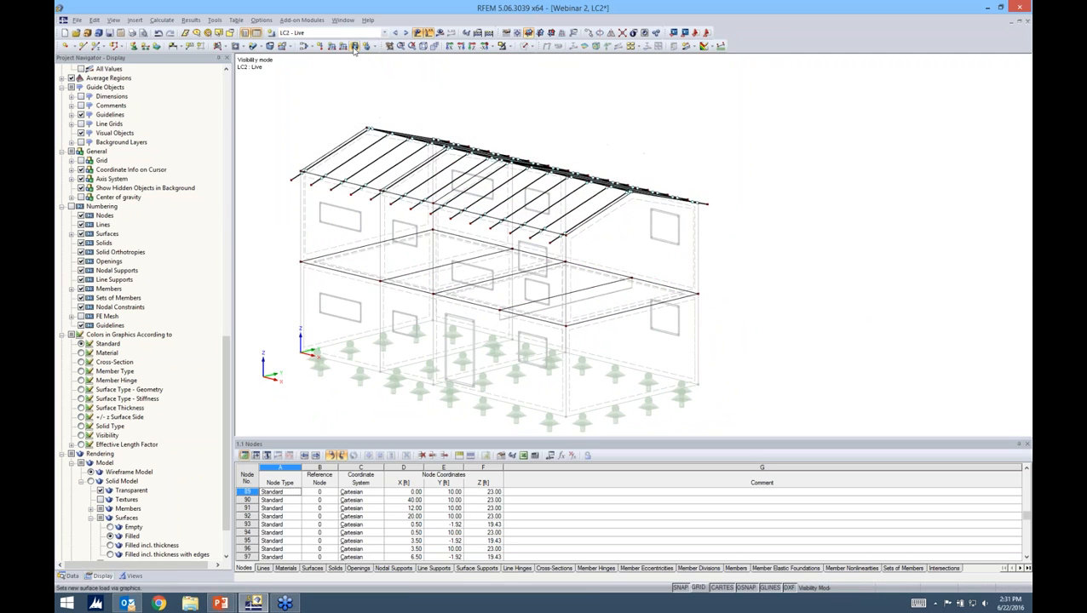
left_click(354, 45)
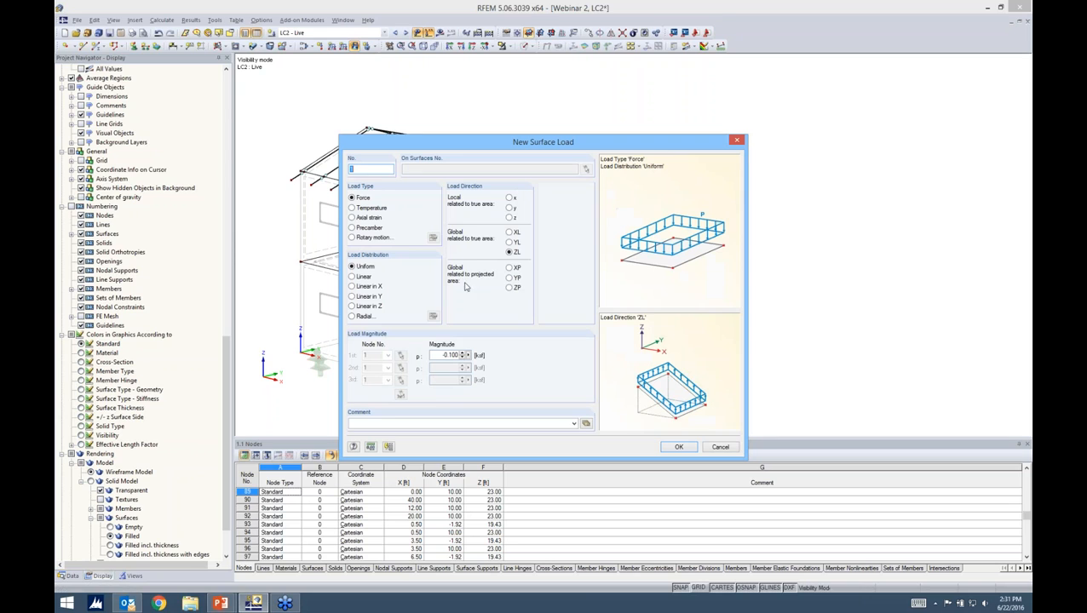
double_click(434, 354)
key("BackSpace")
type("-.04")
key("Return")
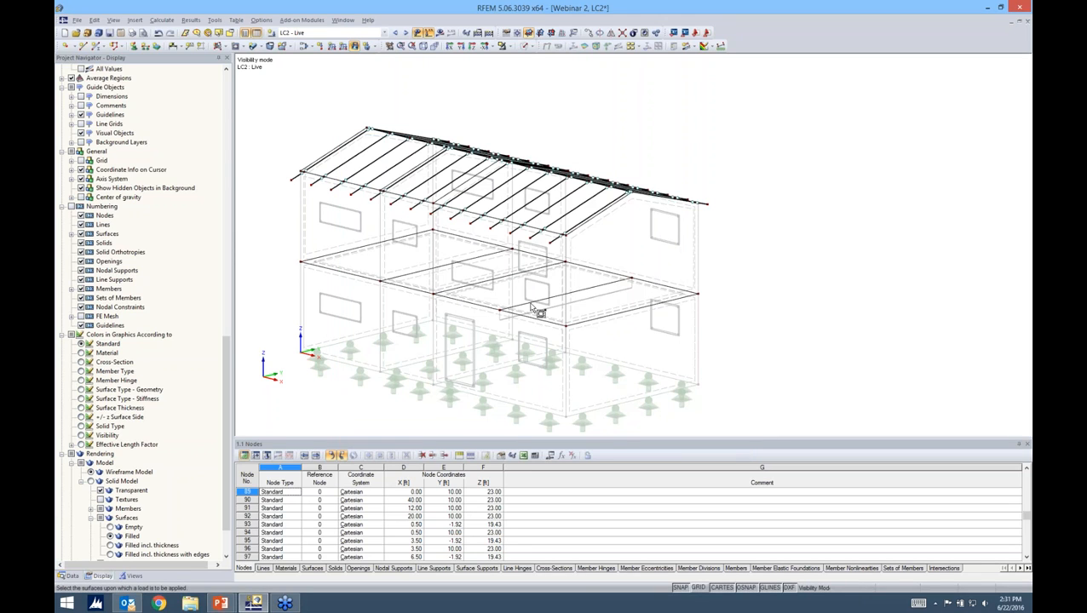
middle_click_drag(432, 304, 481, 344, "ctrl")
left_click(454, 294)
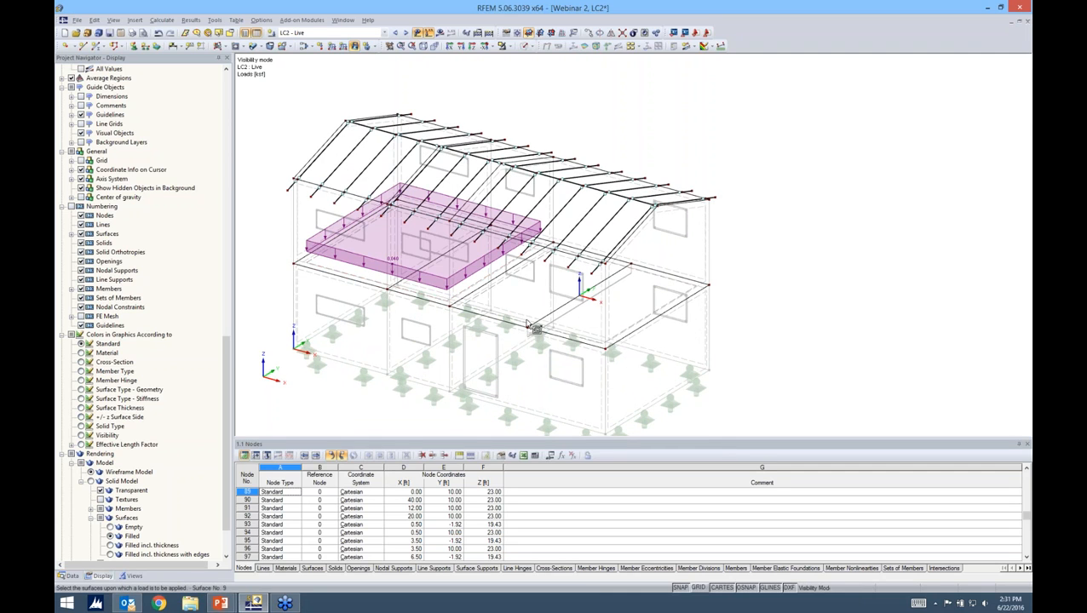
left_click(581, 289)
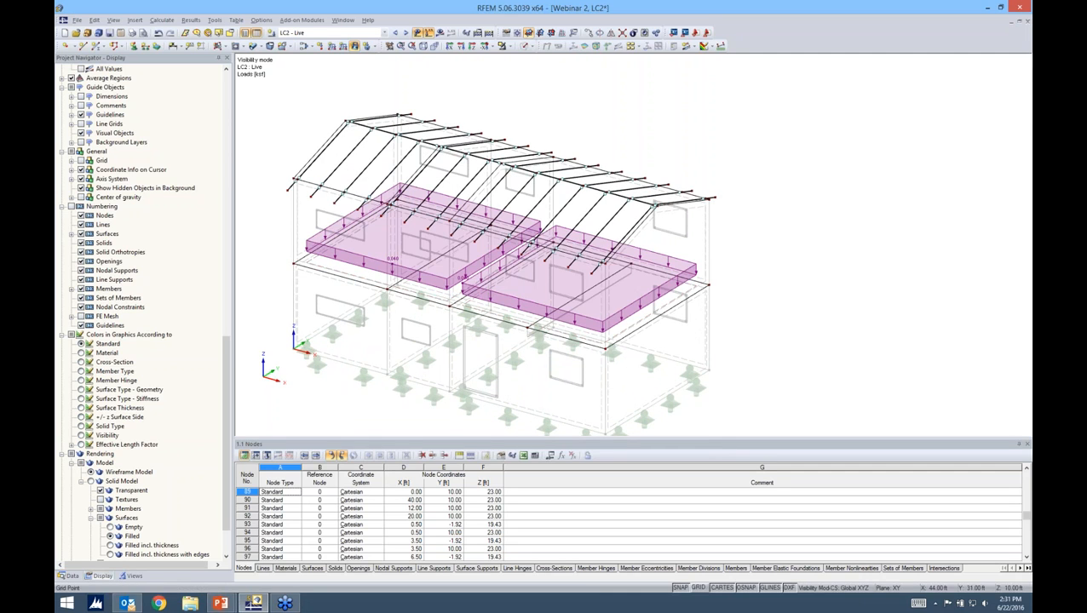
Step: Return to the transparent solid model display and cancel the visibility mode to show the whole building
left_click(528, 46)
left_click(563, 80)
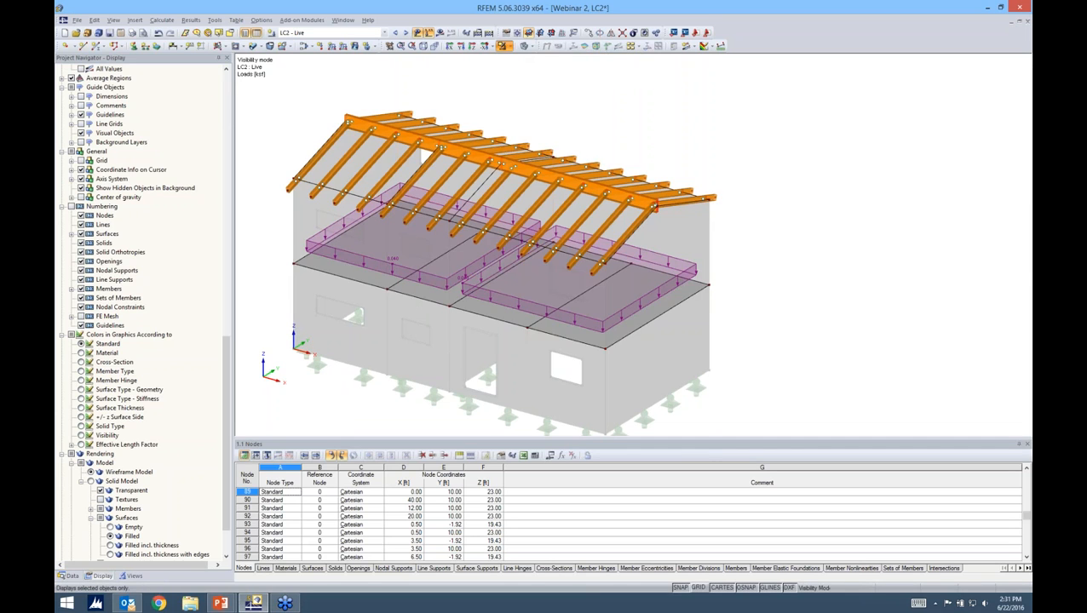
left_click(508, 47)
left_click(540, 133)
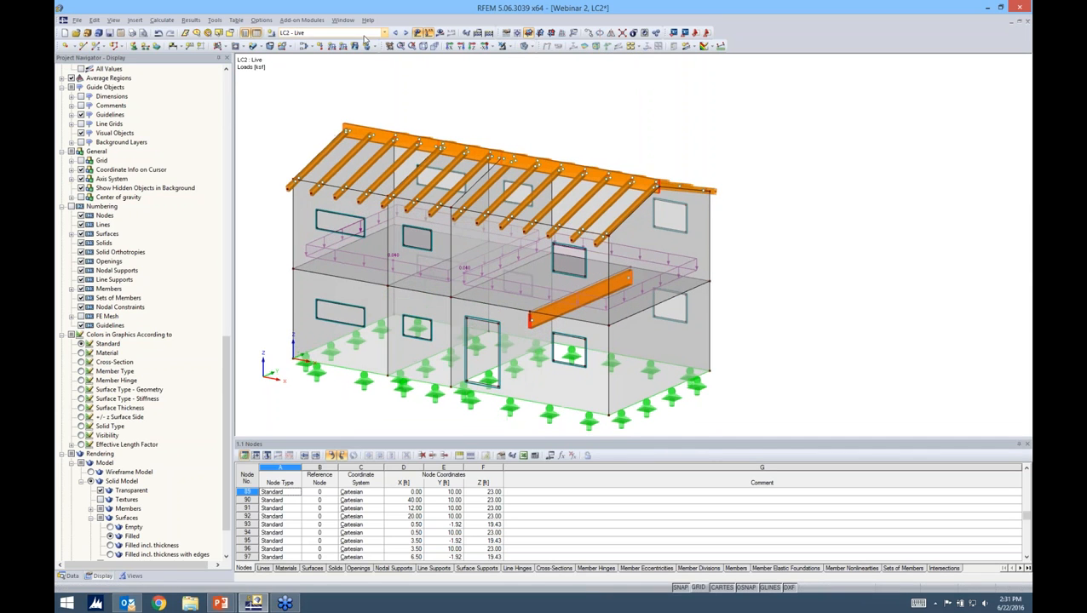
Step: Make LC3 - Wind the active load case and orient the model to show its walls and roof
left_click(384, 33)
left_click(358, 57)
middle_click_drag(664, 196, 729, 185, "ctrl")
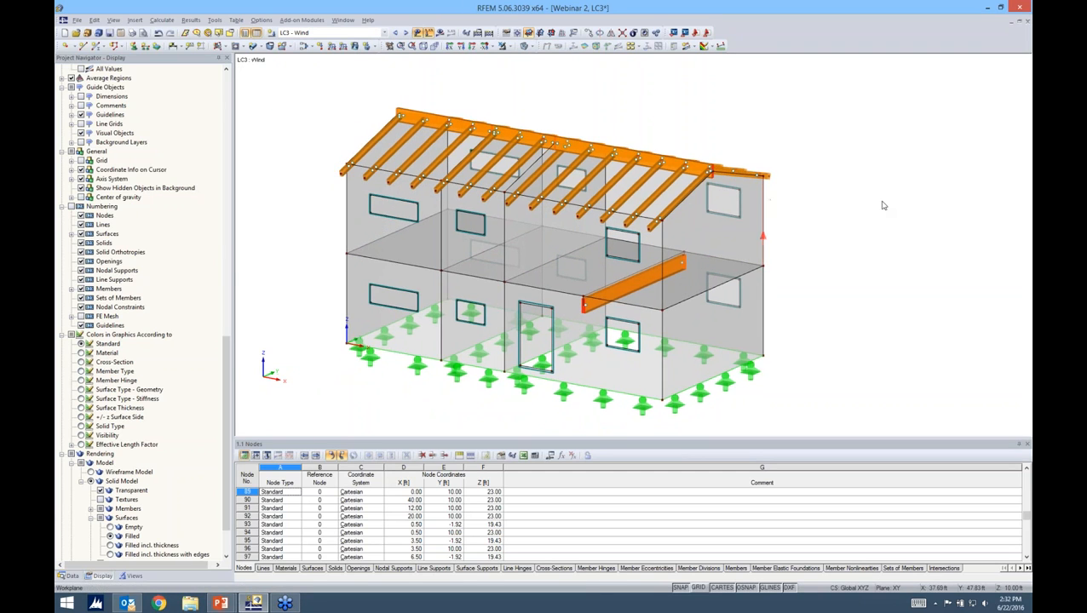
middle_click_drag(828, 249, 828, 249, "ctrl")
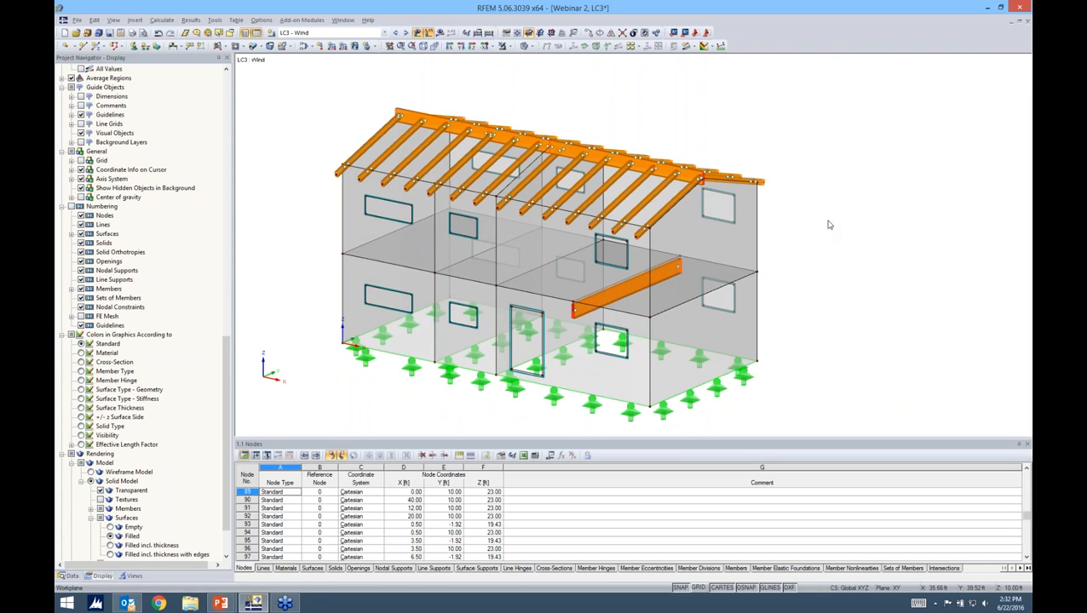
mouse_move(806, 253)
middle_mouse_down("ctrl")
mouse_move(774, 273)
mouse_move(804, 235)
middle_mouse_up("ctrl")
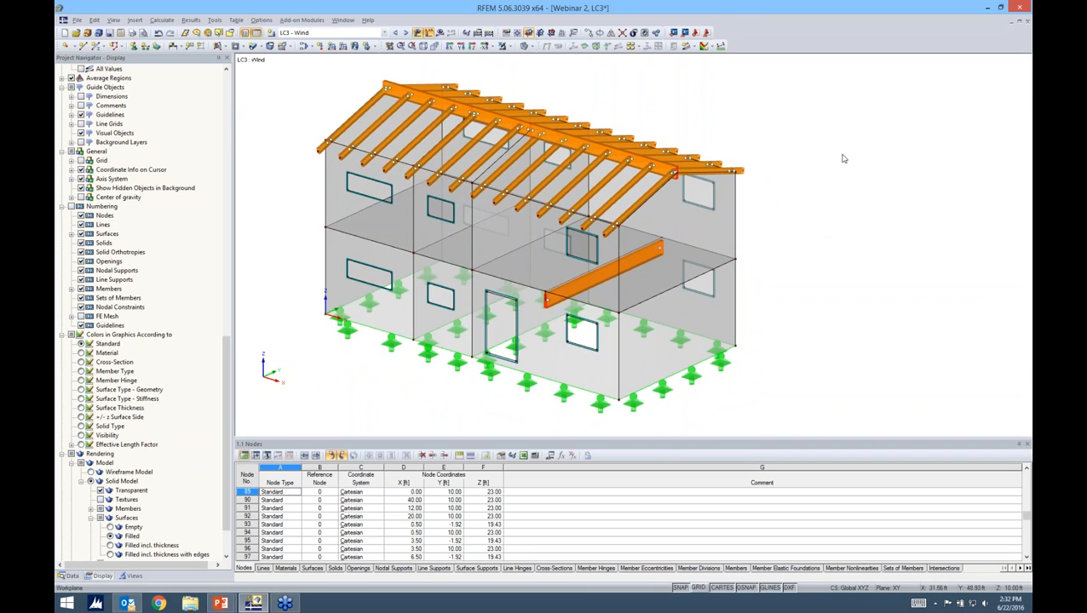
Step: Add a uniform 0.030 ksf surface load in global YL to the front wall surfaces of both storeys in the wind case
left_click(355, 48)
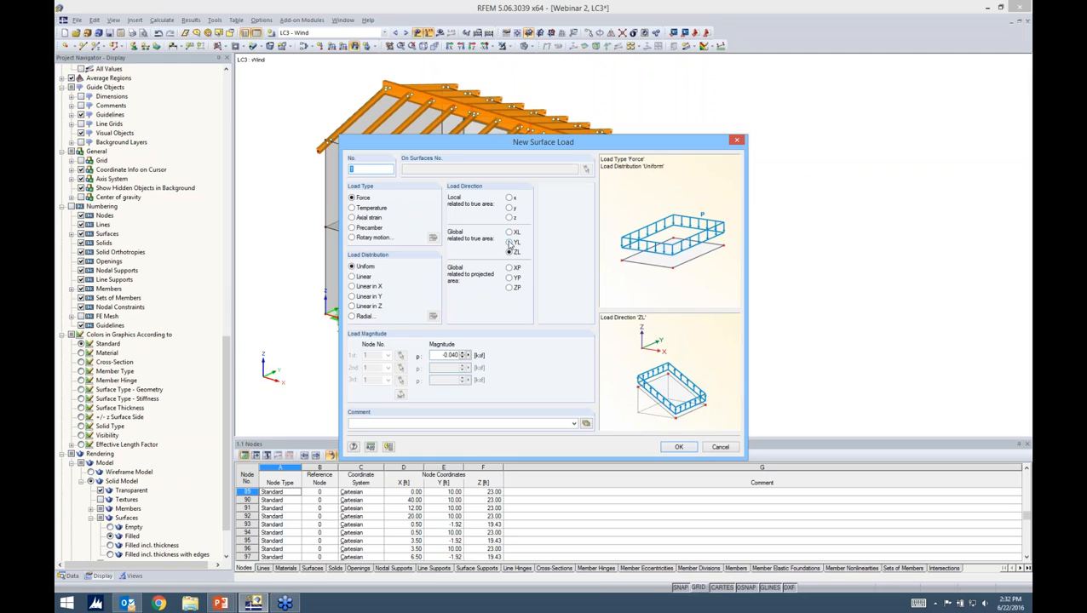
left_click(509, 243)
double_click(452, 355)
type("0.")
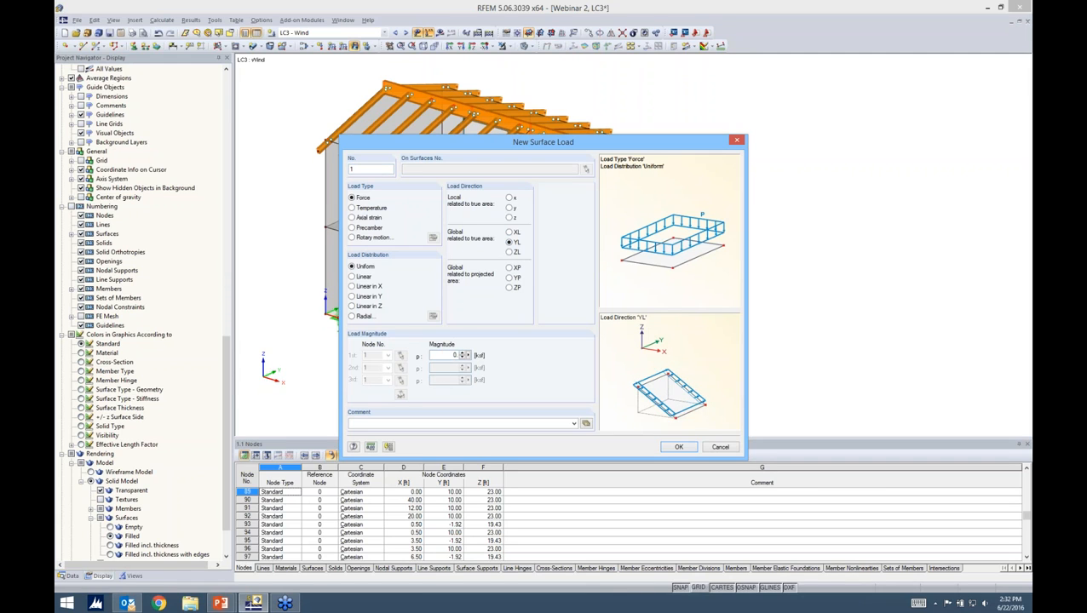
key("Return")
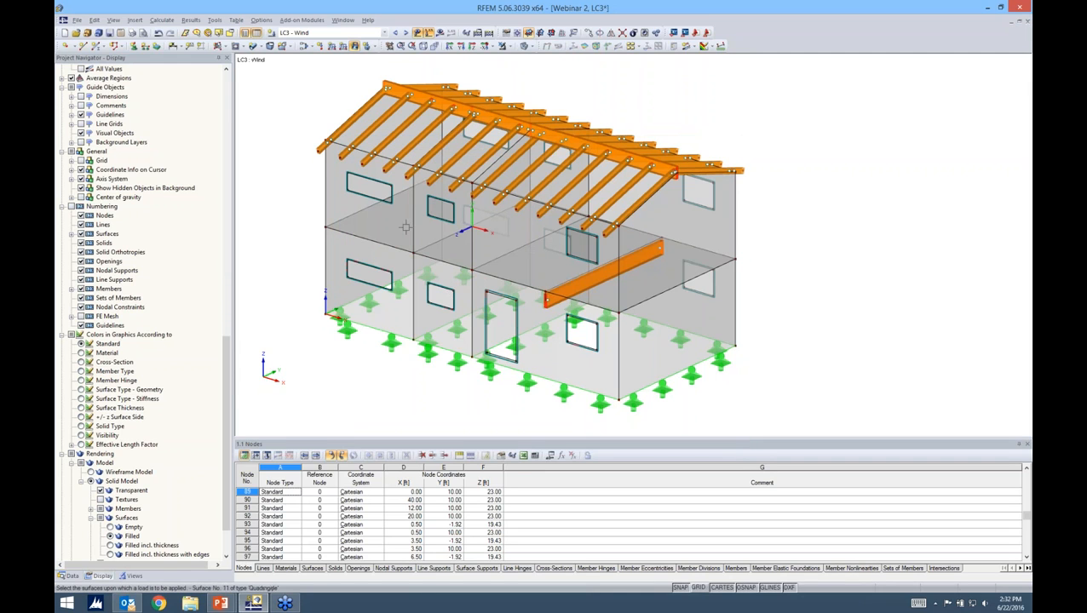
left_click(460, 321)
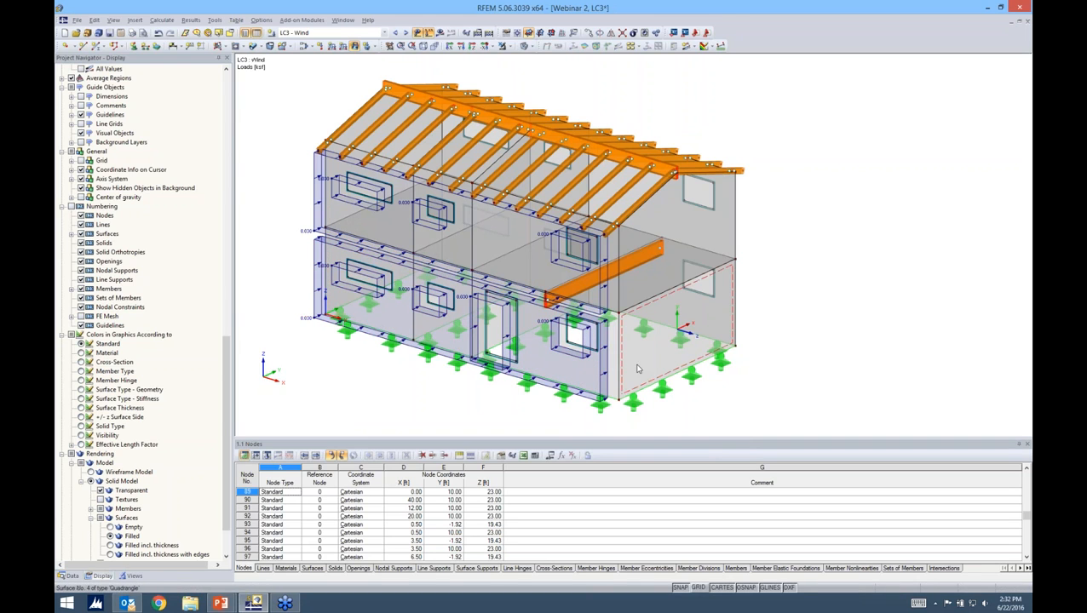
Step: Try deleting the window opening nearest the corner of the lower front wall and undo the deletion
scroll(595, 352, "up", 5)
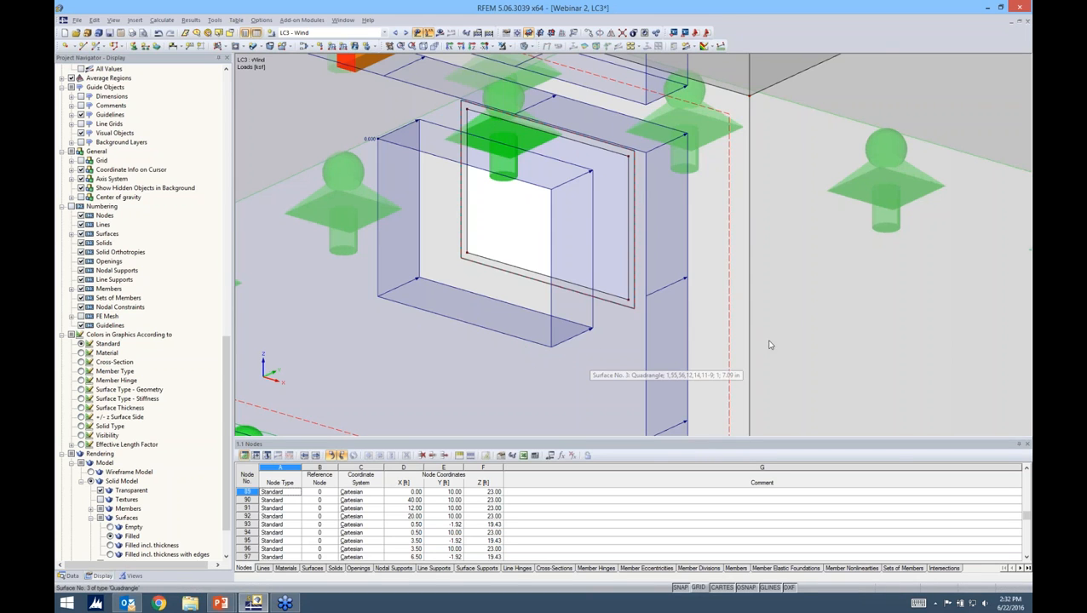
scroll(769, 345, "down", 5)
scroll(677, 319, "up", 2)
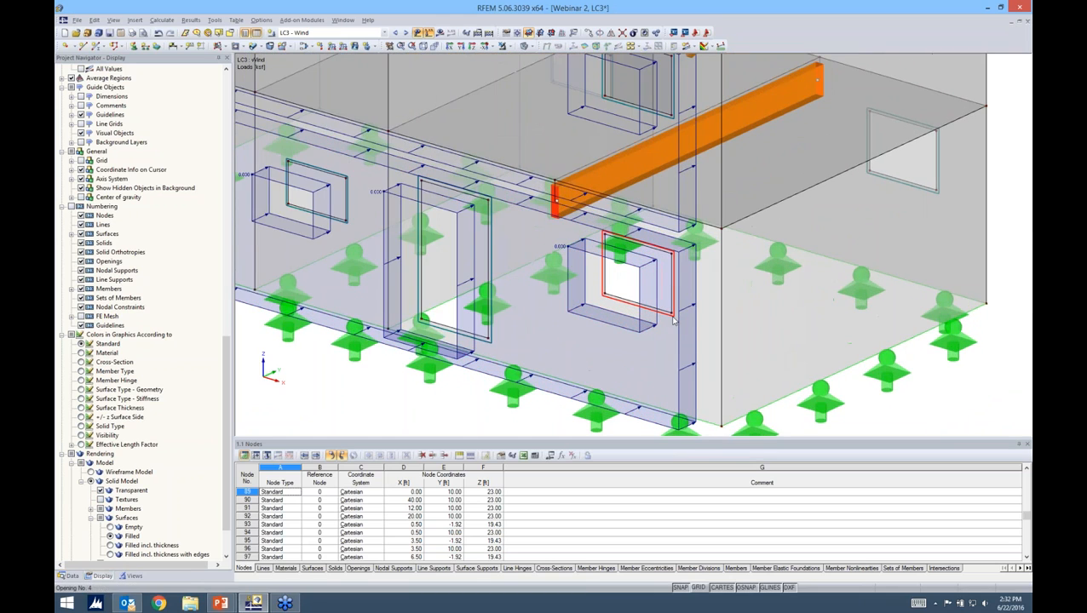
key("Delete")
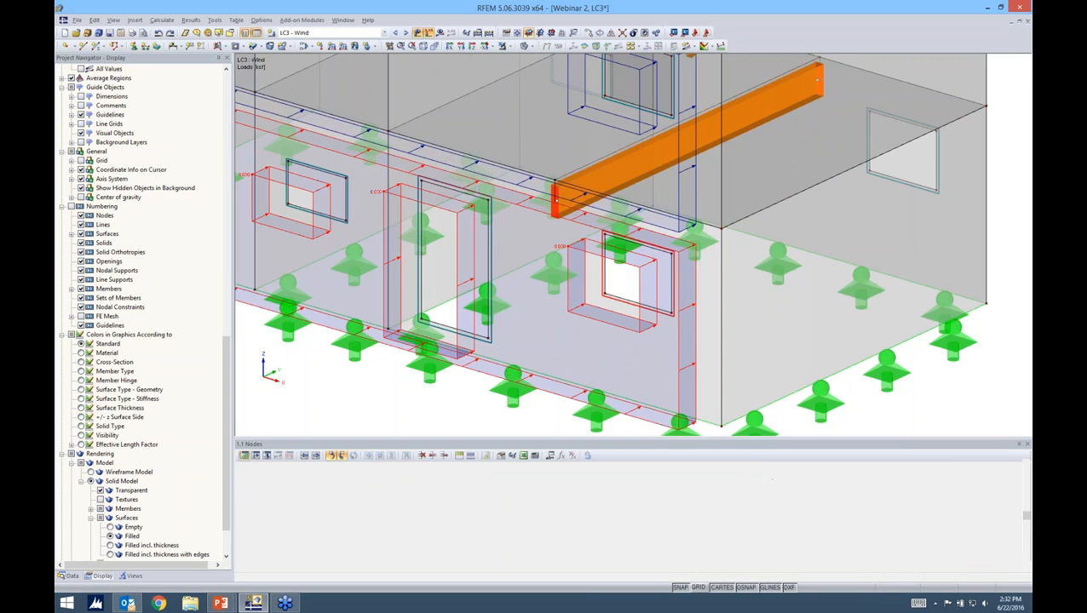
scroll(586, 238, "down", 5)
middle_click_drag(550, 360, 539, 389, "ctrl")
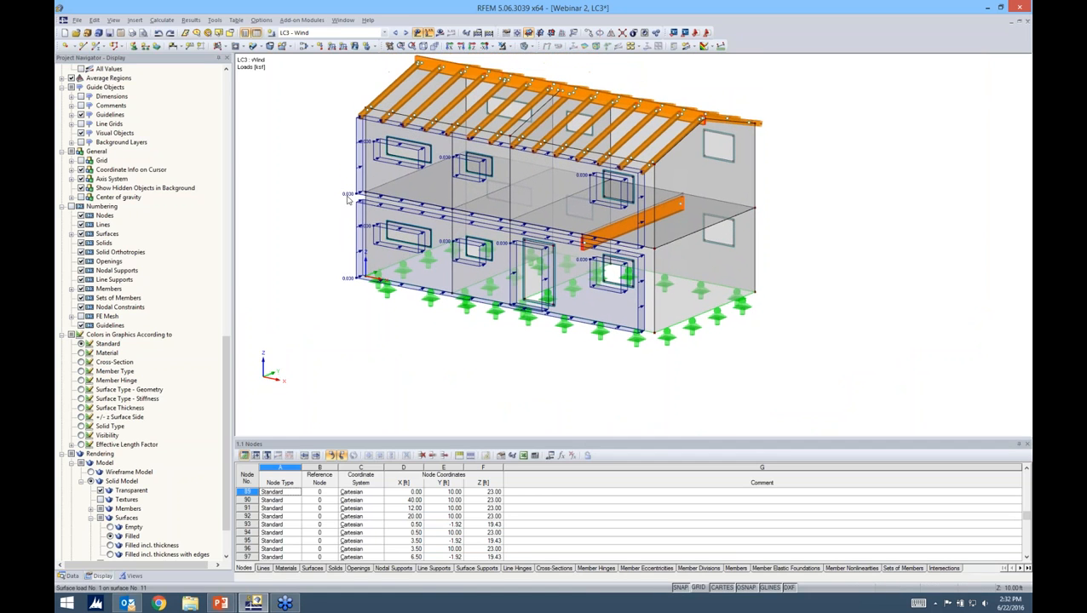
Step: Make LC4 - Snow the current load case and start generating ASCE/SEI 7-10 snow loads for a duopitch roof
left_click(305, 32)
left_click(303, 63)
left_click(215, 20)
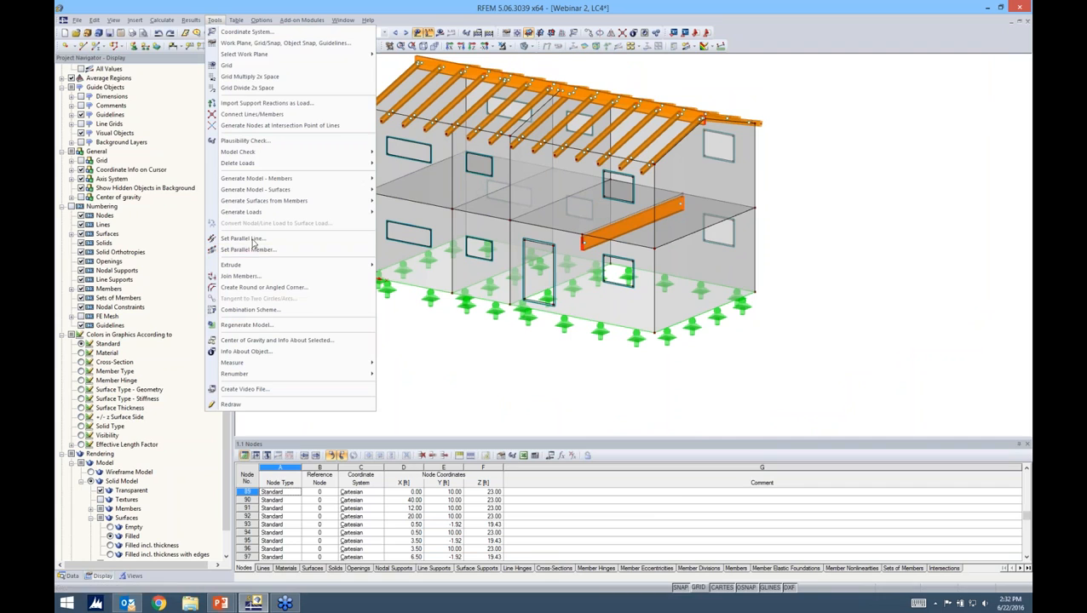
mouse_move(253, 212)
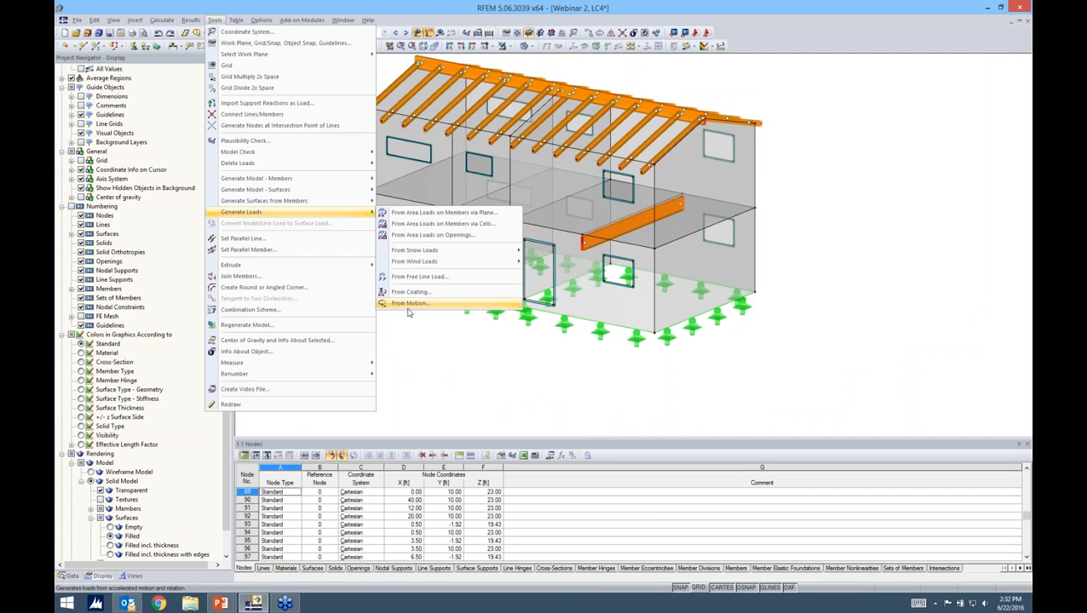
mouse_move(413, 253)
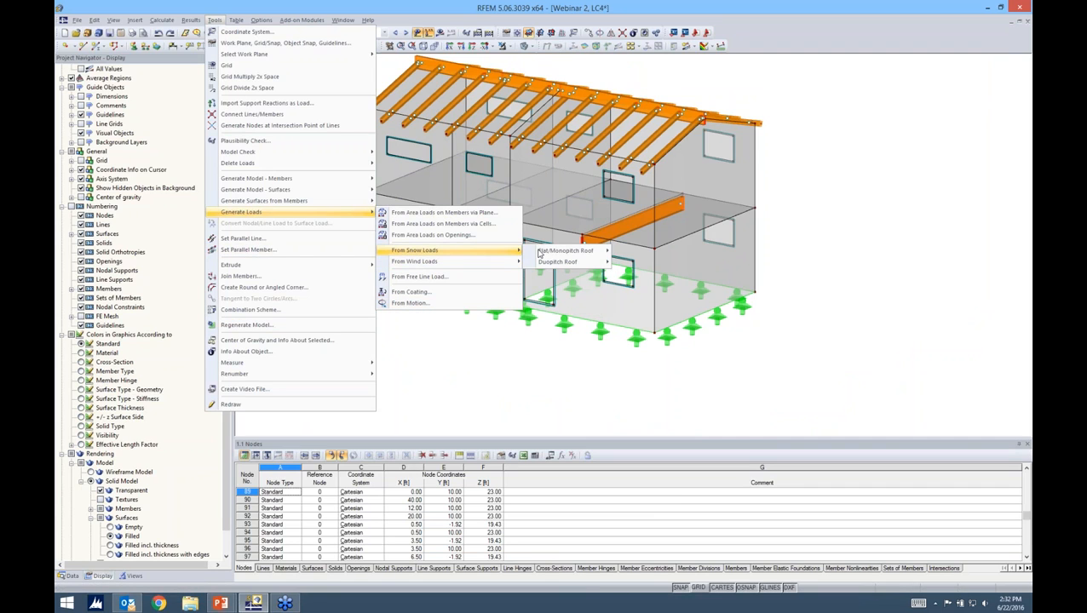
mouse_move(596, 262)
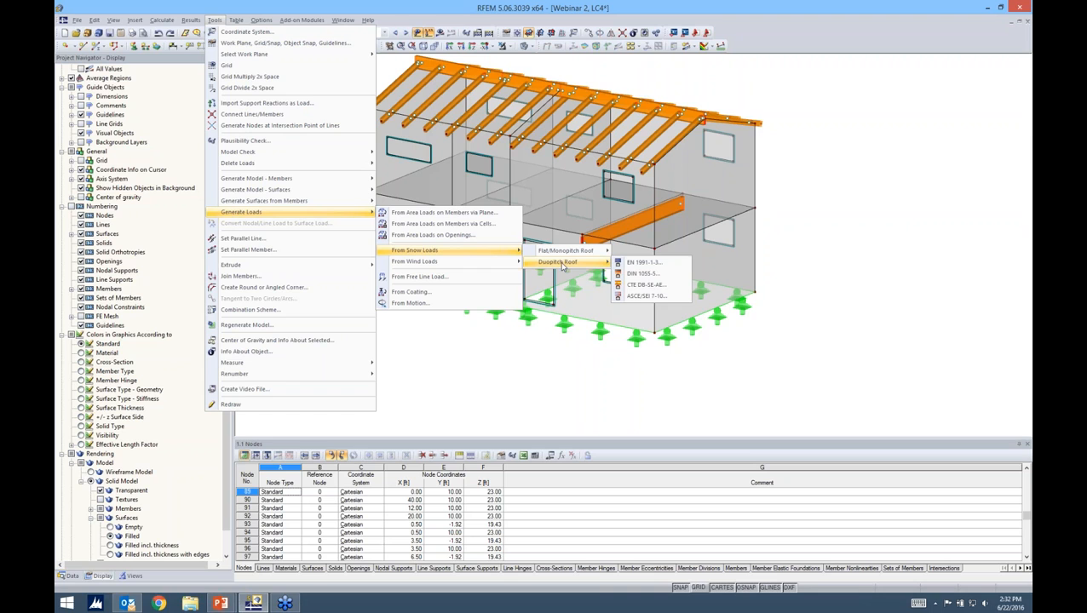
left_click(637, 297)
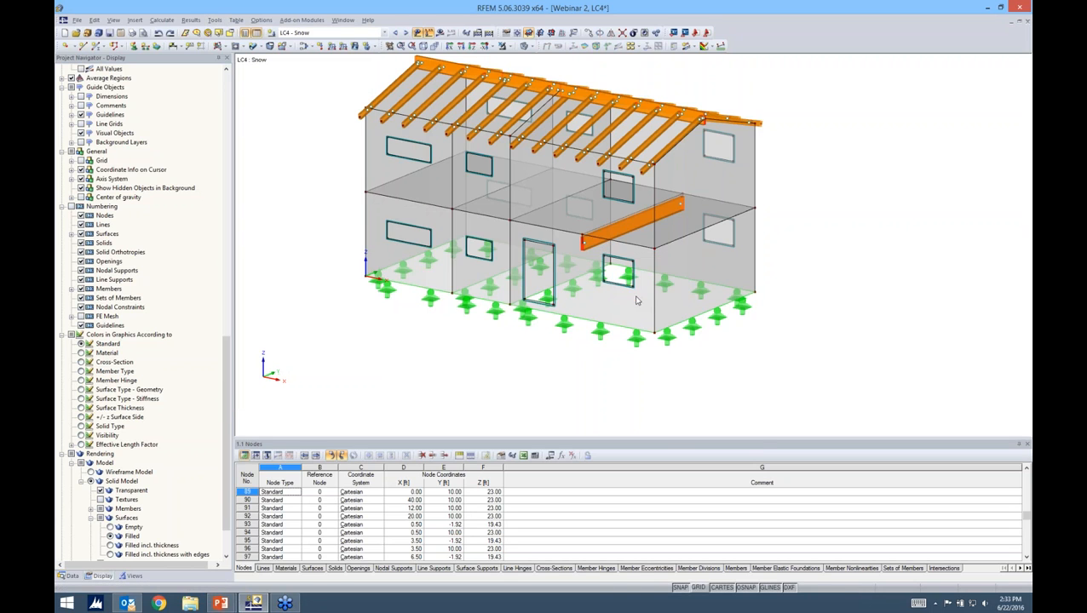
left_click_drag(623, 161, 761, 135)
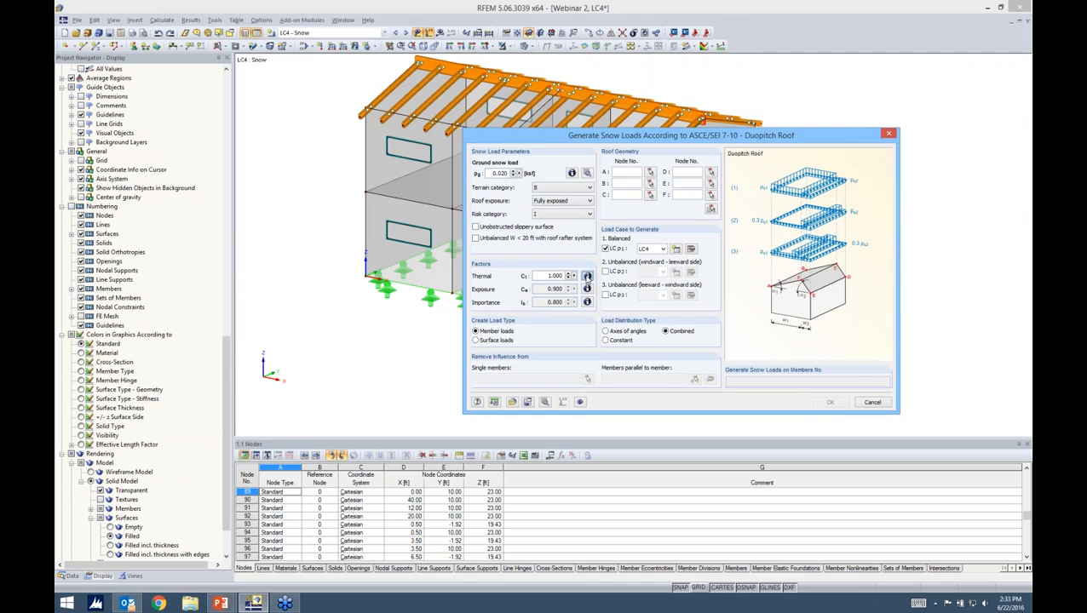
Step: Examine the reference tables for the thermal, exposure and importance factors in the snow load generator
left_click(587, 277)
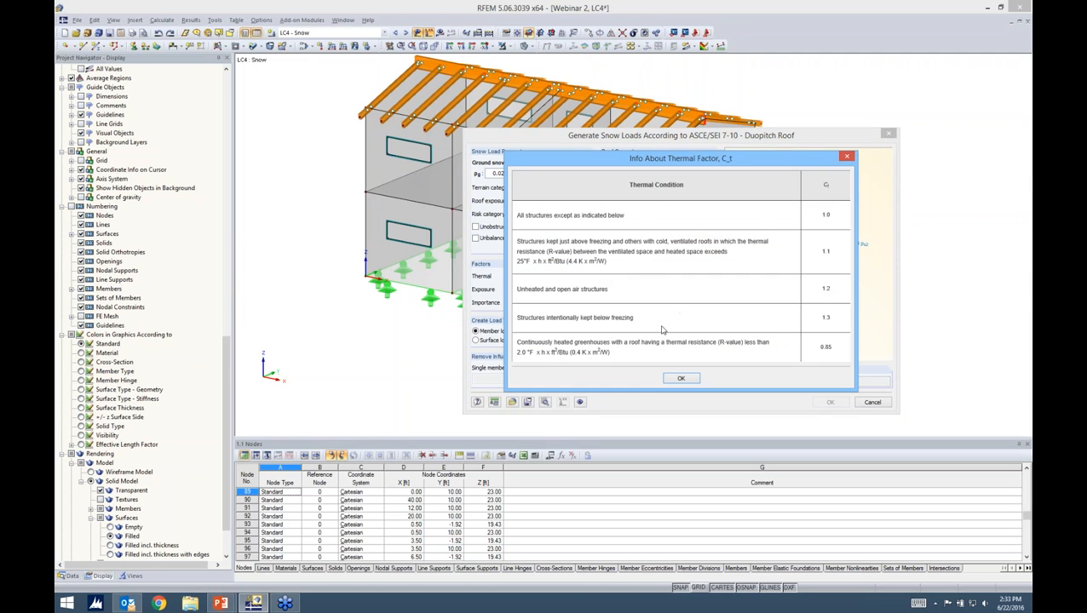
left_click(681, 378)
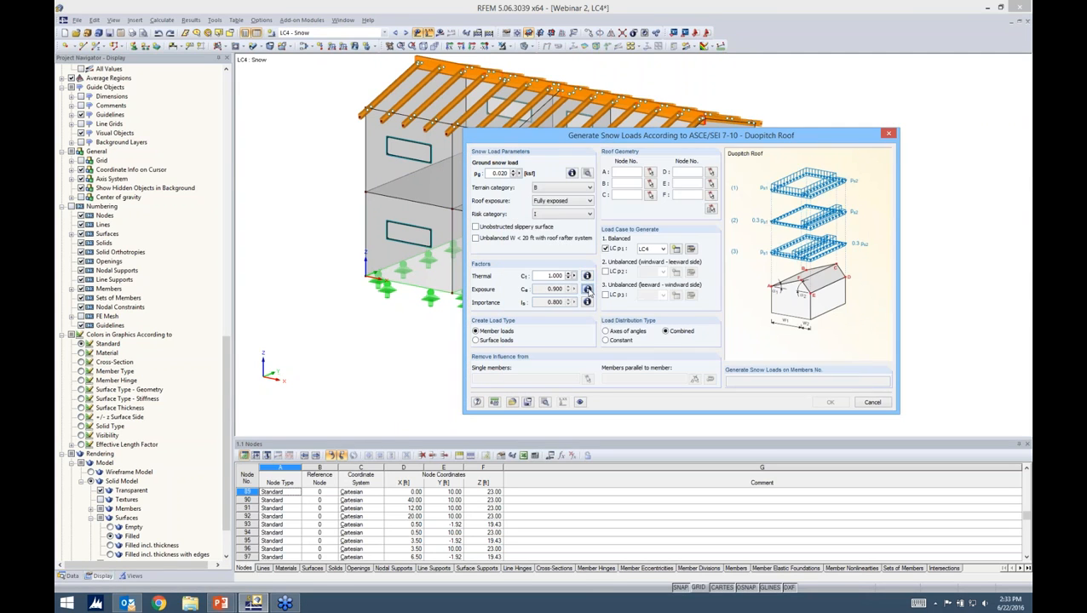
left_click(587, 290)
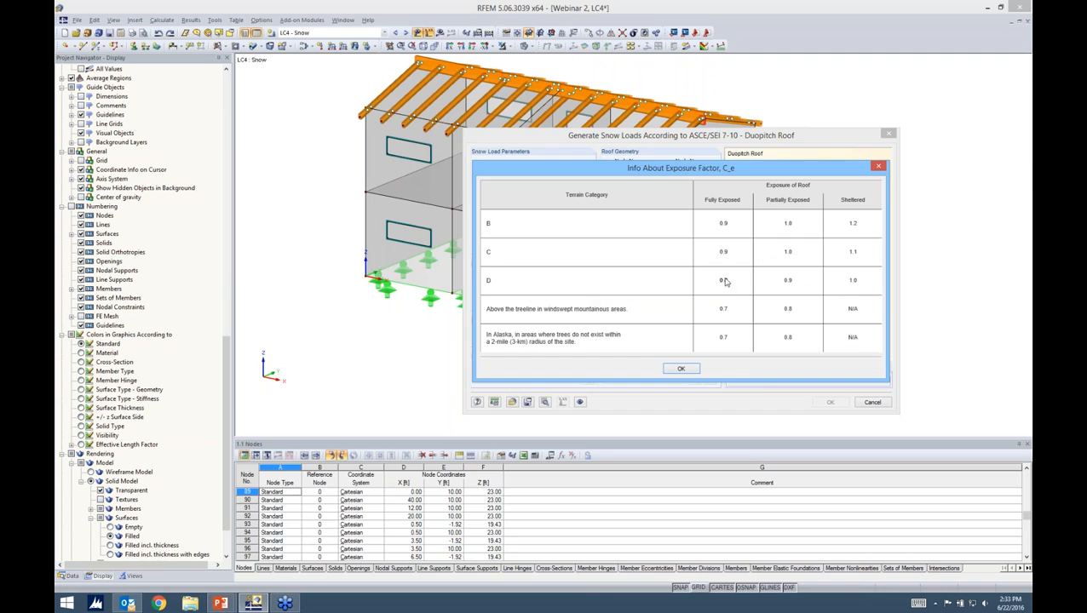
left_click(683, 370)
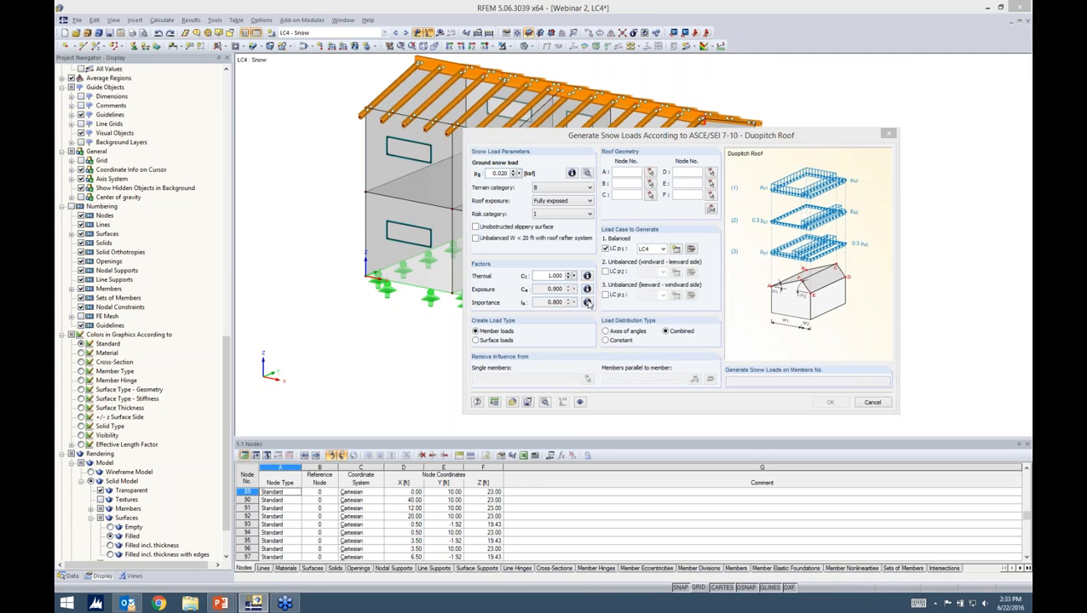
left_click(587, 302)
left_click(797, 179)
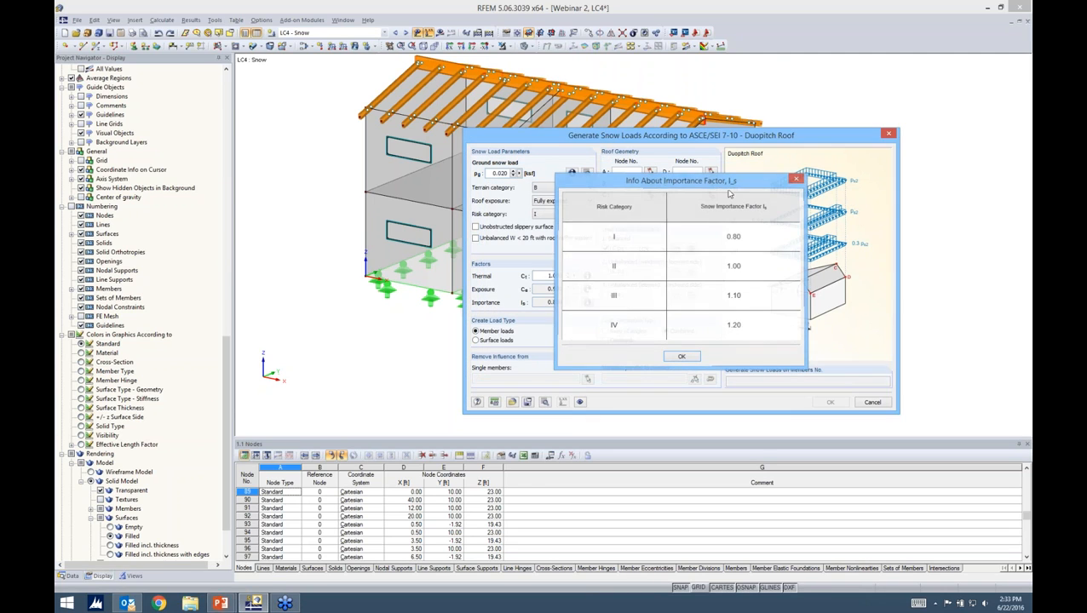
Step: Set the ground snow load to 0.040 ksf by choosing the matching zone on the US snow map
left_click(572, 173)
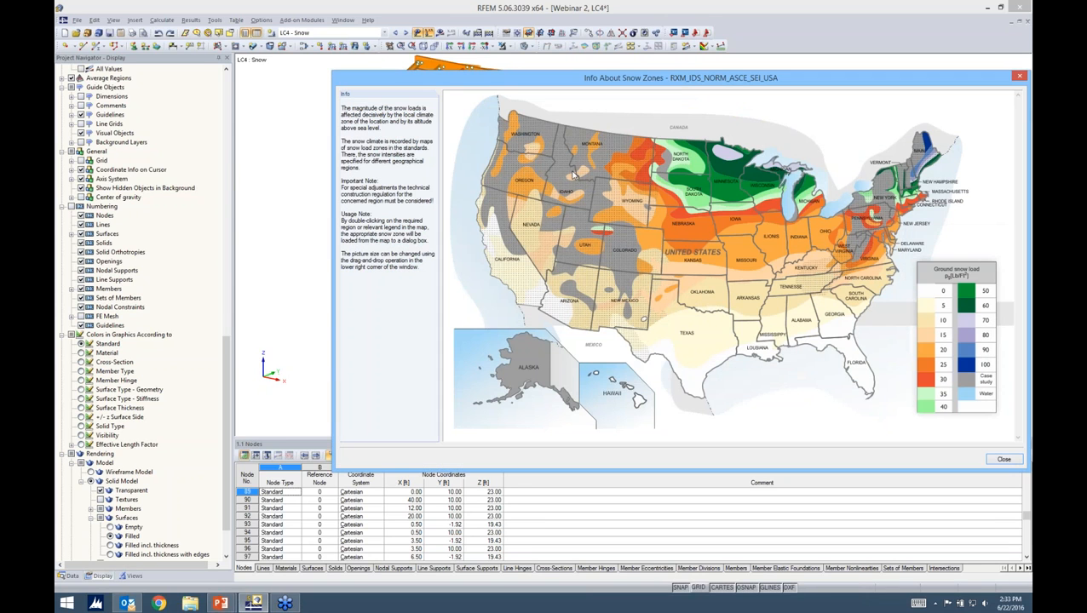
left_click_drag(676, 82, 605, 78)
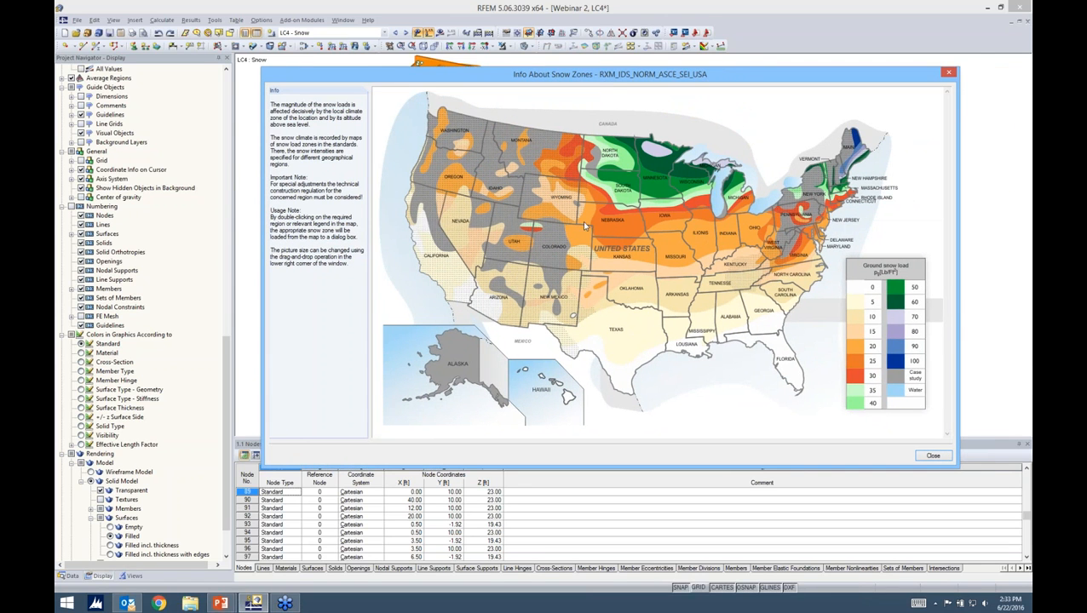
double_click(625, 197)
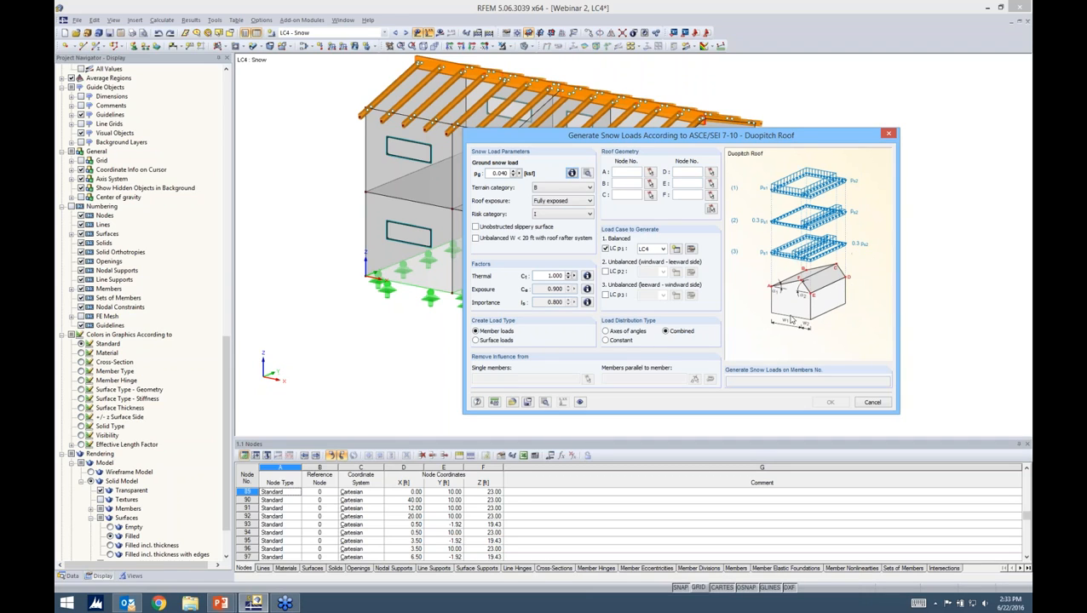
Step: Define the duopitch roof boundary graphically with nodes 93, 94, 135, 171, 90 and 76
left_click(709, 210)
scroll(456, 216, "up", 2)
middle_click_drag(456, 215, 443, 134, "ctrl")
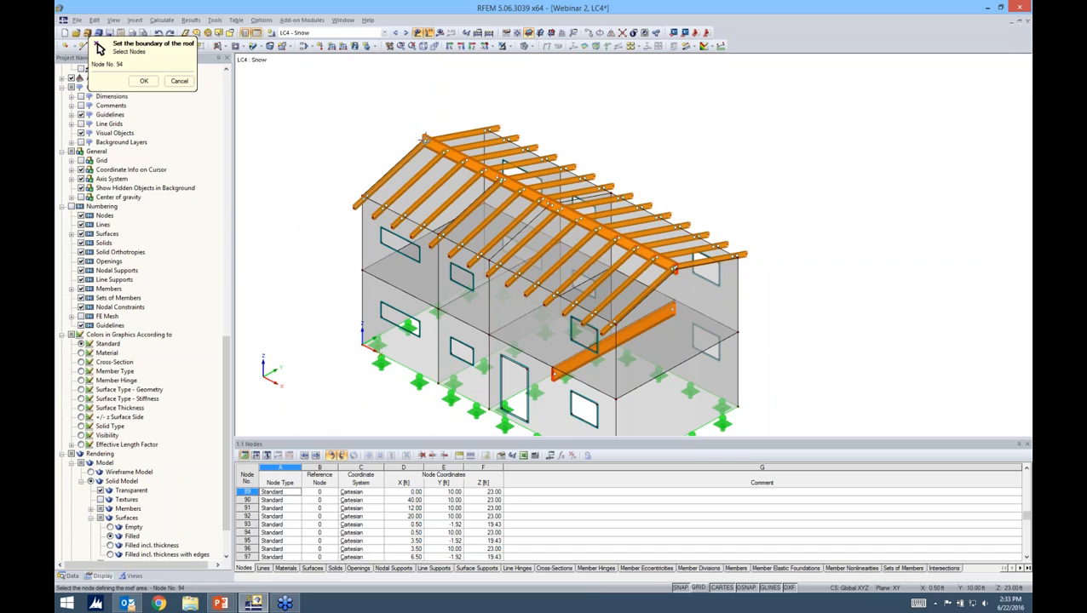
left_click(498, 129)
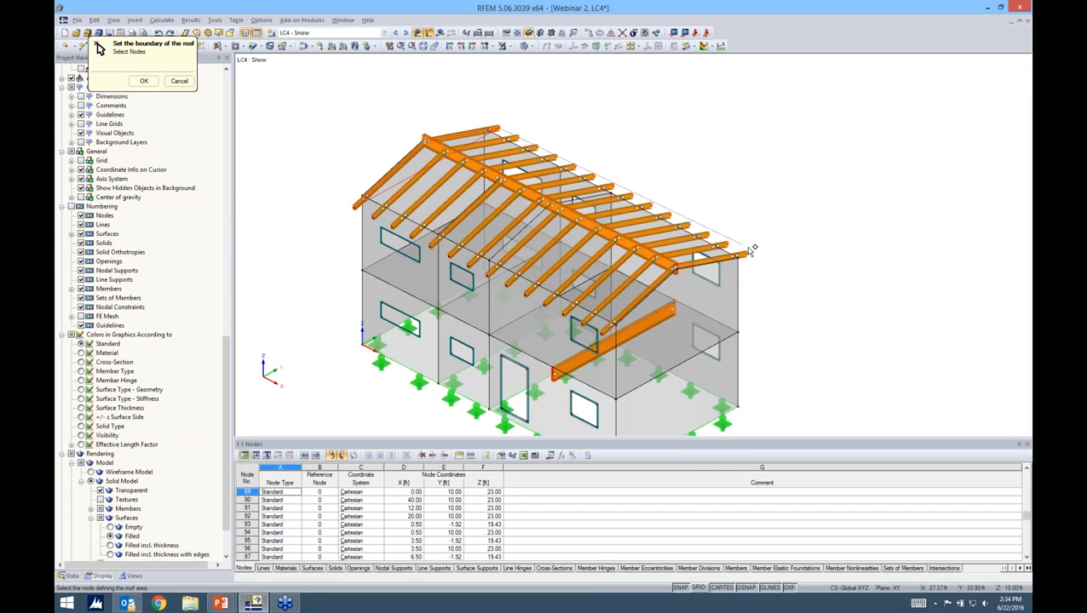
left_click(673, 267)
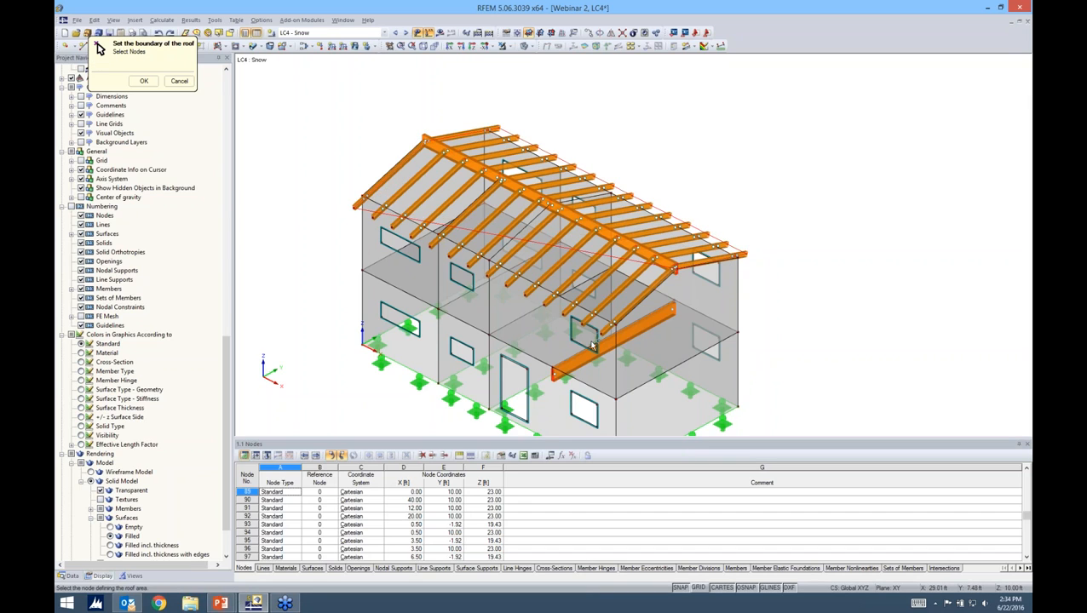
left_click(143, 80)
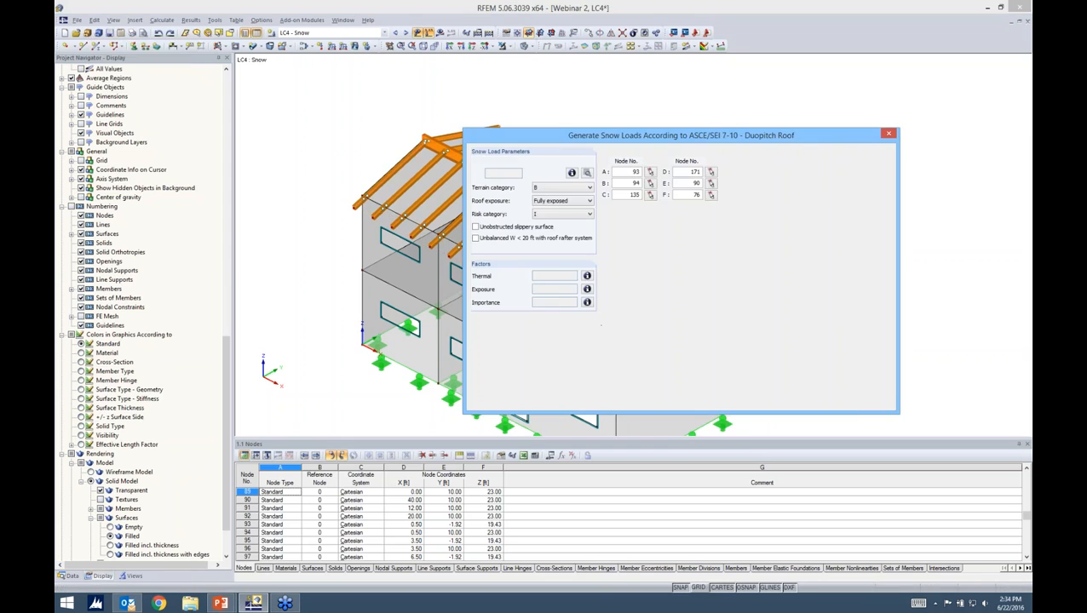
Step: Try redefining the roof boundary with nodes 93, 94, 135, 171, 130 and 76, and dismiss the snow load generator
left_click_drag(702, 142, 683, 116)
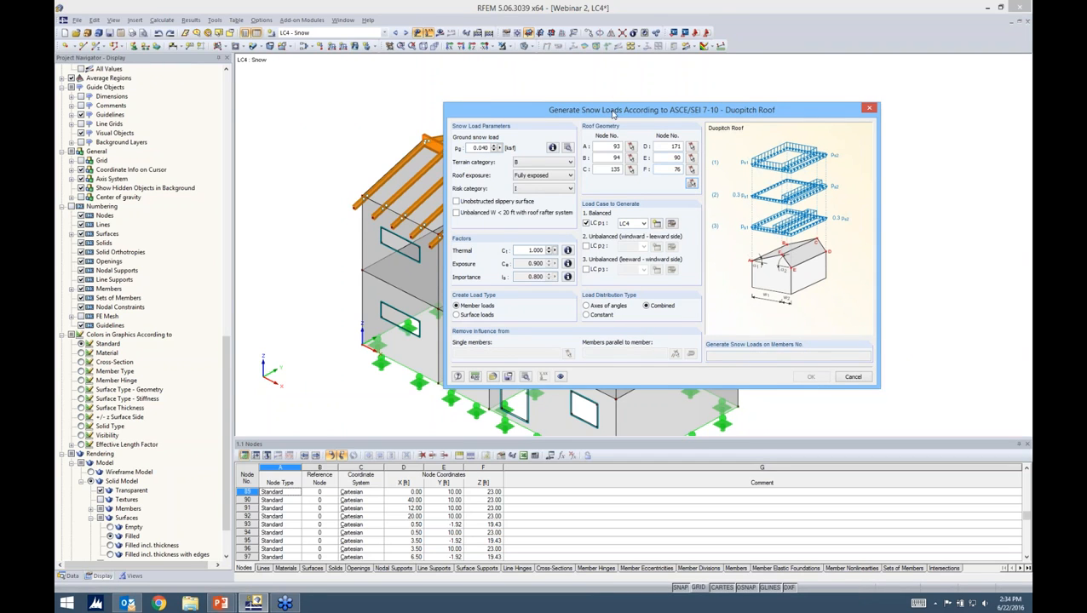
left_click_drag(613, 113, 591, 102)
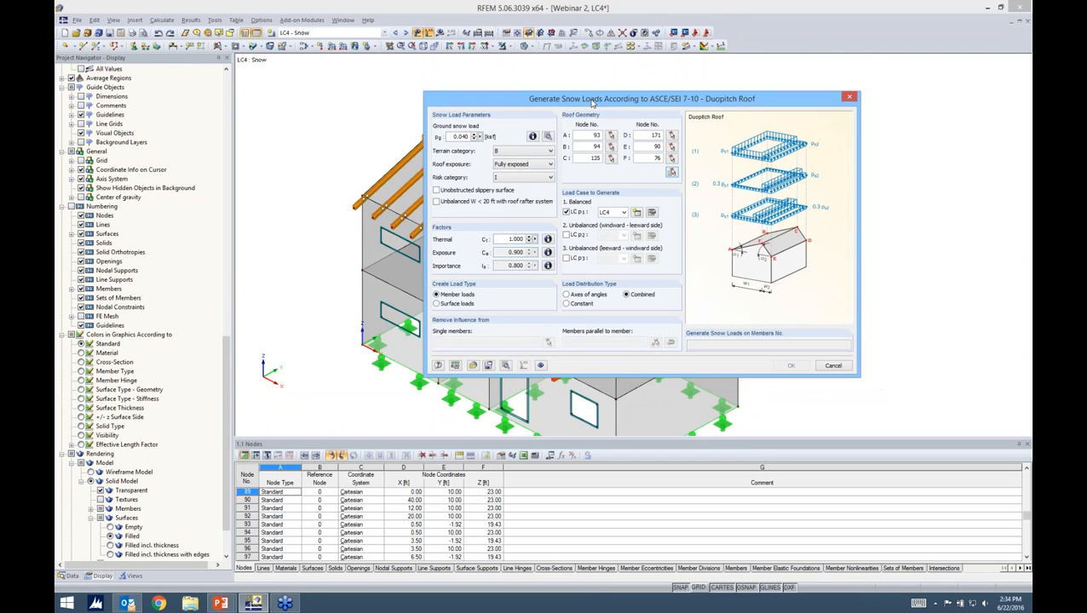
left_click(670, 172)
middle_click_drag(344, 221, 361, 181)
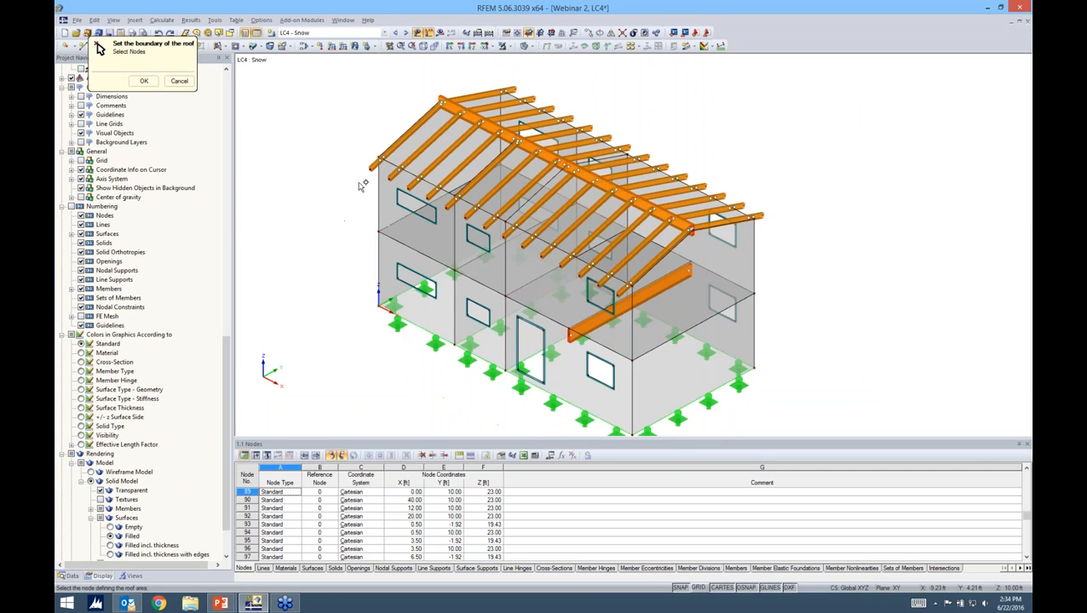
left_click(370, 169)
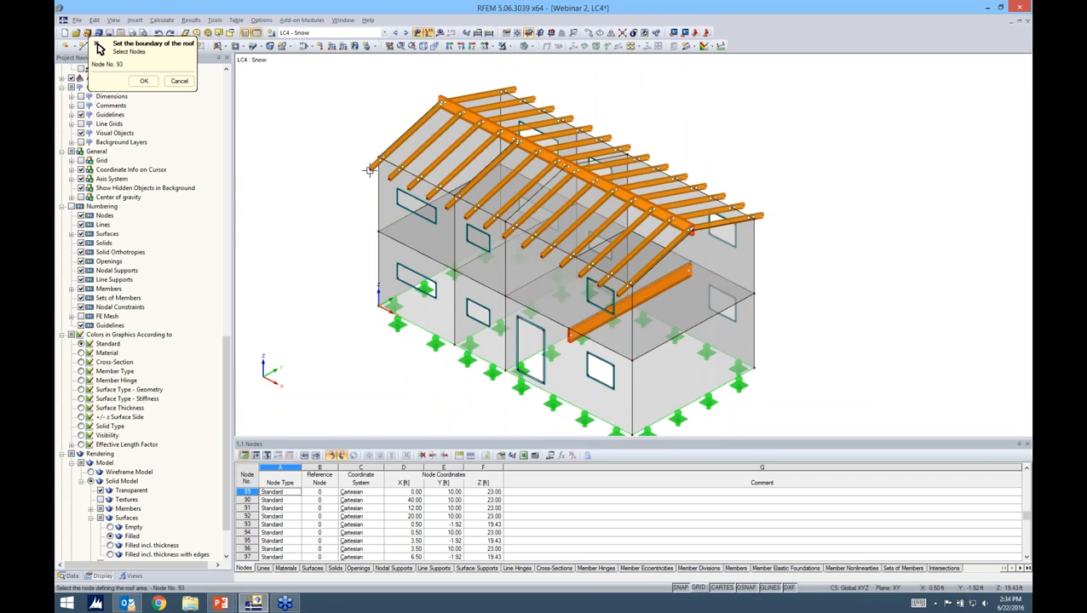
left_click(441, 103)
left_click(688, 228)
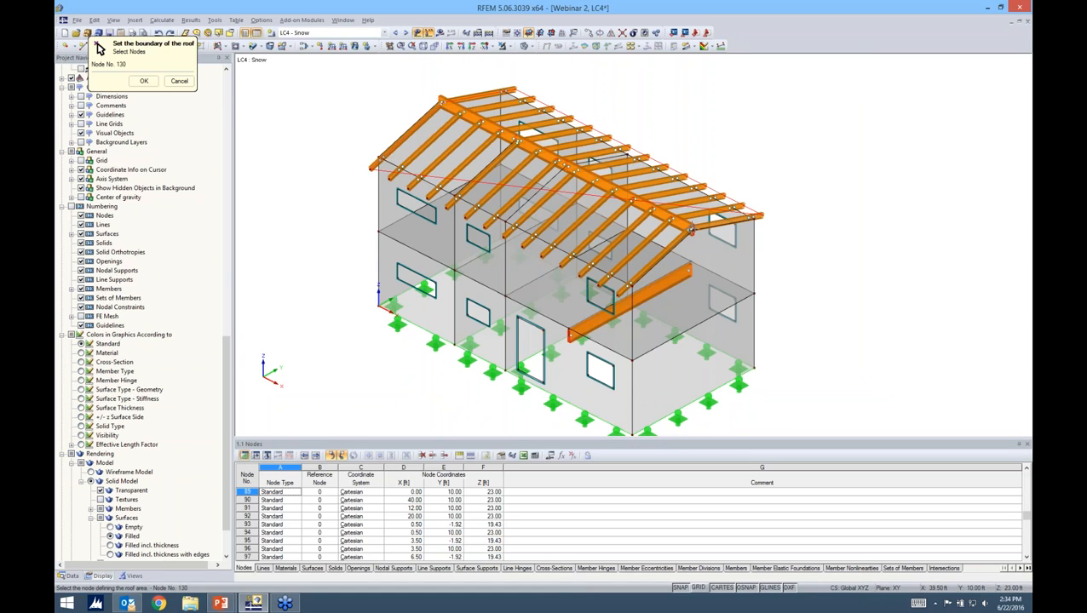
left_click(619, 295)
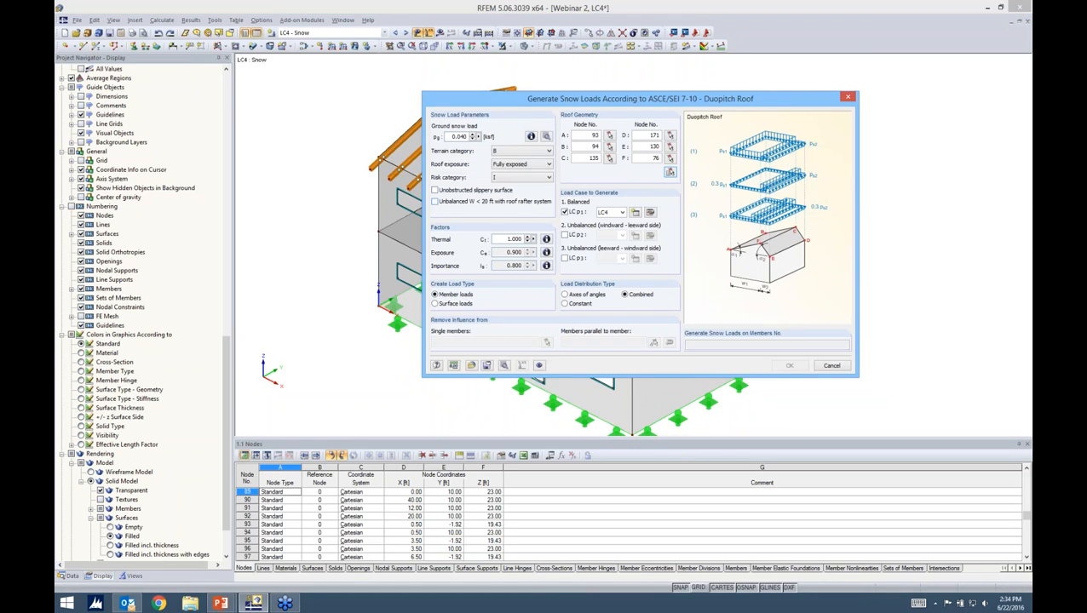
left_click(847, 97)
Step: Reopen the duopitch roof snow load generator and set the ground snow load to 0.040 ksf from the snow zone map
middle_click_drag(785, 219, 701, 200)
middle_click_drag(617, 209, 700, 236)
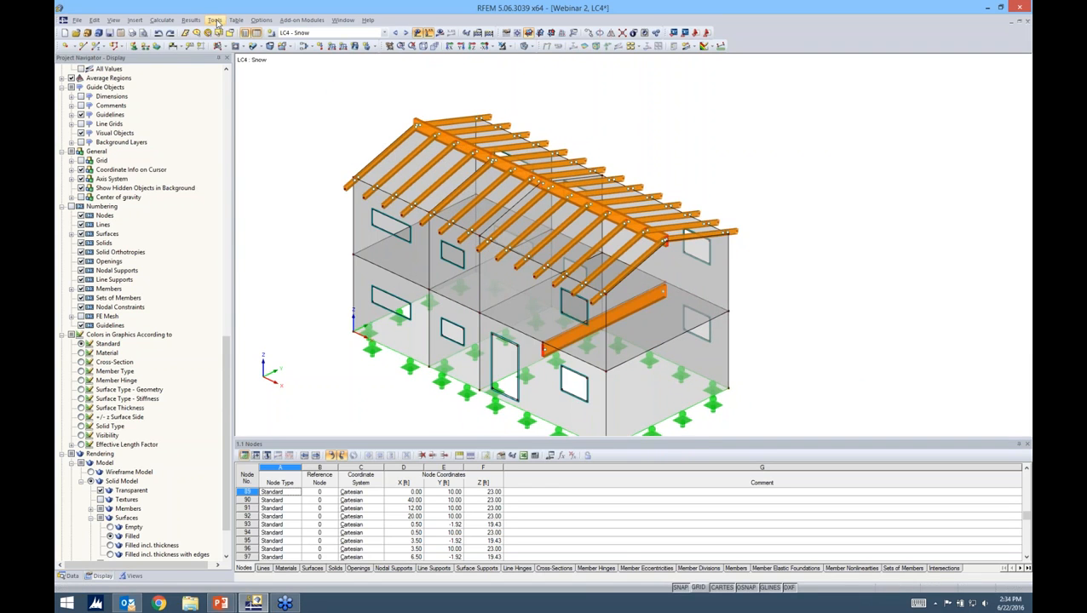
left_click(214, 20)
mouse_move(327, 213)
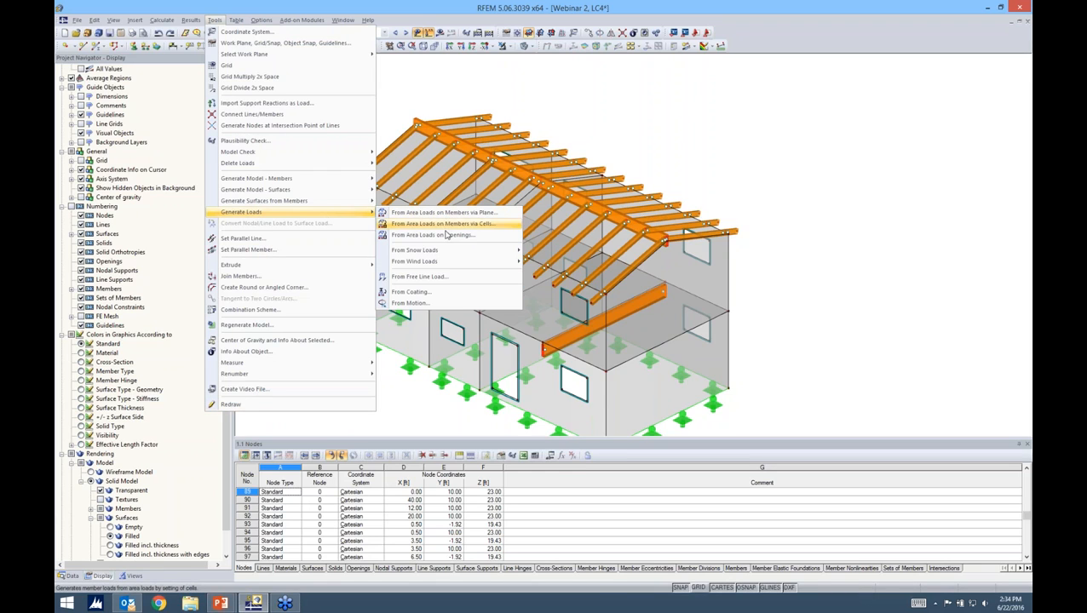
mouse_move(477, 251)
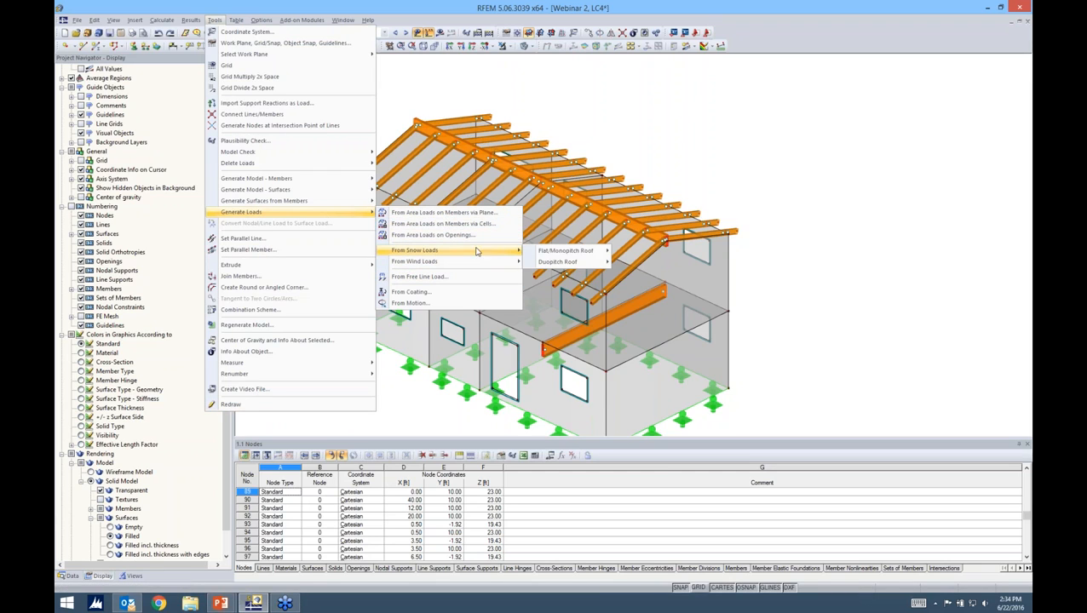
mouse_move(554, 261)
left_click(648, 297)
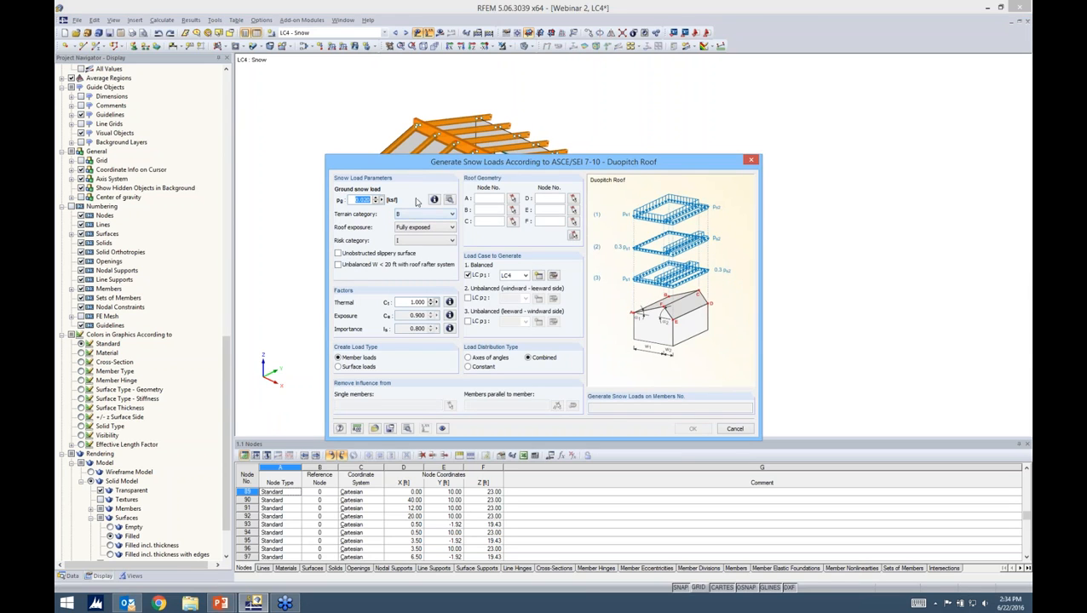
left_click(434, 199)
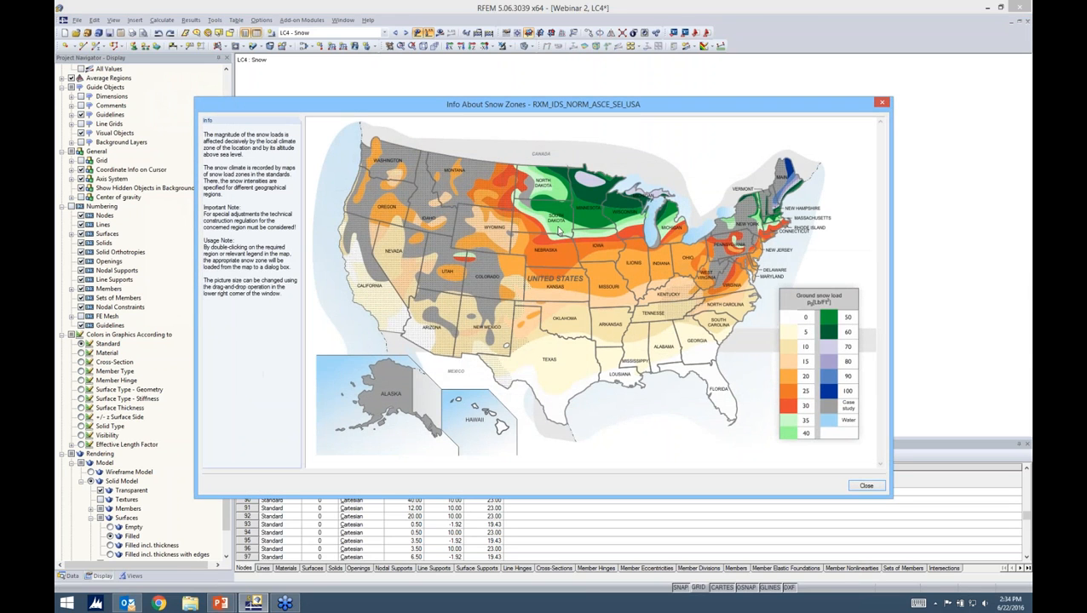
double_click(560, 230)
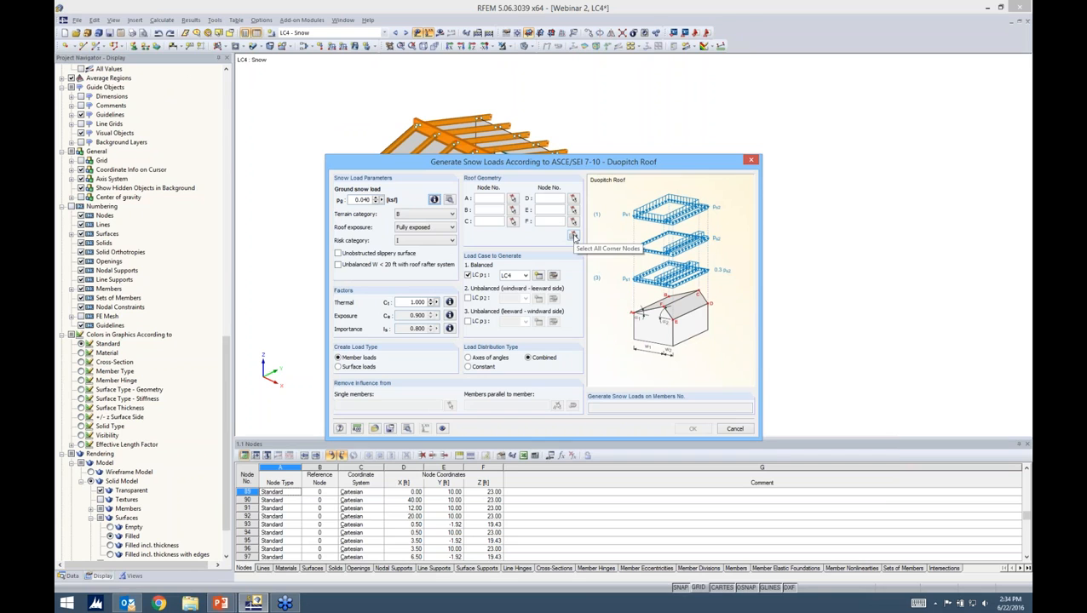
Step: Define the roof boundary graphically in wireframe display with corner nodes 93, 94, 135, 171, 130 and 129
left_click(574, 238)
left_click(529, 47)
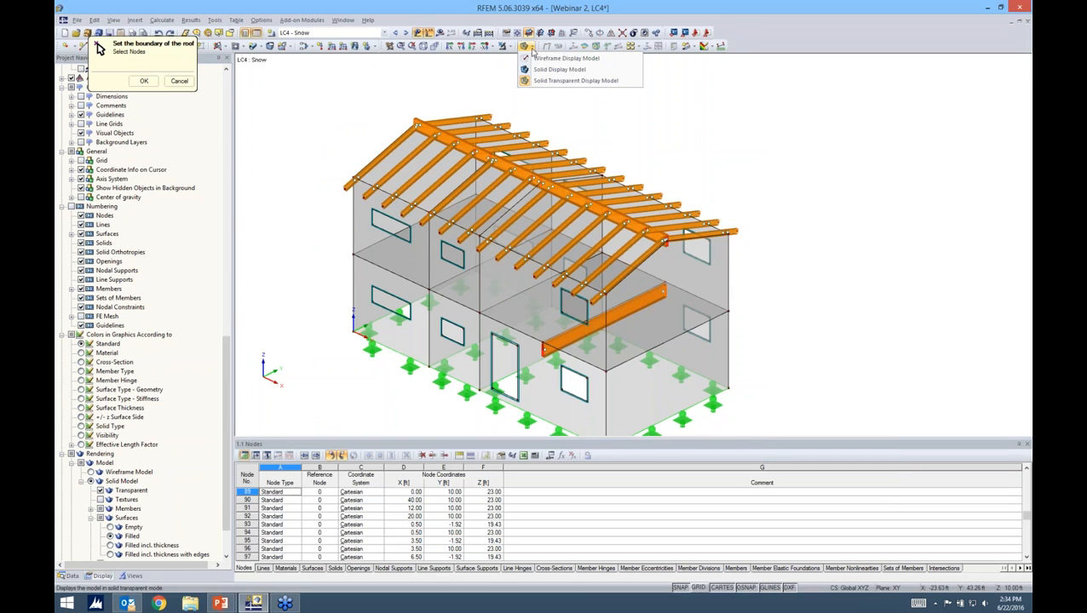
left_click(534, 58)
middle_click_drag(334, 216, 340, 239, "ctrl")
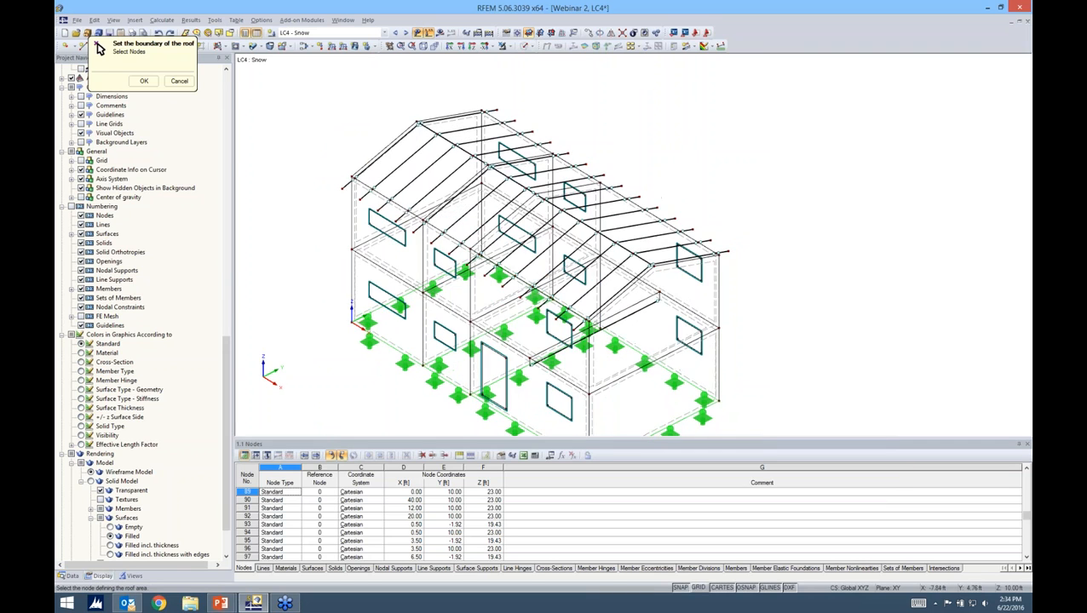
scroll(443, 140, "up", 2)
scroll(443, 141, "up", 2)
left_click(405, 108)
left_click(587, 76)
scroll(821, 240, "down", 1)
mouse_move(820, 240)
middle_mouse_down()
mouse_move(680, 148)
mouse_move(646, 106)
middle_mouse_up()
left_click(906, 246)
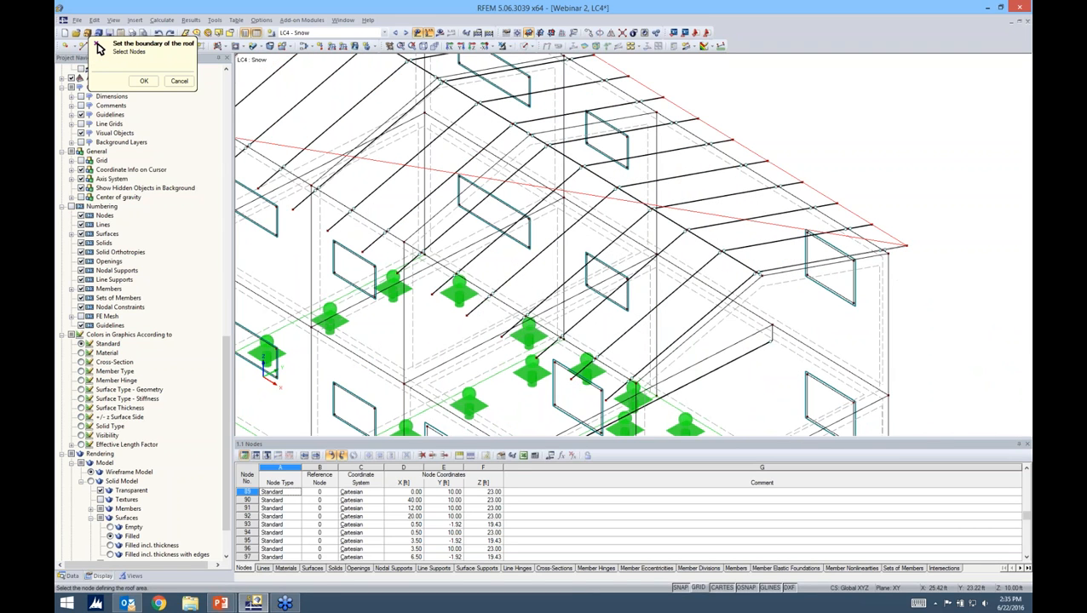
left_click(759, 273)
middle_click_drag(759, 274, 849, 105)
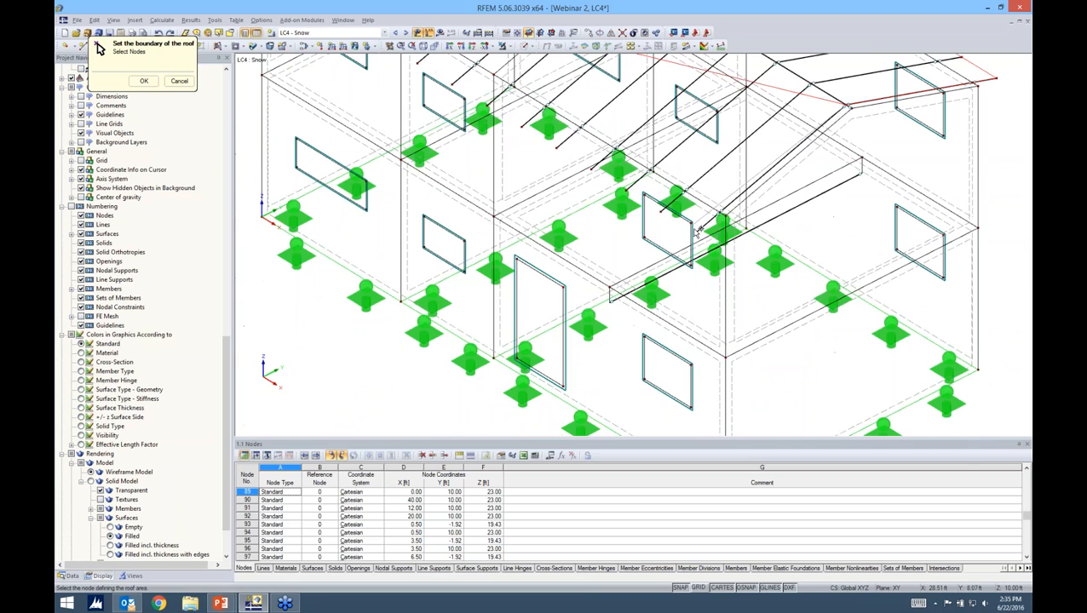
left_click(697, 230)
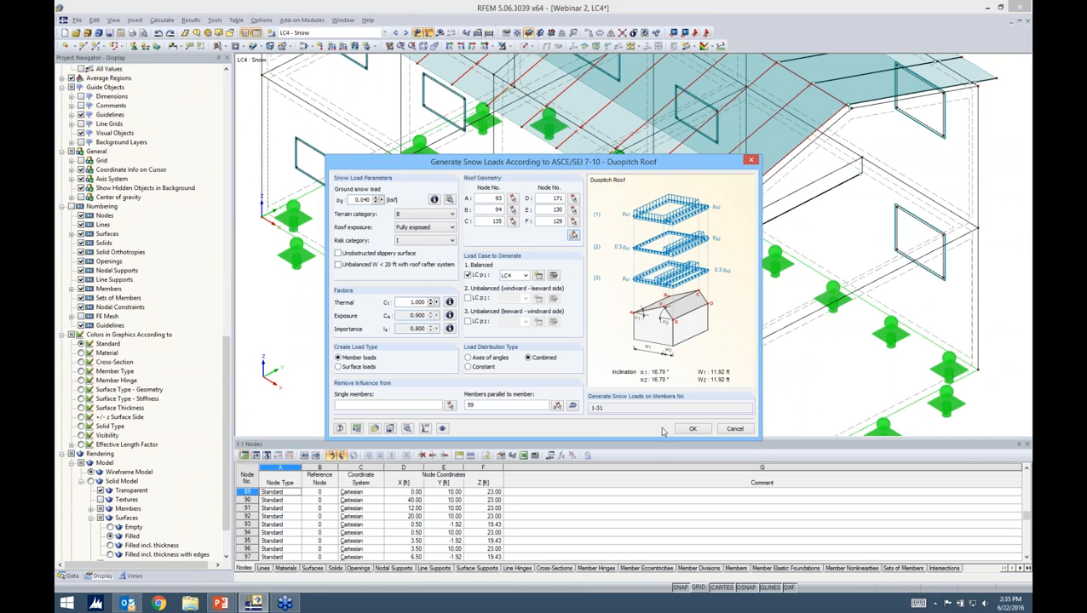
Step: Generate the balanced snow load in LC4 as member loads with combined distribution, and accept the generation summary
left_click_drag(584, 163, 687, 95)
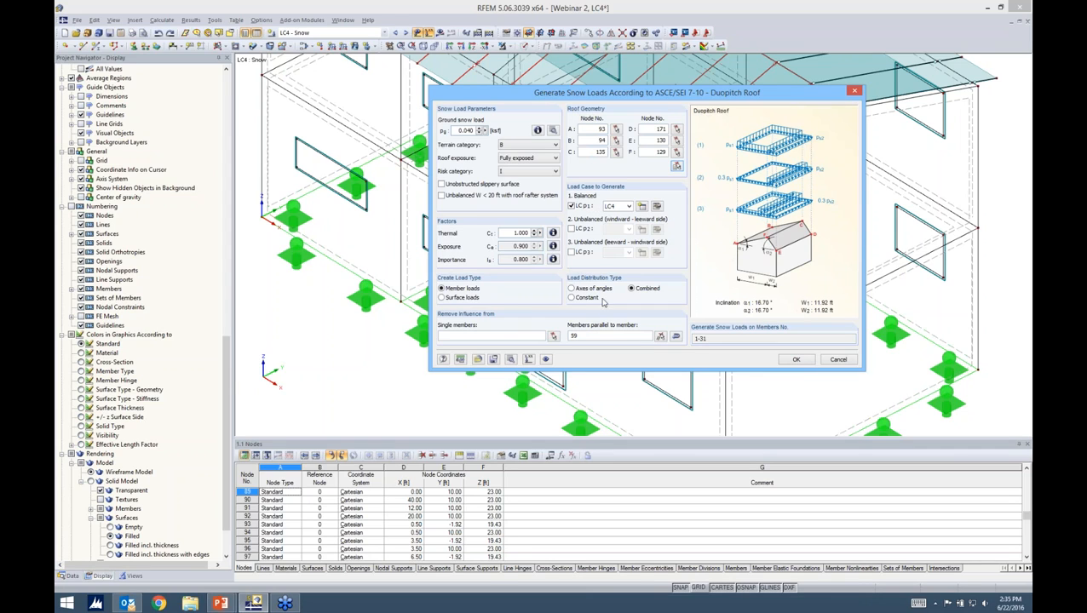
double_click(600, 335)
left_click(792, 362)
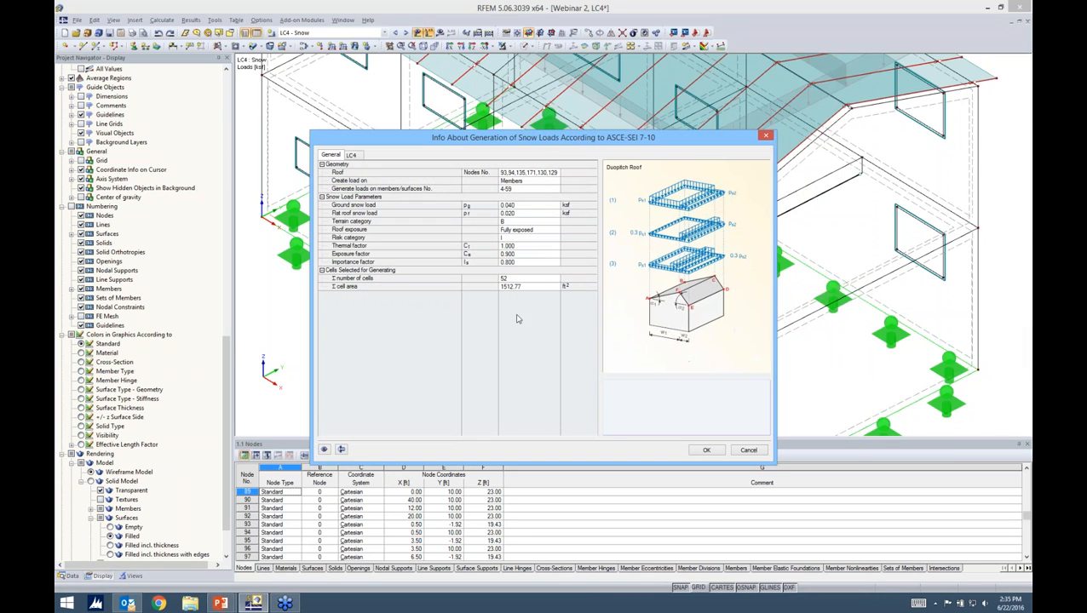
left_click(711, 449)
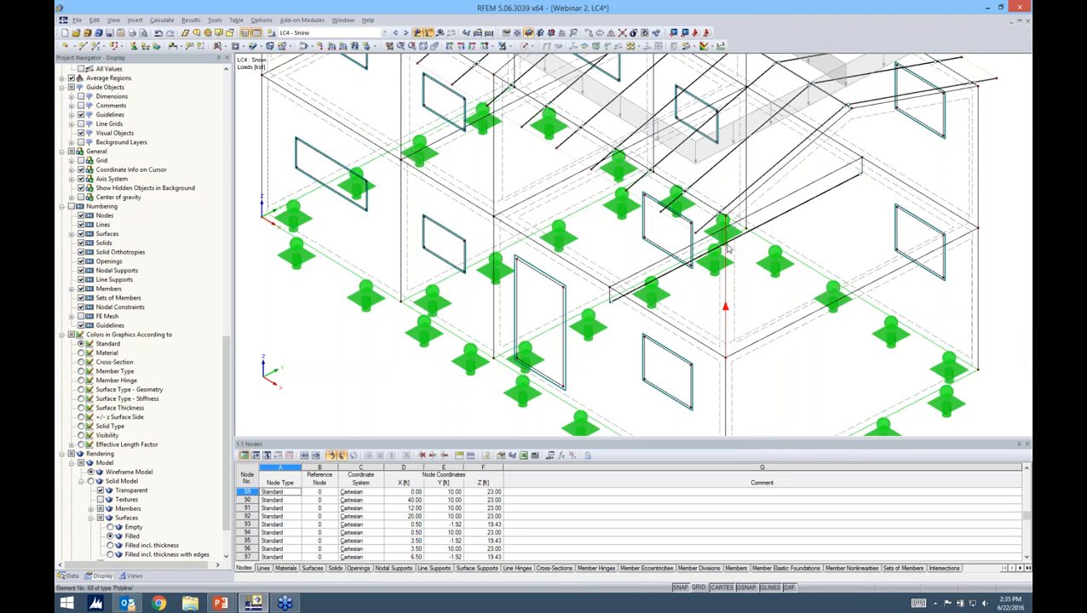
Step: Display the generated roof snow load as separate loads on the individual rafters
scroll(725, 253, "down", 5)
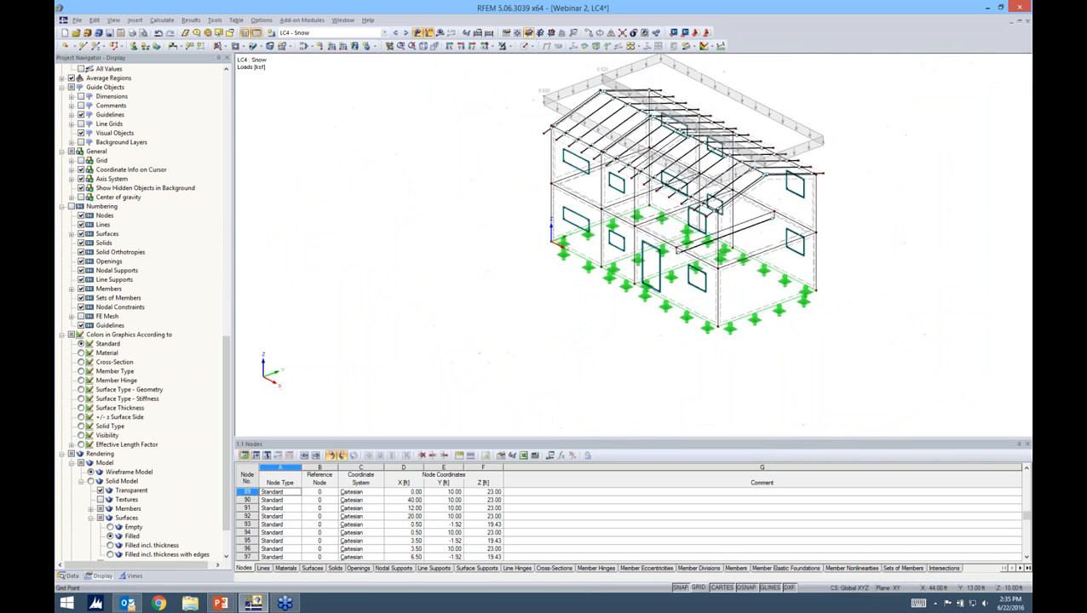
right_click(791, 140)
left_click(818, 175)
middle_click_drag(853, 179, 746, 251, "ctrl")
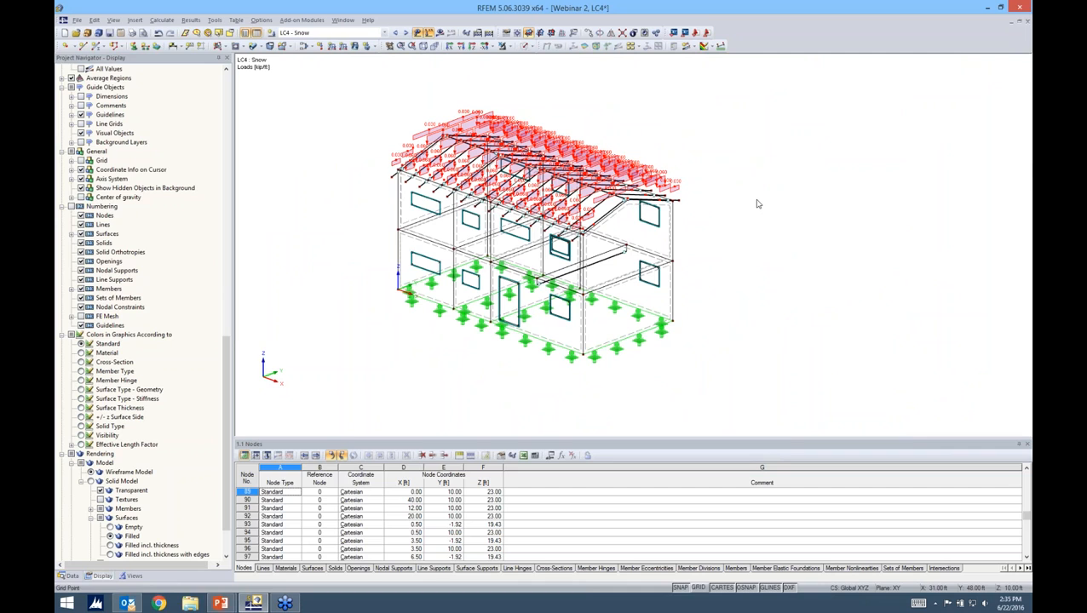
left_click(723, 259)
Step: Locate RF-LAMINATE in the project data tree, then switch to PowerPoint and show the first point on CLT design with RF-Laminate
left_click(68, 576)
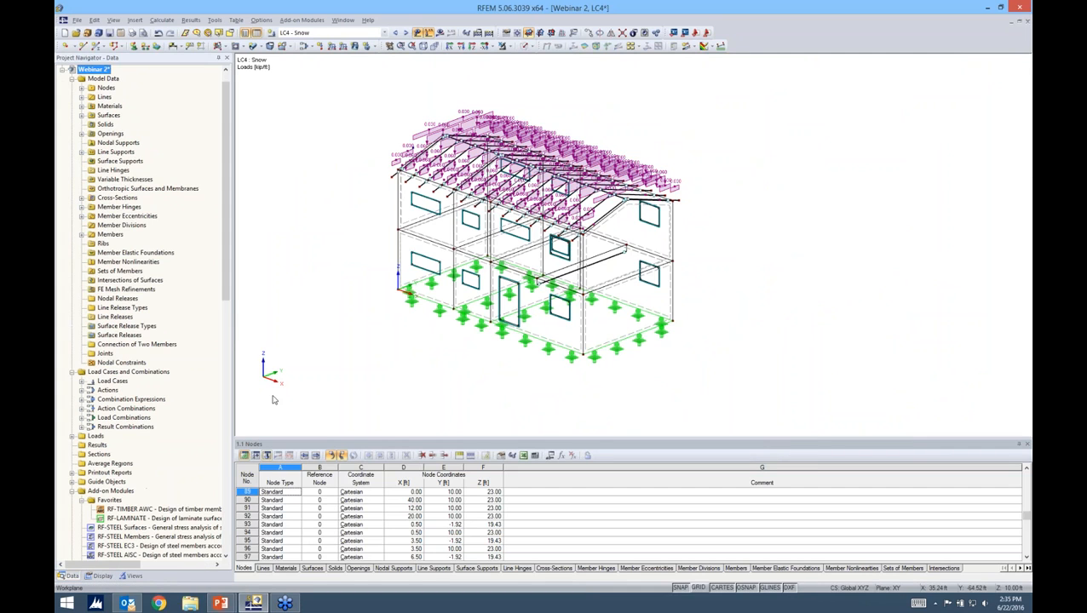
left_click_drag(227, 292, 227, 354)
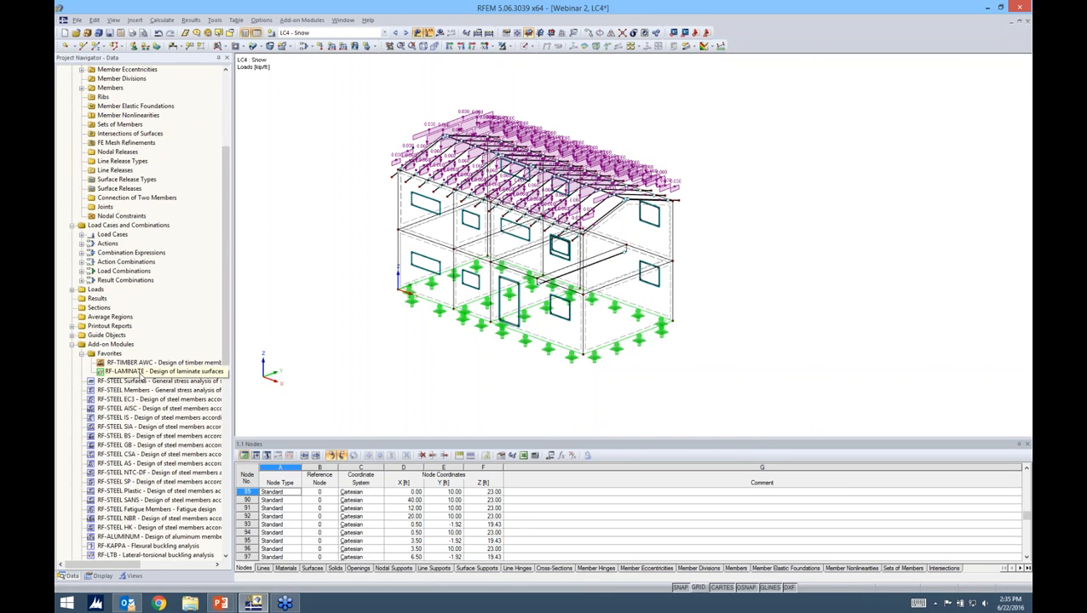
left_click(218, 603)
left_click(277, 549)
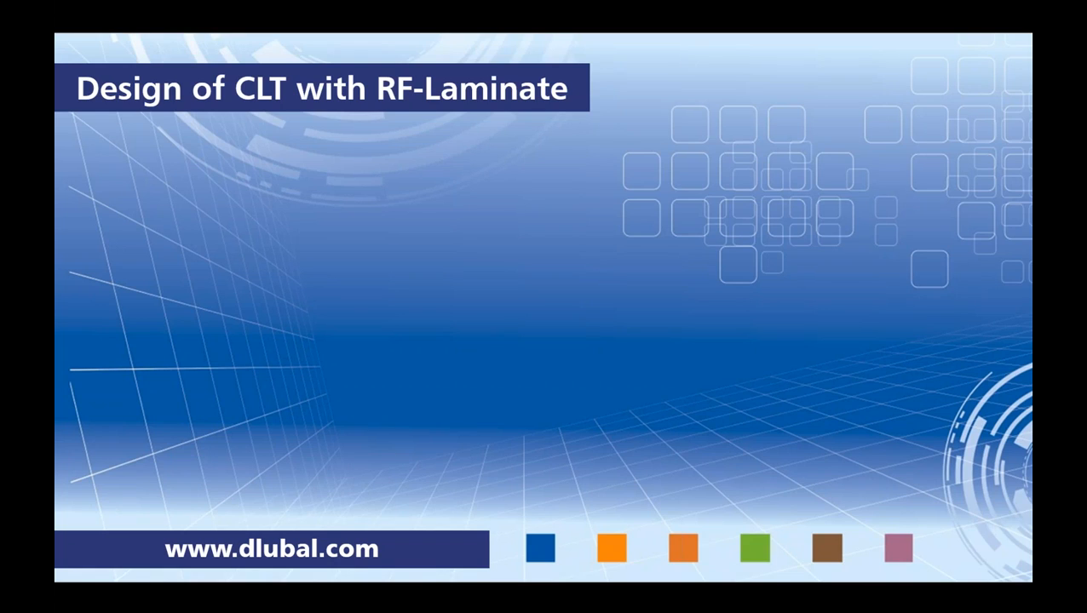
key("Right")
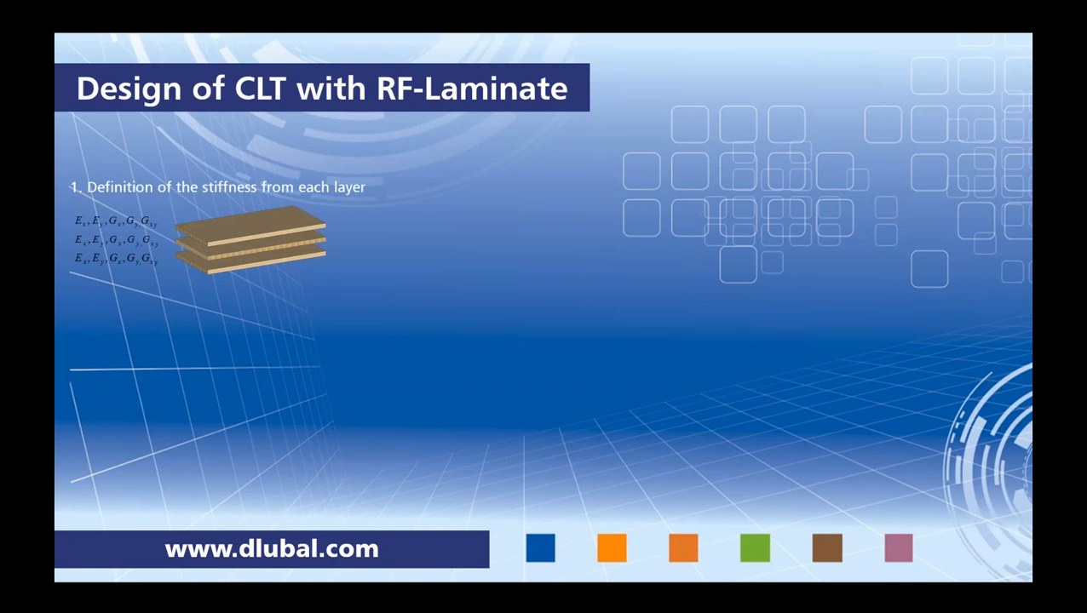
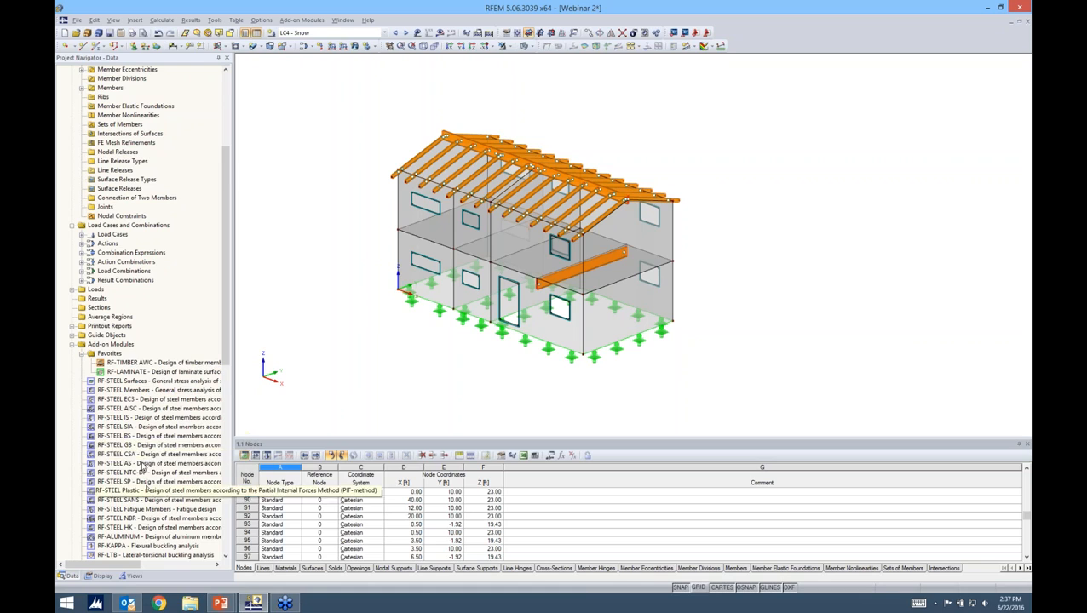
Step: Start the RF-LAMINATE add-on module and include all surfaces in the design
right_click(143, 368)
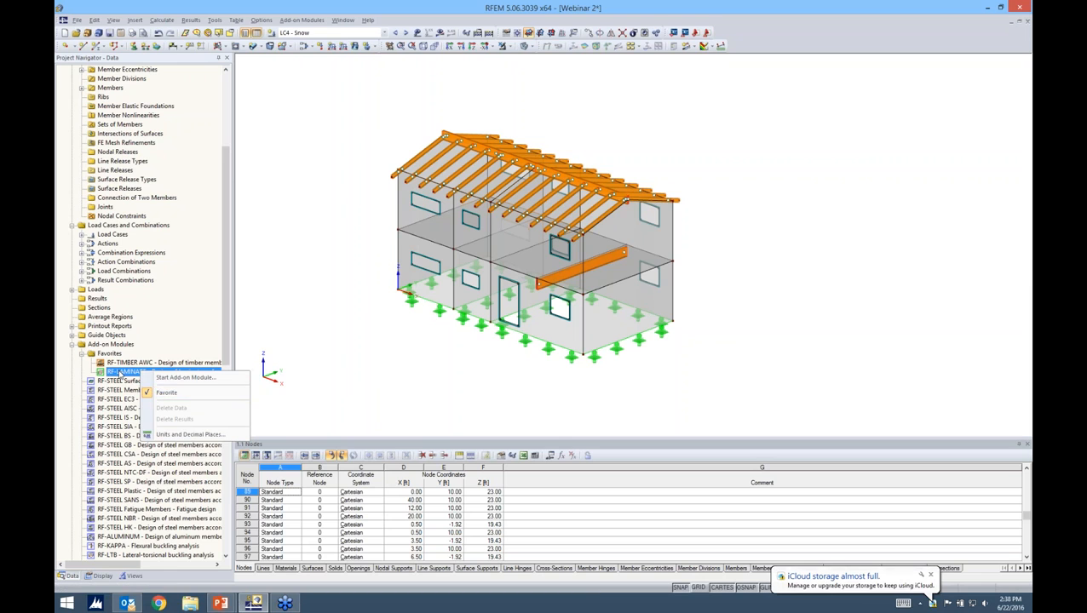
left_click(184, 377)
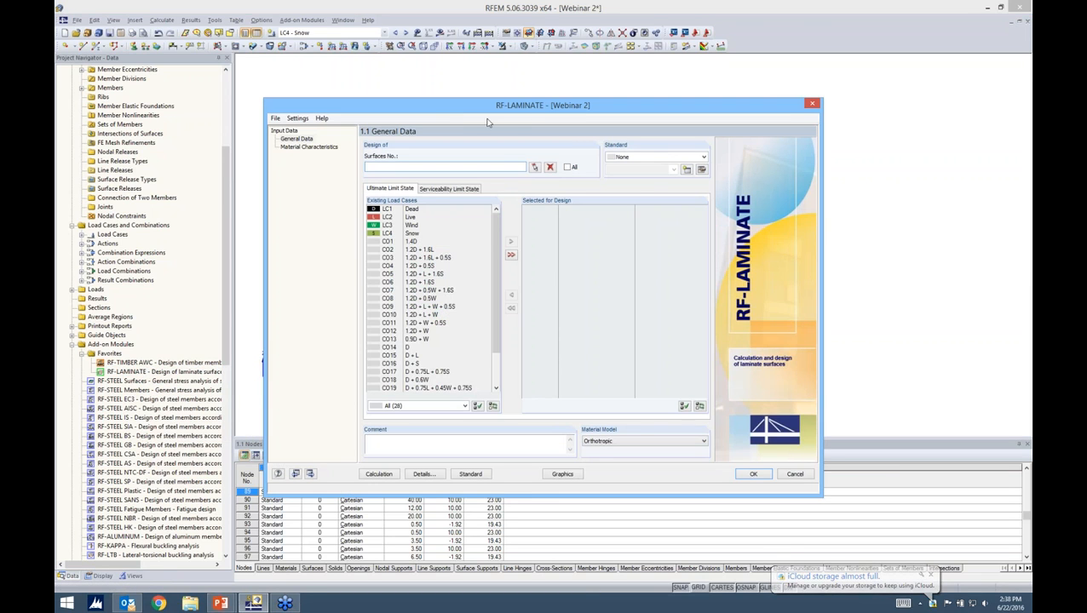
left_click_drag(490, 117, 502, 111)
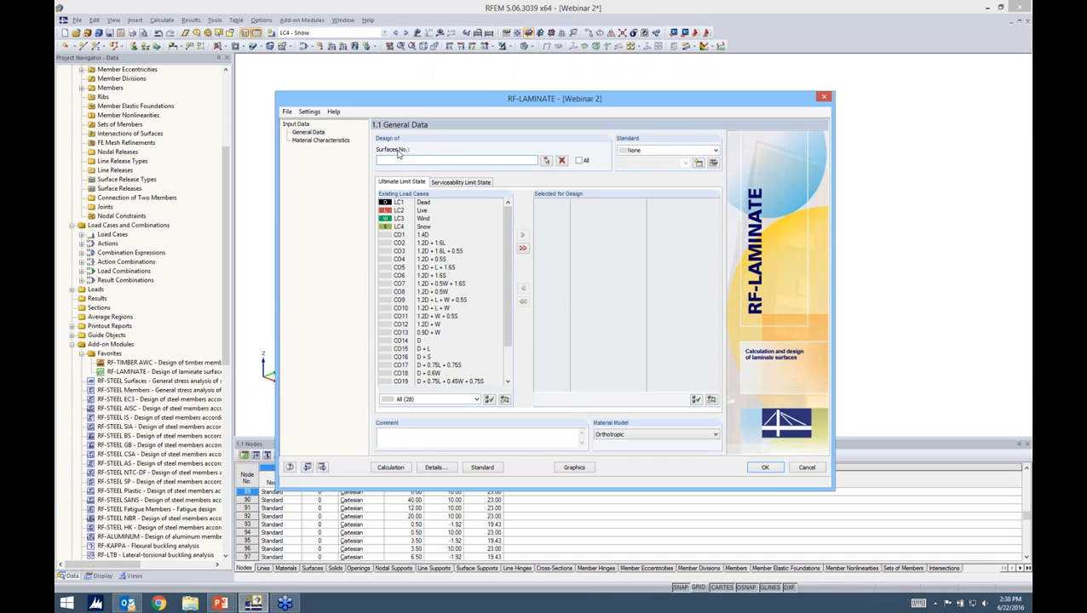
left_click(579, 161)
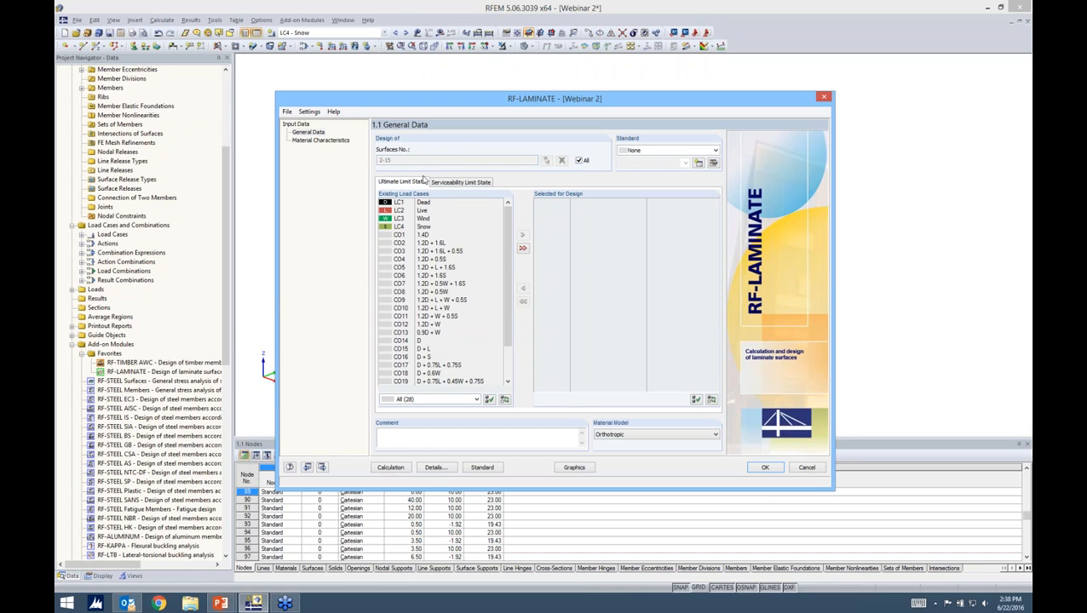
Step: Set the design standard to ANSI/AWC NDS-2015 with the ASD Allowable Stress Design method
left_click(643, 151)
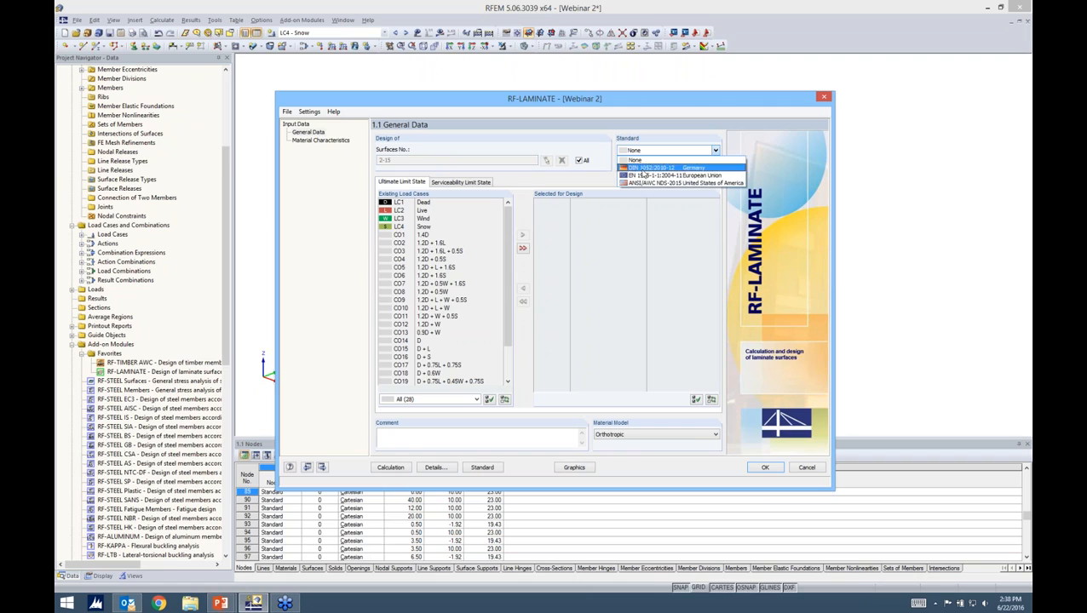
left_click(645, 184)
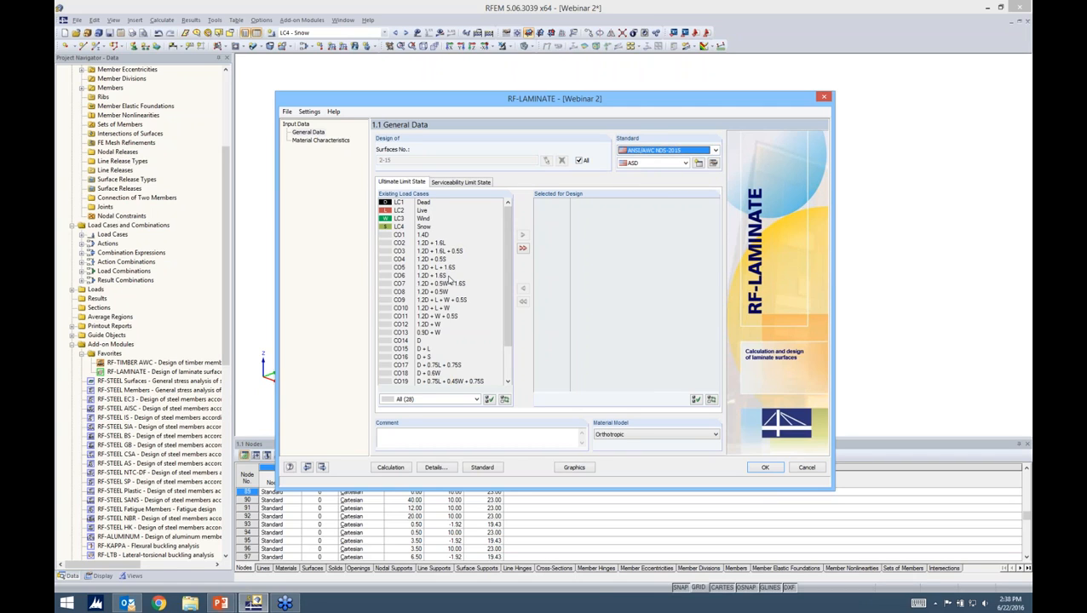
scroll(449, 279, "down", 2)
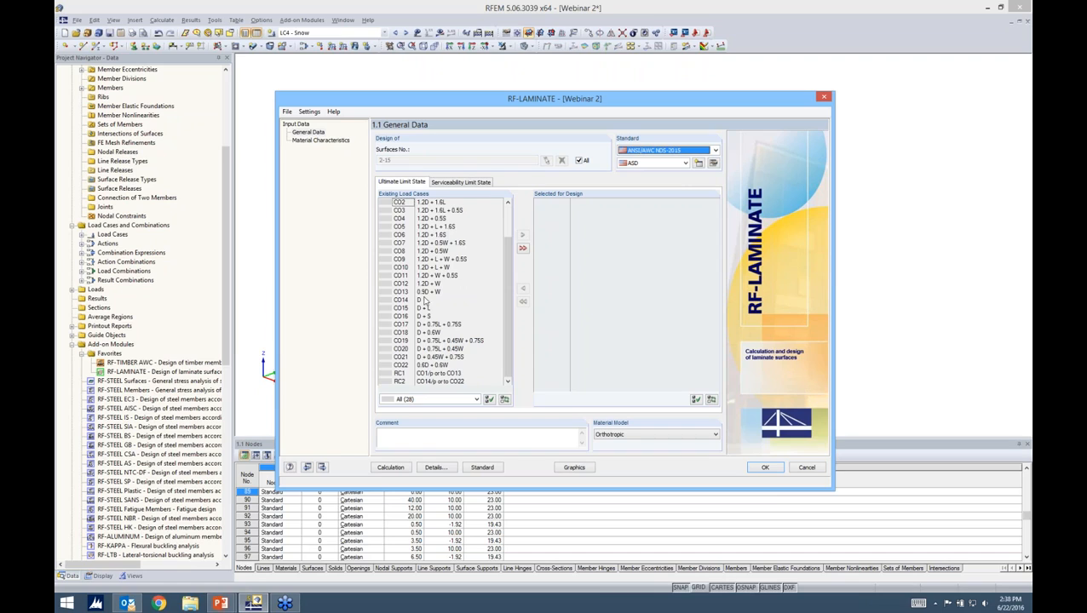
left_click(675, 163)
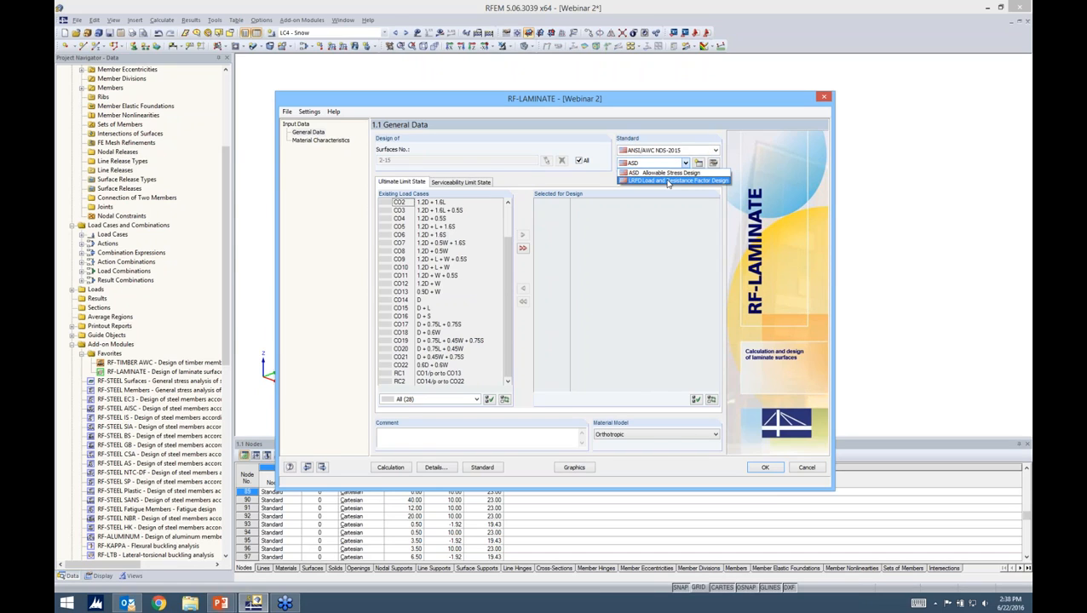
left_click(664, 173)
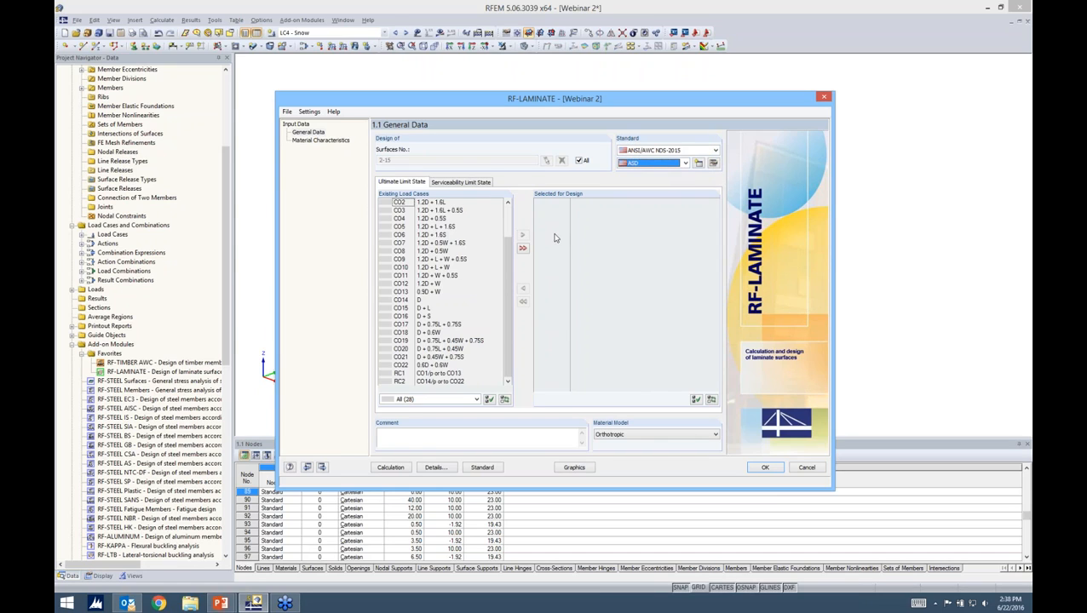
Step: Add load combinations CO14 to CO22 to the ultimate limit state design
left_click(418, 302)
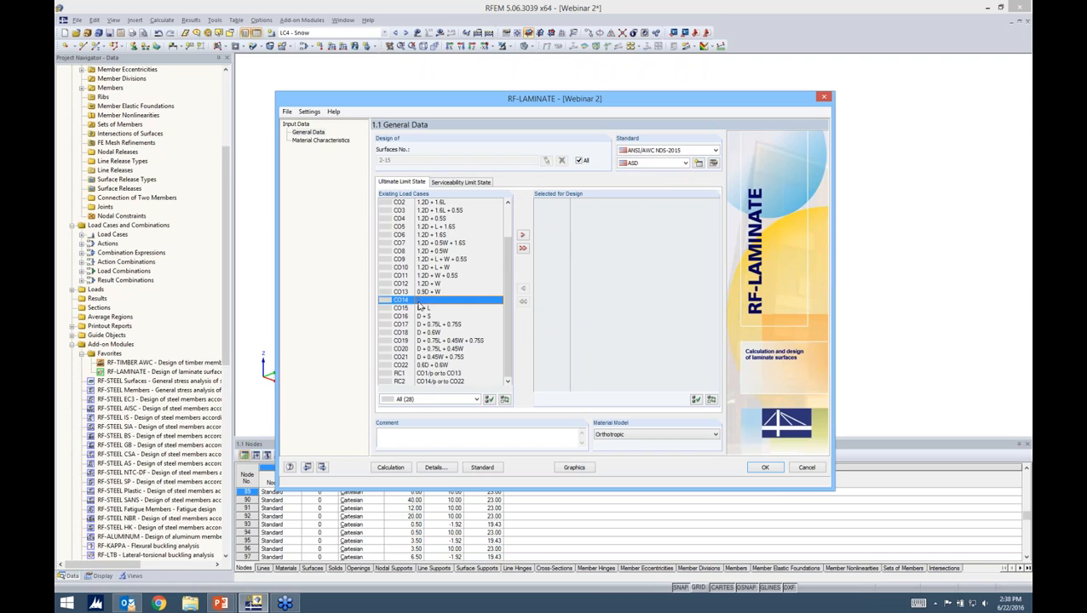
left_click(430, 365, "shift")
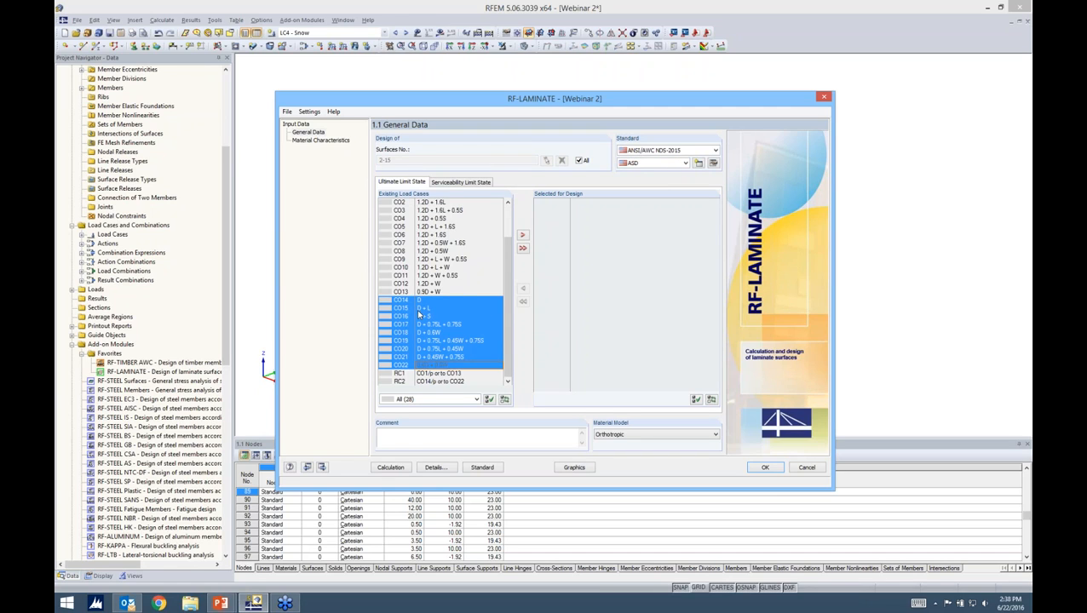
left_click(523, 235)
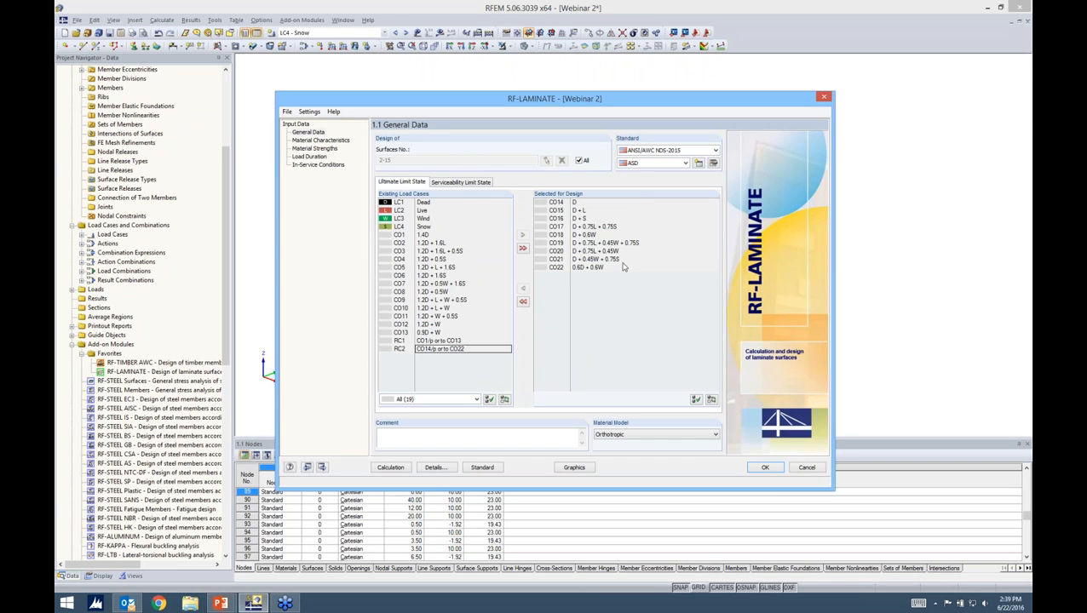
Step: Check the limiting deflections set for serviceability in the NDS-2015 standard settings, then return to the ultimate limit state load cases
left_click(468, 183)
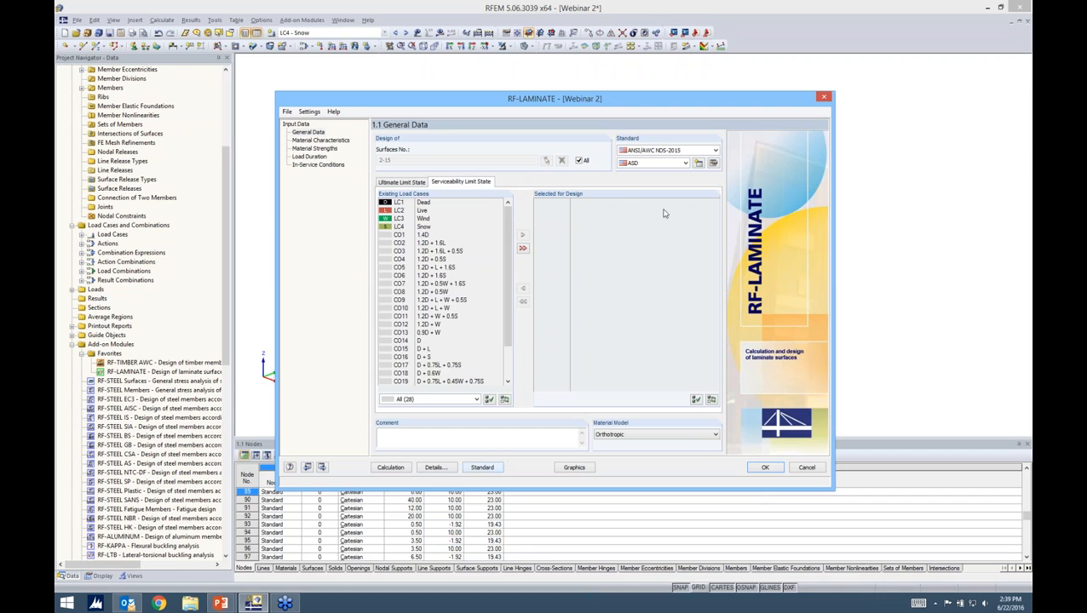
left_click(488, 470)
left_click(411, 137)
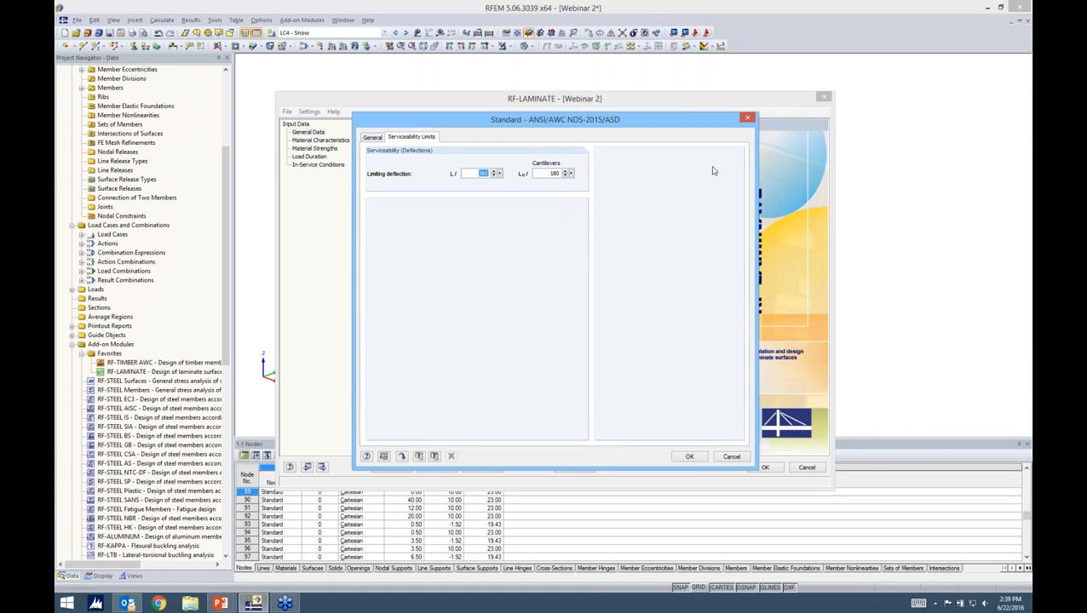
left_click(746, 119)
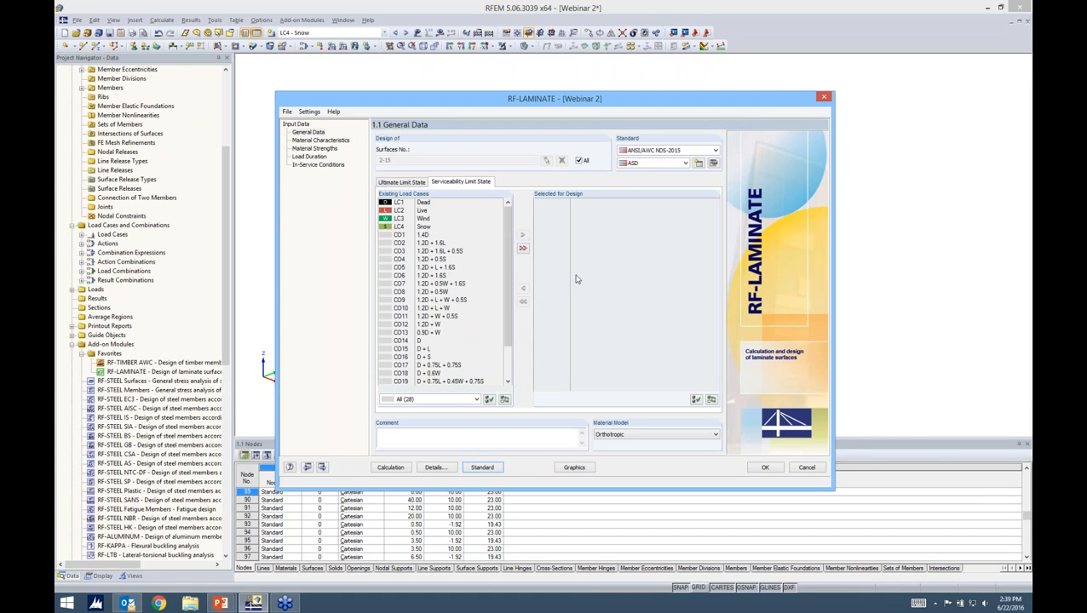
left_click(399, 183)
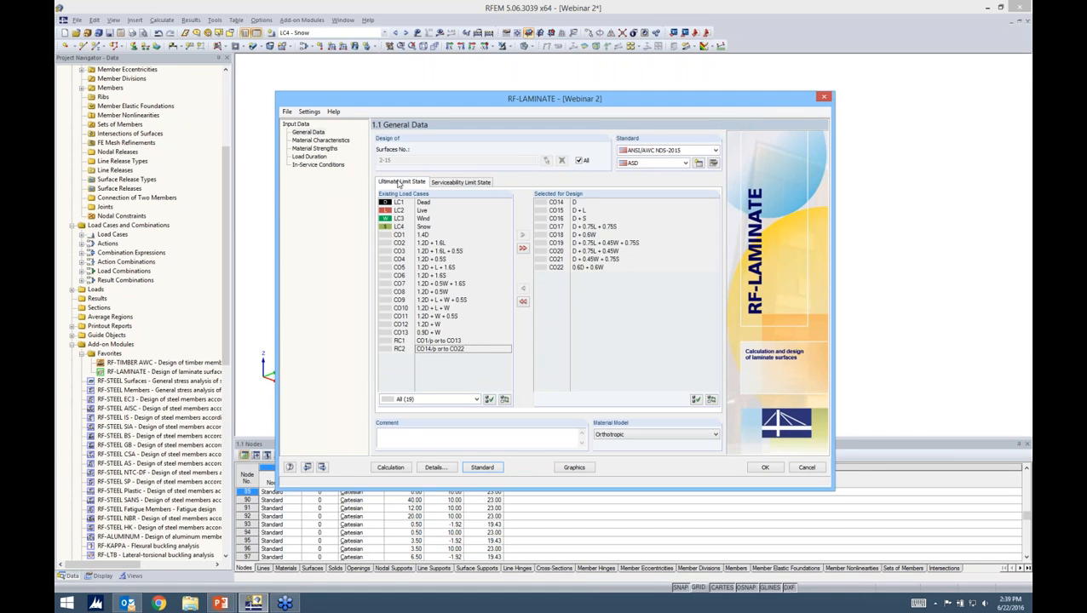
Step: Name the first laminate composition Walls in the material characteristics
left_click(323, 140)
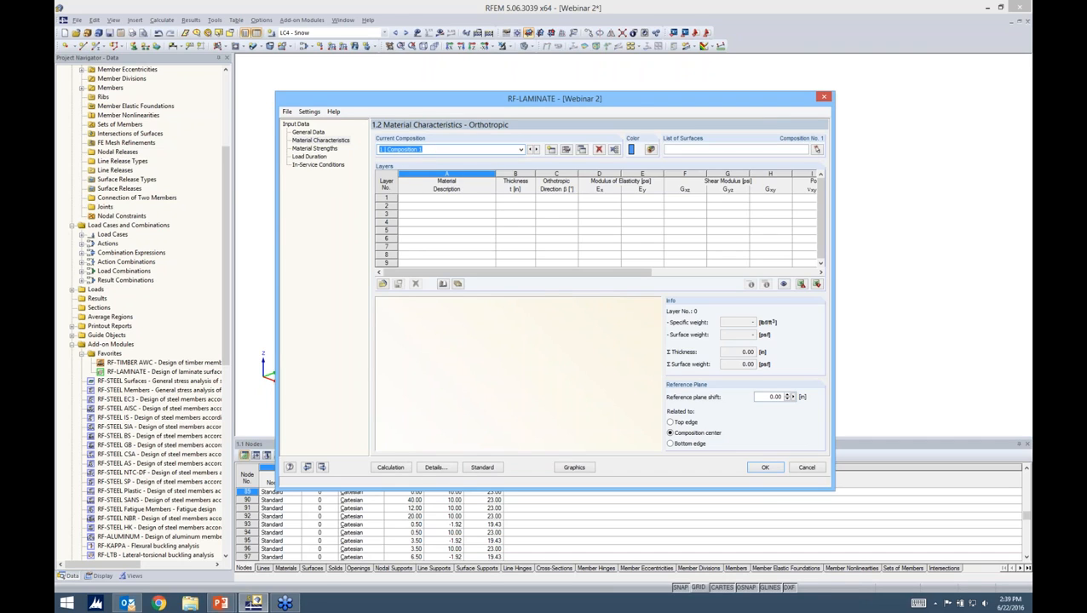
type("Walls")
Step: Look through the timber materials offered by the material library for layer 1, then leave the library without choosing one
left_click(490, 199)
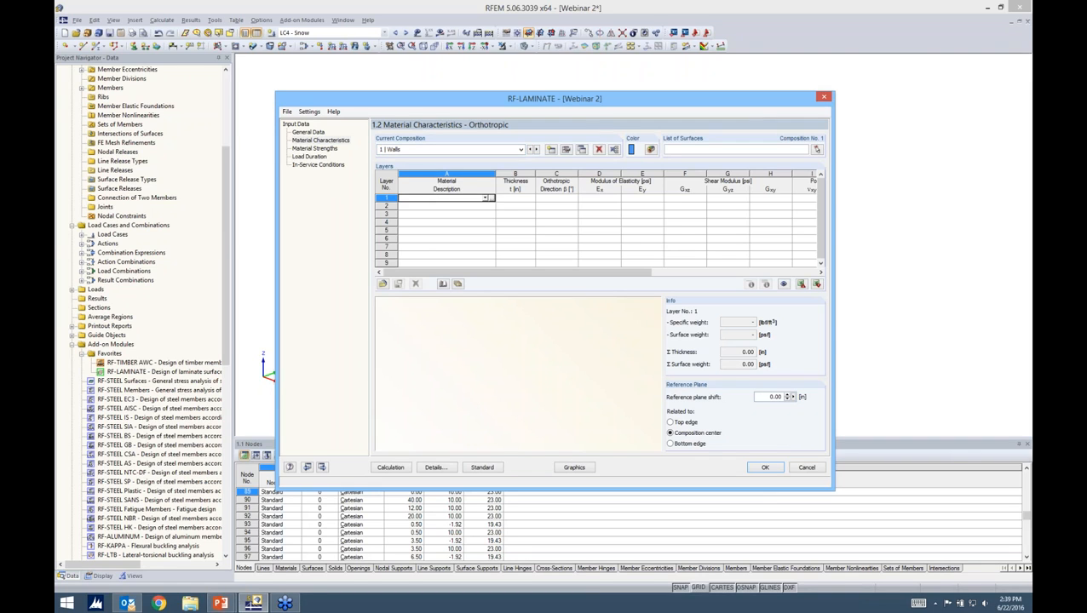
left_click(490, 199)
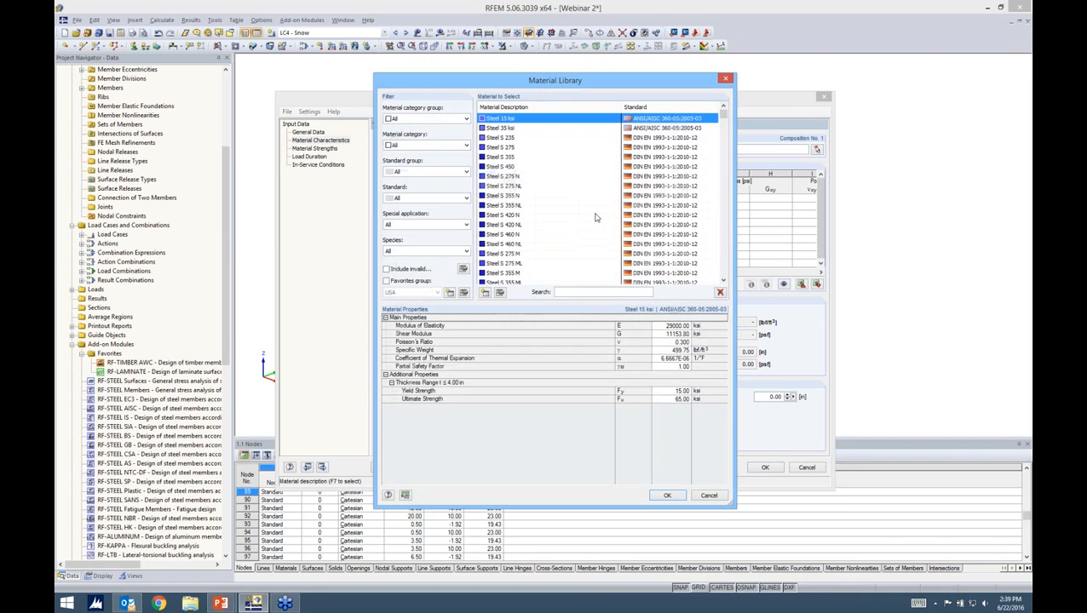
left_click(421, 117)
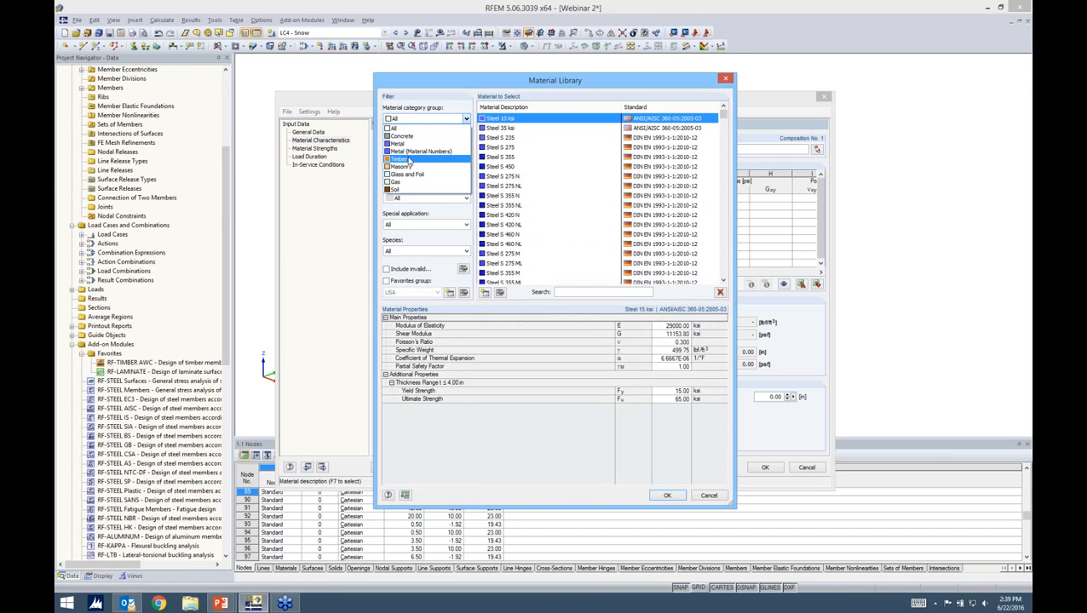
left_click(400, 158)
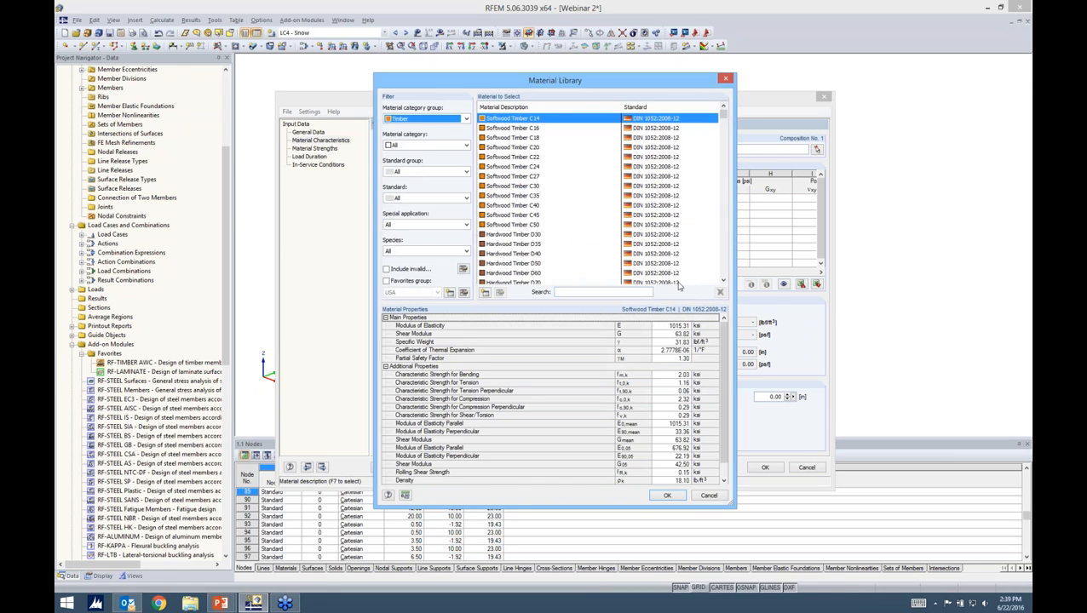
left_click(710, 496)
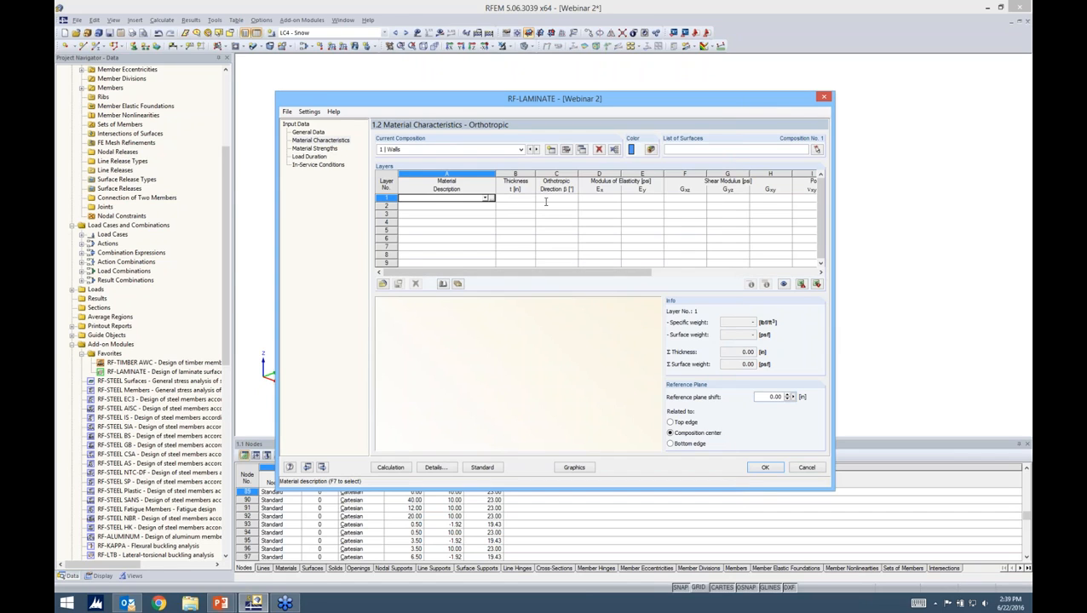
Step: Import the 4 1/8 in thick CLT Grade E4 layers from producer ANSI/APA PRG 320 CLT into the Walls composition
left_click(458, 284)
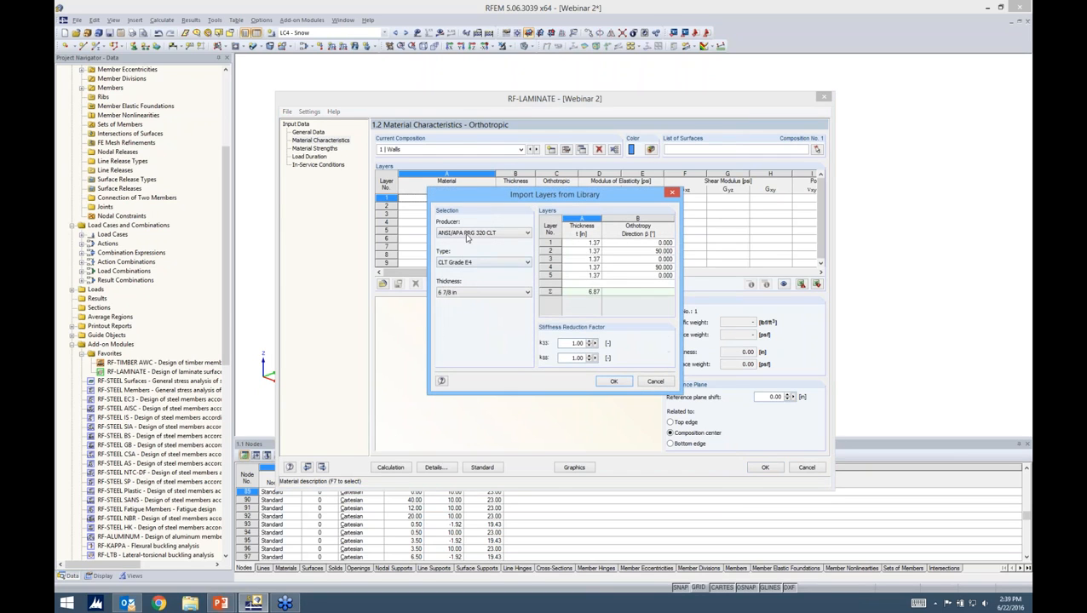
left_click(467, 233)
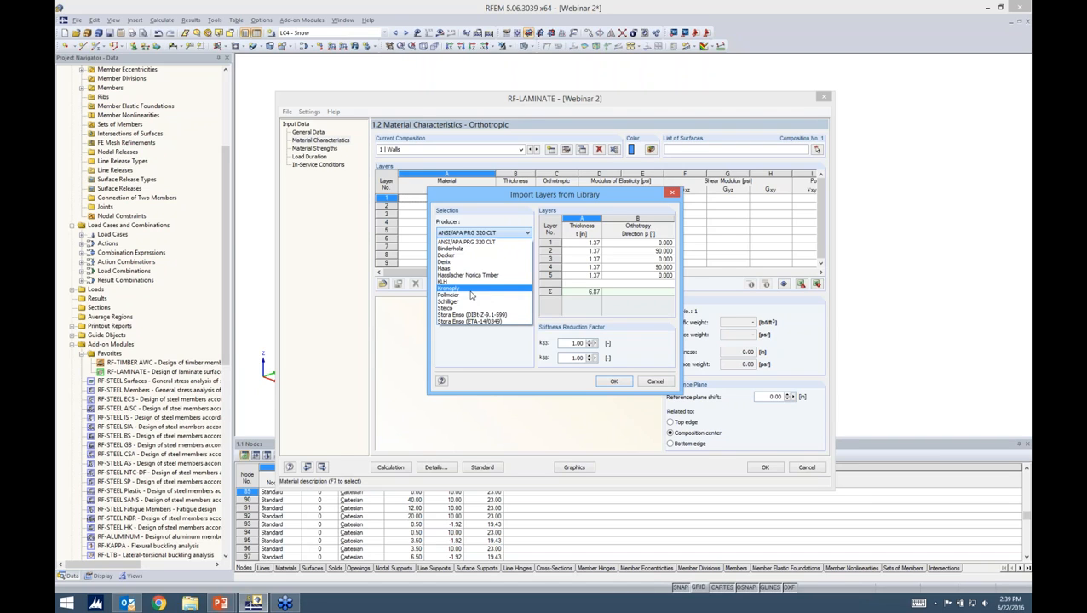
left_click(491, 244)
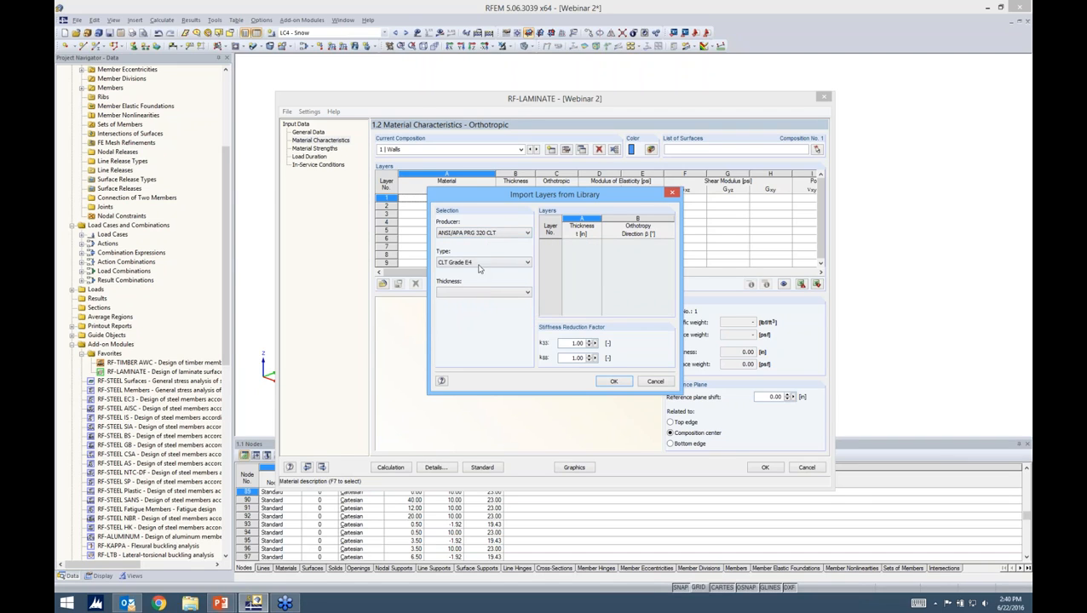
left_click(480, 263)
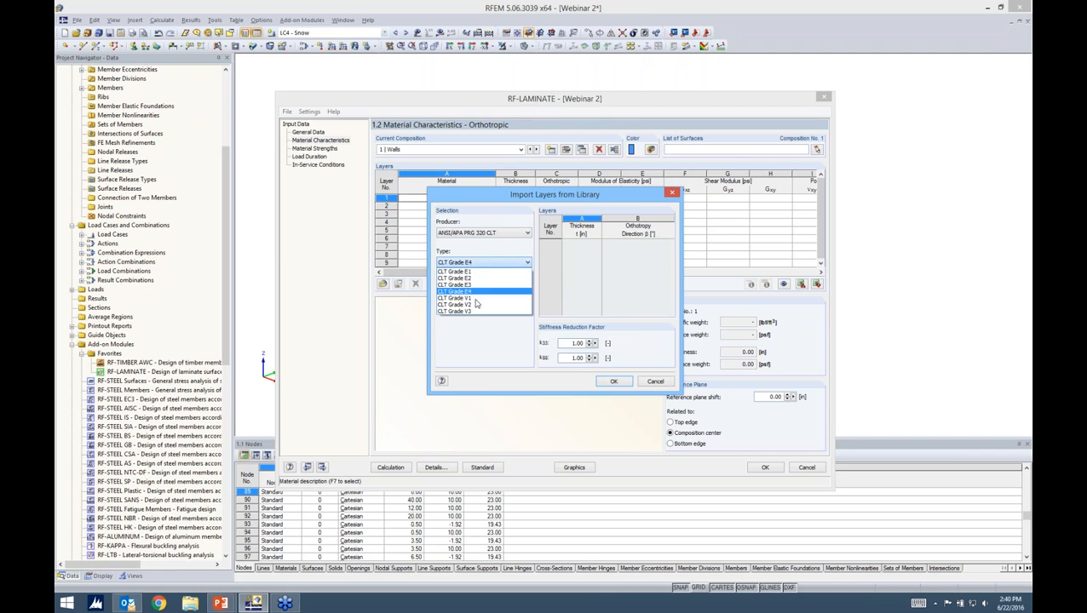
left_click(473, 290)
left_click(477, 292)
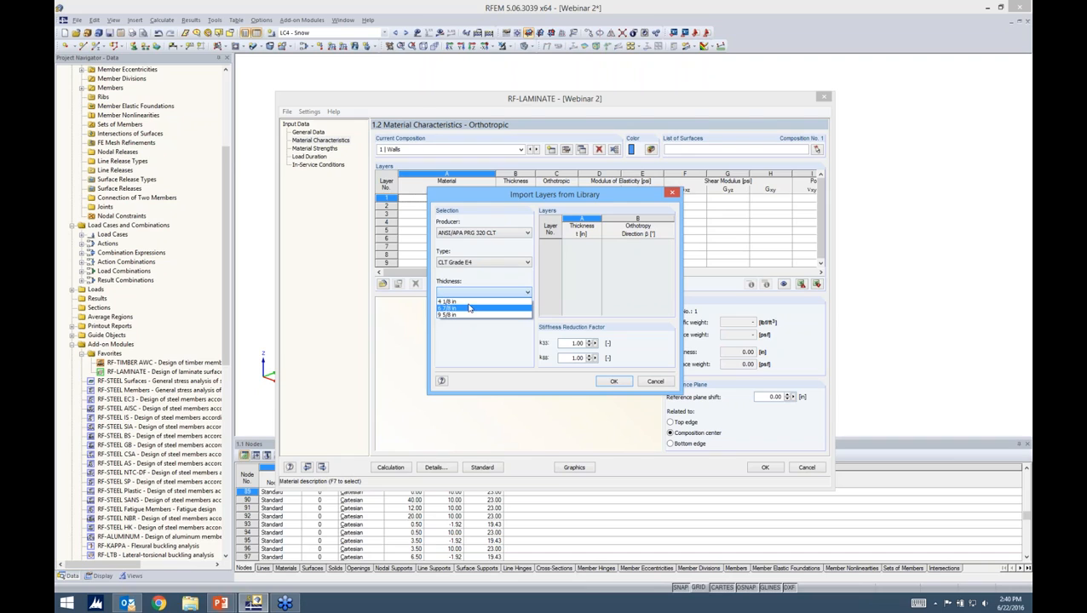
left_click(467, 301)
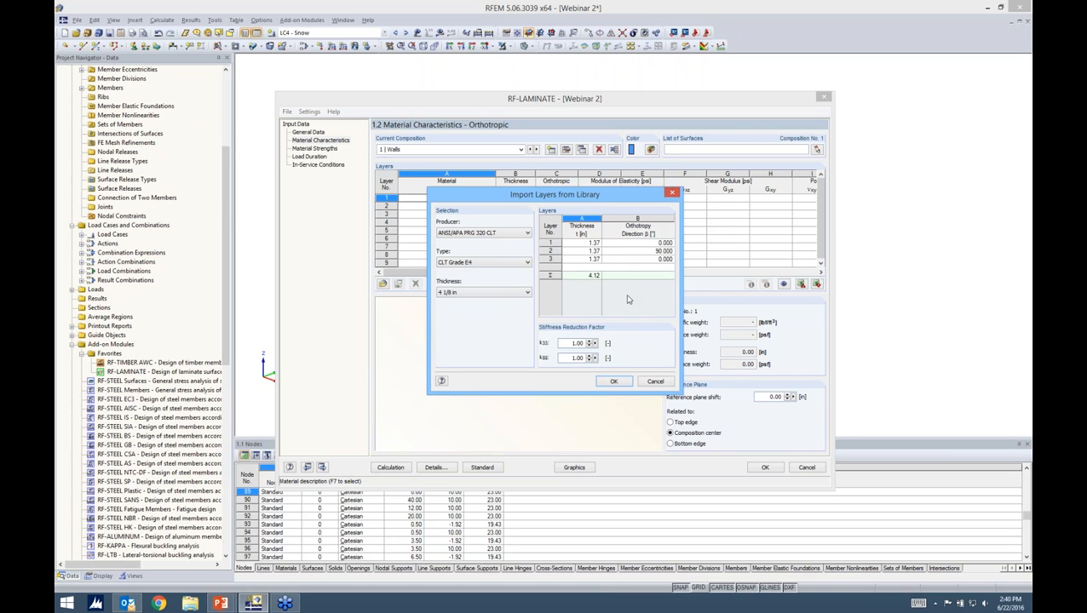
left_click(613, 381)
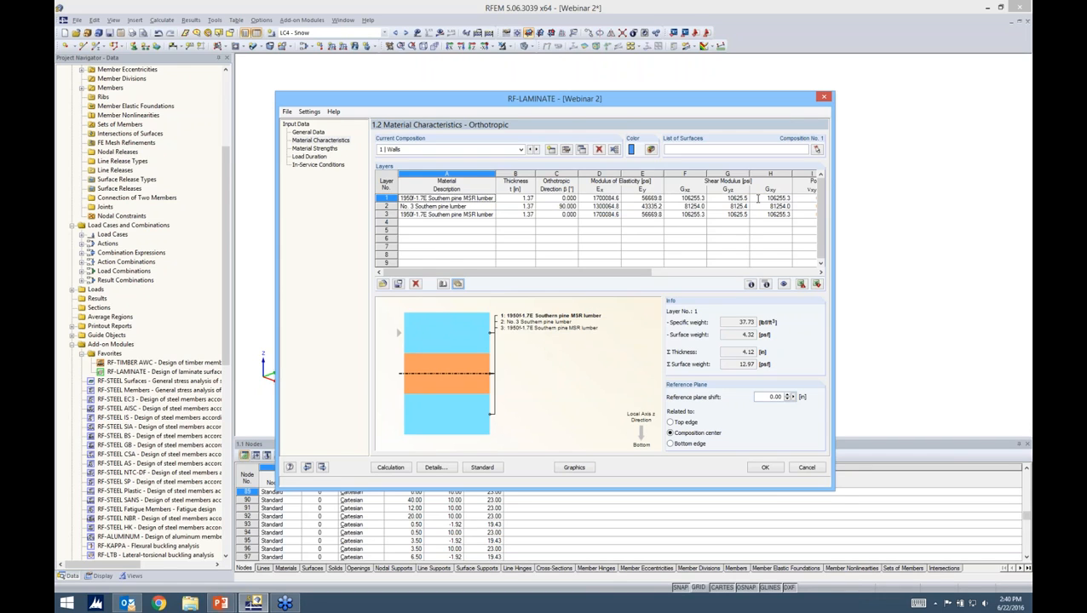
Step: Assign wall surfaces 2-7 and 10-15 to the Walls composition by selecting them in the model
left_click(817, 149)
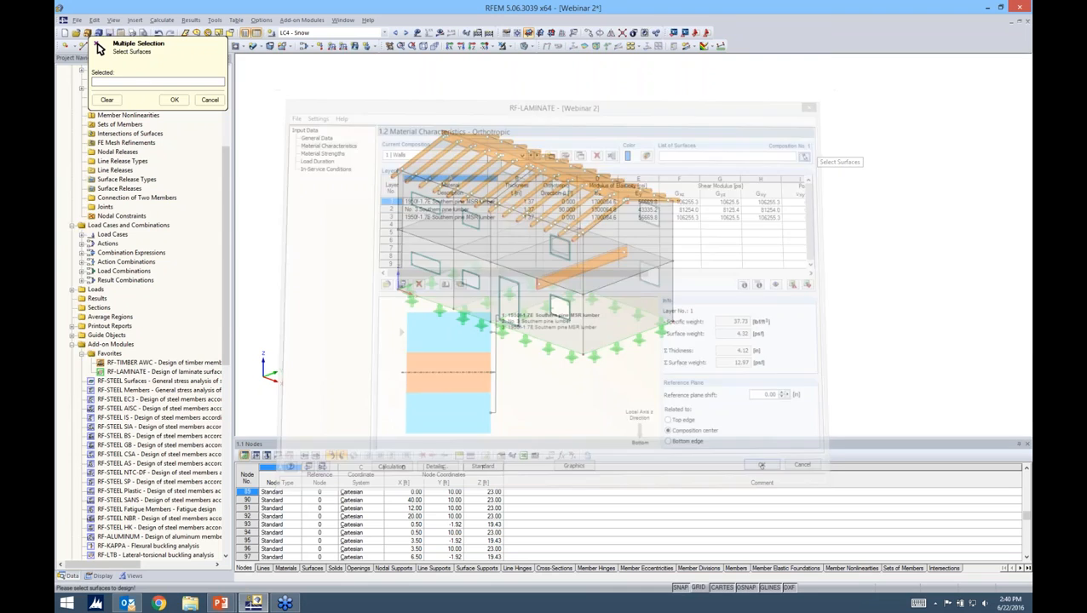
middle_click_drag(818, 214, 864, 211, "ctrl")
left_click_drag(719, 221, 358, 191)
left_click_drag(707, 278, 385, 249)
left_click(173, 100)
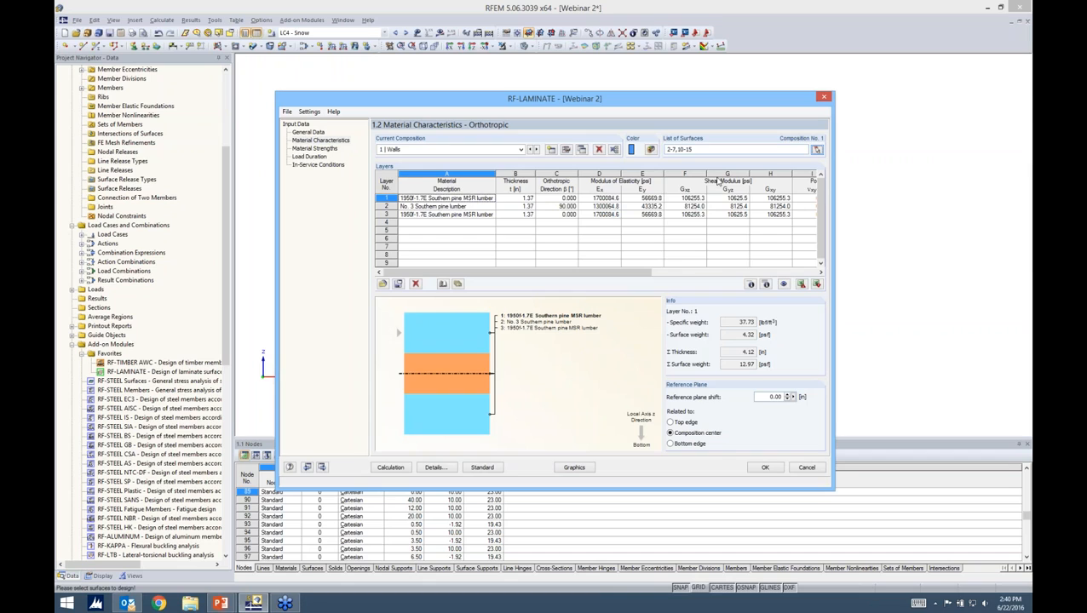
Step: Create a second composition named Floor and import the 6 7/8 in ANSI/APA PRG 320 CLT Grade E4 layers into it
left_click(551, 150)
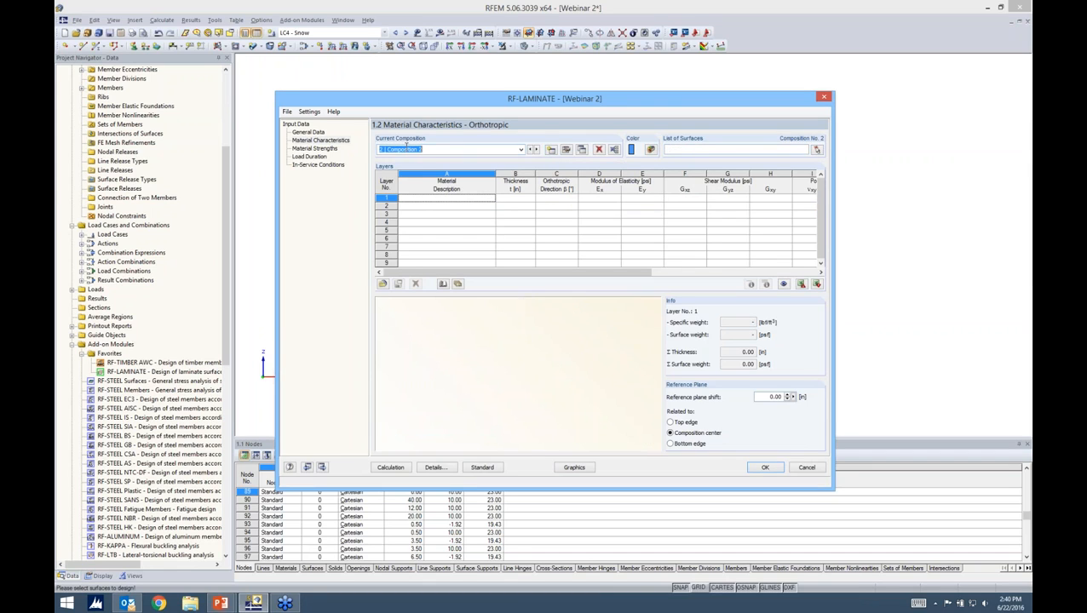
key("BackSpace")
left_click(457, 283)
left_click(472, 293)
left_click(469, 309)
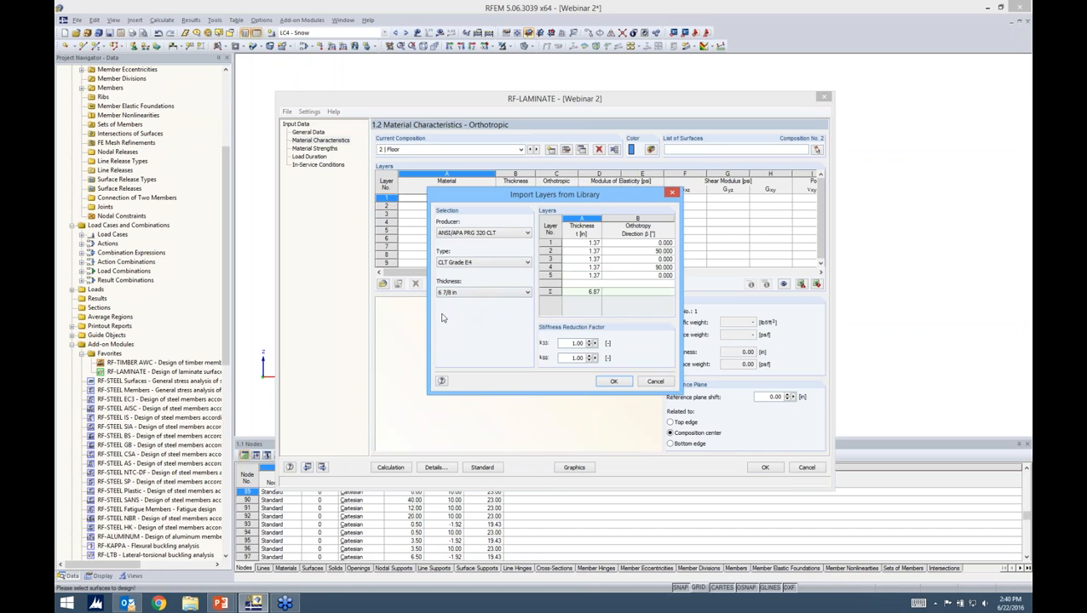
left_click(614, 383)
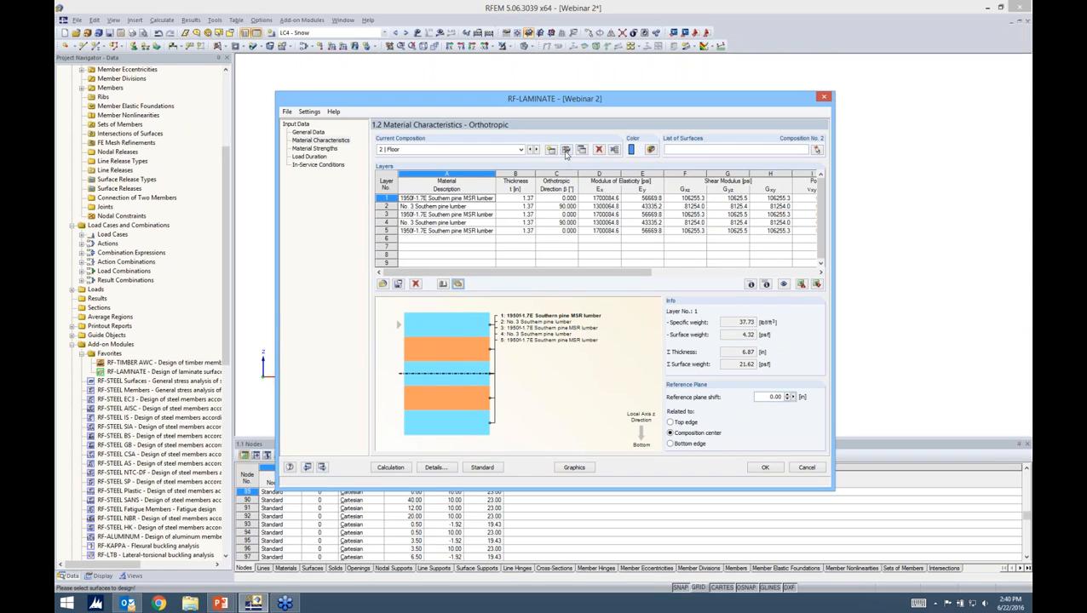
Step: Show the calculation and modeling details of the Walls composition, then switch to the PowerPoint slide show
left_click(522, 150)
left_click(514, 157)
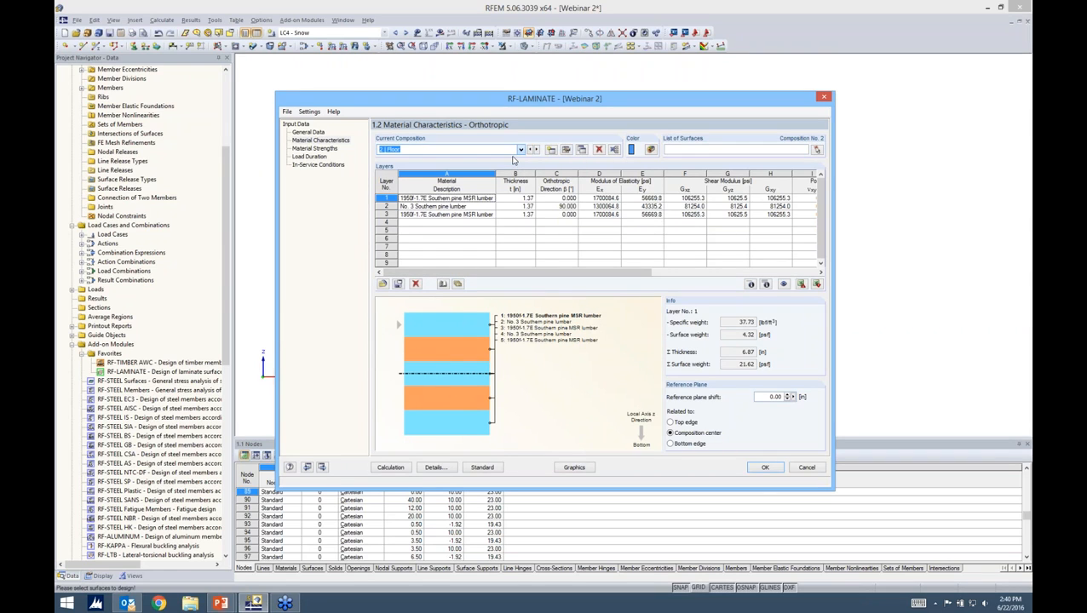
left_click(566, 150)
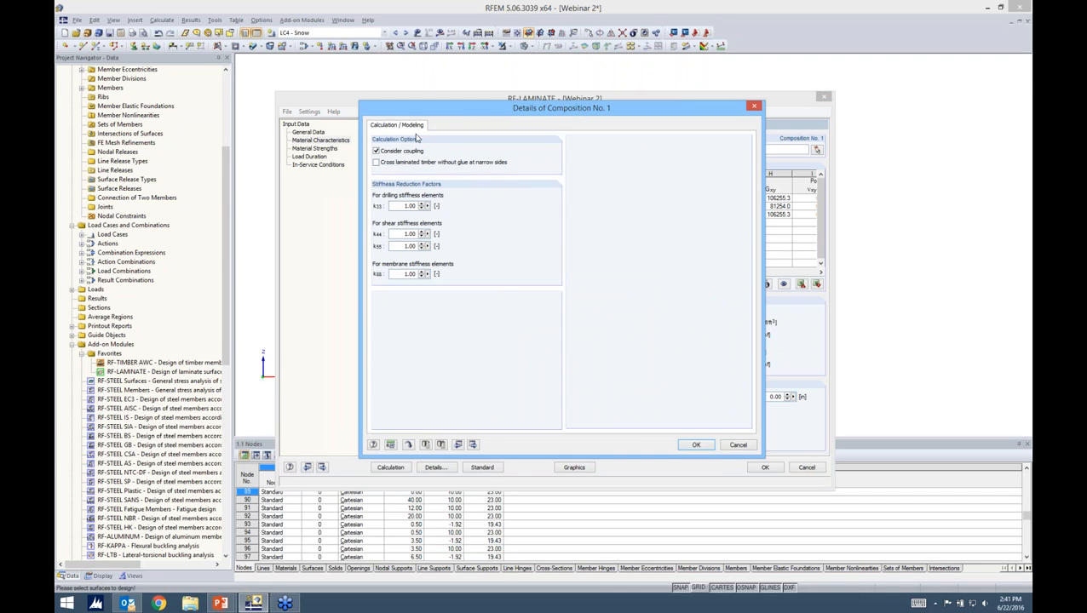
key("alt+Tab")
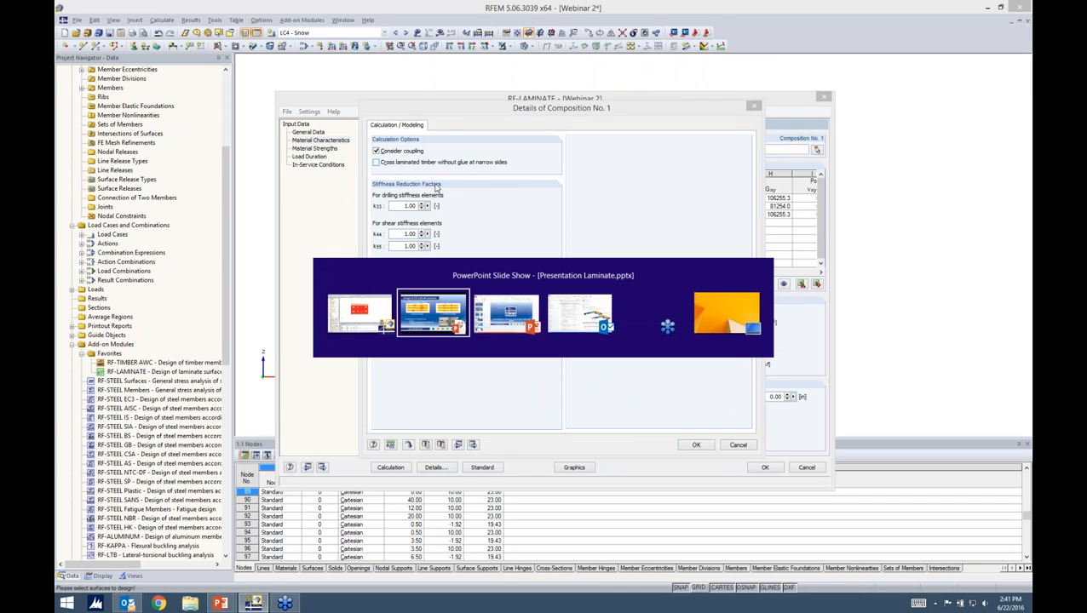
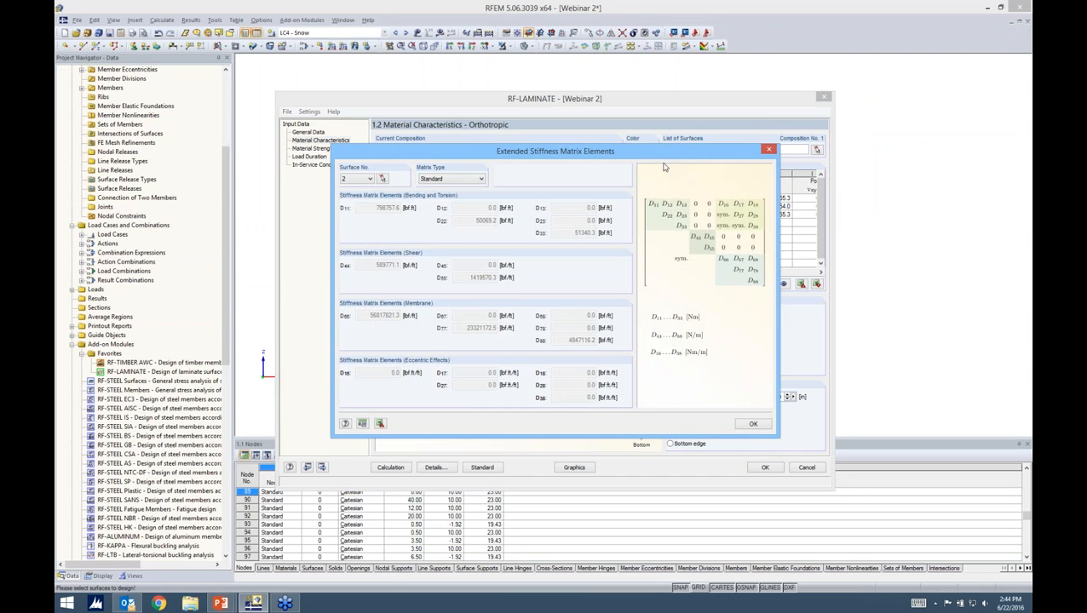
Step: Review the extended stiffness matrix elements of surface 2, then the calculation options and stiffness reduction factors of the Walls composition
left_click_drag(663, 162, 666, 172)
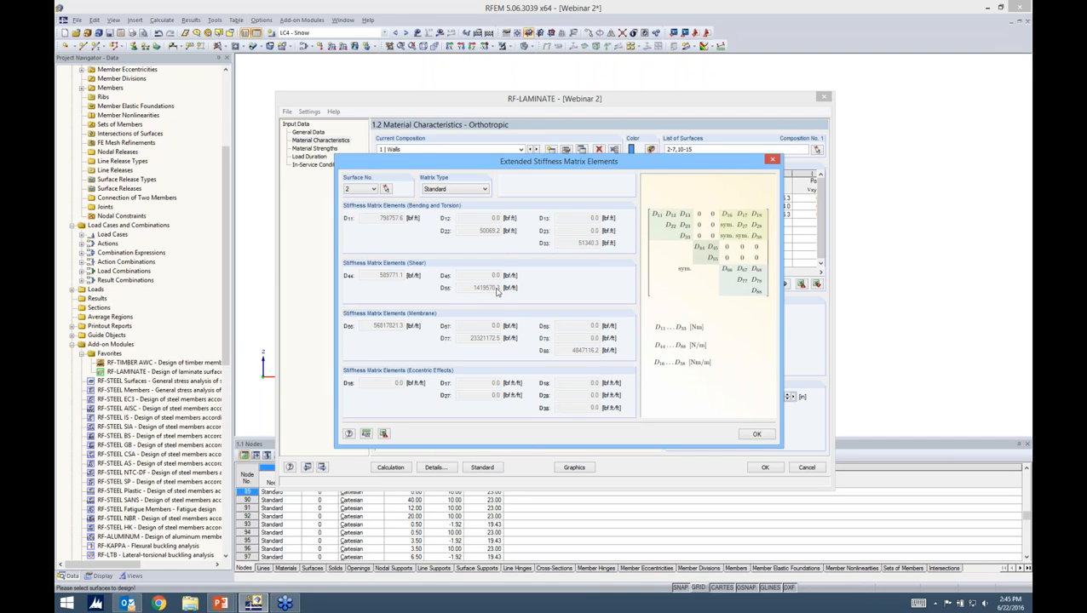
left_click(754, 433)
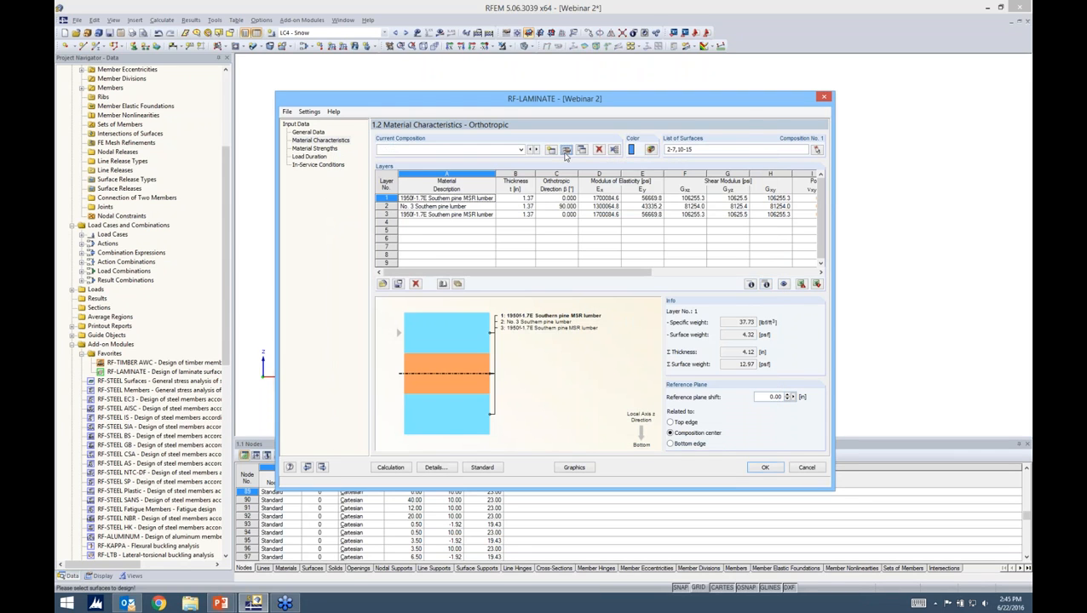
left_click(566, 151)
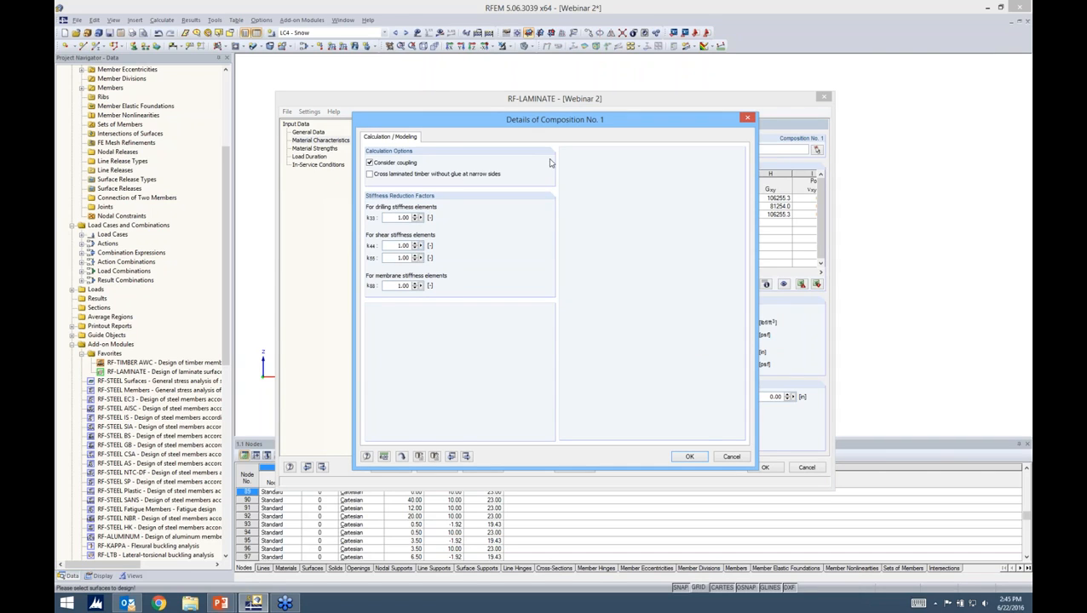
left_click(690, 457)
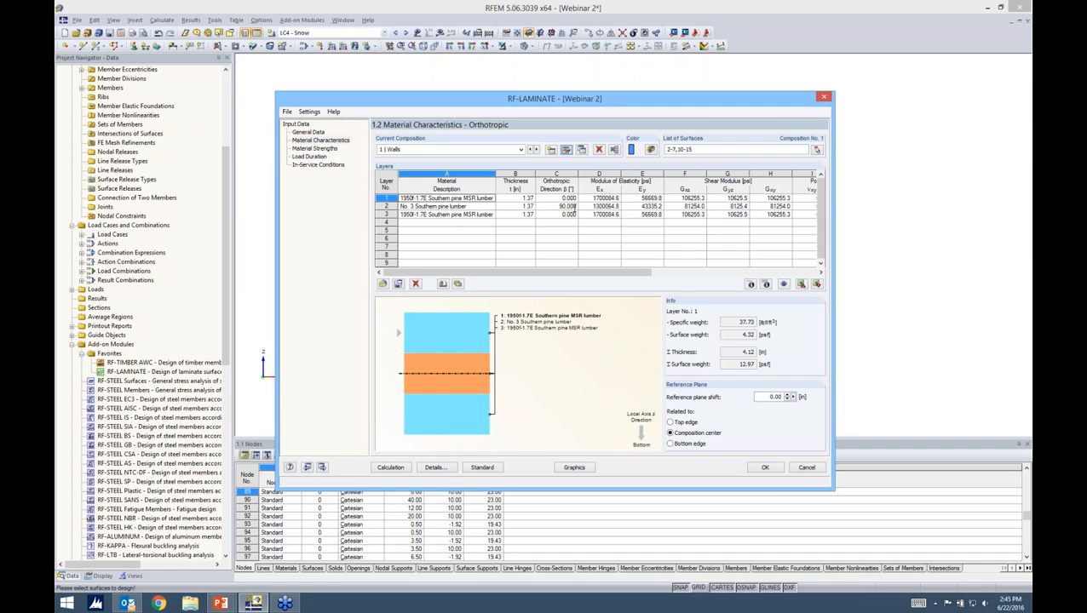
Step: Assign surfaces 8 and 9 to the Floor composition and accept the RF-LAMINATE input
left_click(765, 467)
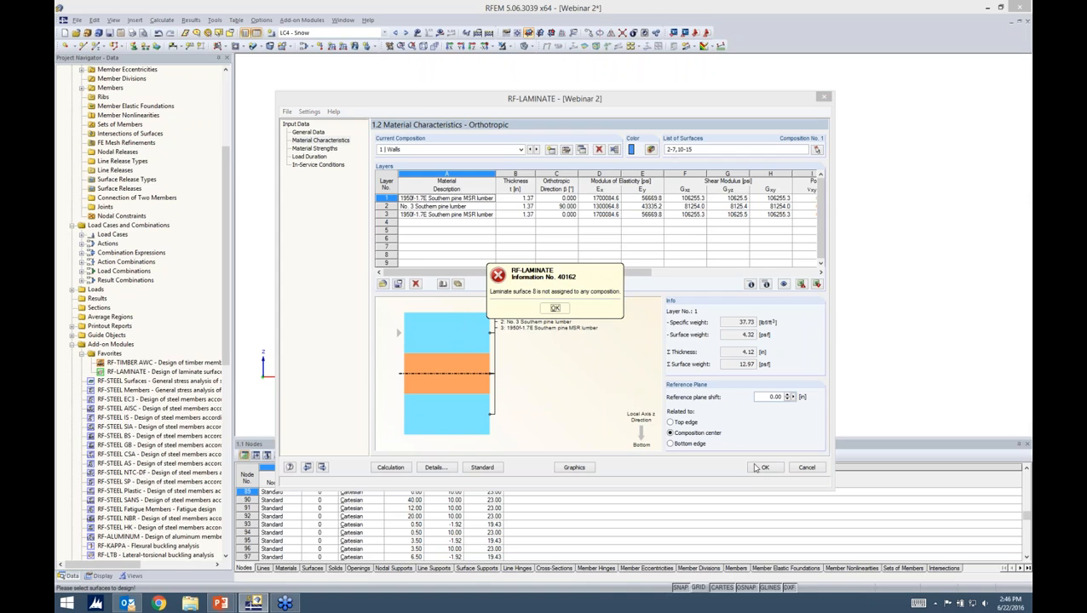
left_click(555, 308)
left_click(520, 150)
left_click(516, 166)
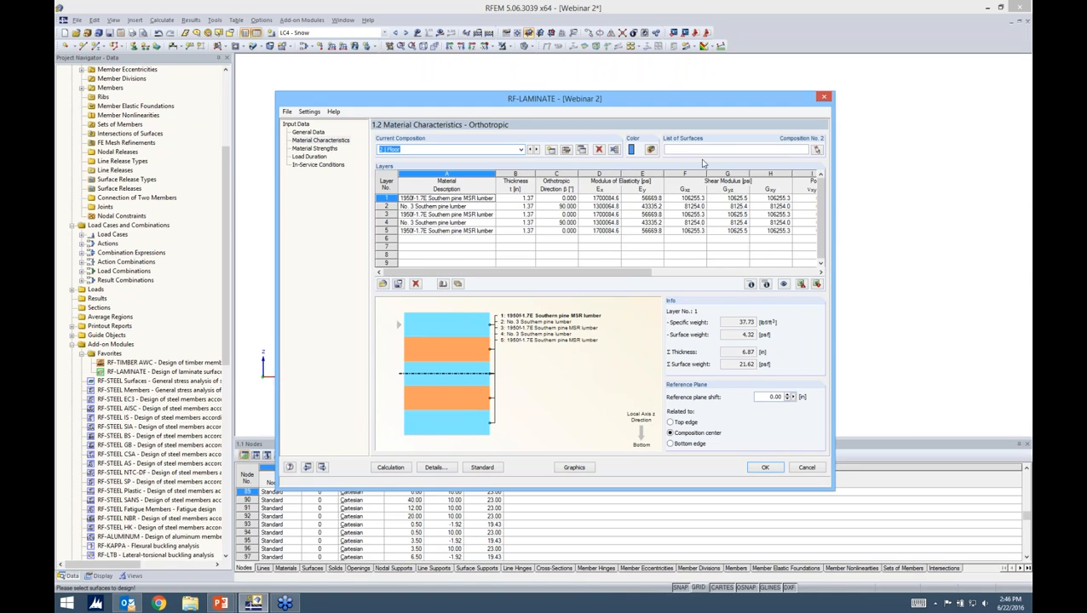
left_click(816, 150)
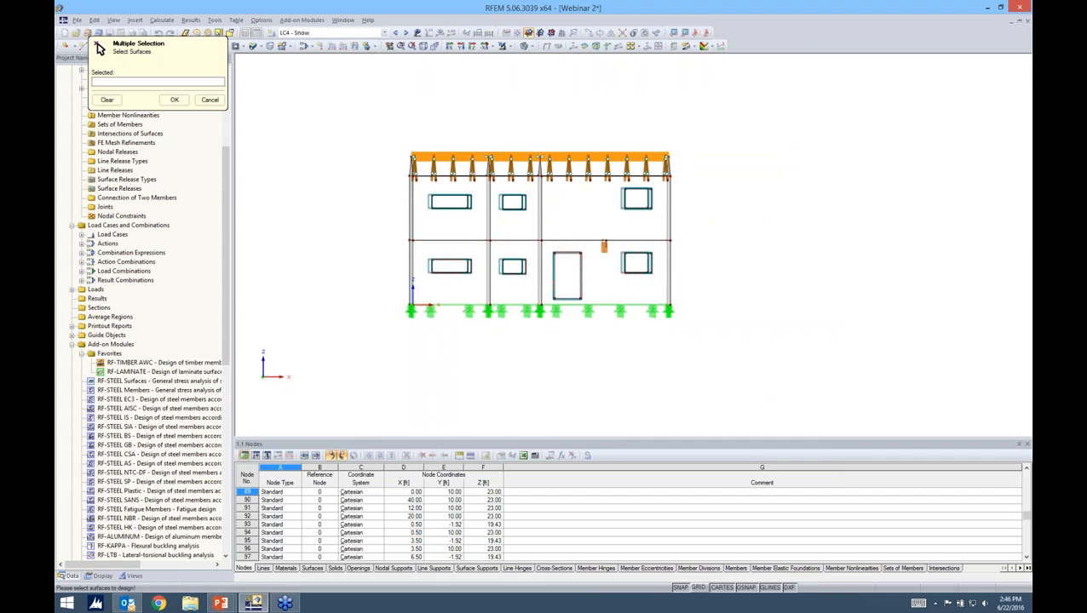
type("8,9")
key("Return")
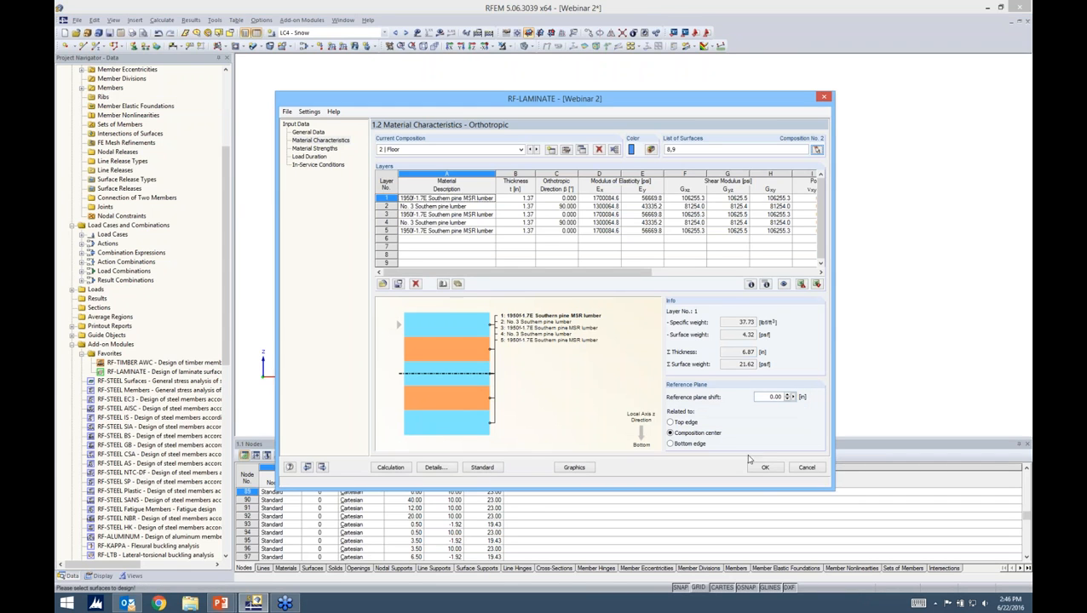
left_click(761, 468)
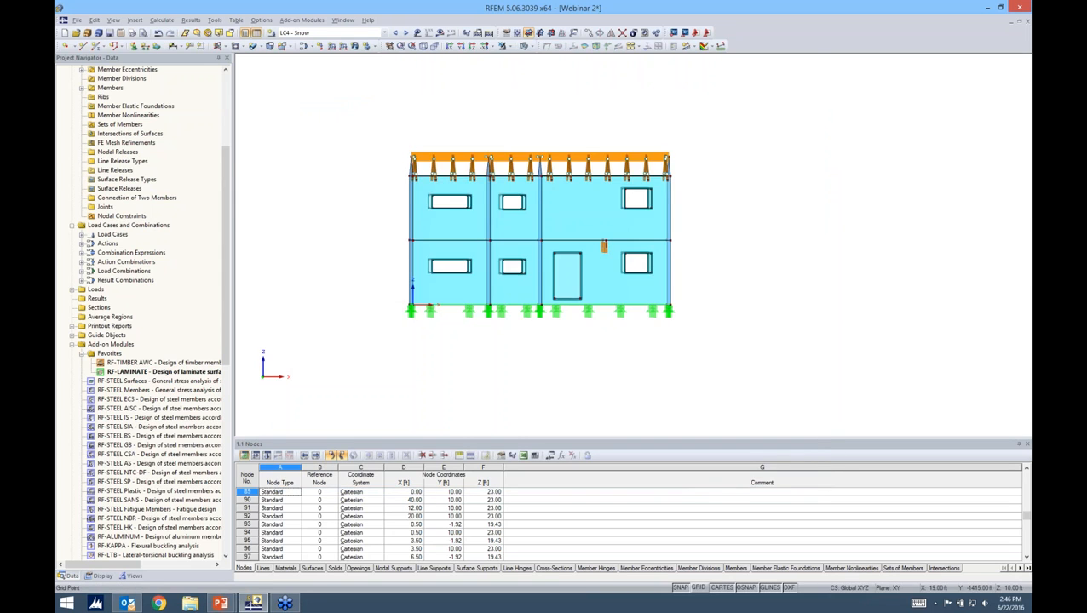
Step: Check the general data of the upper gable-end wall surface, then show the local axis systems of the surfaces
scroll(696, 305, "up", 2)
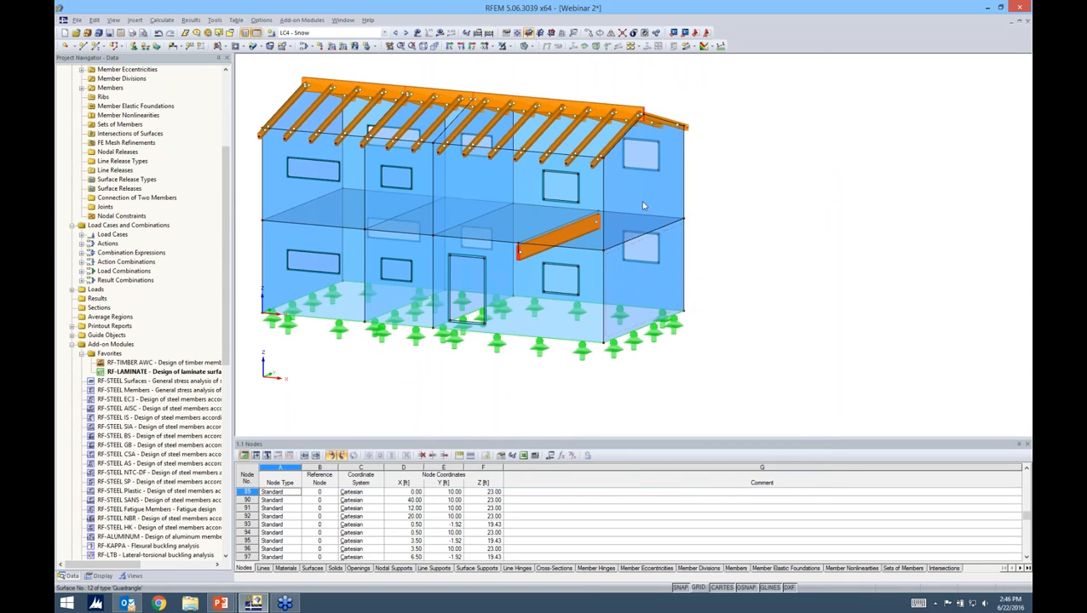
double_click(617, 206)
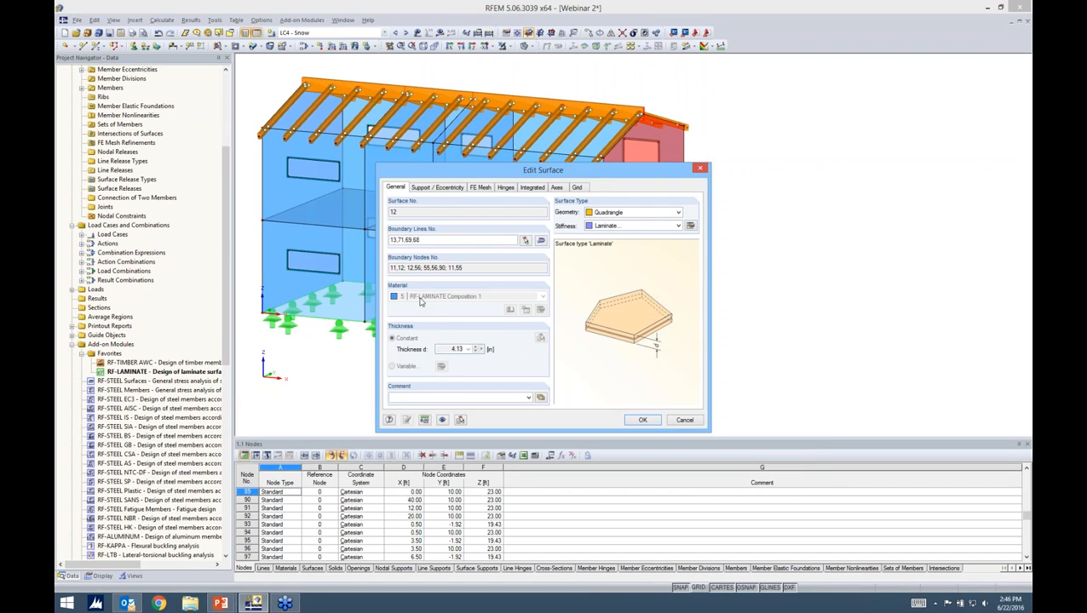
left_click(643, 420)
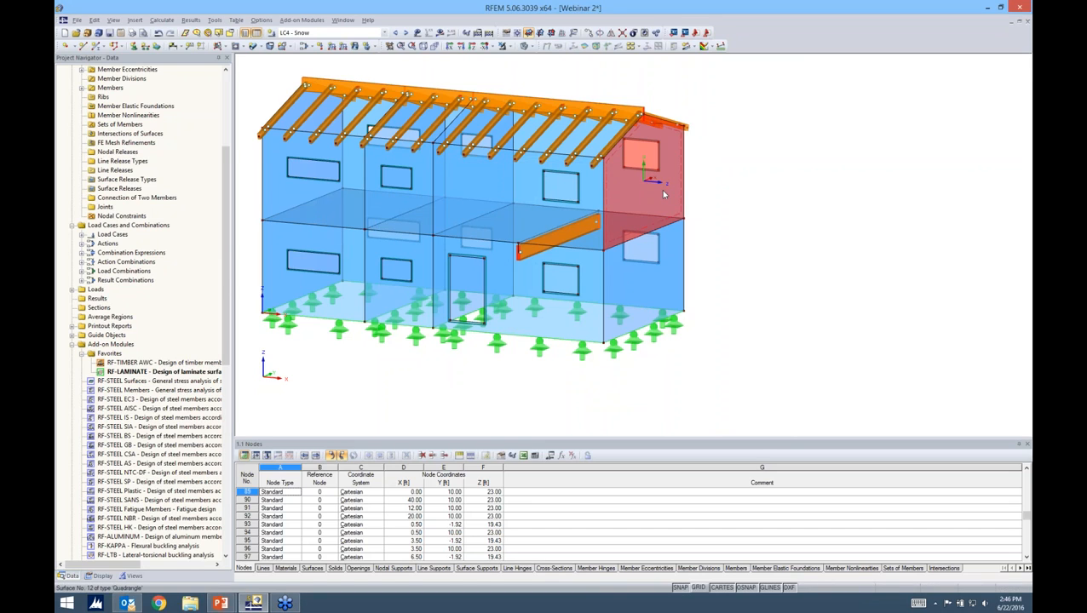
right_click(667, 193)
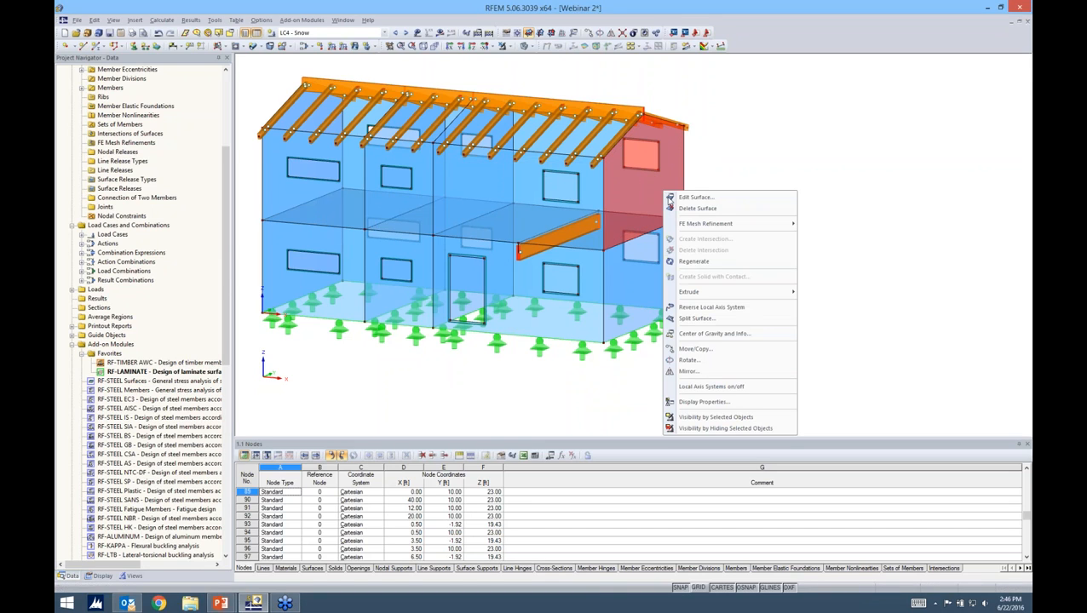
left_click(684, 388)
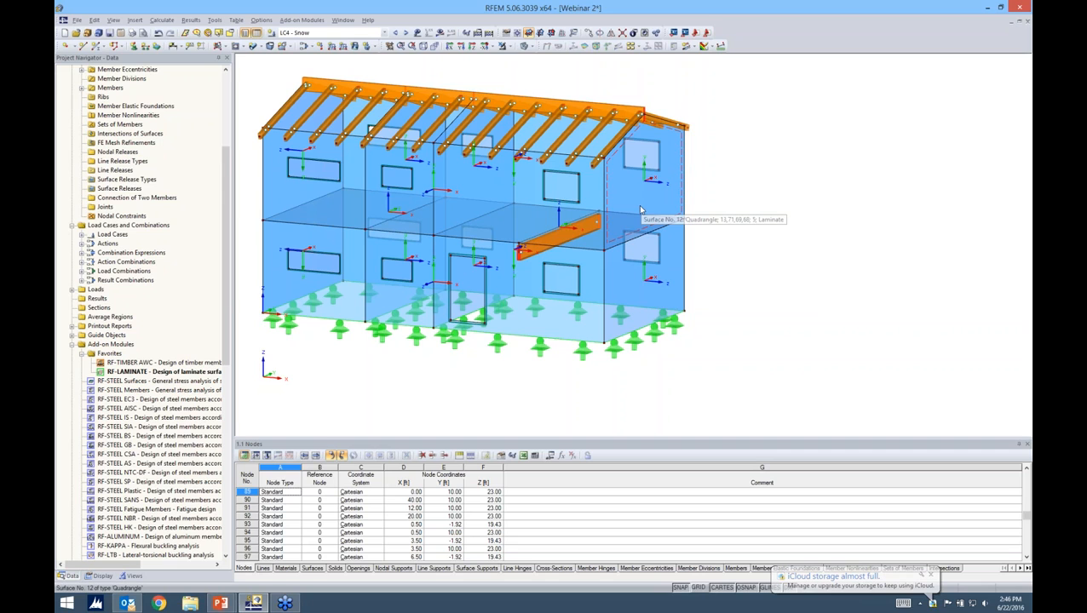
Step: Align the input x-axis of all upper and lower wall surfaces parallel to vertical line 76, then save the model
middle_click_drag(714, 253, 814, 206, "ctrl")
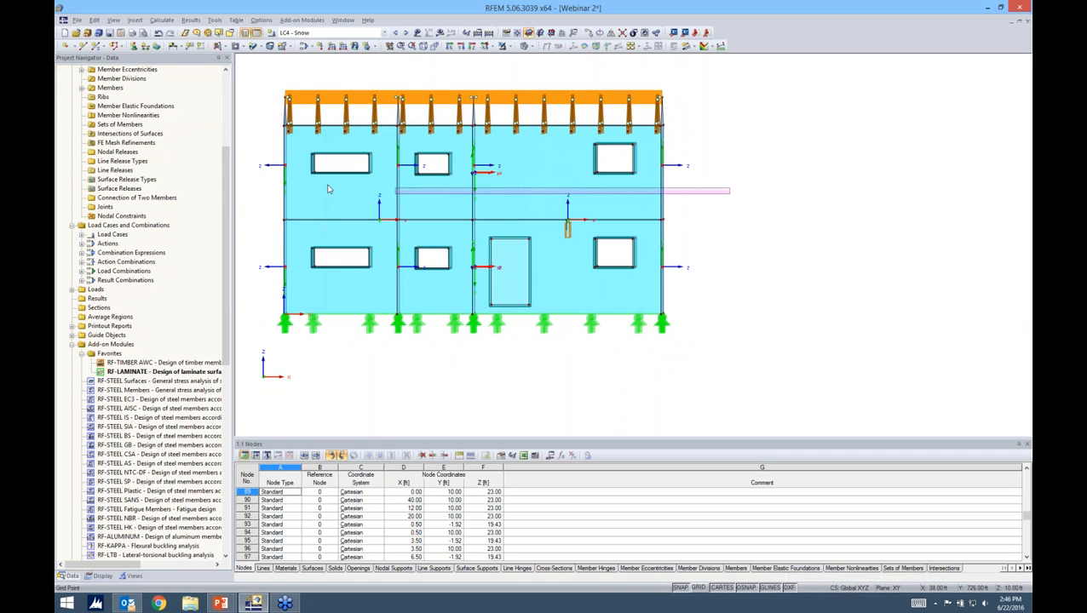
left_click(253, 175)
left_click_drag(686, 288, 274, 259, "ctrl")
middle_click_drag(761, 220, 695, 243, "ctrl")
right_click(648, 207)
mouse_move(668, 213)
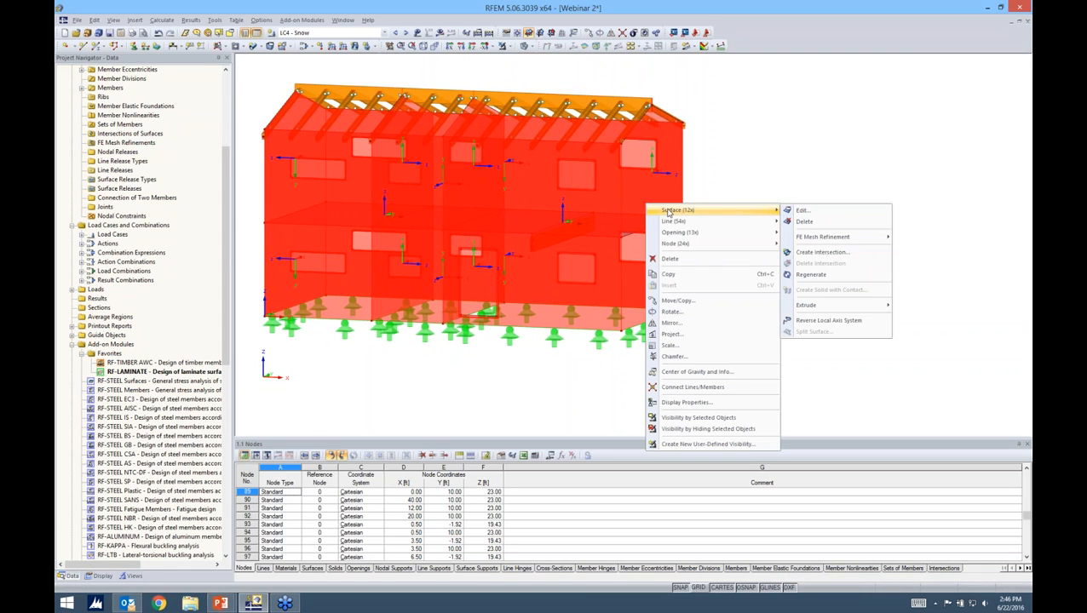
left_click(802, 211)
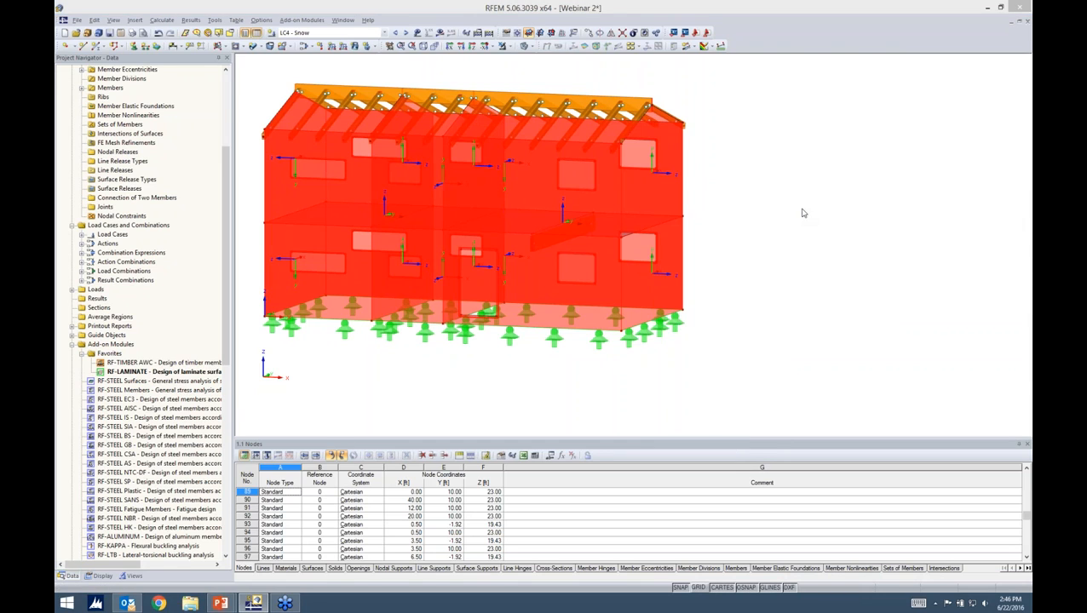
left_click(557, 187)
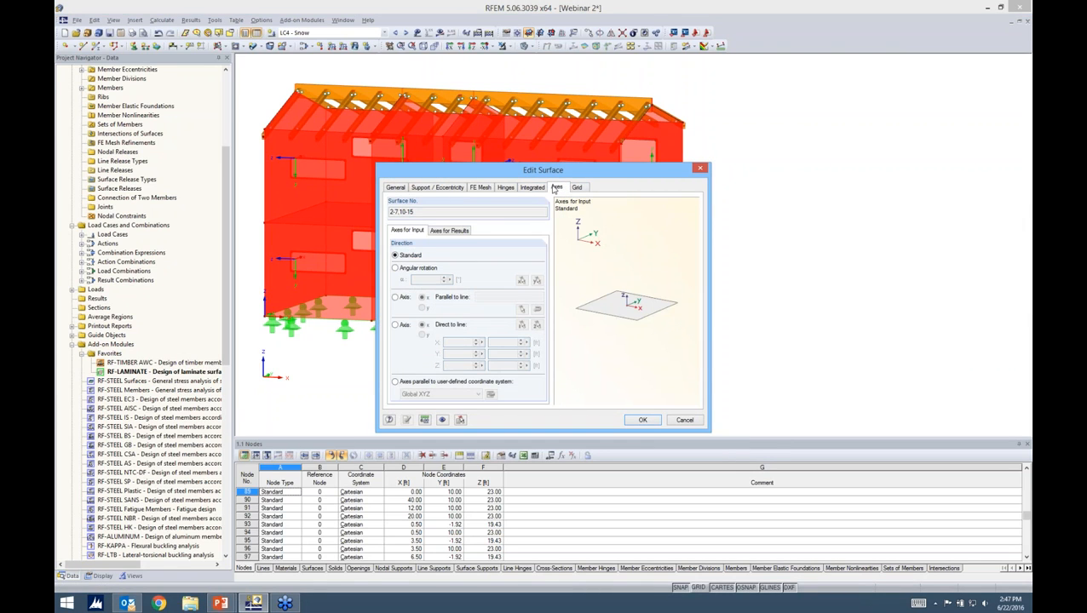
left_click(394, 297)
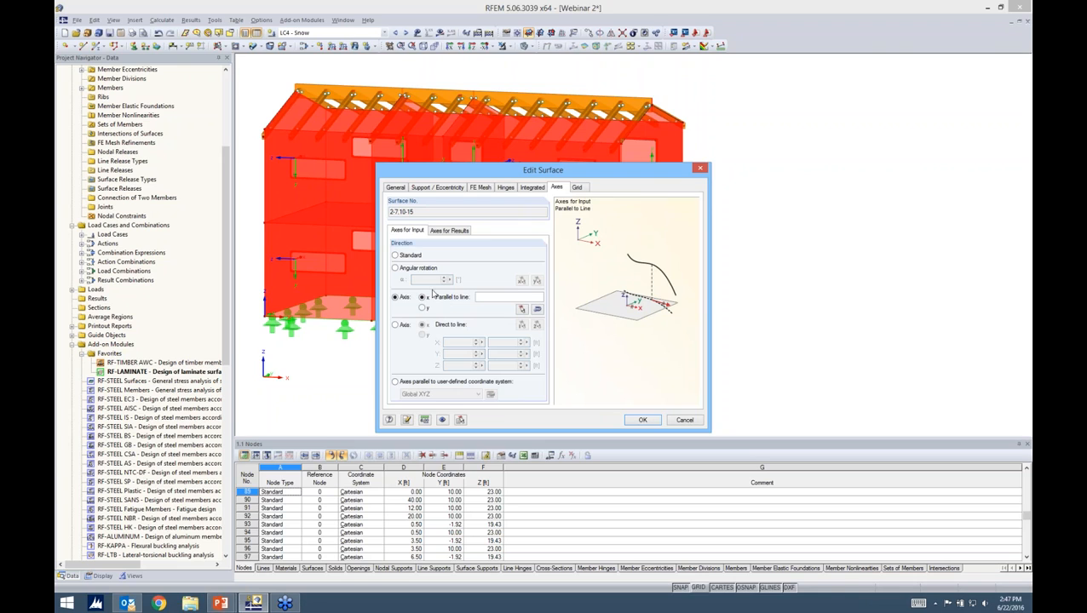
left_click(522, 309)
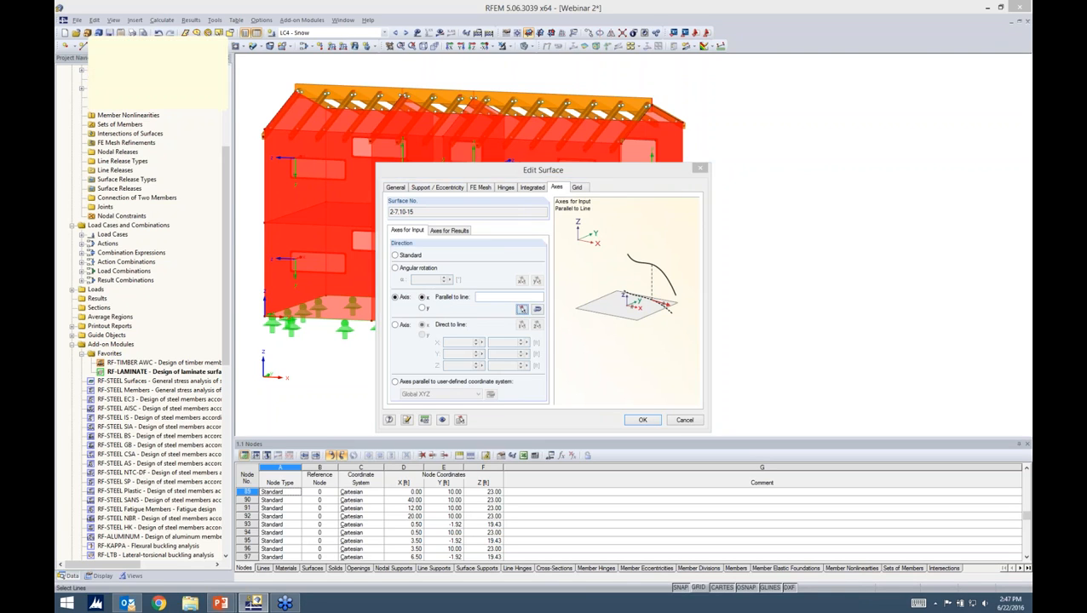
left_click(371, 196)
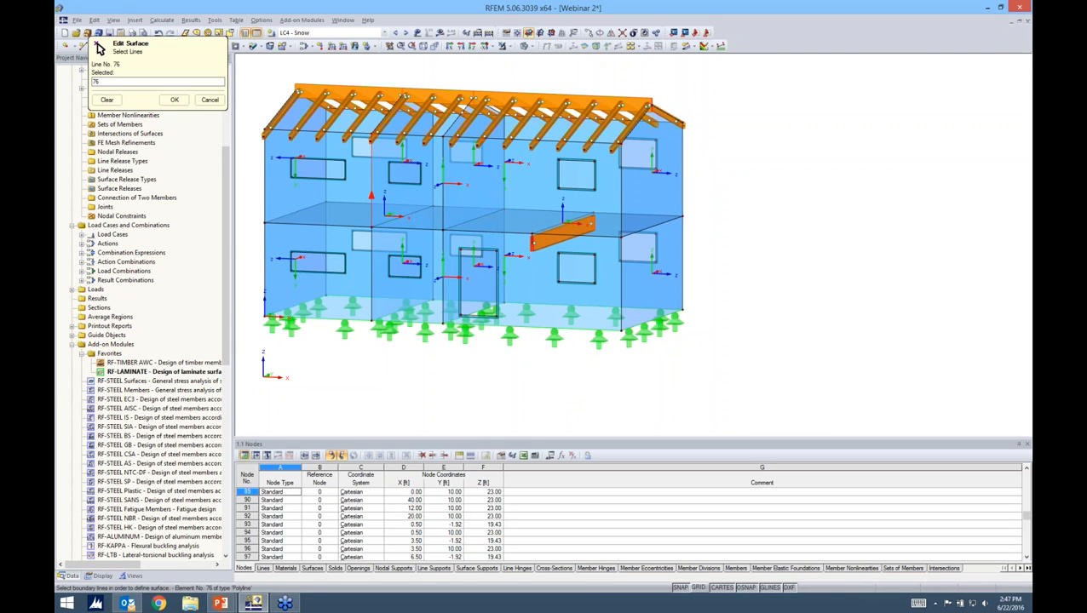
left_click(173, 100)
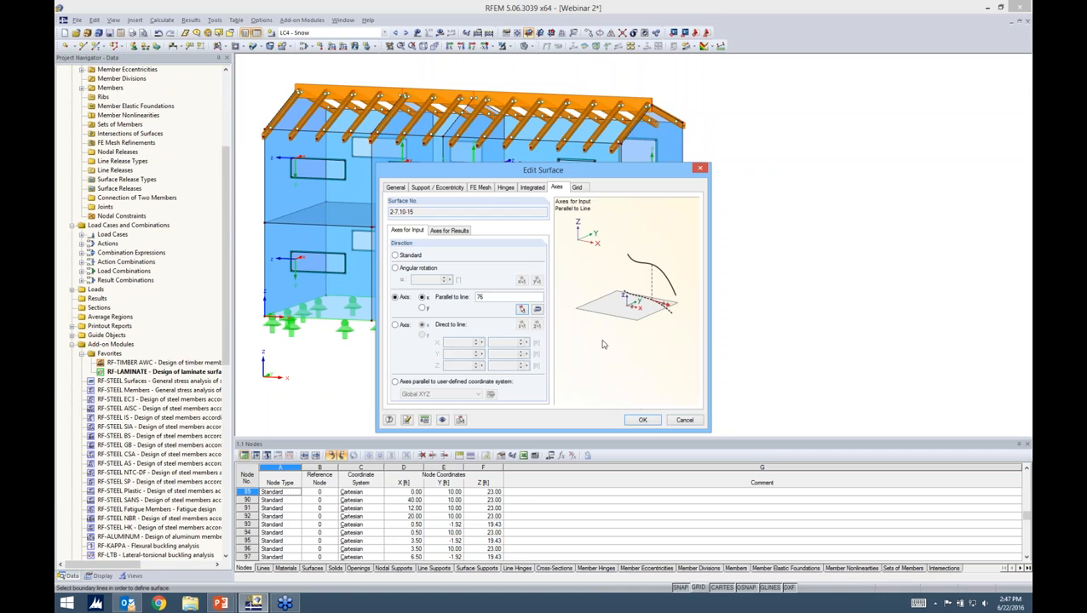
left_click(641, 420)
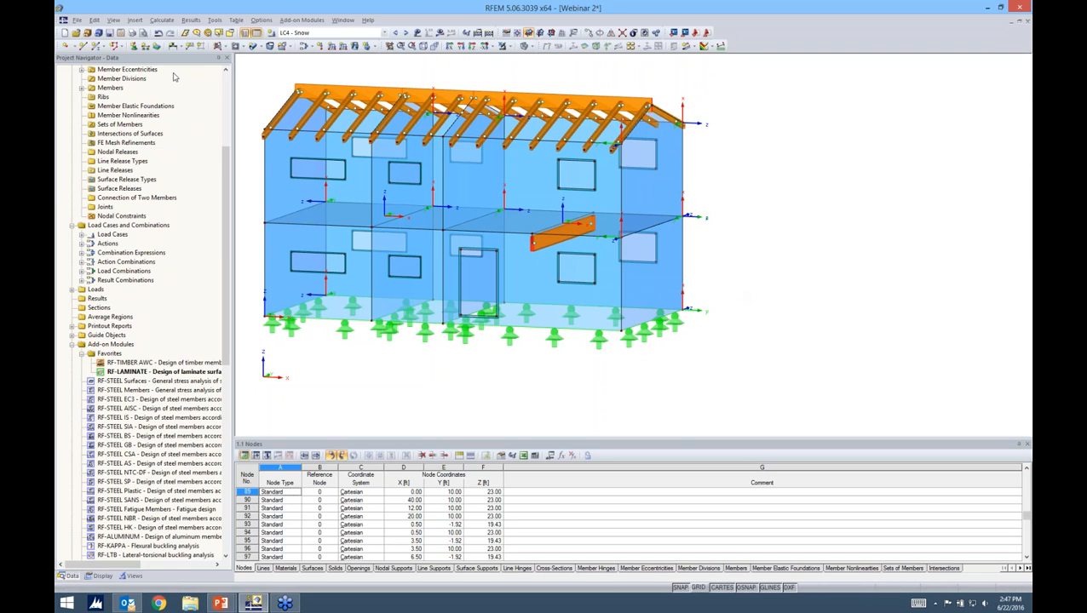
left_click(109, 32)
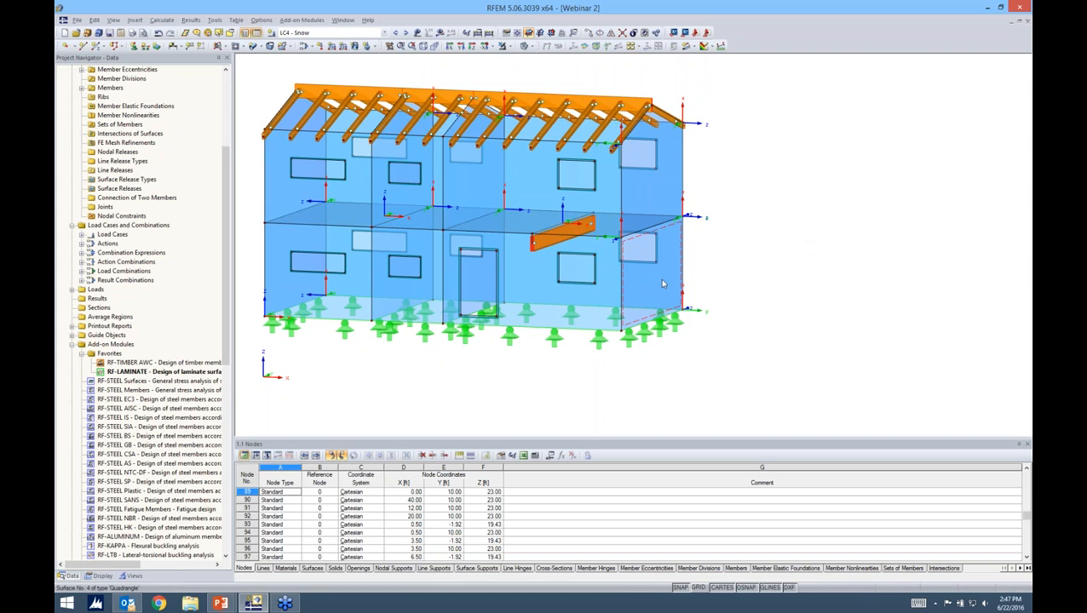
Step: Review the orthotropic material strengths of the Floor composition in RF-LAMINATE and close the module
double_click(136, 372)
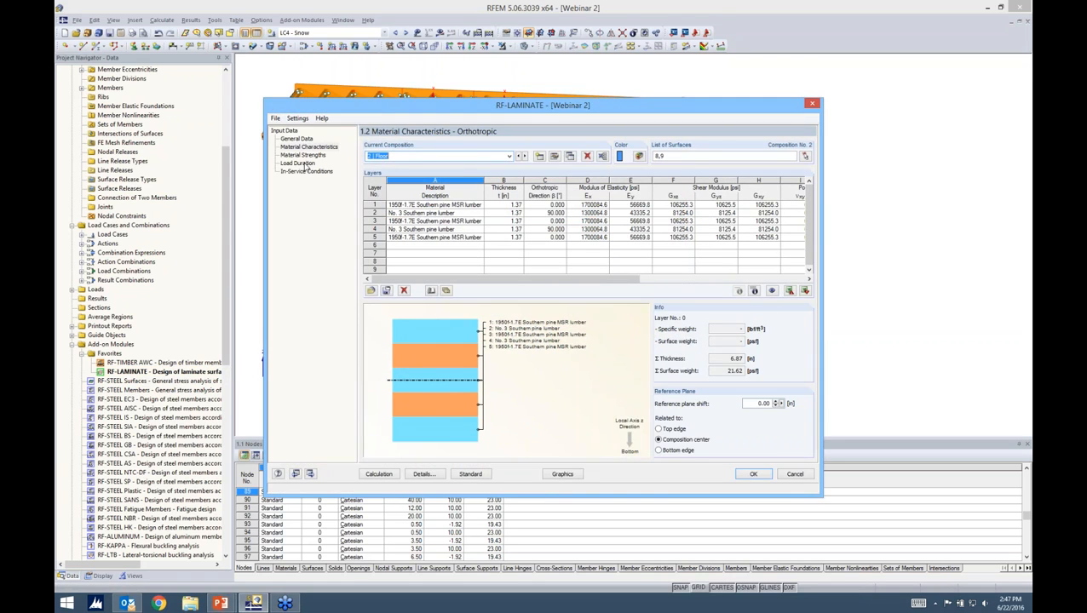
left_click(303, 157)
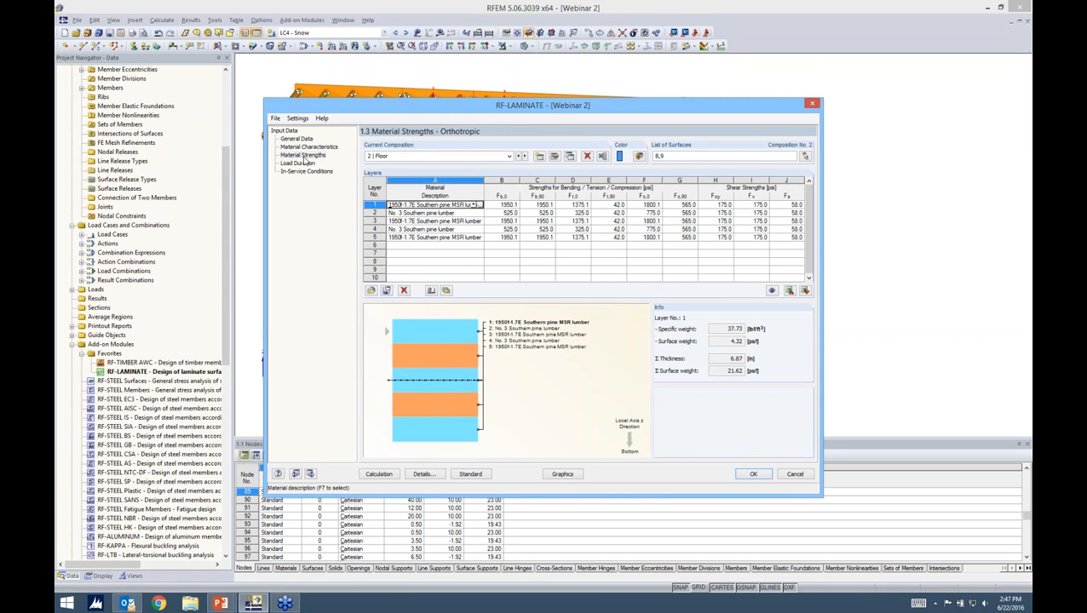
left_click(753, 474)
Step: Hide the local axis systems of the surfaces and clear the selection of the upper gable-end wall
middle_click_drag(730, 189, 707, 182, "ctrl")
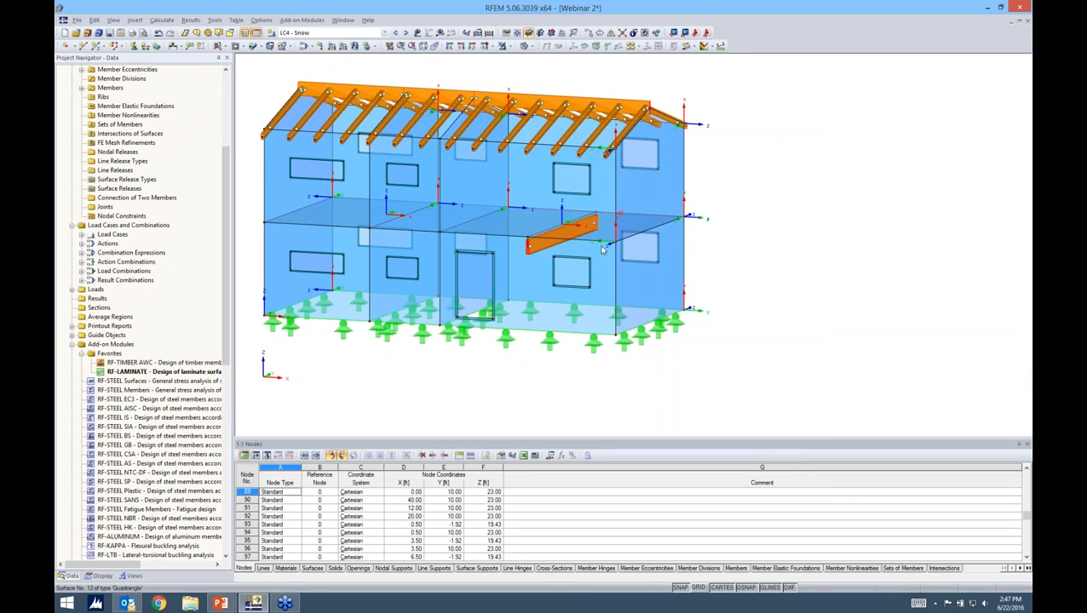
right_click(670, 193)
left_click(704, 389)
middle_click_drag(722, 267, 756, 284)
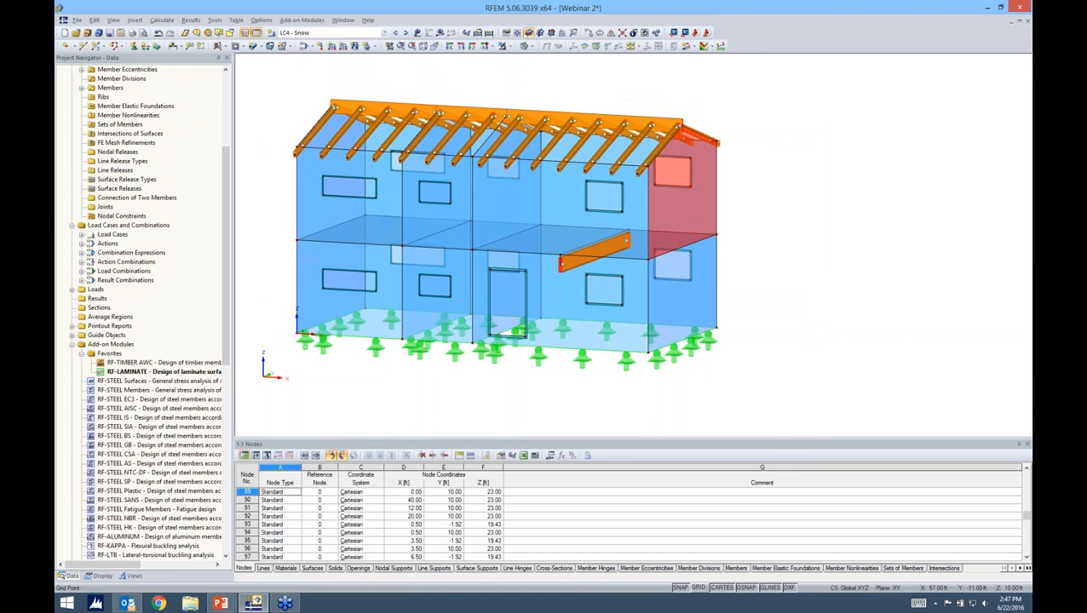
left_click(724, 224)
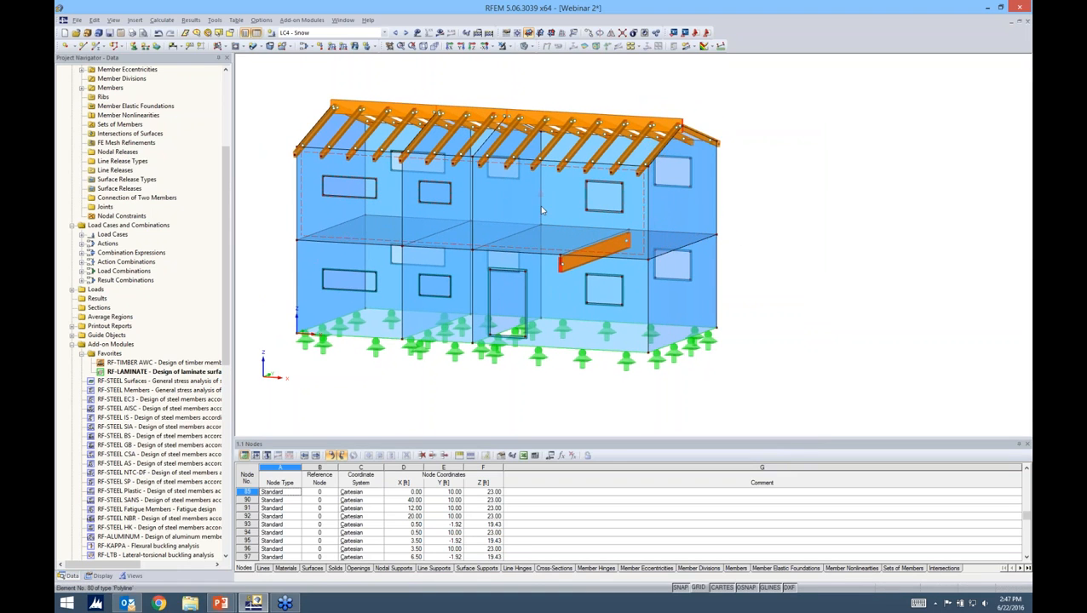
Step: Start assigning line hinges graphically and define a hinge with a 40 kip/ft² translational spring in ux and a free rotational release about x
scroll(667, 219, "up", 3)
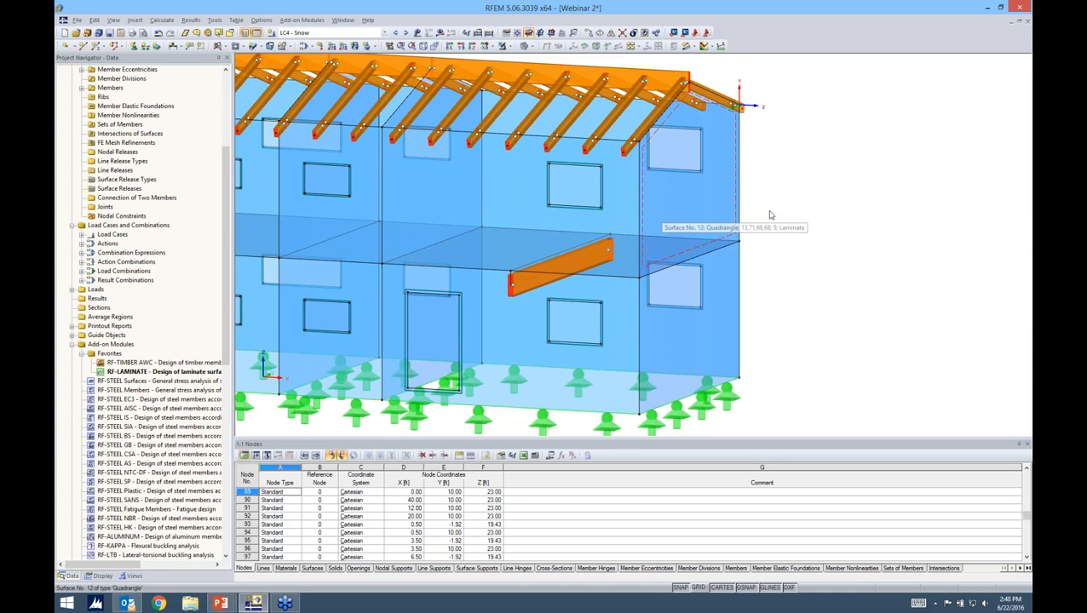
scroll(793, 218, "down", 1)
middle_click_drag(793, 218, 819, 218)
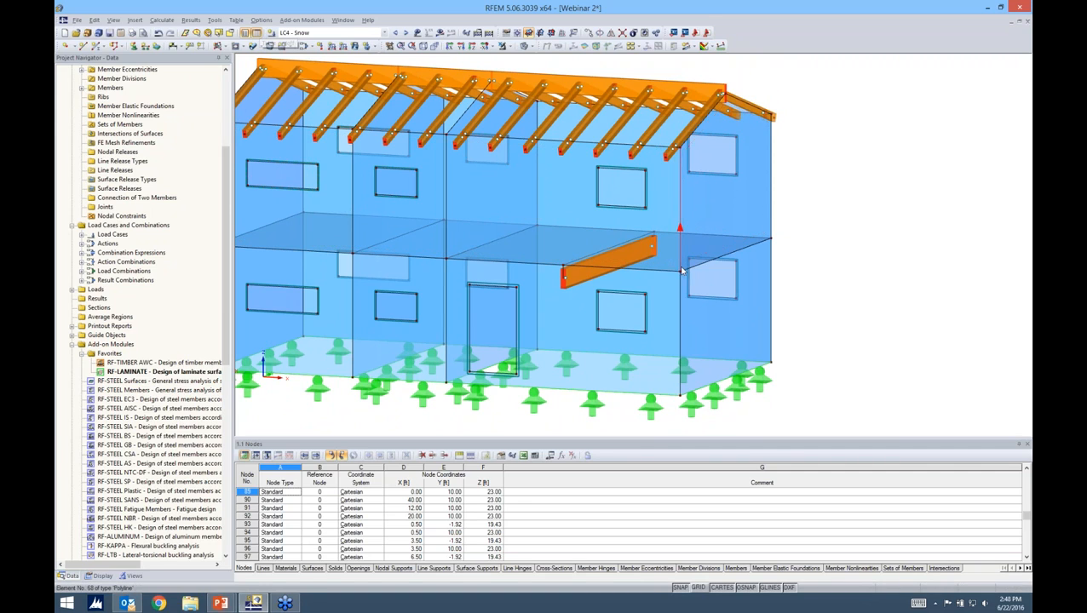
left_click(135, 20)
mouse_move(143, 33)
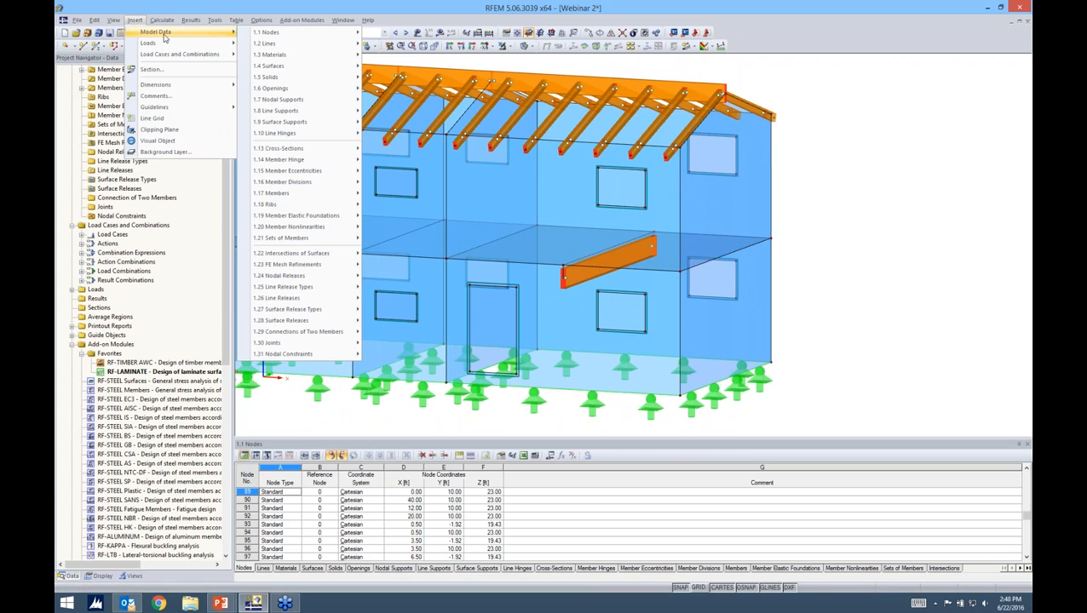
mouse_move(291, 135)
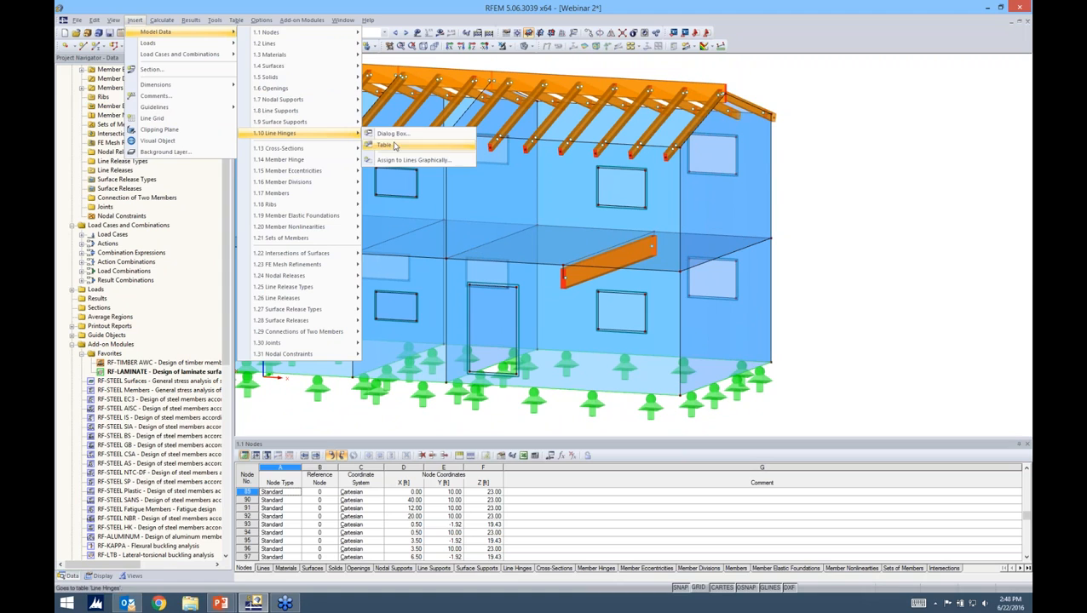
left_click(396, 161)
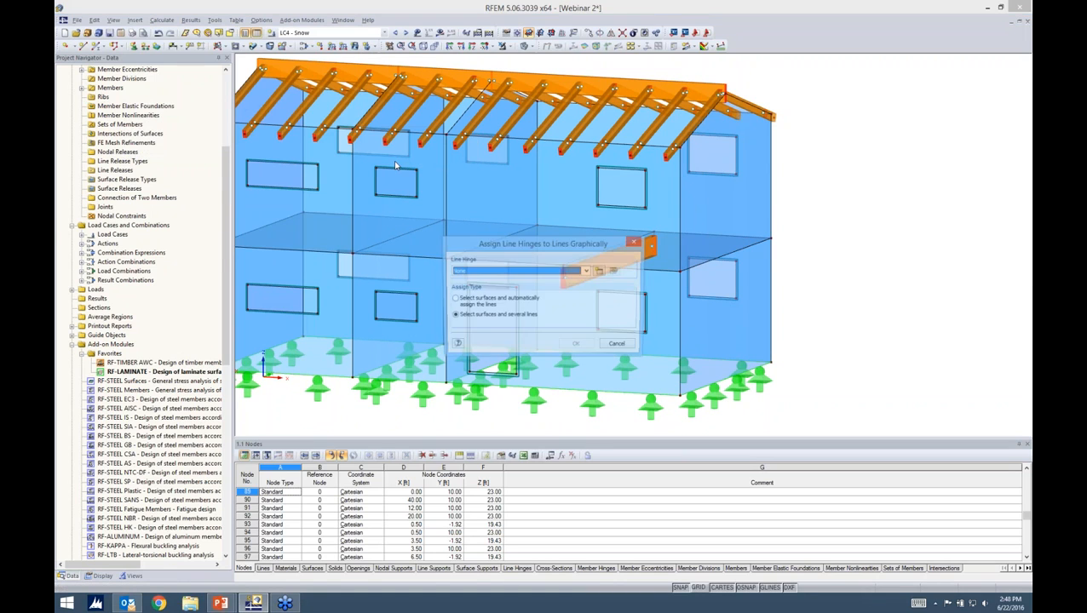
left_click_drag(580, 246, 640, 192)
left_click(623, 263)
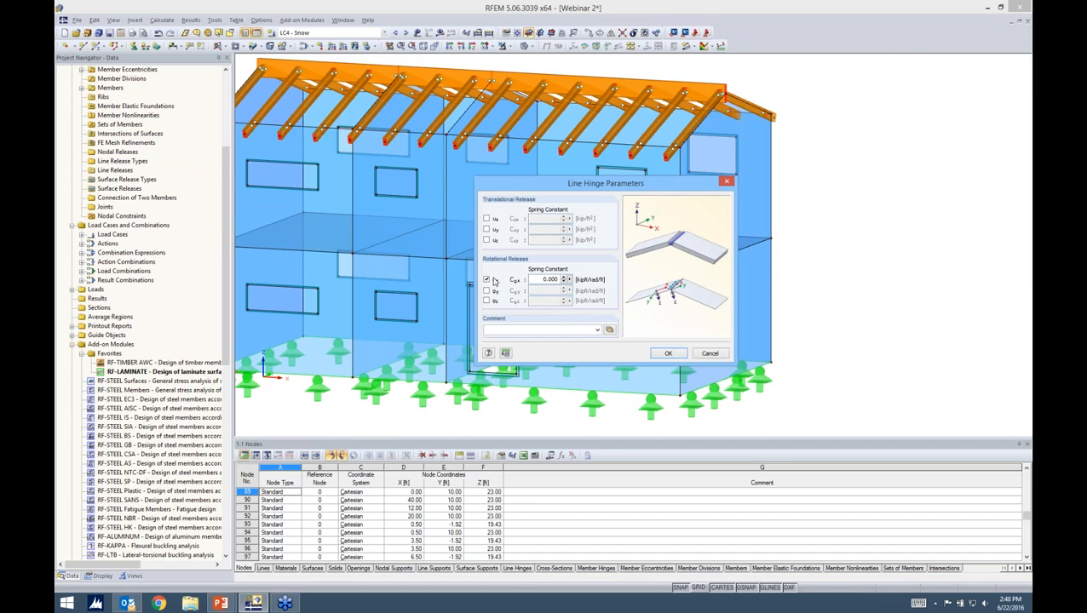
left_click(487, 220)
double_click(550, 219)
type("3")
left_click(664, 353)
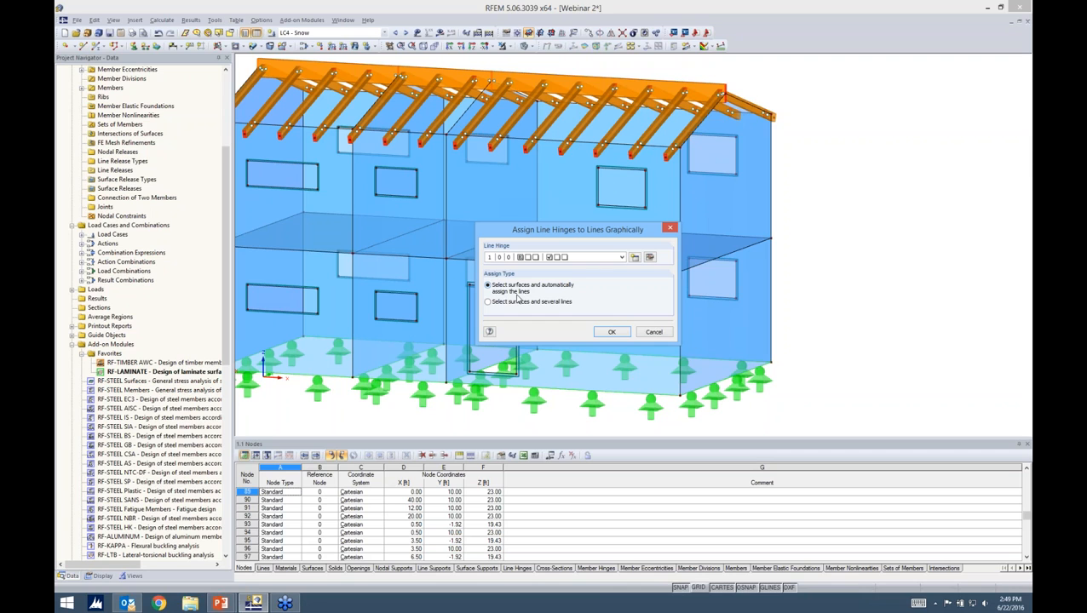
Step: Assign the line hinge automatically to the connecting lines of all upper and lower wall surfaces
left_click(611, 332)
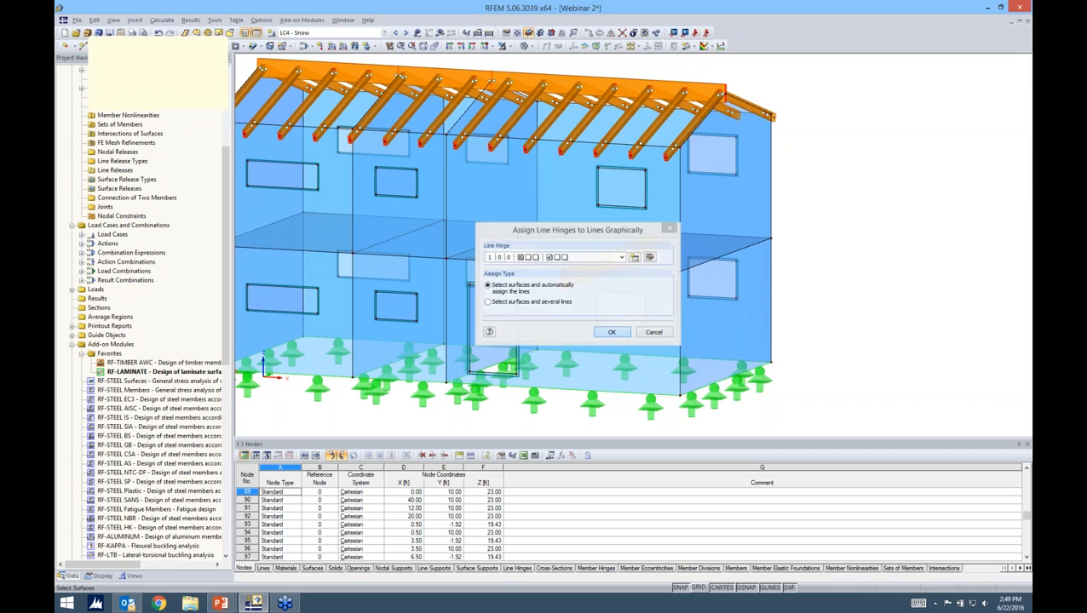
middle_click_drag(771, 281, 898, 264, "ctrl")
left_click_drag(862, 230, 266, 225)
left_click_drag(896, 354, 315, 327)
left_click(174, 99)
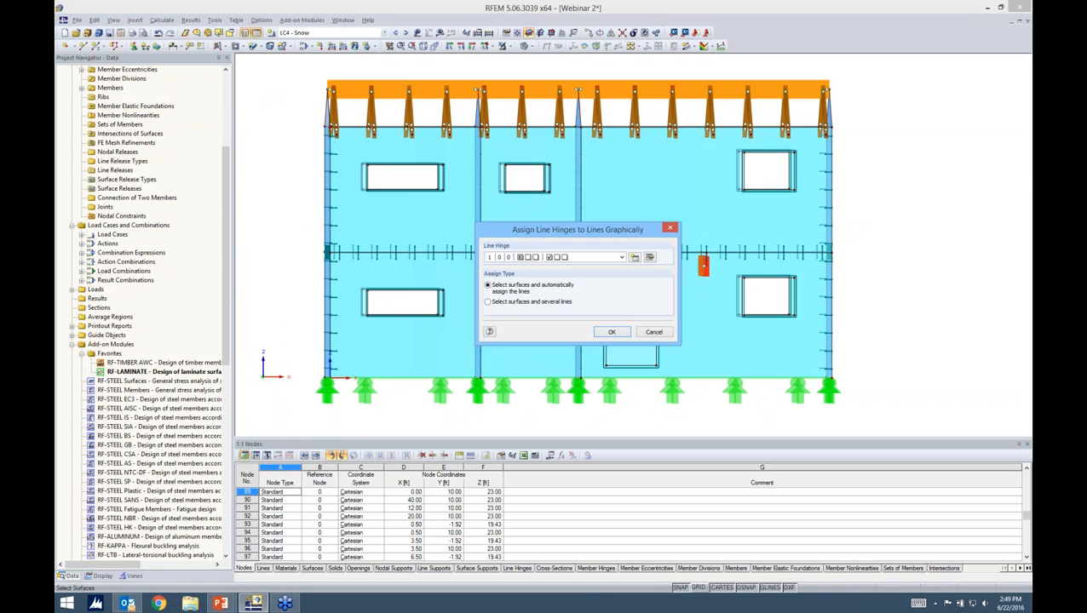
left_click(612, 331)
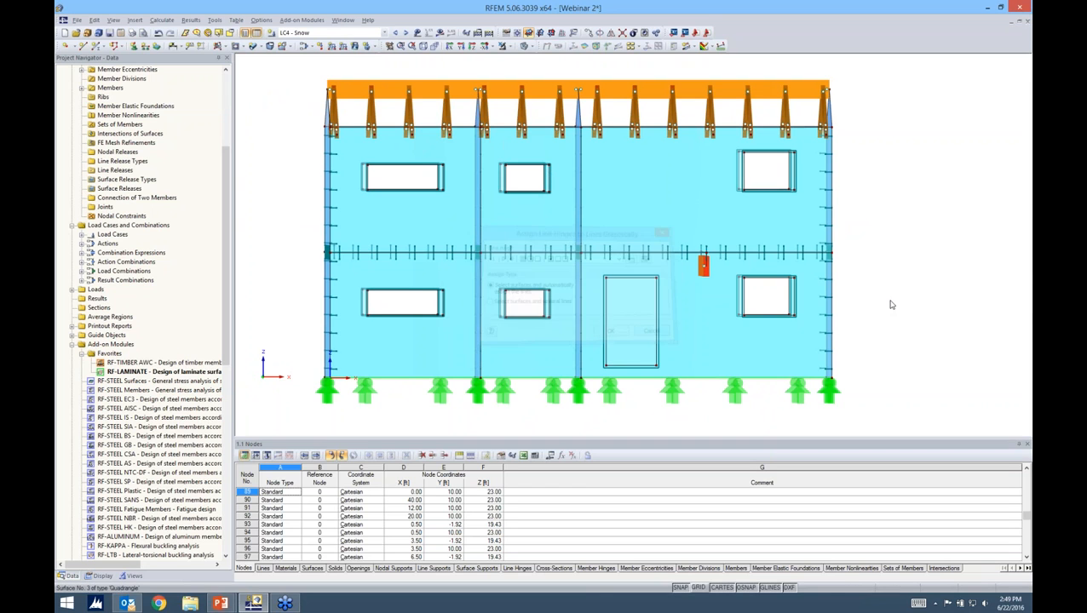
Step: Inspect the parameters of the line hinge at the front corner of the upper storey without changing them
middle_click_drag(766, 275, 737, 275, "ctrl")
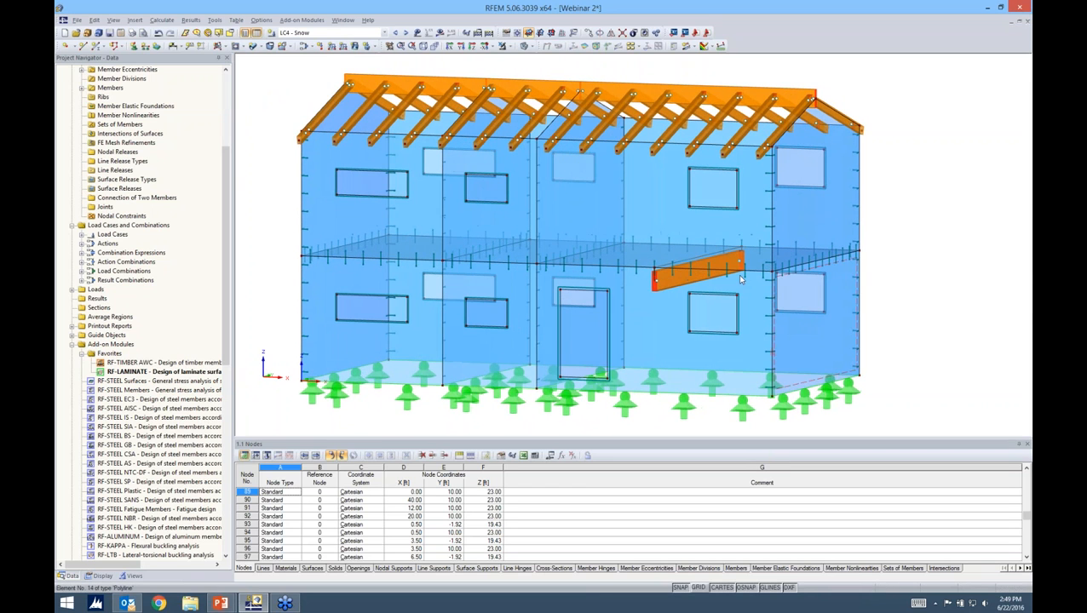
middle_click_drag(888, 276, 862, 275, "ctrl")
middle_click_drag(852, 111, 789, 96)
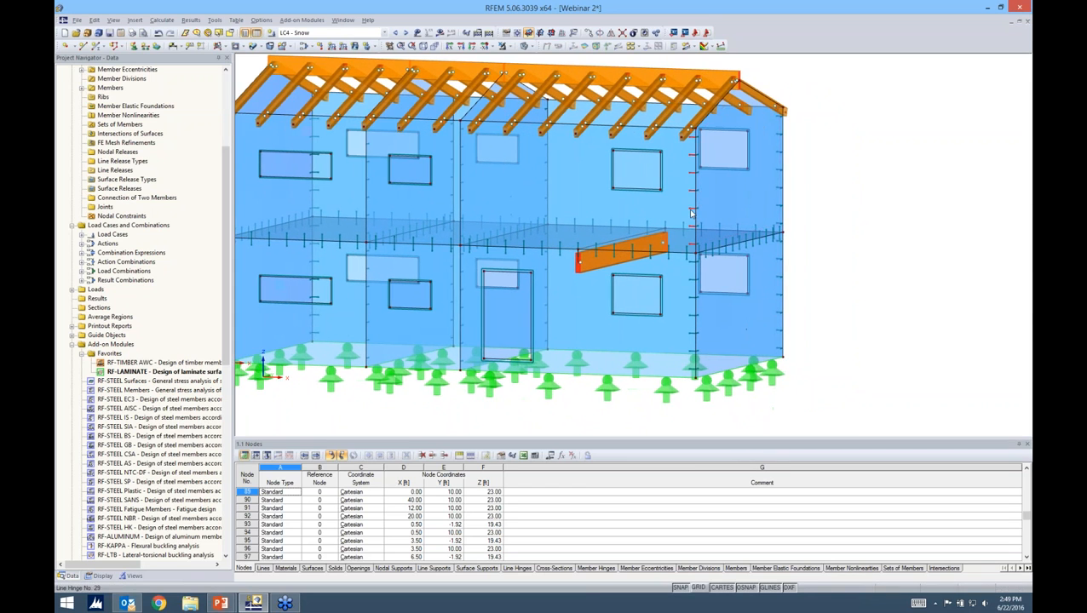
double_click(692, 213)
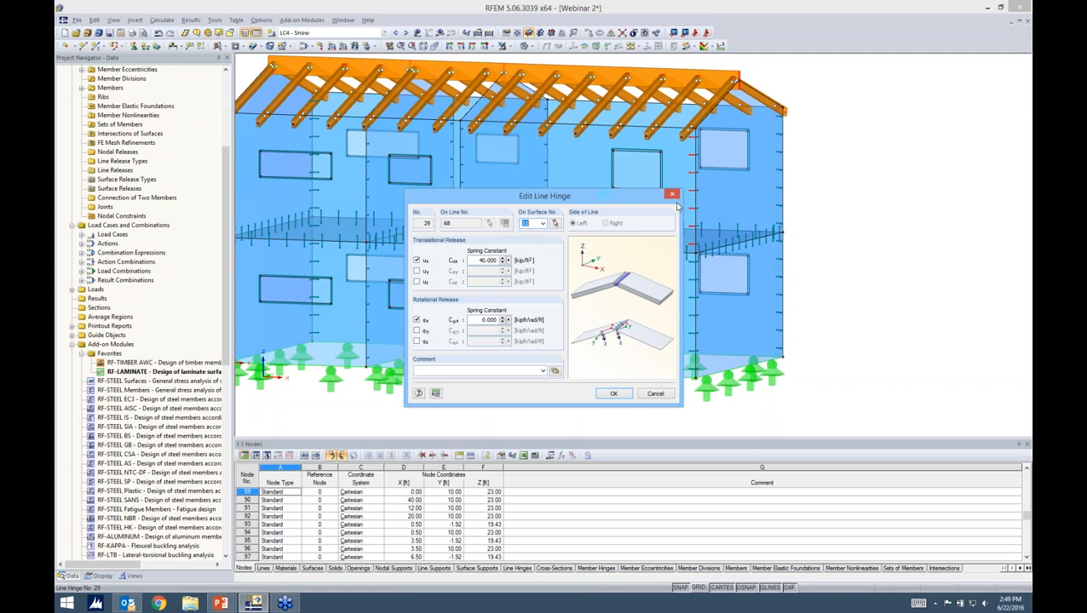
left_click(651, 395)
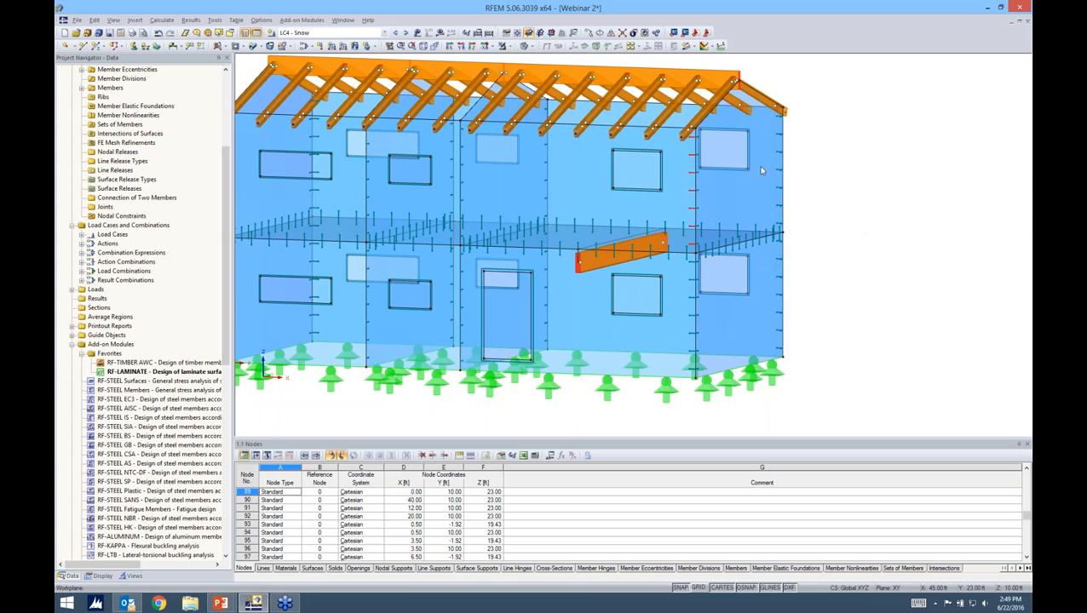
middle_click_drag(838, 271, 788, 270, "ctrl")
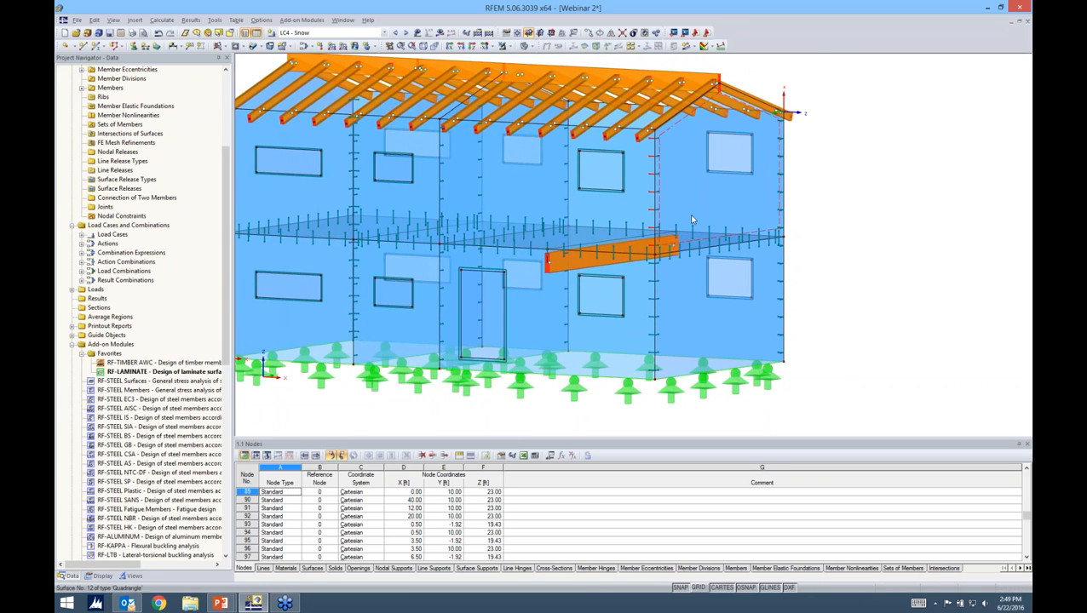
Step: Examine the line hinges along the wall corners and the intermediate floor edges from several sides of the house
scroll(688, 218, "up", 4)
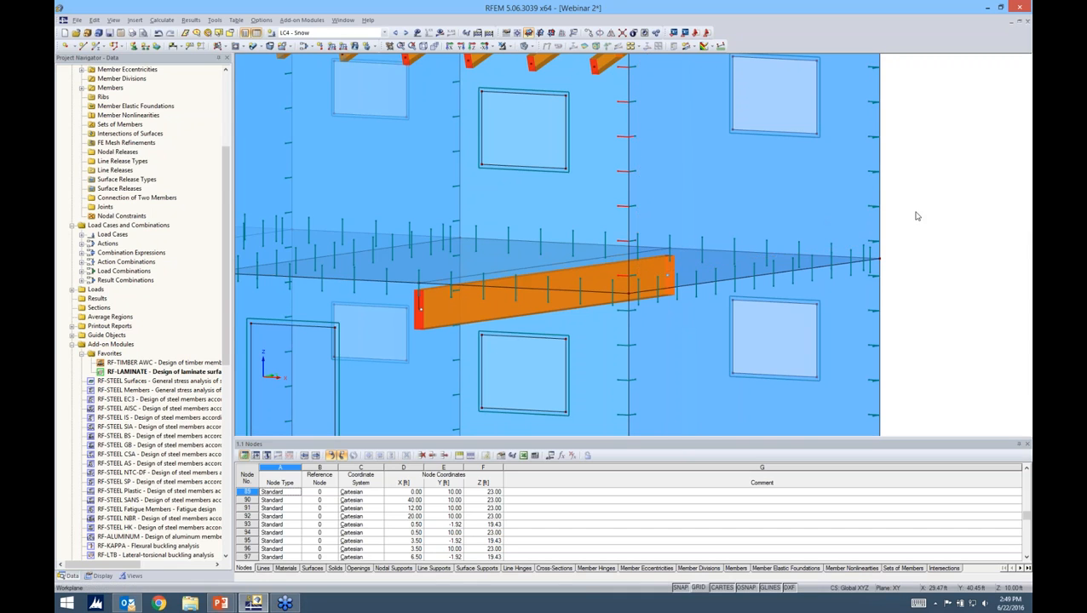
scroll(918, 213, "down", 1)
middle_click_drag(895, 216, 783, 202)
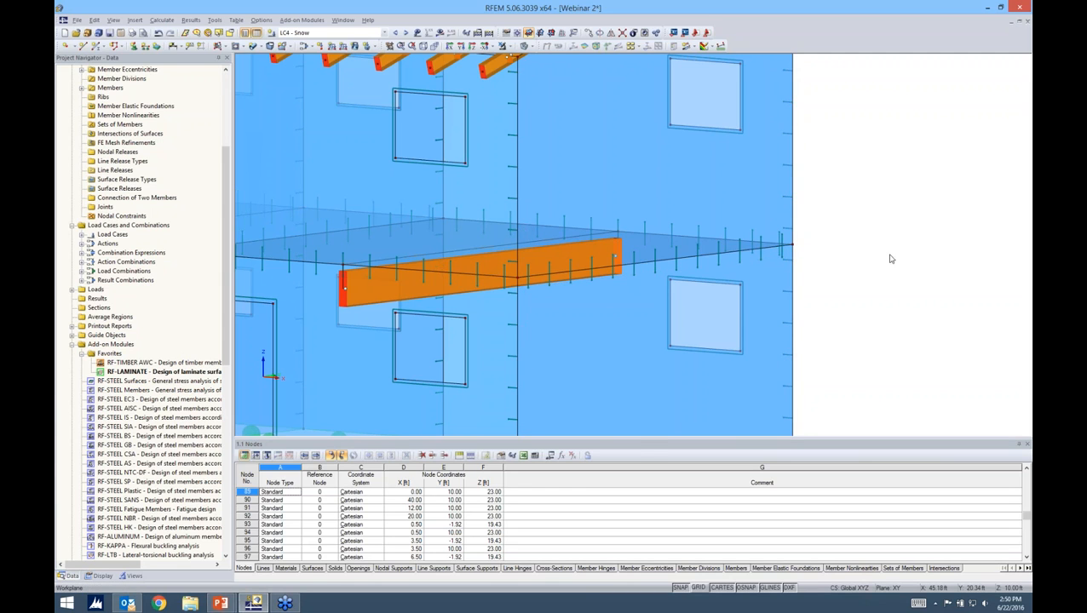
scroll(888, 257, "down", 5)
scroll(704, 327, "up", 5)
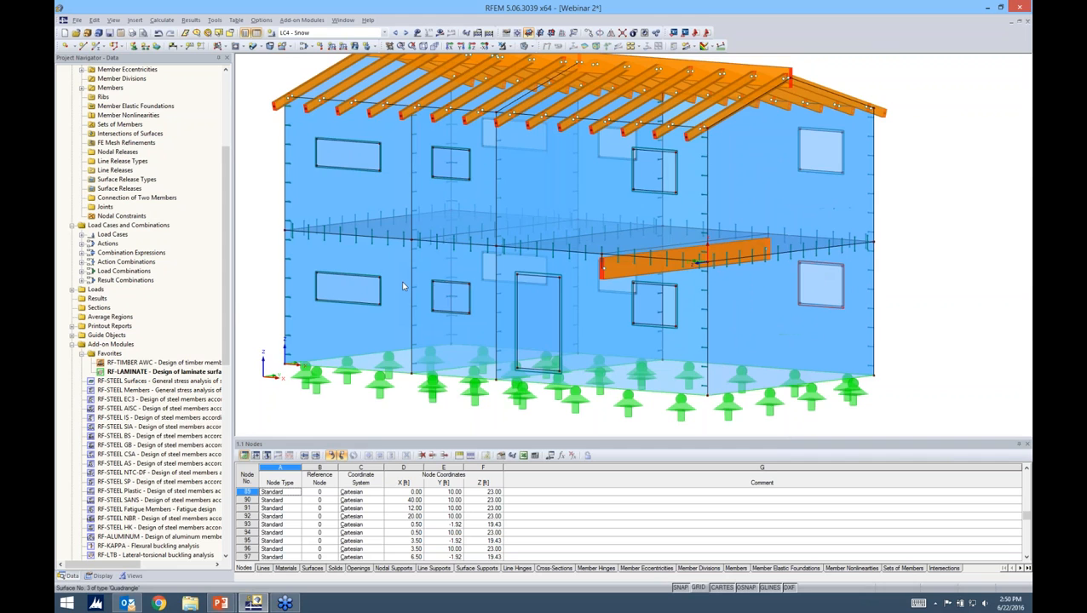
scroll(703, 327, "down", 3)
scroll(412, 164, "up", 4)
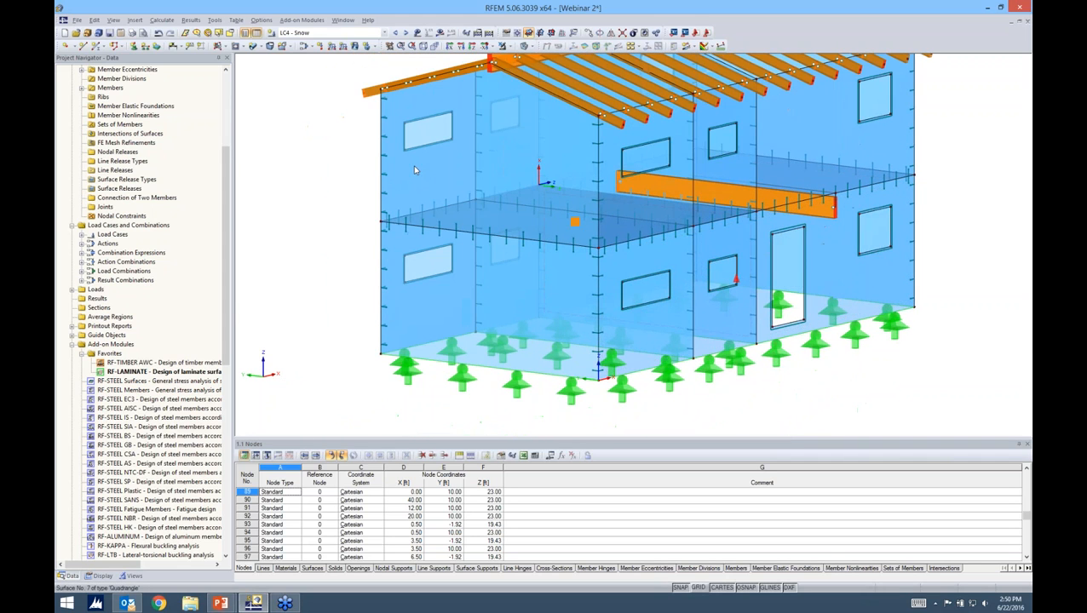
scroll(408, 191, "up", 3)
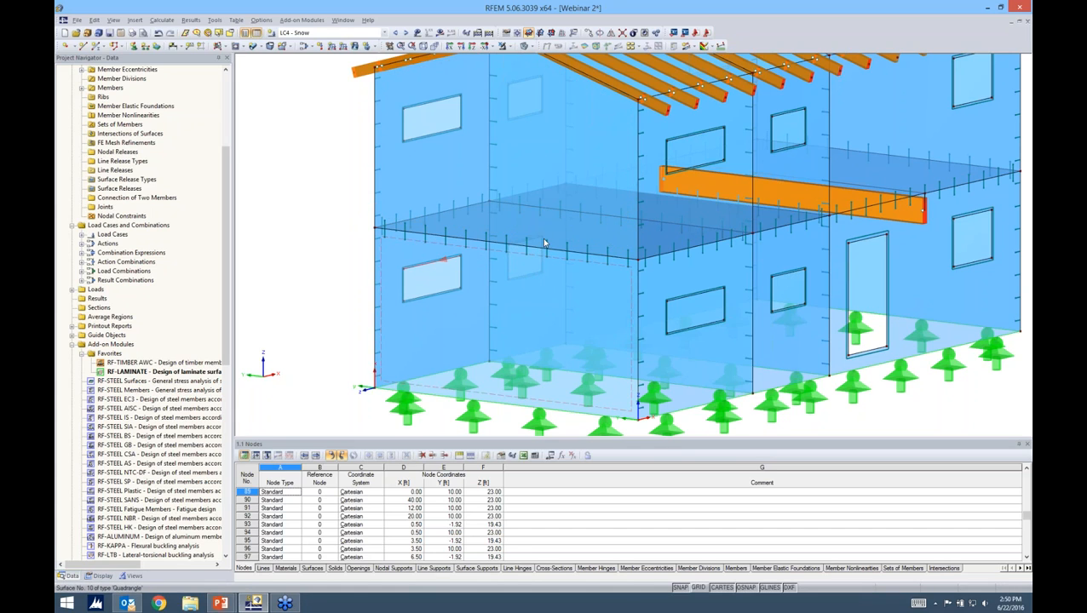
scroll(477, 240, "down", 3)
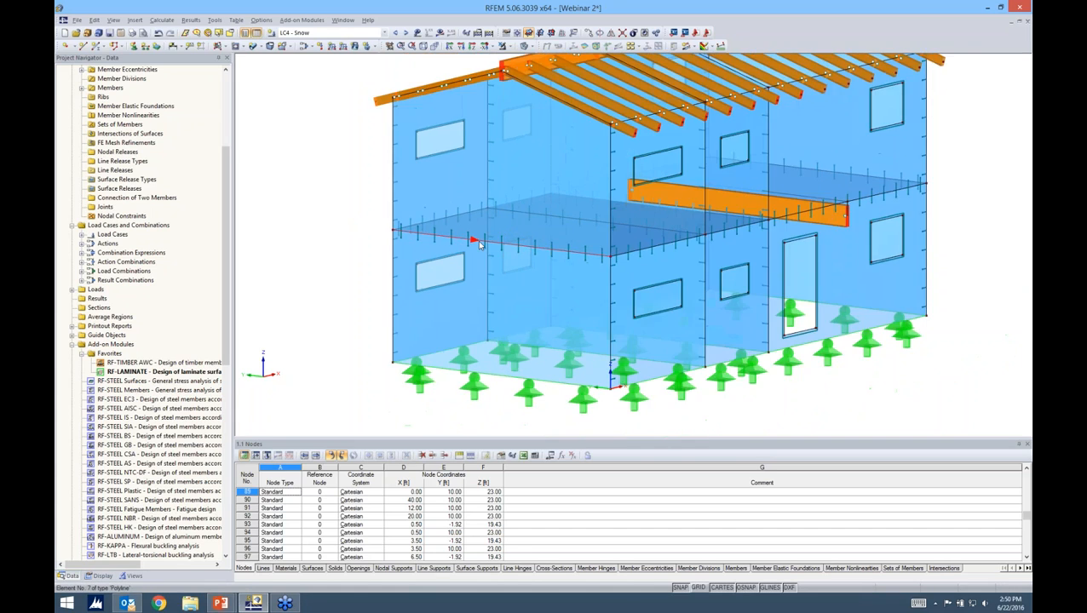
Step: Select the intermediate floor surfaces in a front view and display only those objects
middle_click_drag(681, 362, 532, 329, "ctrl")
left_click_drag(392, 209, 828, 227)
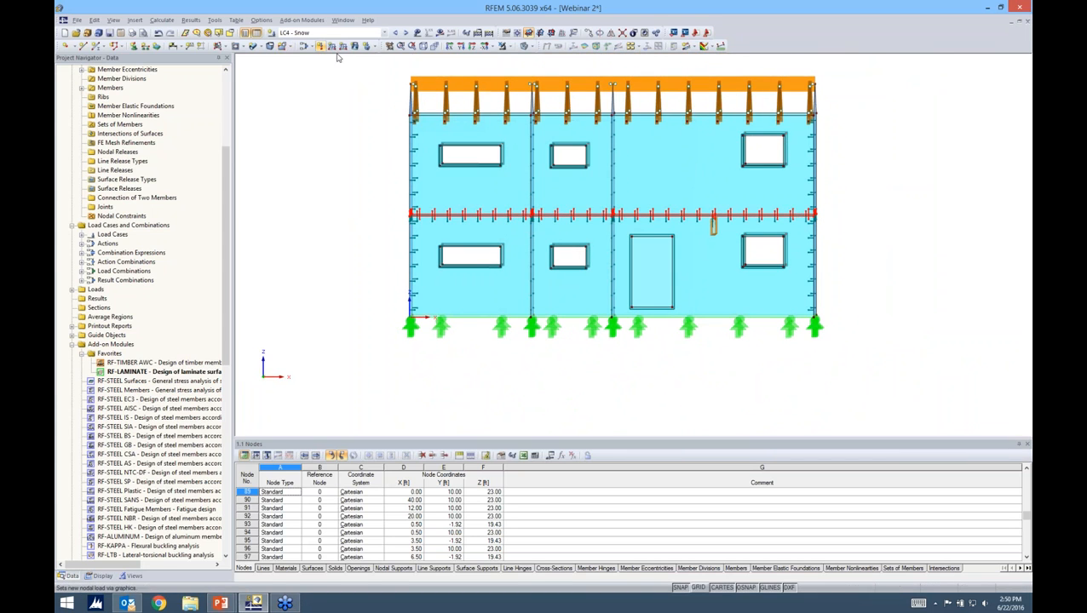
left_click(509, 46)
left_click(546, 58)
left_click(910, 246)
middle_click_drag(909, 246, 777, 315, "ctrl")
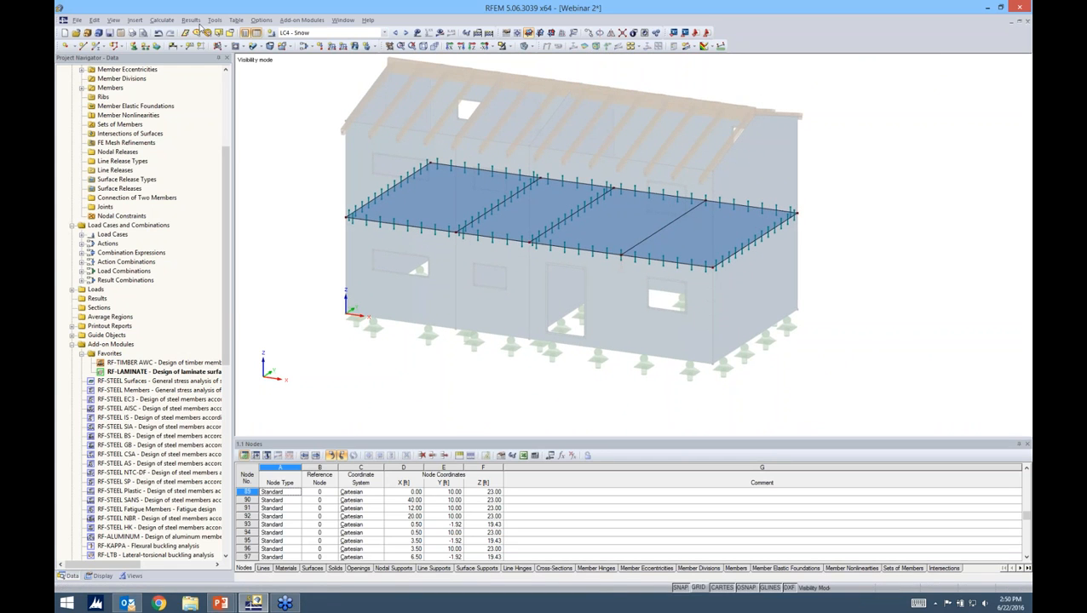
Step: Assign line hinge 2 graphically to surface 8 along line 22, the shared edge of the two floor surfaces, using surfaces and several lines
left_click(135, 20)
mouse_move(141, 33)
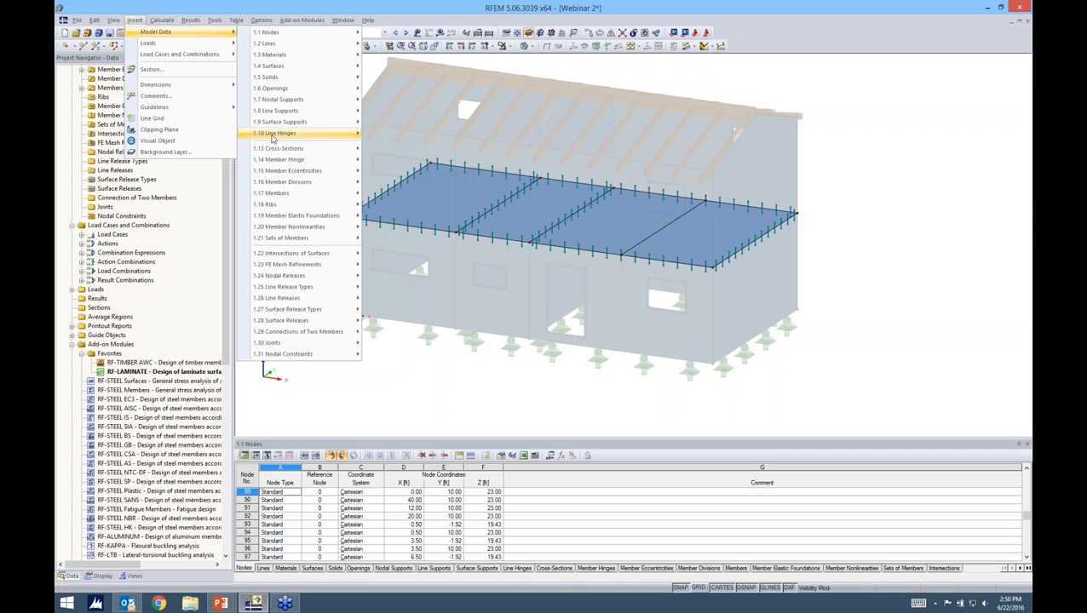
mouse_move(290, 133)
left_click(424, 166)
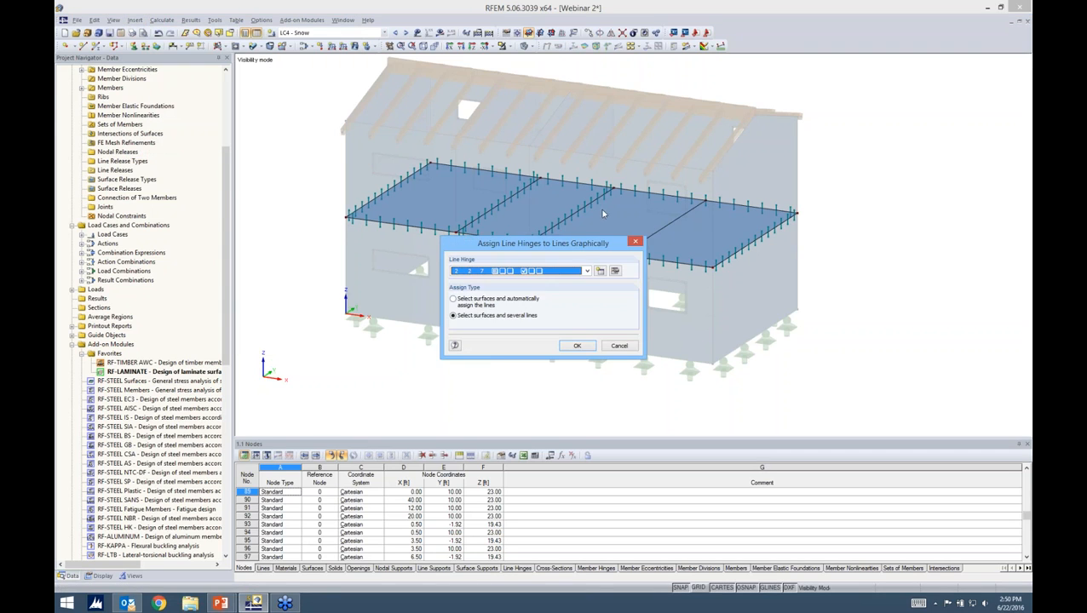
left_click_drag(584, 247, 837, 169)
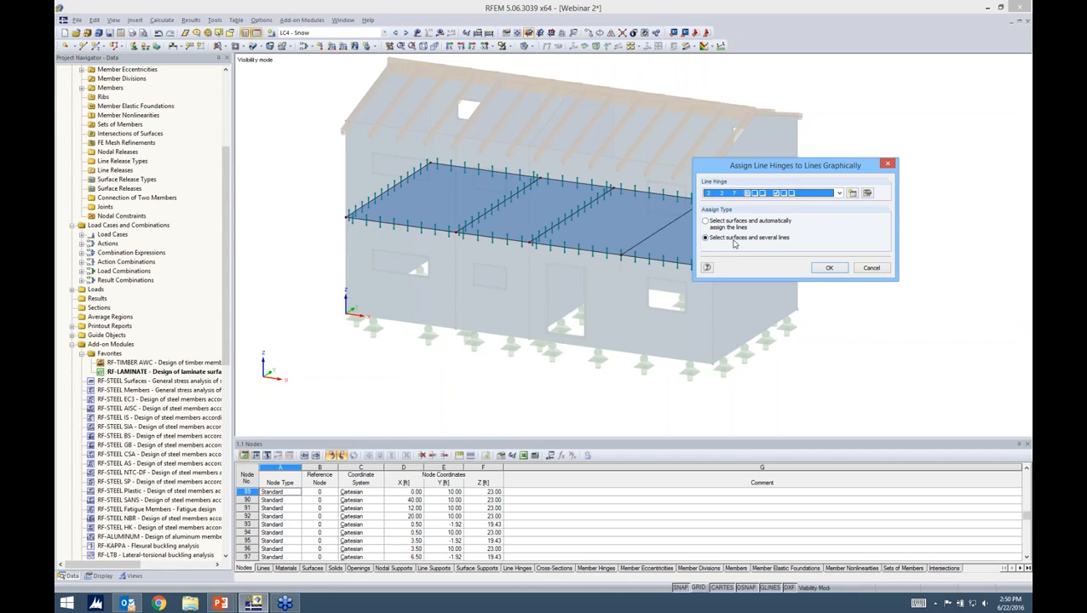
left_click(828, 268)
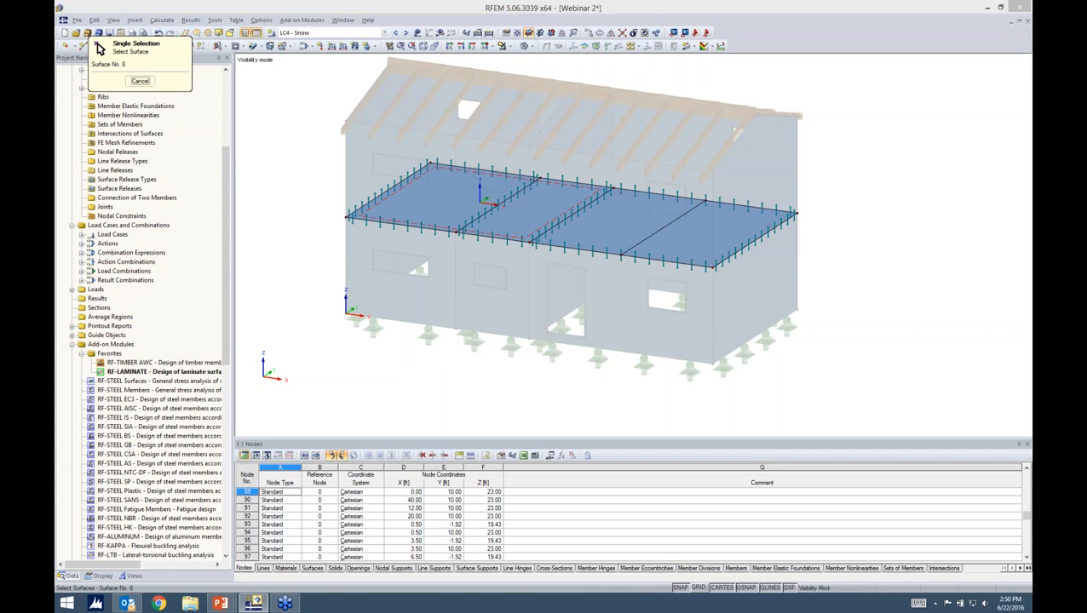
left_click(498, 206)
left_click(556, 226)
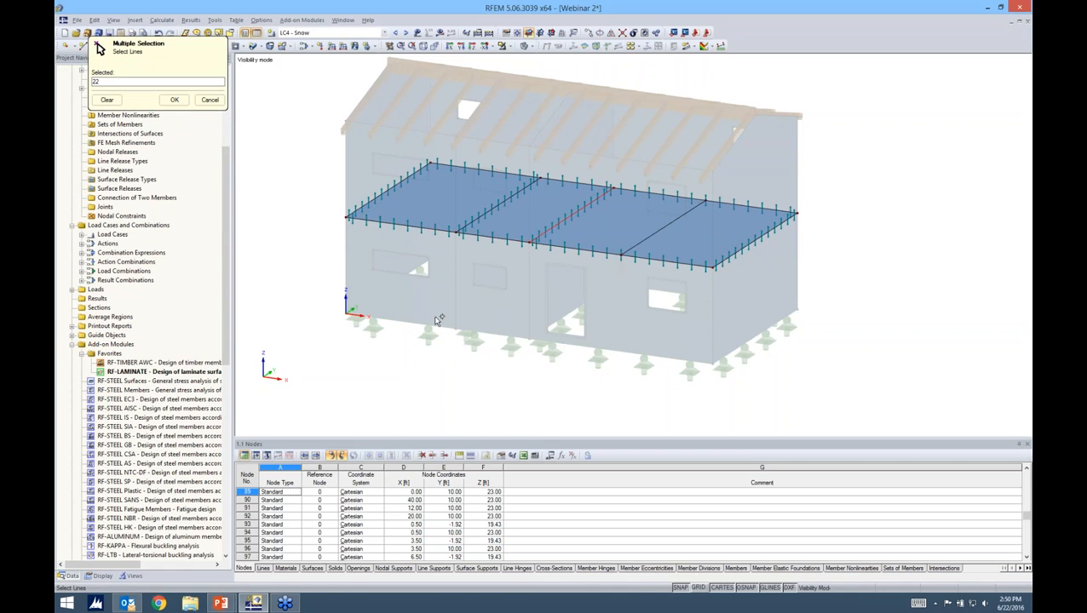
left_click(174, 99)
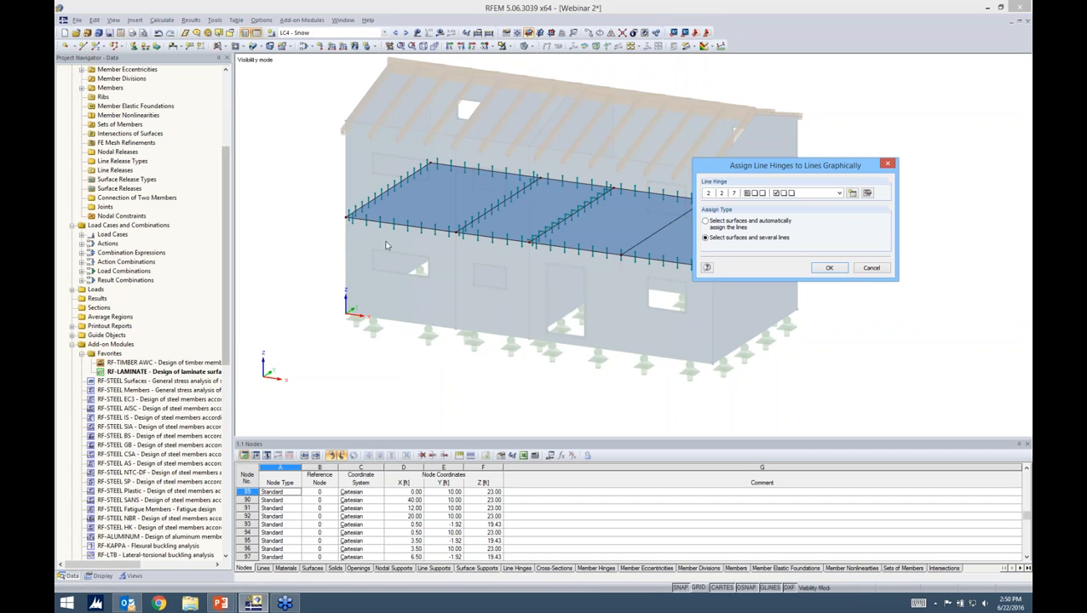
left_click(865, 268)
Step: Check the new line hinge between the floor surfaces and restore the display of all model objects
scroll(537, 241, "up", 4)
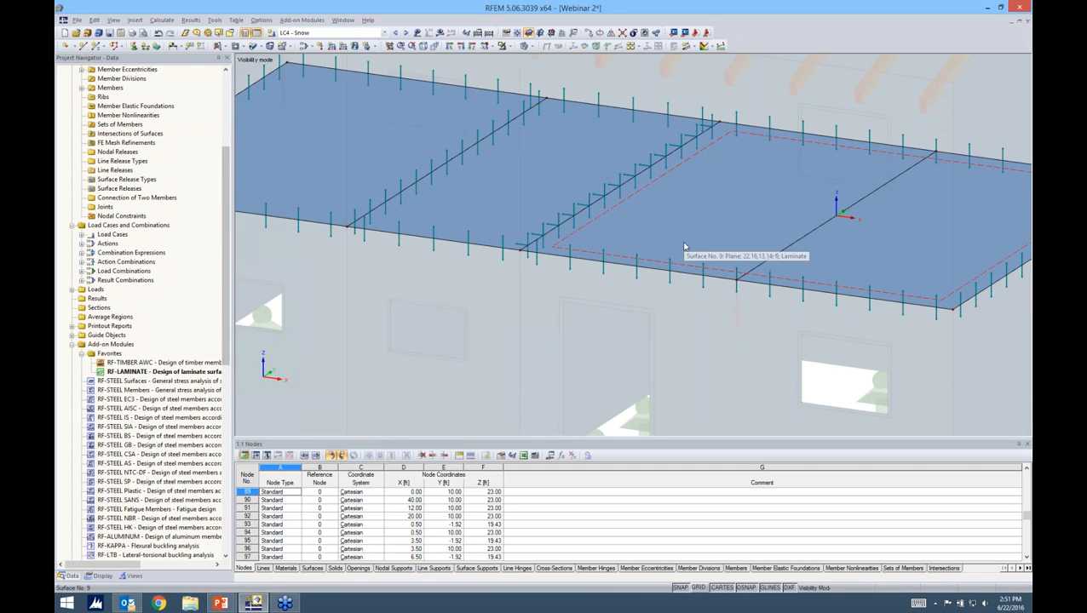
scroll(684, 247, "down", 5)
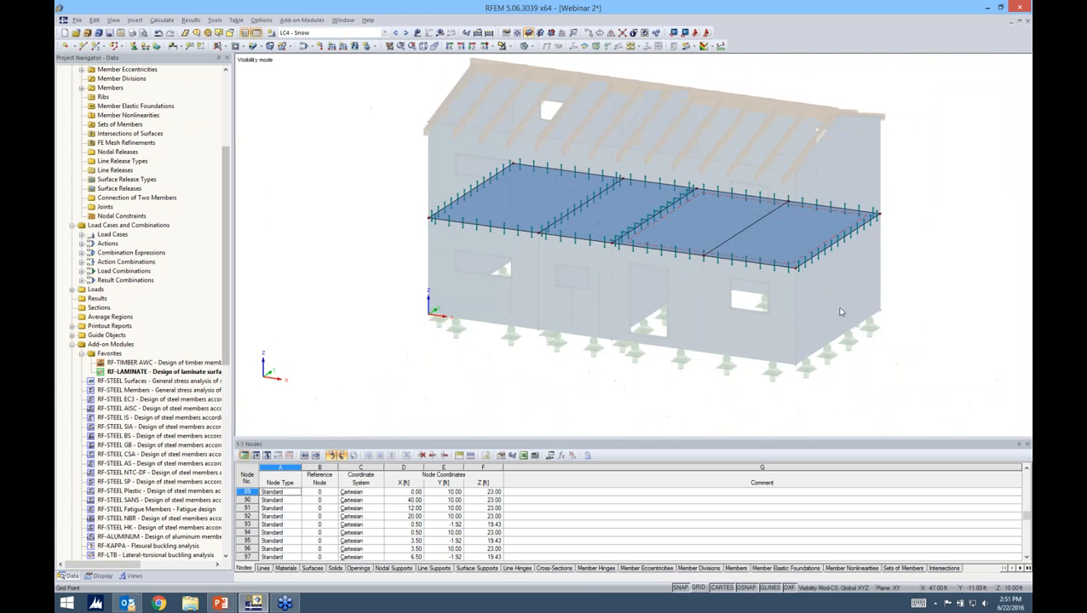
scroll(903, 281, "up", 1)
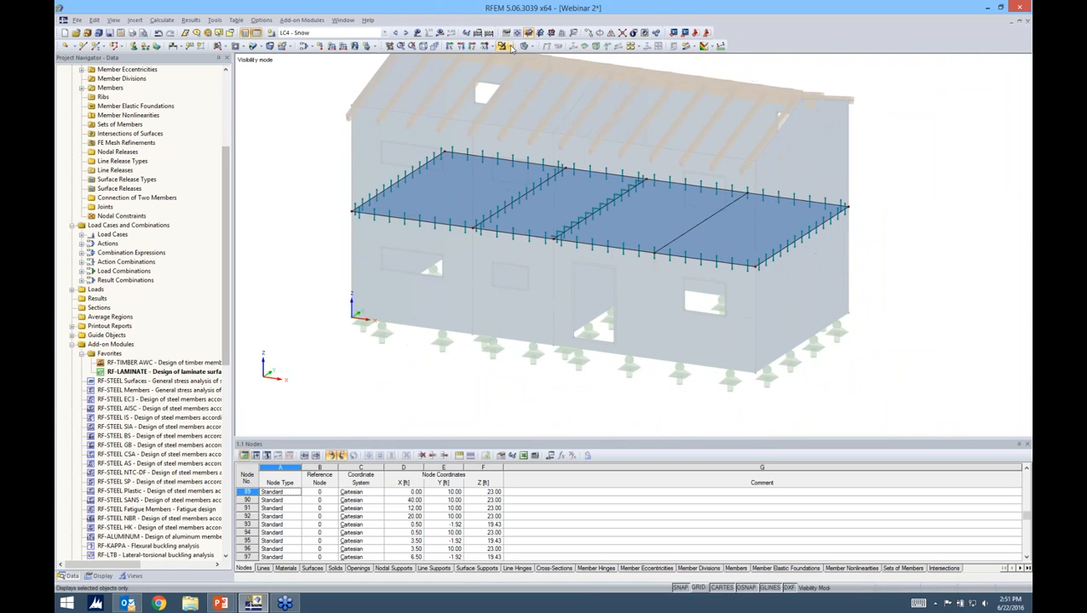
left_click(508, 46)
left_click(540, 133)
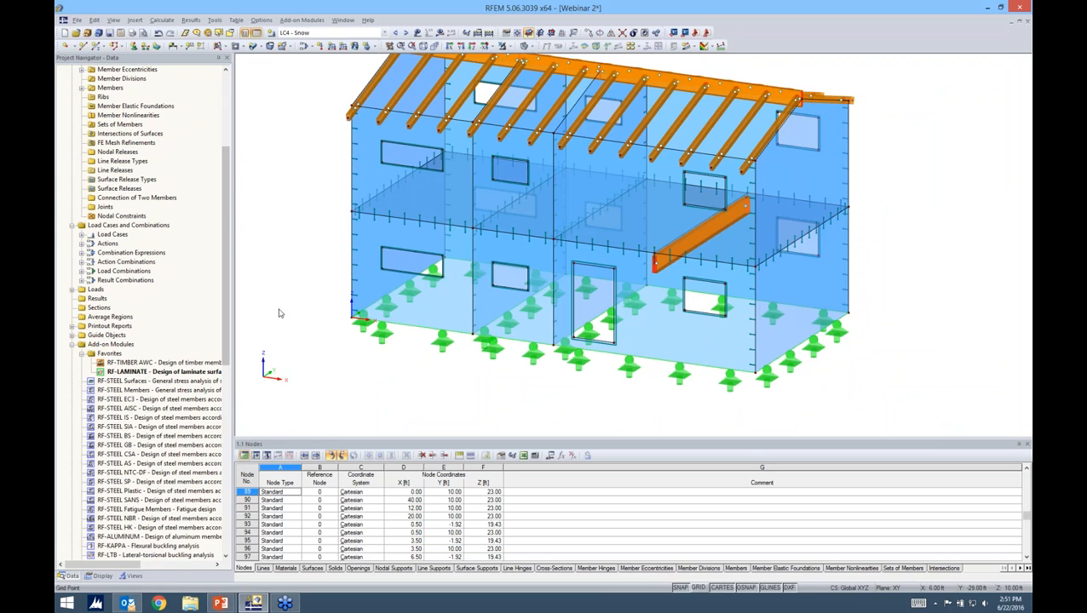
Step: Open RF-LAMINATE, review the floor's material strengths and set the load duration of wind load case LC3 to ten minutes
double_click(149, 374)
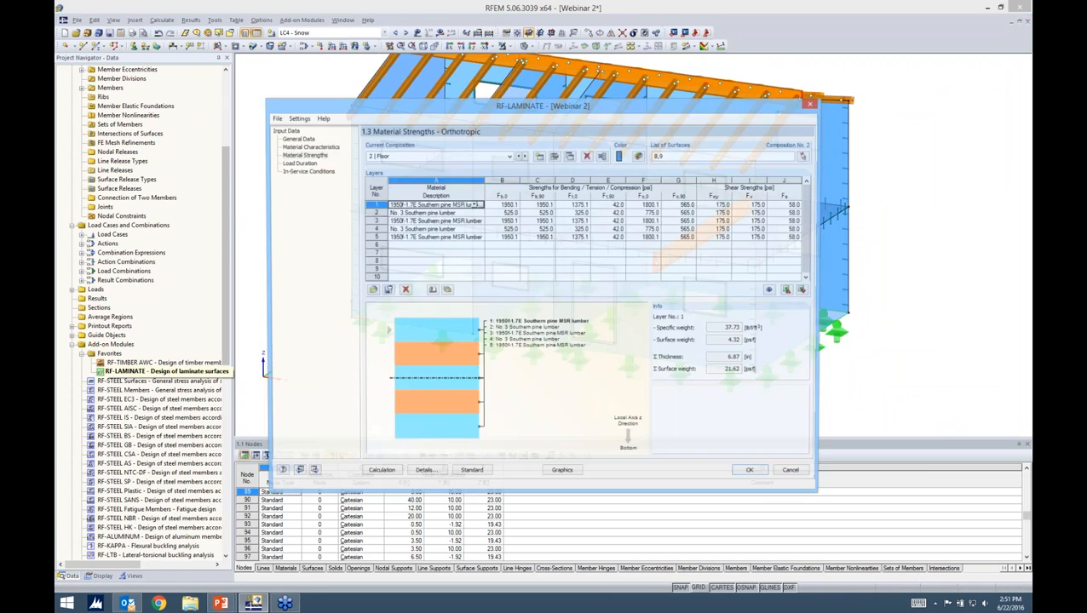
left_click(313, 156)
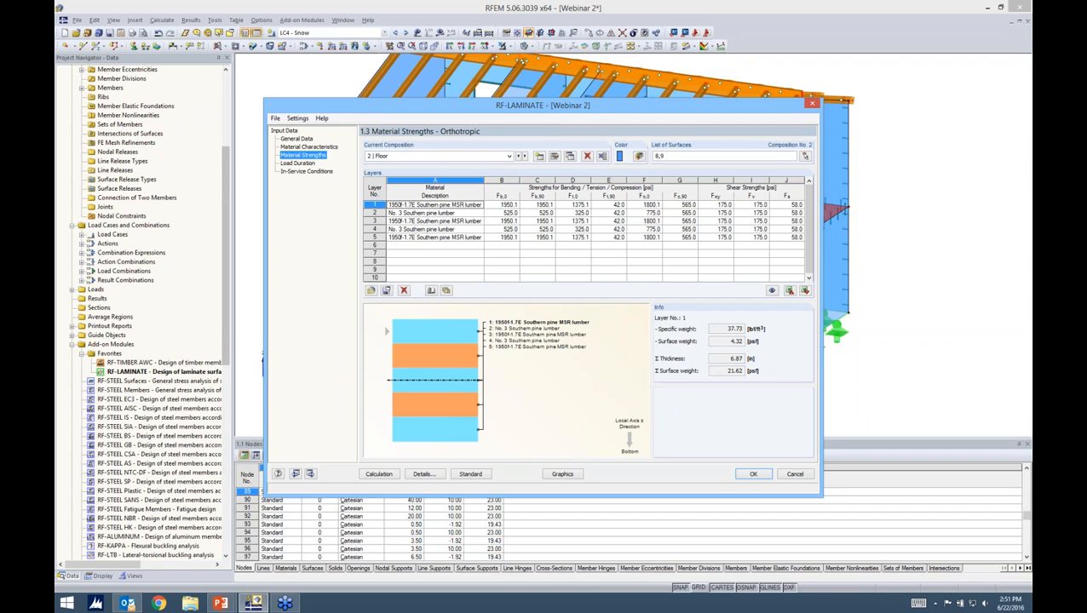
left_click(303, 163)
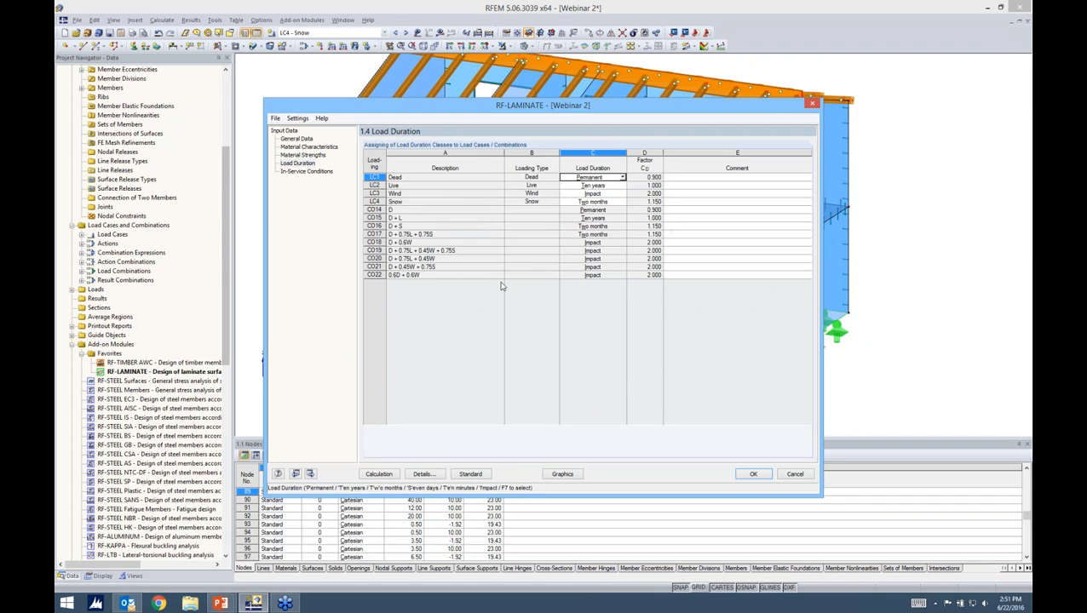
left_click(601, 195)
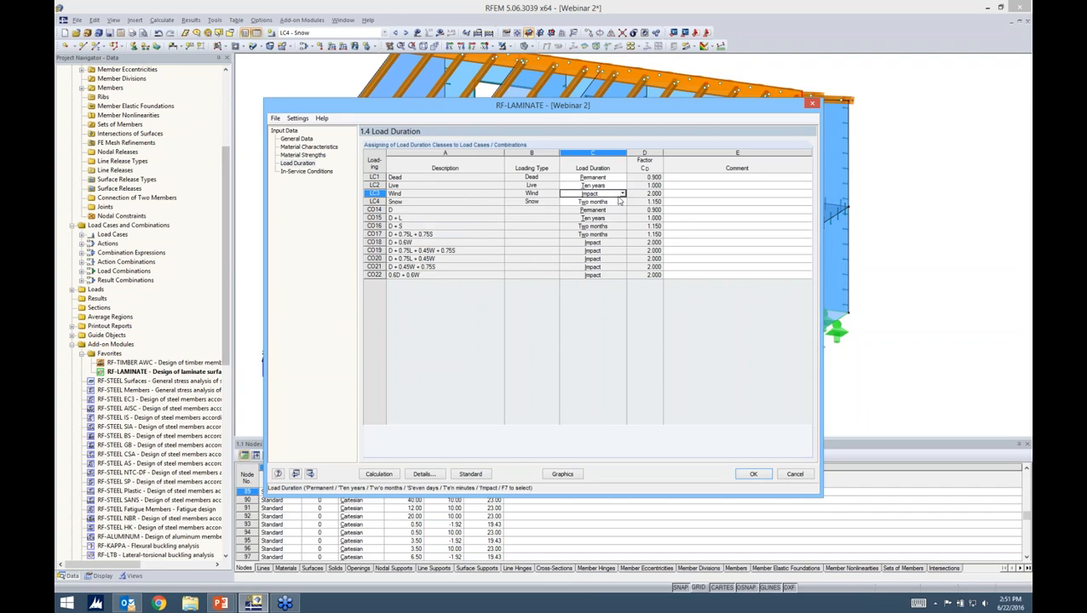
left_click(623, 195)
left_click(590, 239)
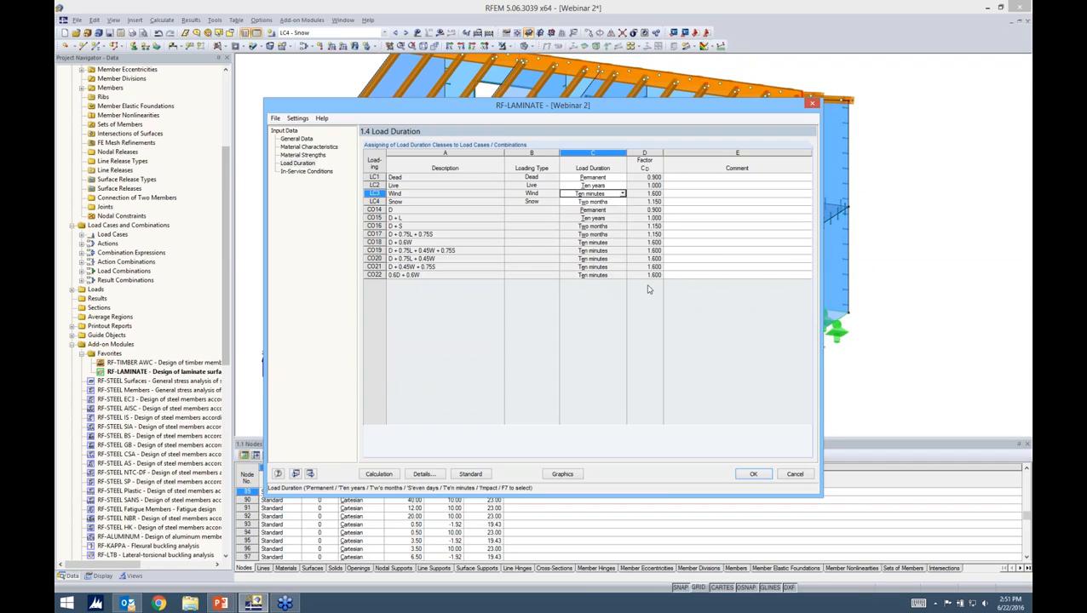
Step: Review the in-service conditions of the surfaces and the ANSI/AWC NDS-2015/ASD design factors, and close RF-LAMINATE with its inputs saved
left_click(322, 173)
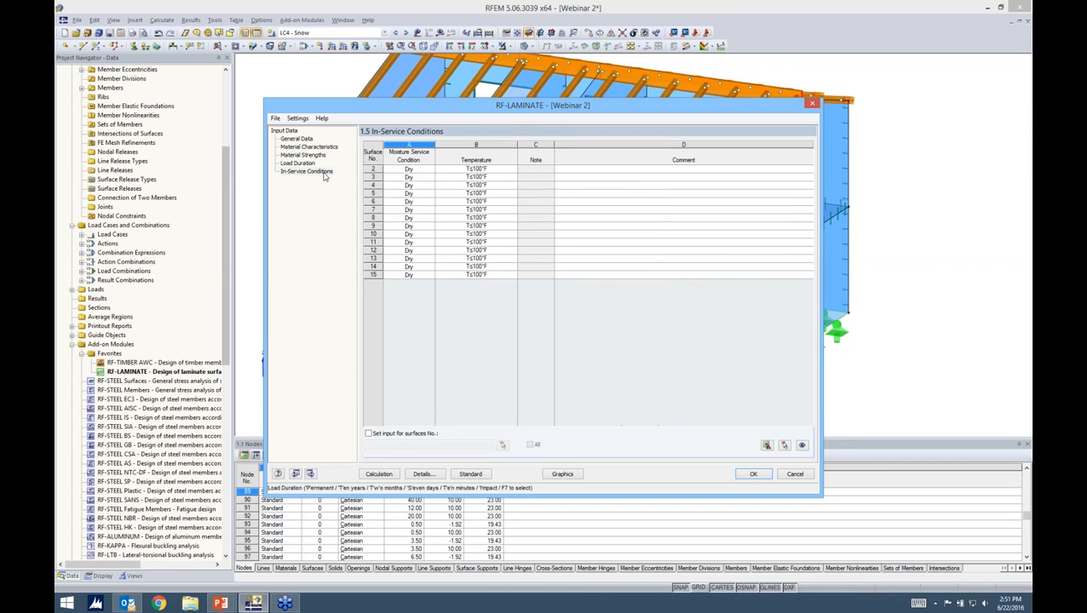
left_click(410, 170)
left_click(430, 170)
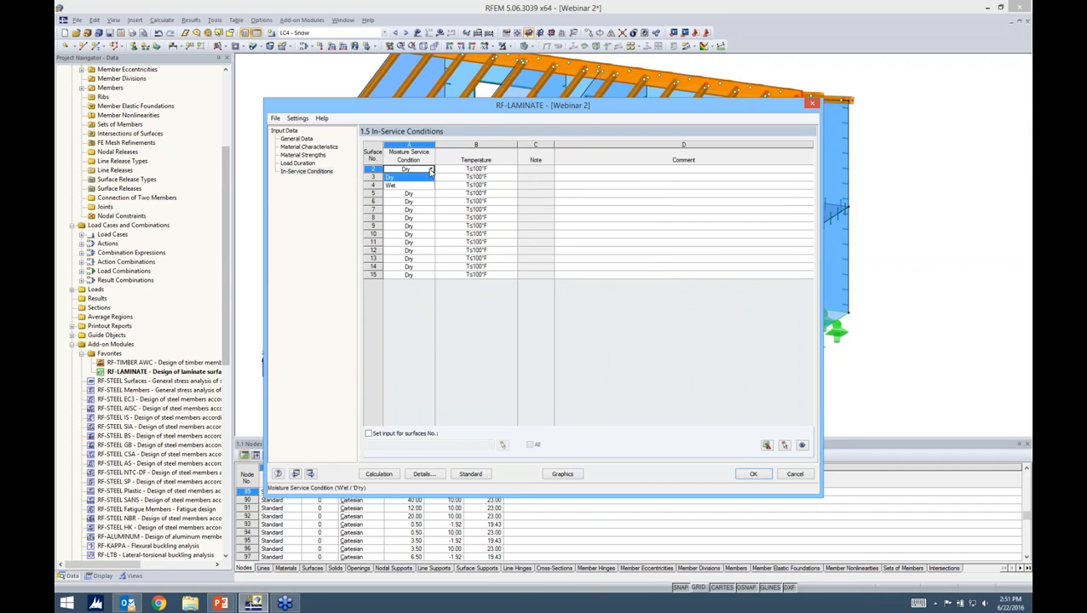
left_click(430, 172)
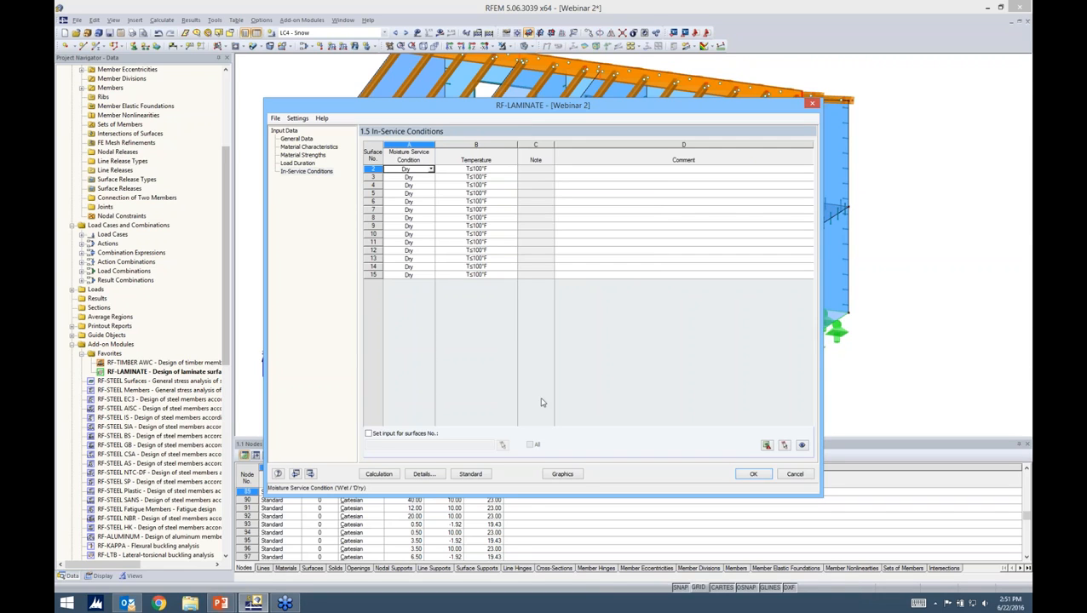
left_click(472, 475)
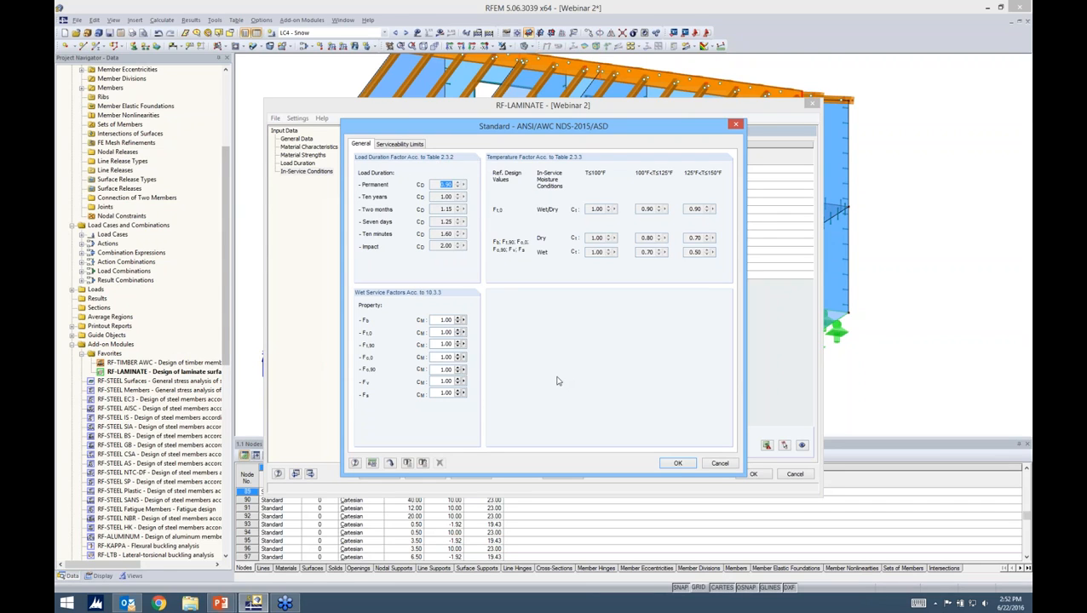
left_click(673, 463)
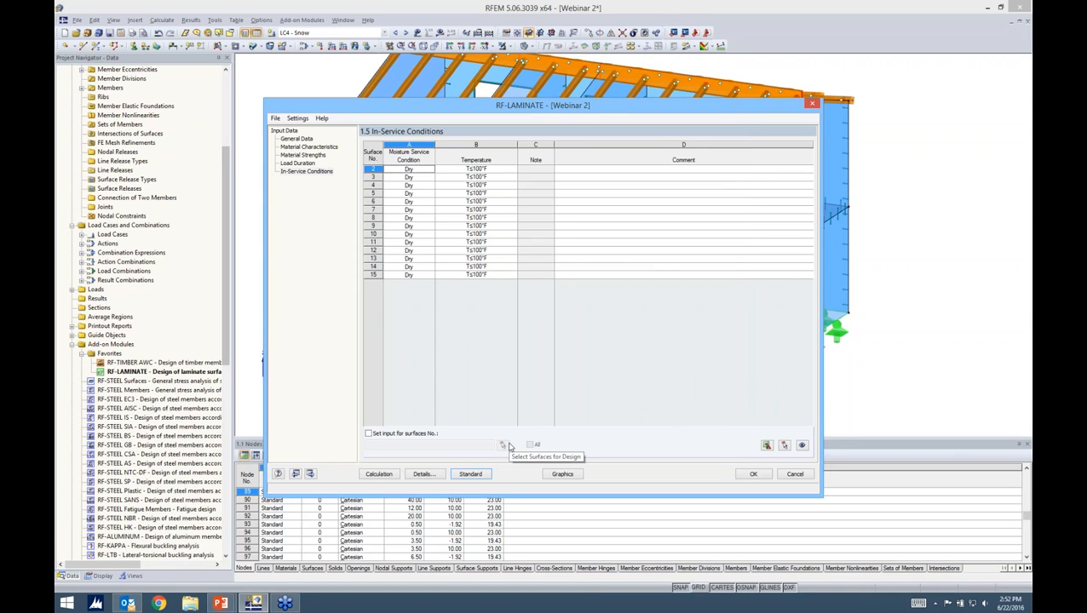
left_click(745, 476)
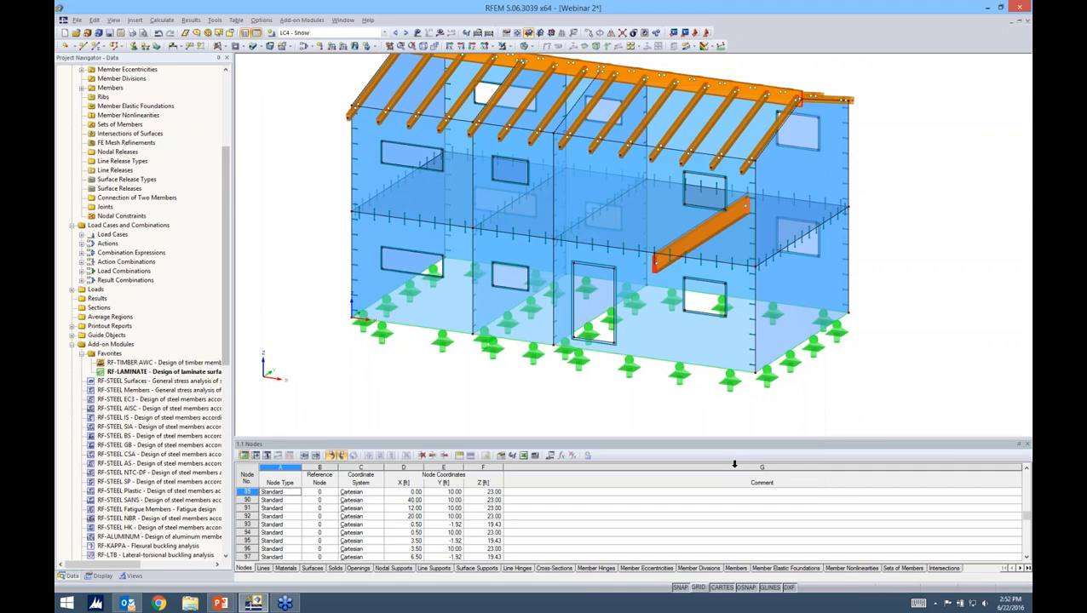
Step: Collapse the Webinar 2 model's data tree and switch to the Webinar 1 model with its laminate stress results
scroll(232, 179, "up", 1)
scroll(231, 174, "up", 5)
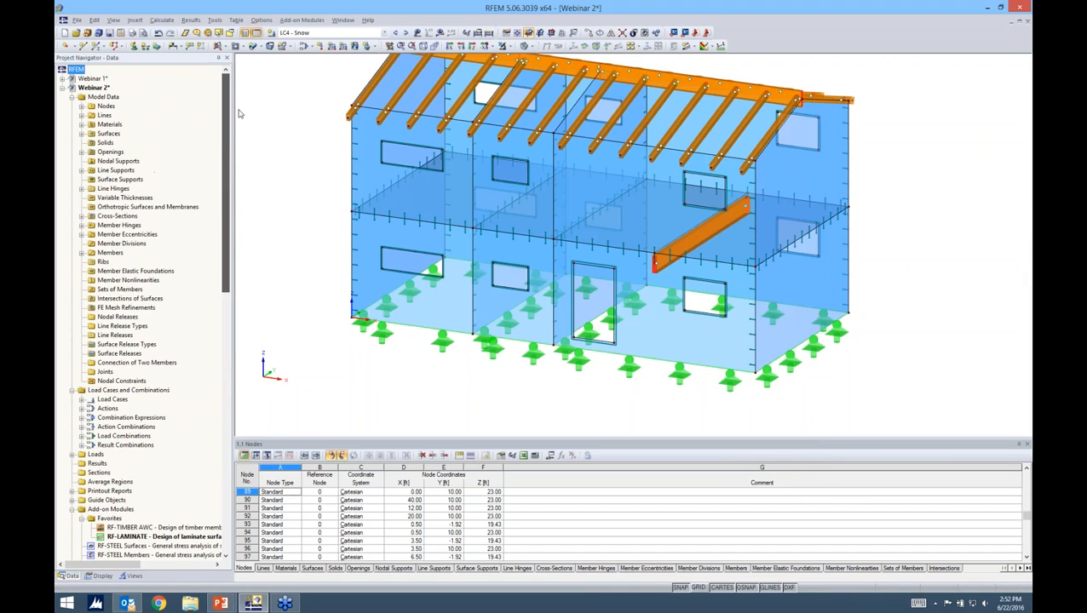
left_click(62, 89)
double_click(90, 78)
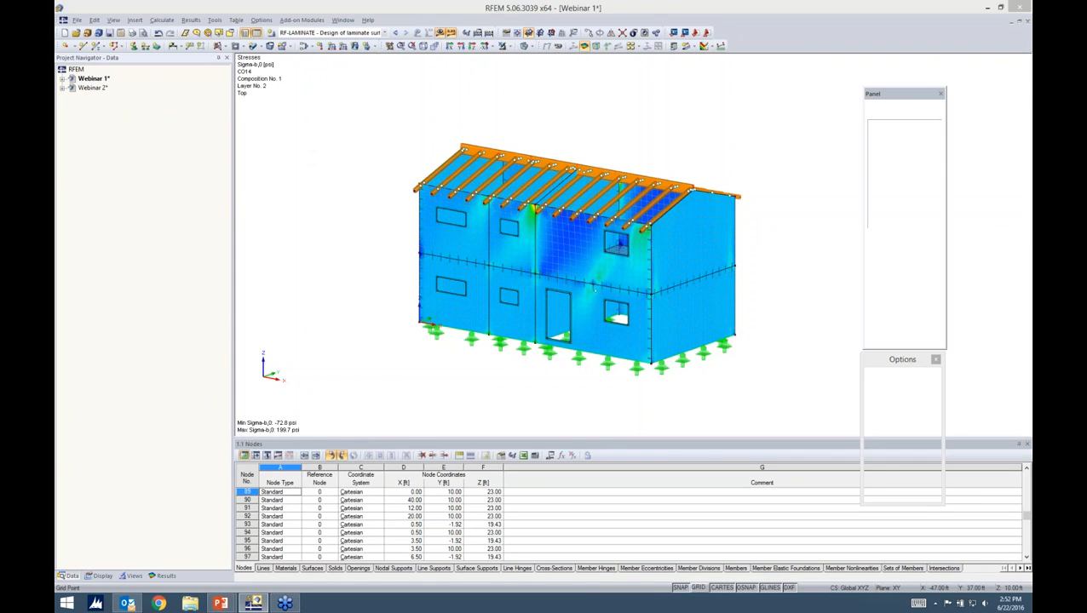
middle_click_drag(759, 317, 780, 300, "ctrl")
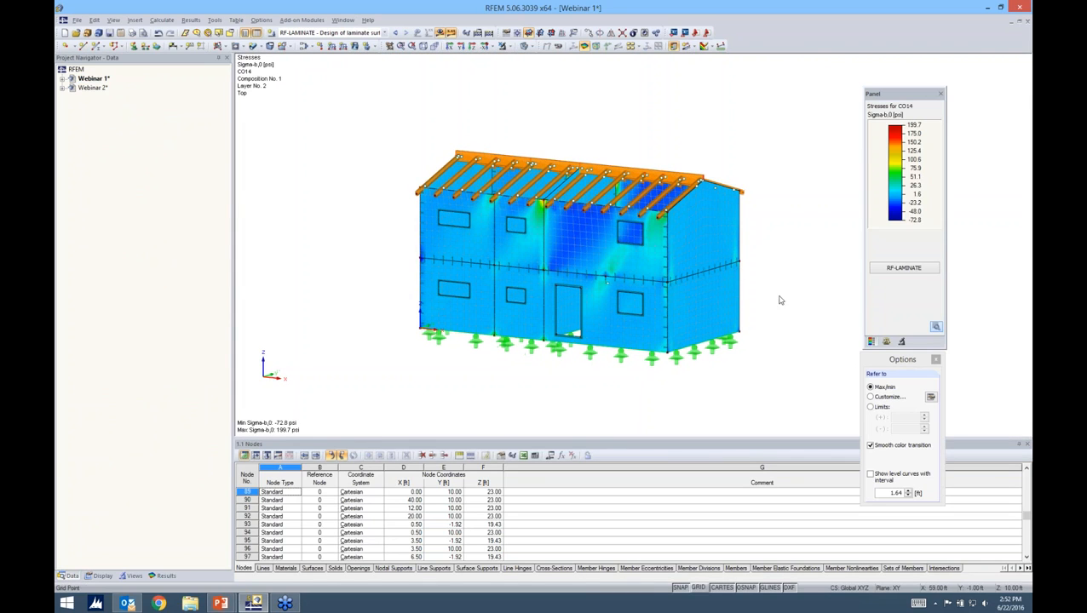
Step: Delete all RF-TIMBER AWC module data from the Webinar 1 model
left_click(64, 80)
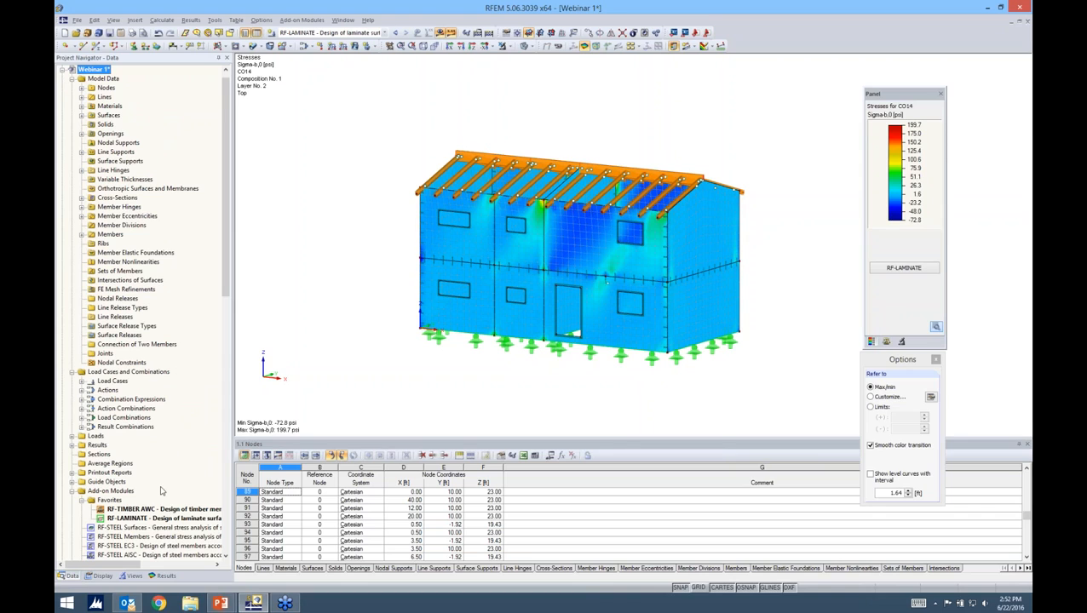
right_click(158, 510)
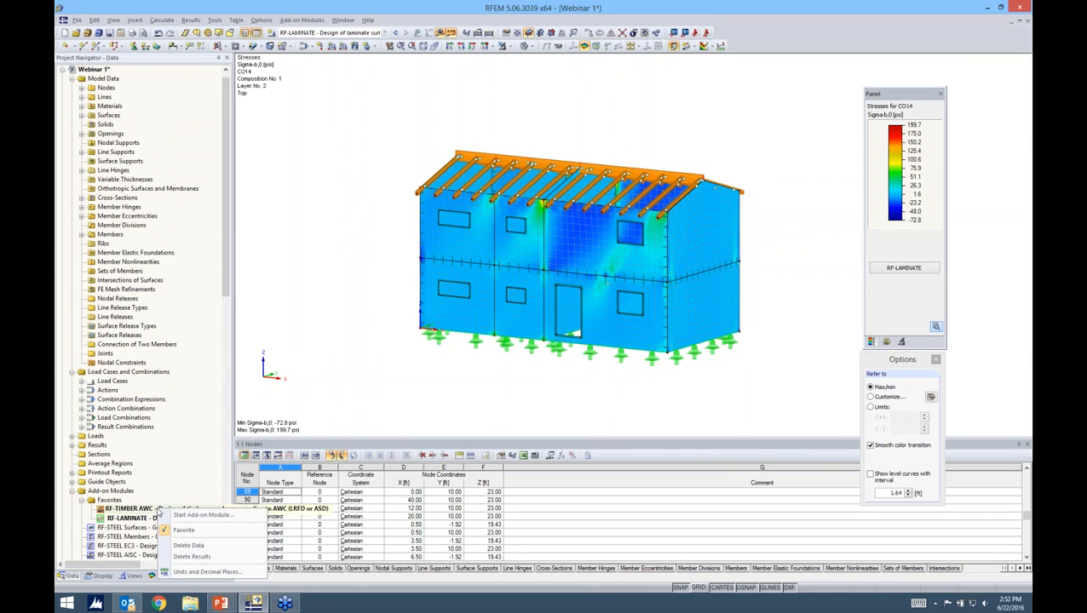
left_click(189, 546)
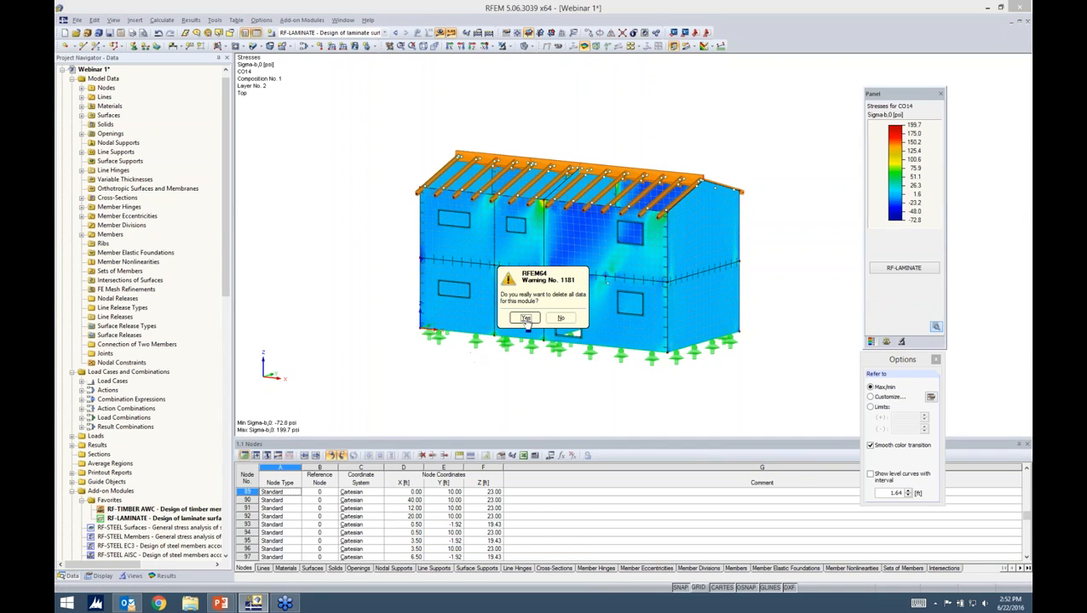
left_click(516, 317)
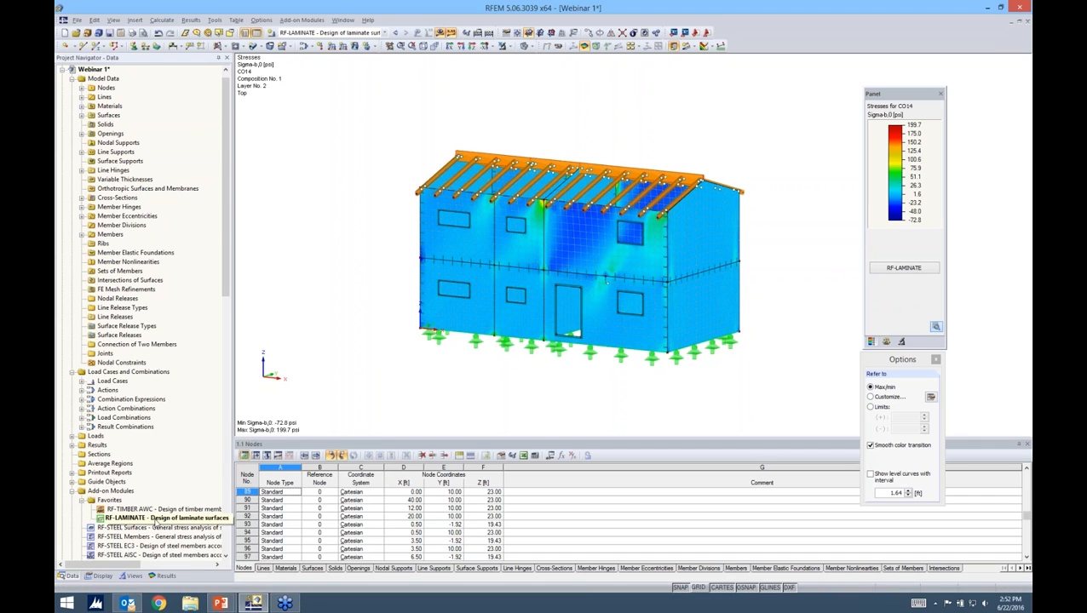
Step: Open RF-LAMINATE and examine the layer stress diagrams for several CO14 results on surfaces 13 and 9 in the results by loading
left_click(154, 519)
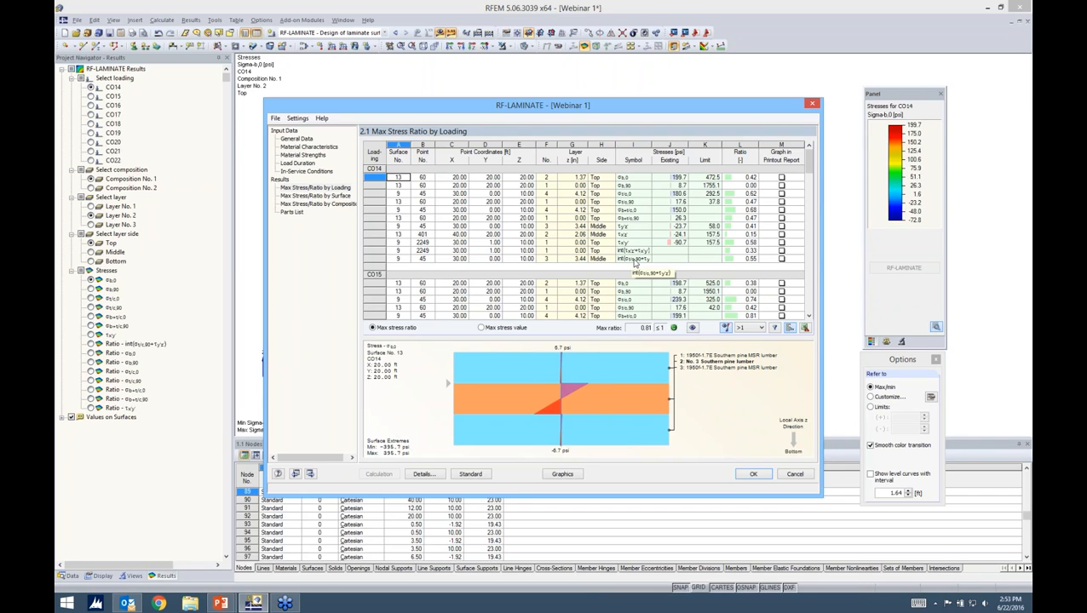
left_click(547, 202)
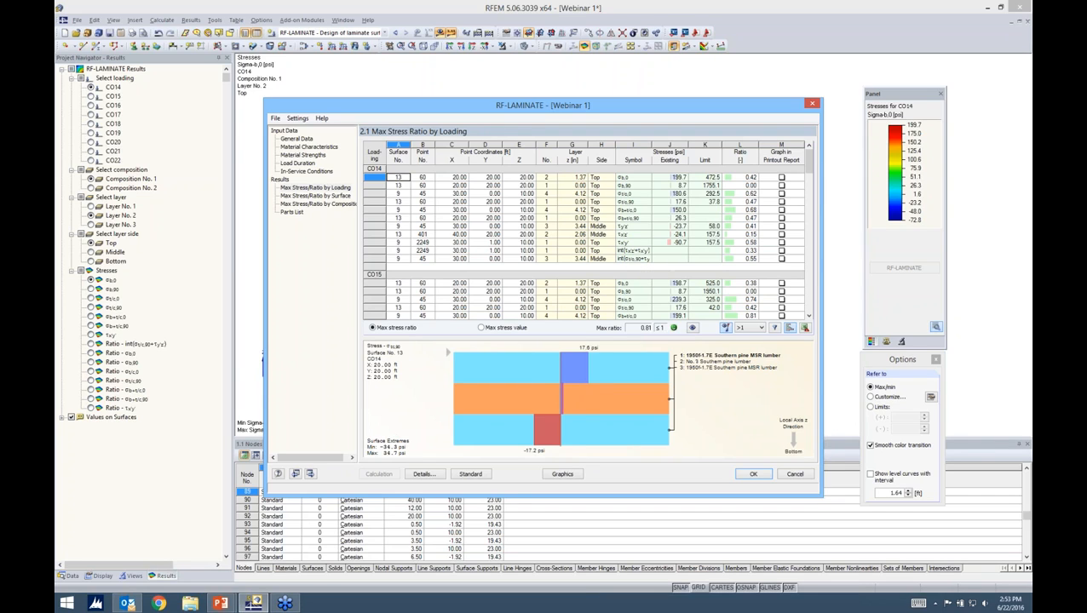
left_click(548, 210)
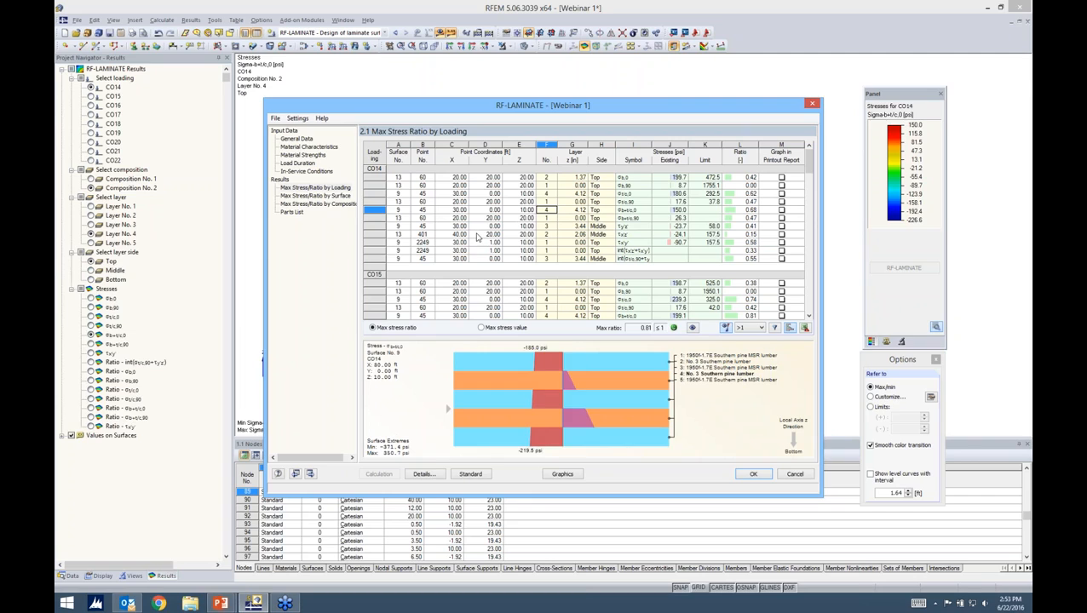
left_click(478, 234)
left_click(482, 250)
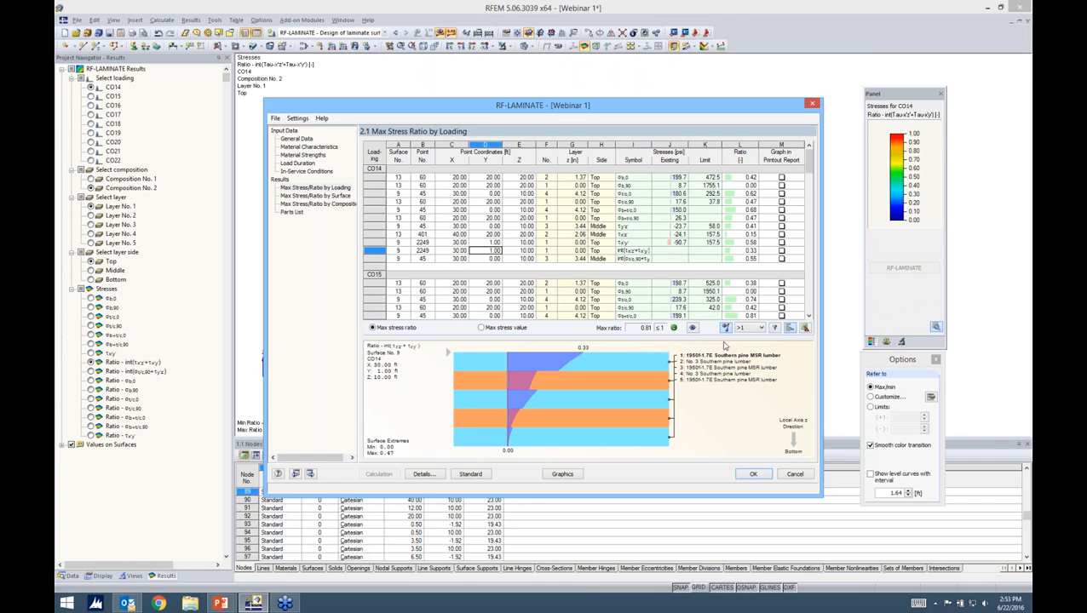
Step: Filter the stress ratios by loading to the maximum and to values above 1, and restore the full result list
left_click(760, 329)
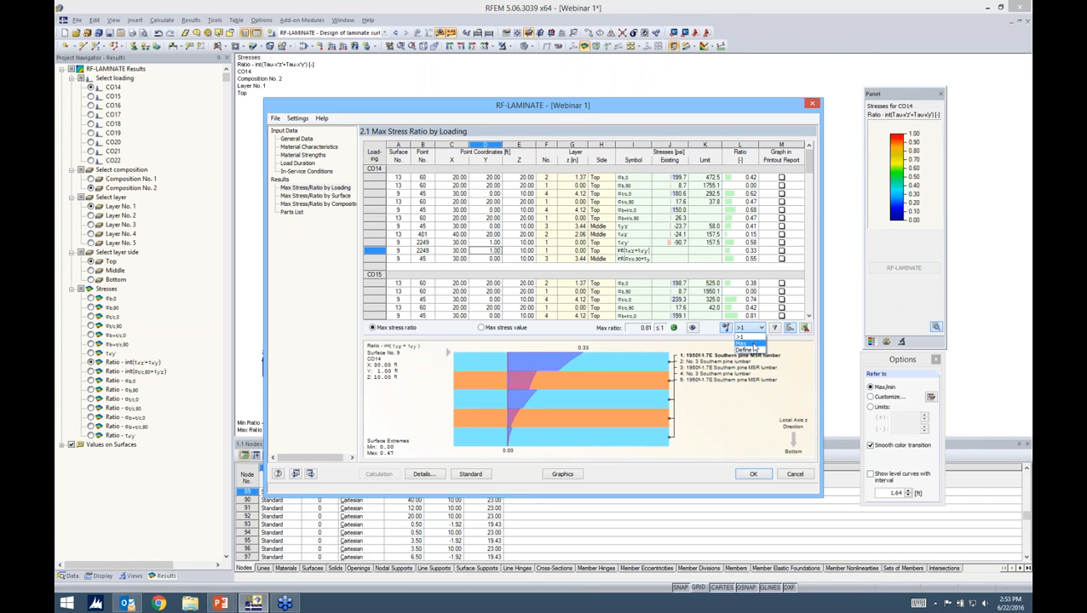
left_click(745, 343)
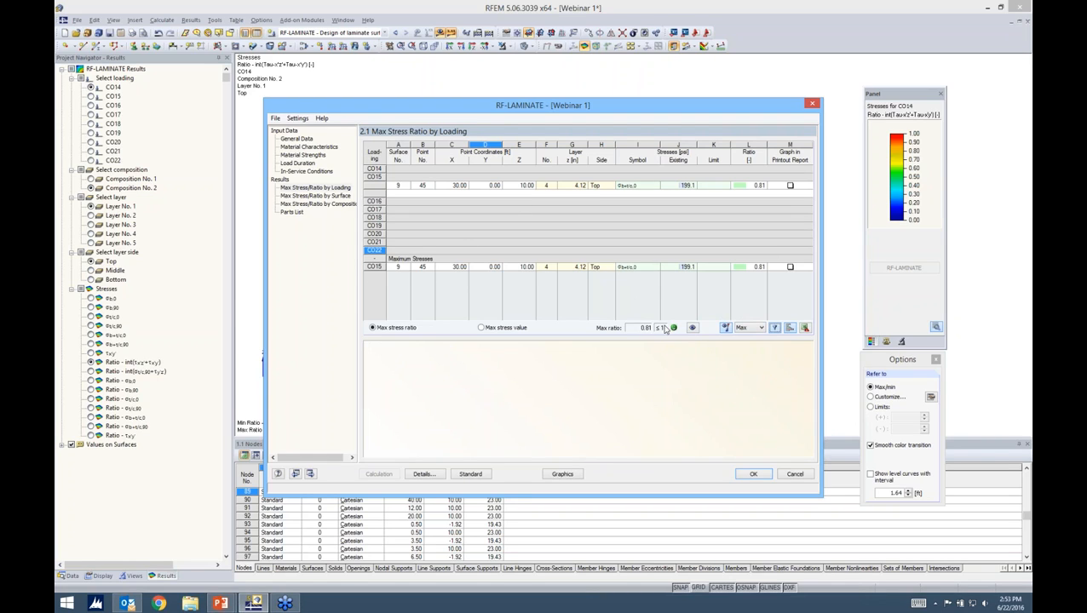
left_click(758, 328)
left_click(749, 344)
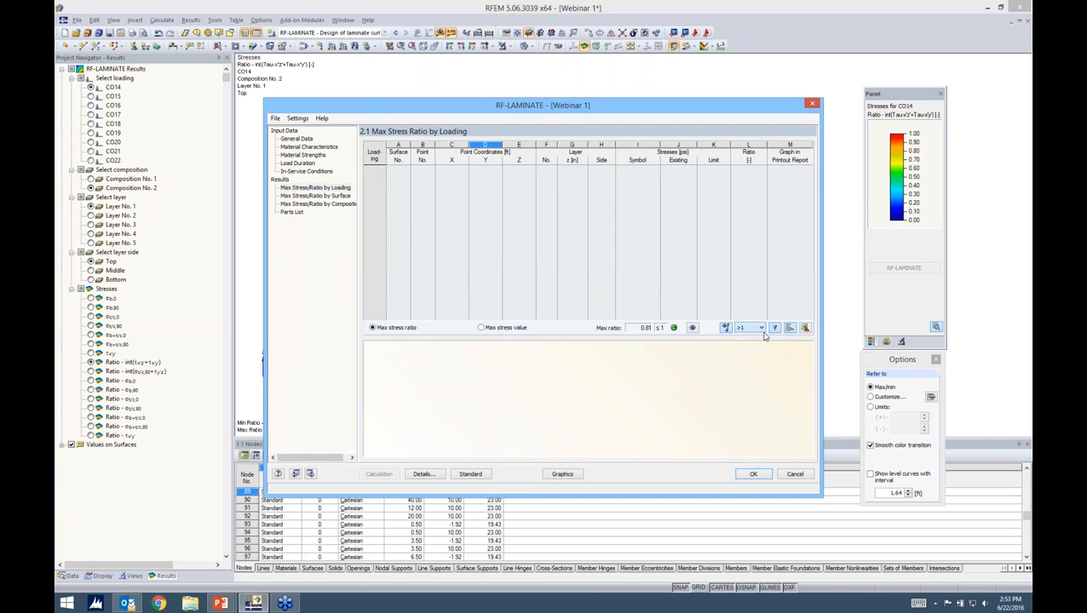
left_click(775, 328)
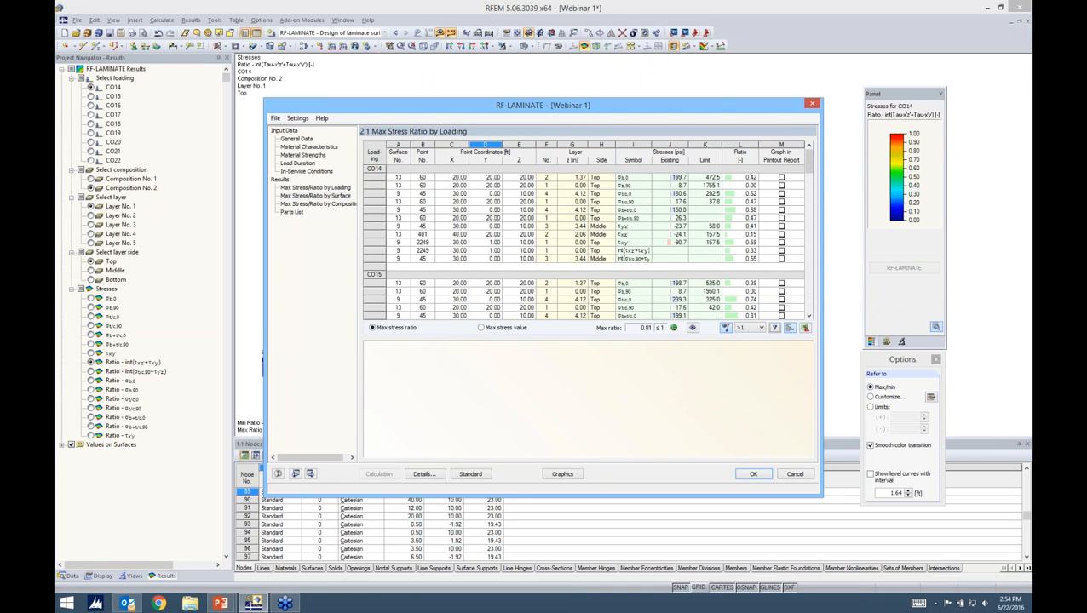
Step: Review the maximum stress ratios by surface and by composition, and the parts list of the laminate surfaces
left_click(315, 195)
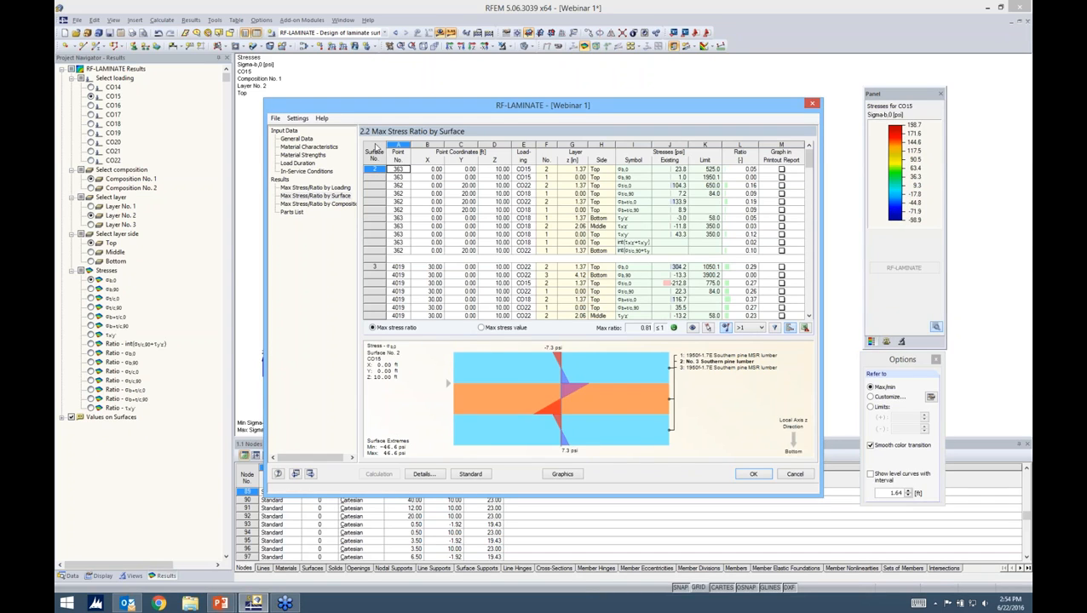
left_click(332, 206)
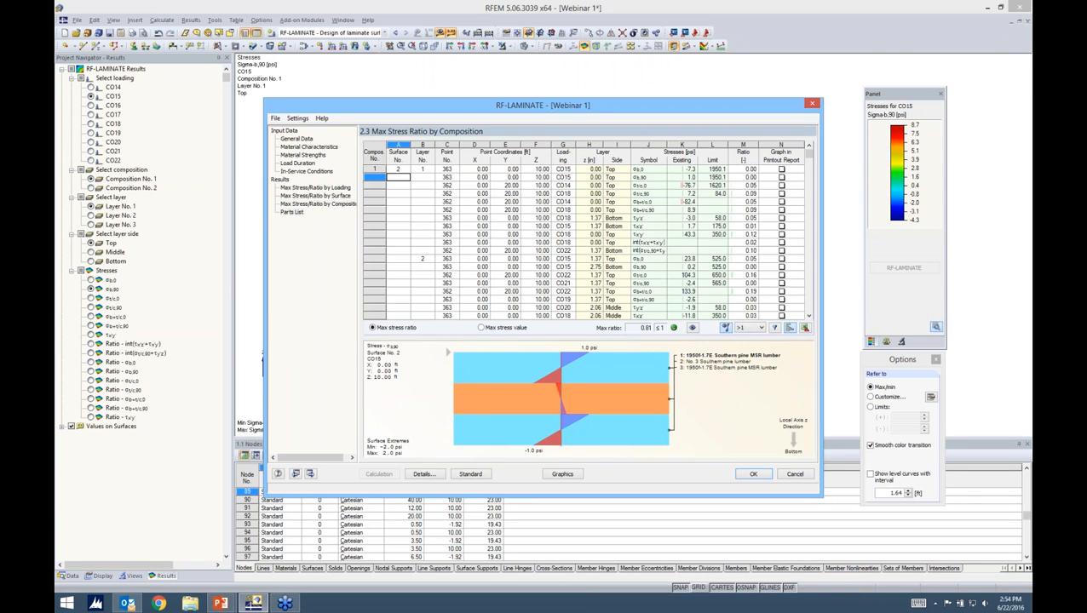
left_click(291, 212)
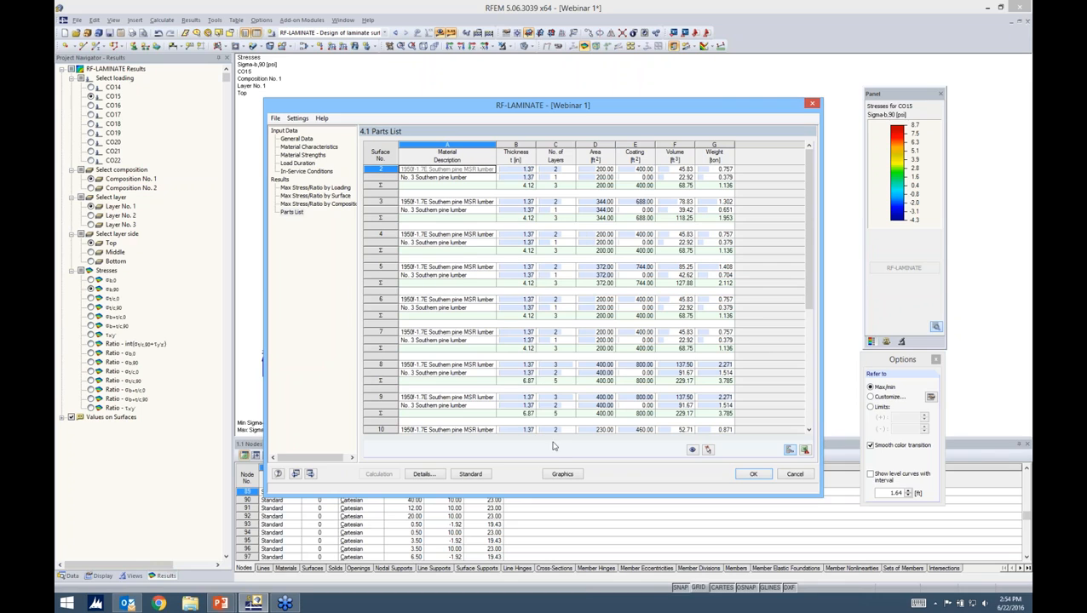
Step: Show the CO15 results graphically and view Composition No. 1's bending and tension/compression stresses in the 0 and 90 directions on the walls
left_click(561, 475)
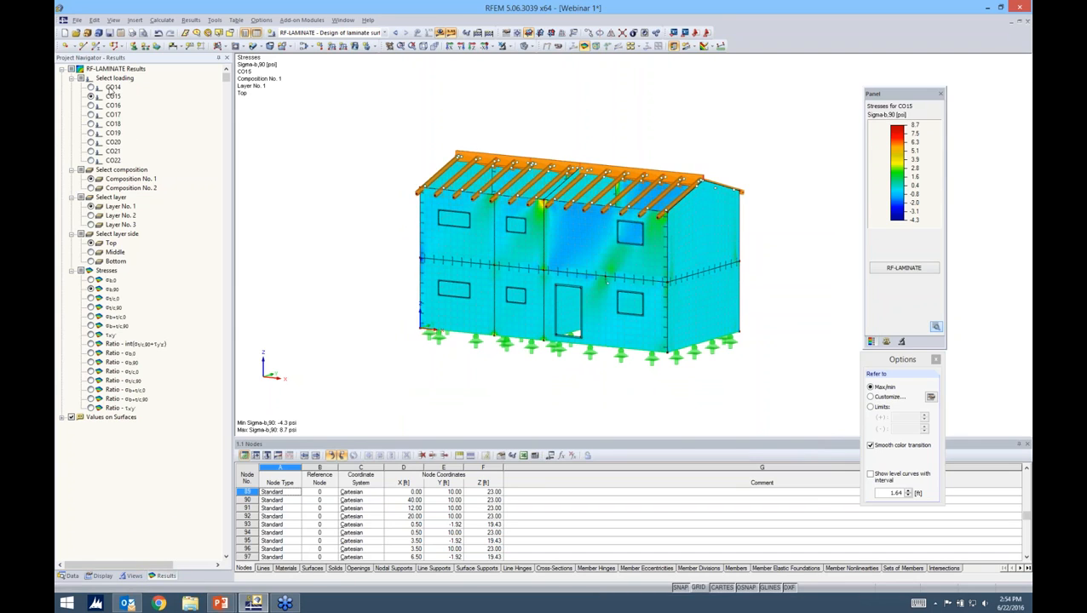
left_click(91, 279)
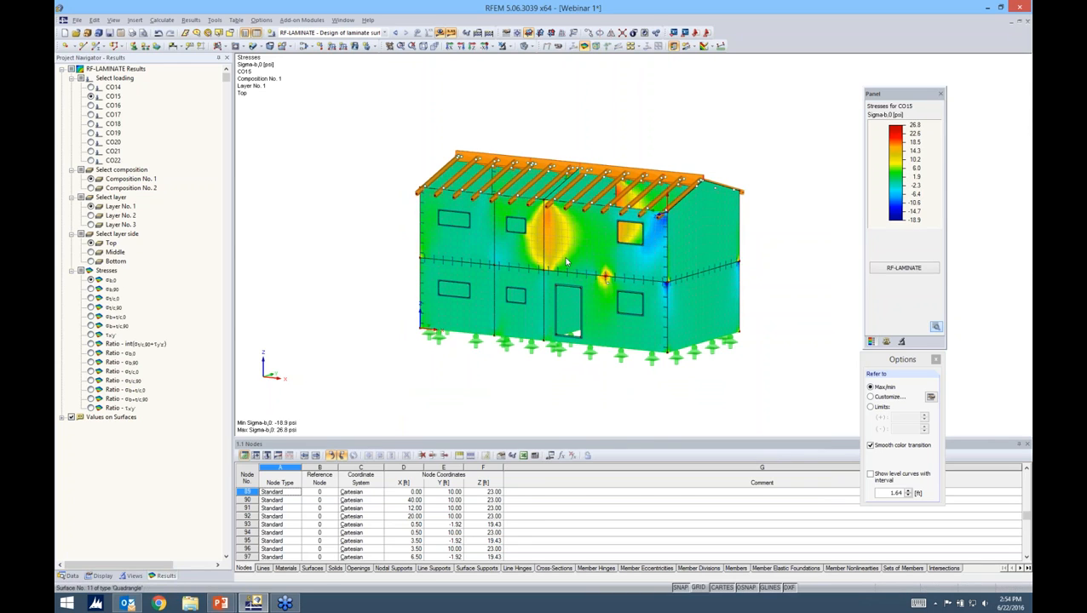
middle_click_drag(737, 272, 755, 294, "ctrl")
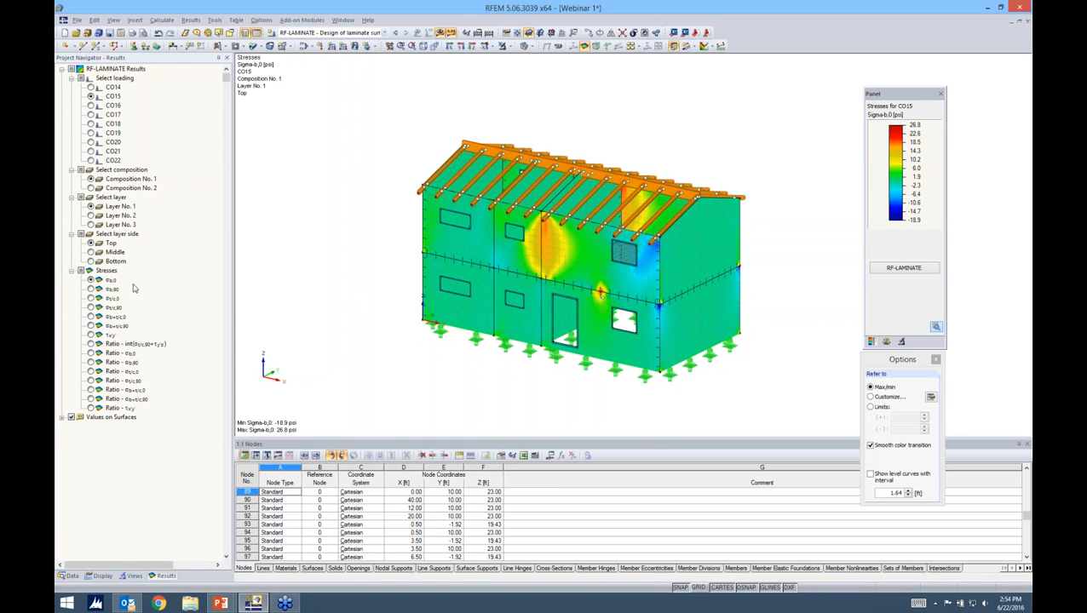
left_click(91, 290)
left_click(90, 299)
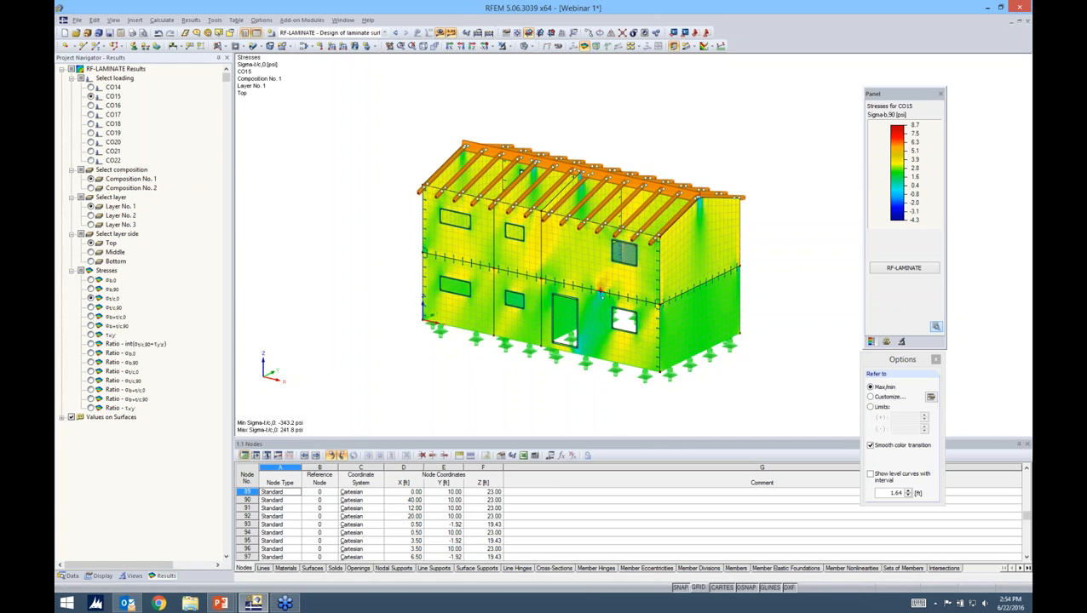
left_click(90, 307)
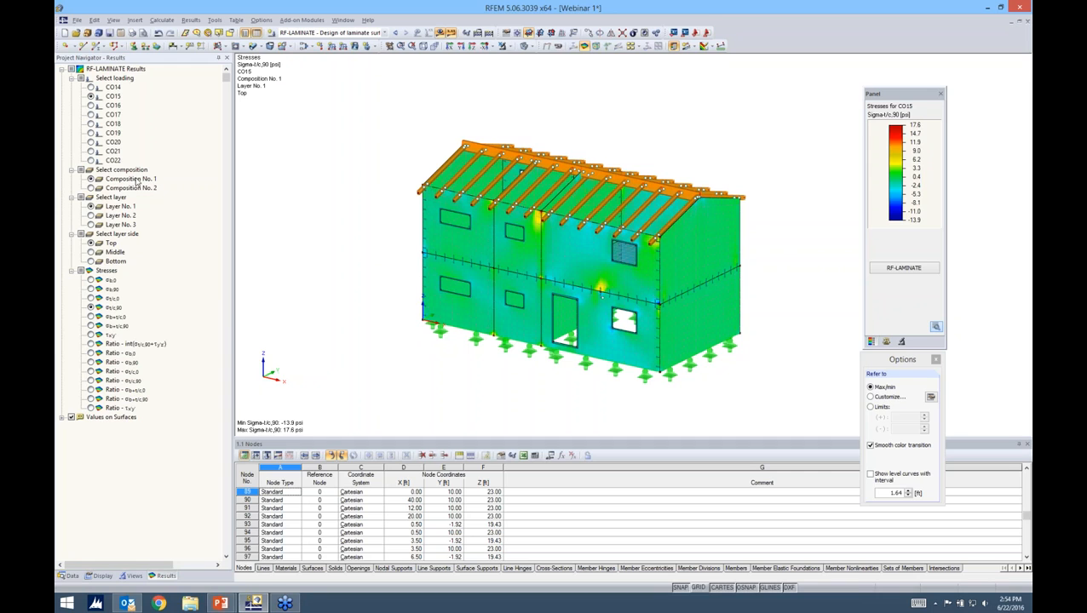
Step: Display Composition No. 2 on the floor and view its ratios for σb,0, σb,90, σt/c,90 and σb+t/c,0
left_click(91, 188)
middle_click_drag(618, 334, 563, 380, "ctrl")
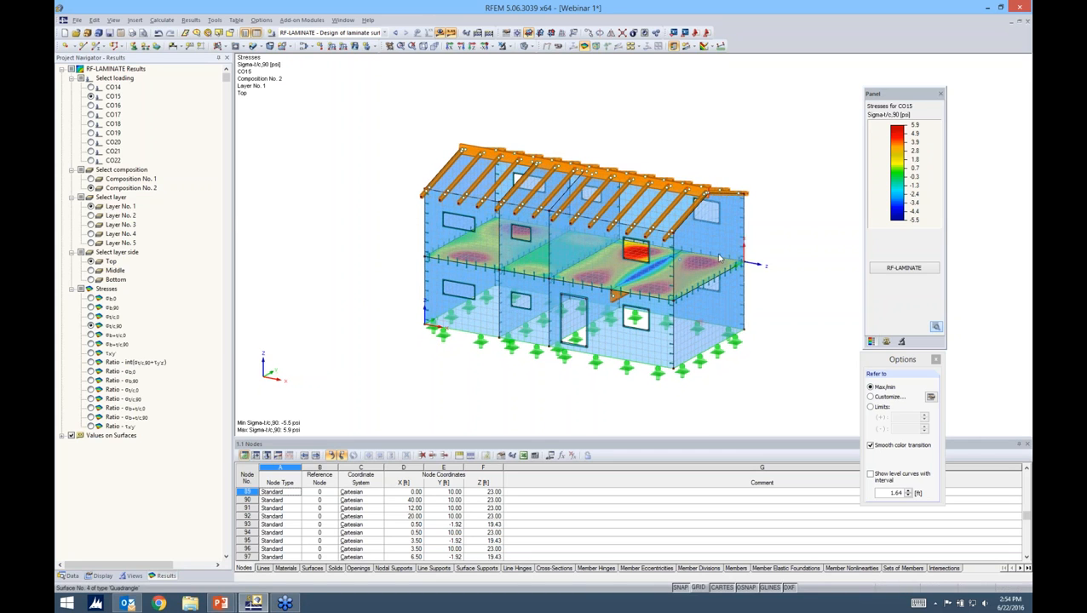
left_click(91, 372)
left_click(92, 380)
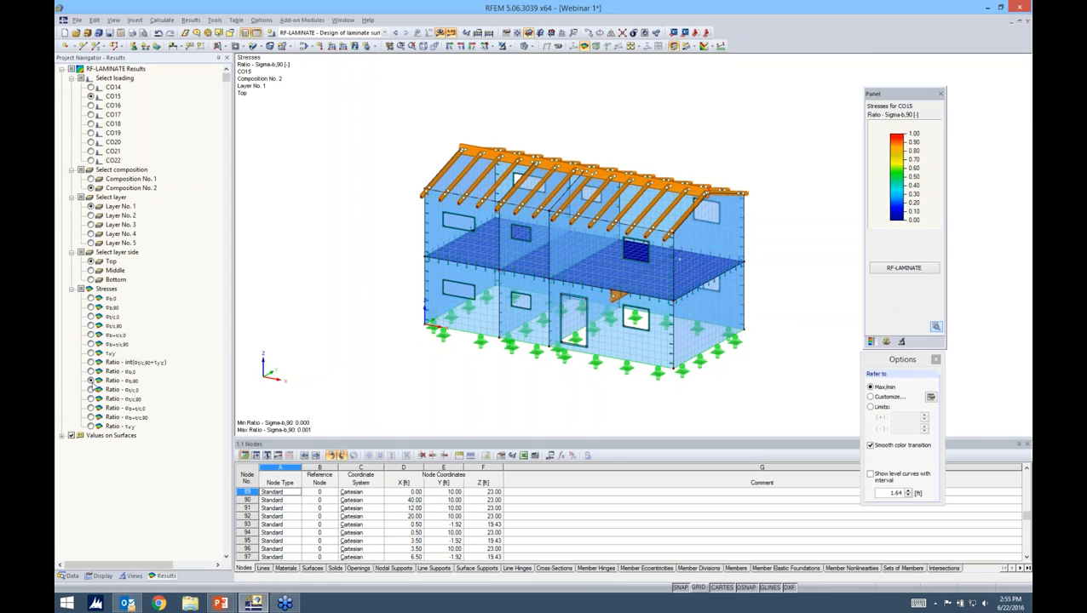
left_click(91, 398)
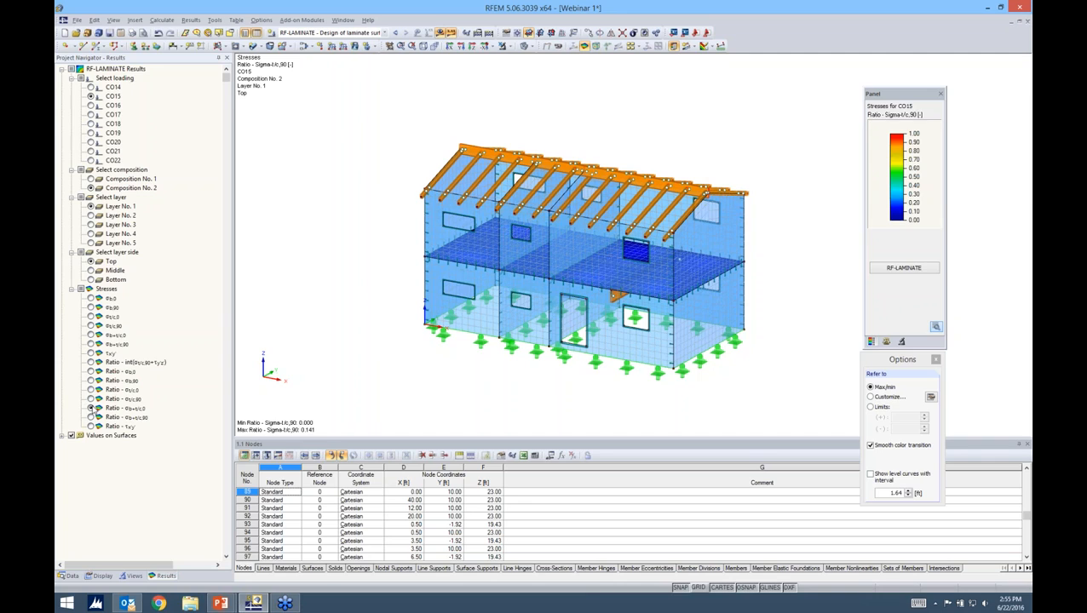
left_click(91, 408)
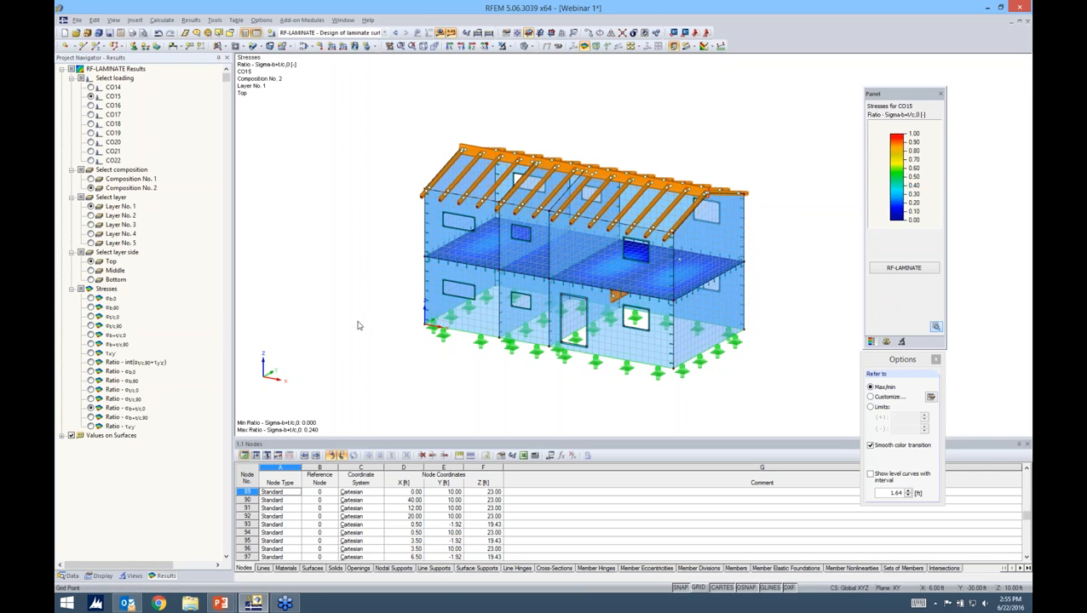
Step: Open RF-TIMBER AWC from the model data and set it to design all members according to ASD
left_click(70, 576)
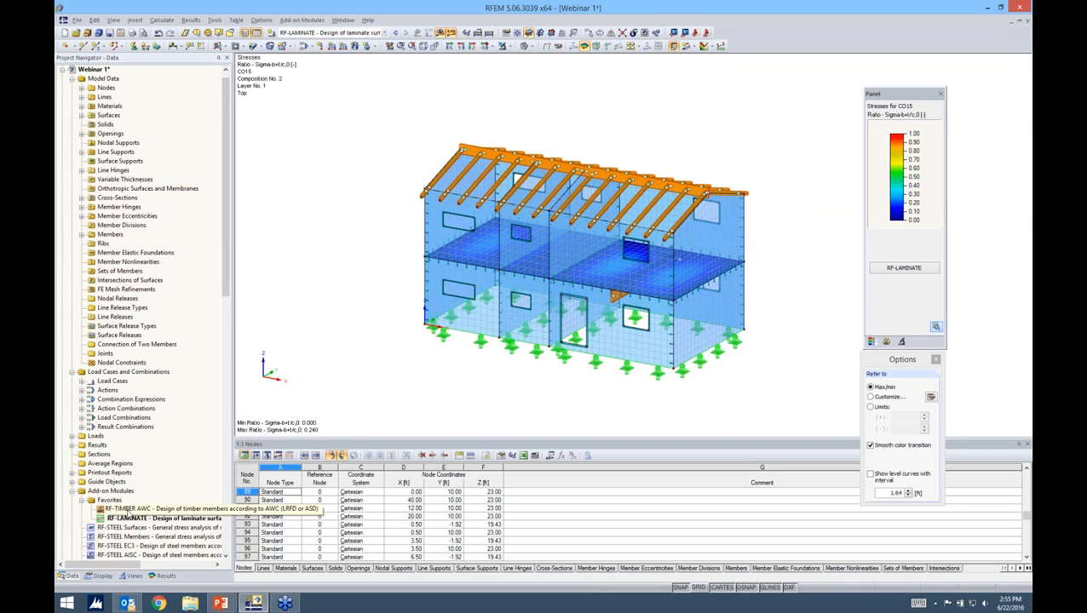
double_click(126, 509)
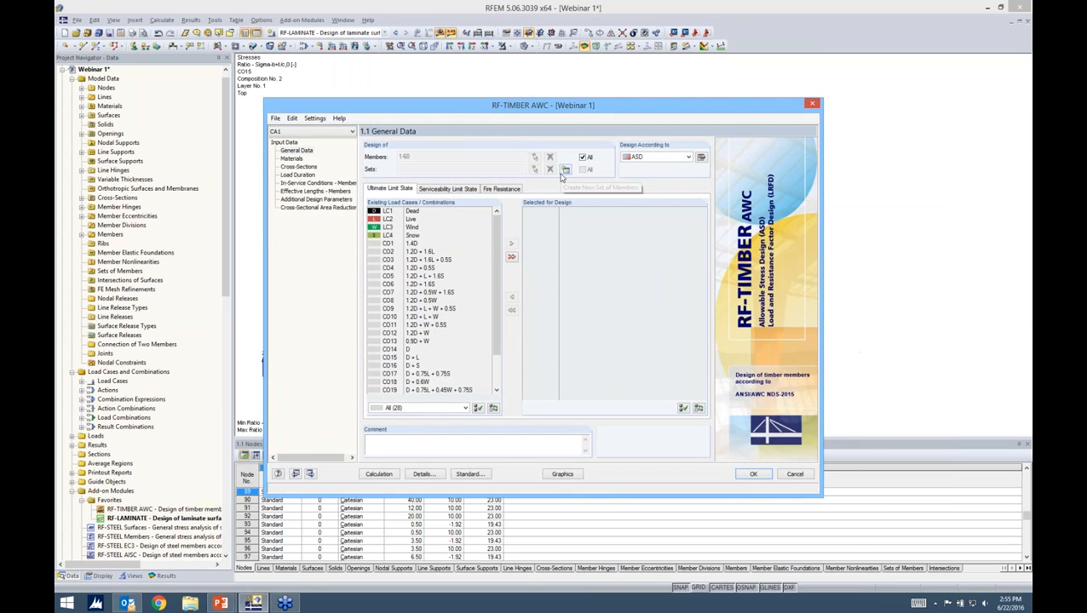
left_click_drag(564, 108, 631, 80)
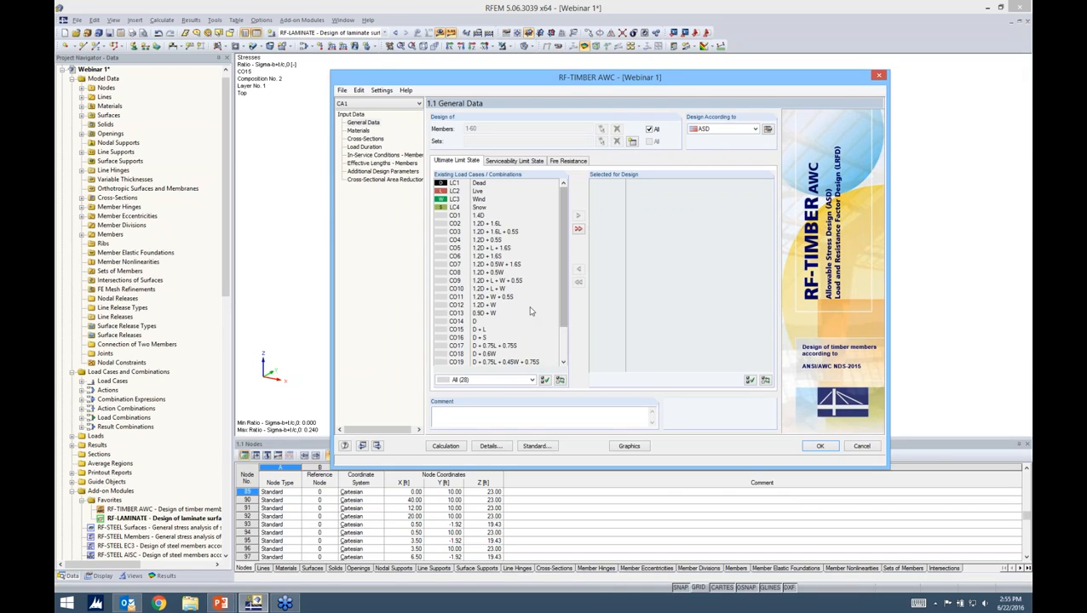
left_click(704, 132)
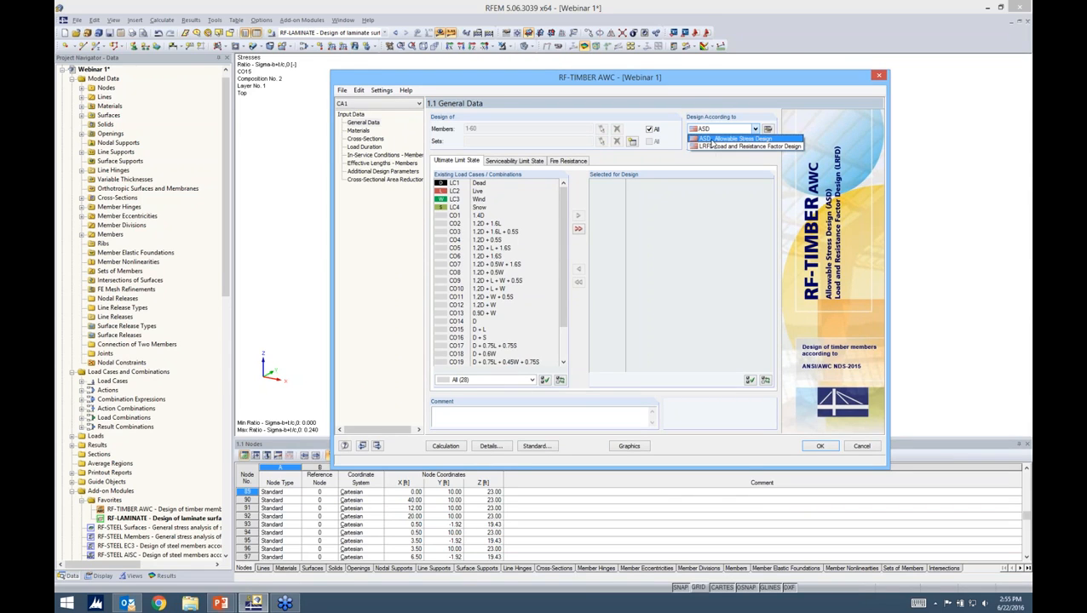
left_click(712, 140)
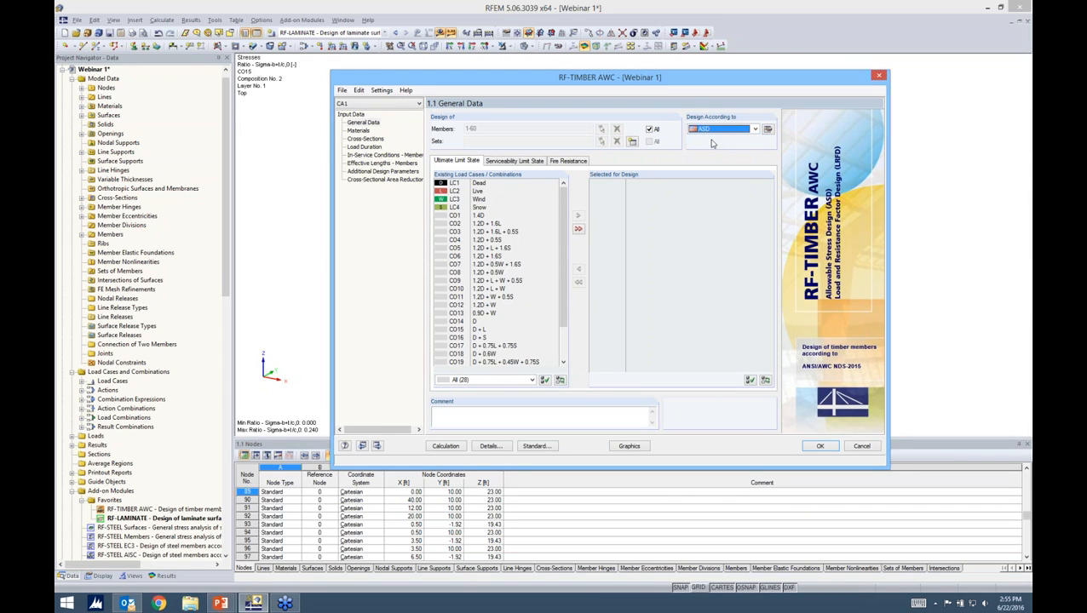
left_click(649, 129)
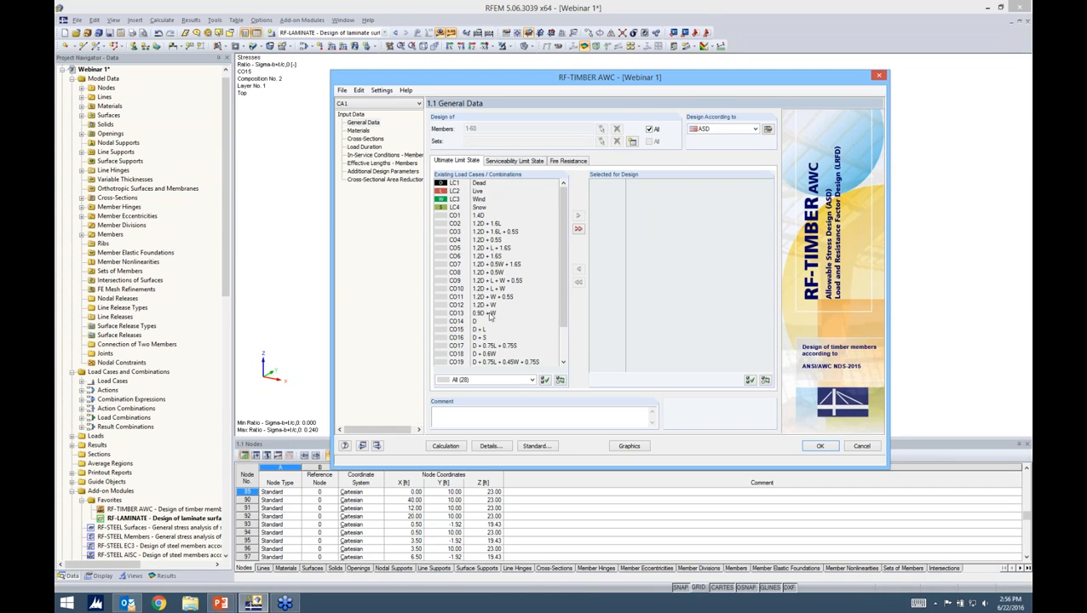
Step: Select load combinations CO14 to CO22 for the ultimate limit state design
scroll(562, 351, "down", 2)
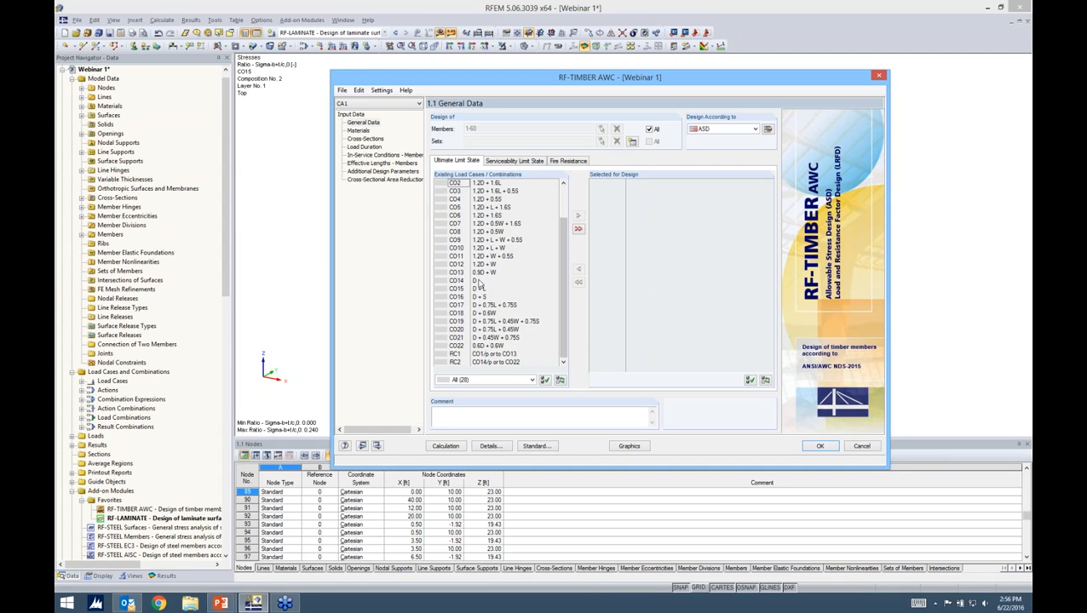
scroll(483, 283, "down", 1)
left_click(483, 281)
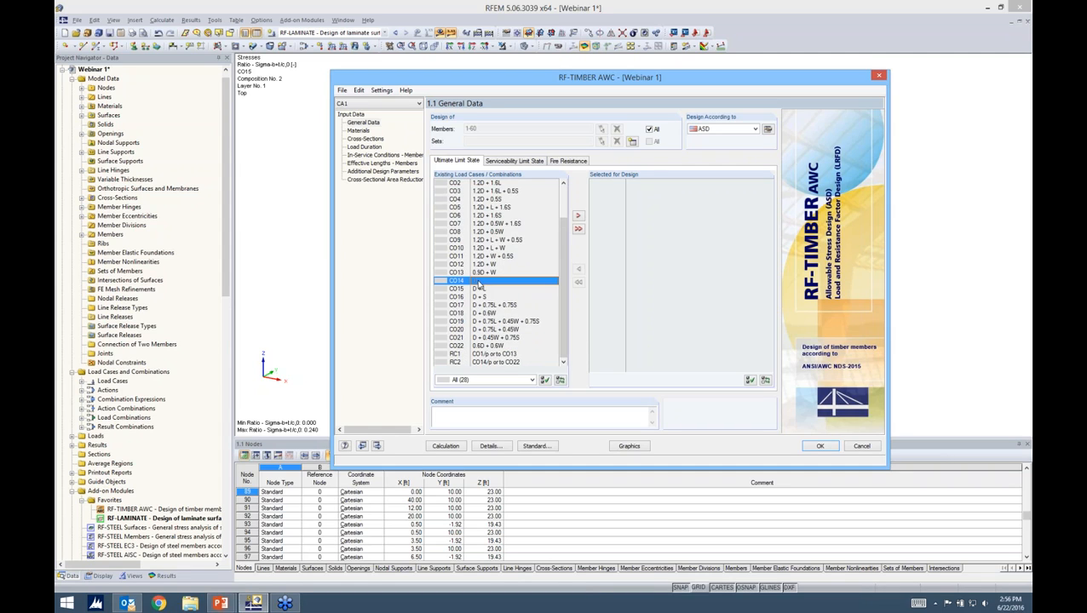
left_click(488, 349, "shift")
left_click(577, 215)
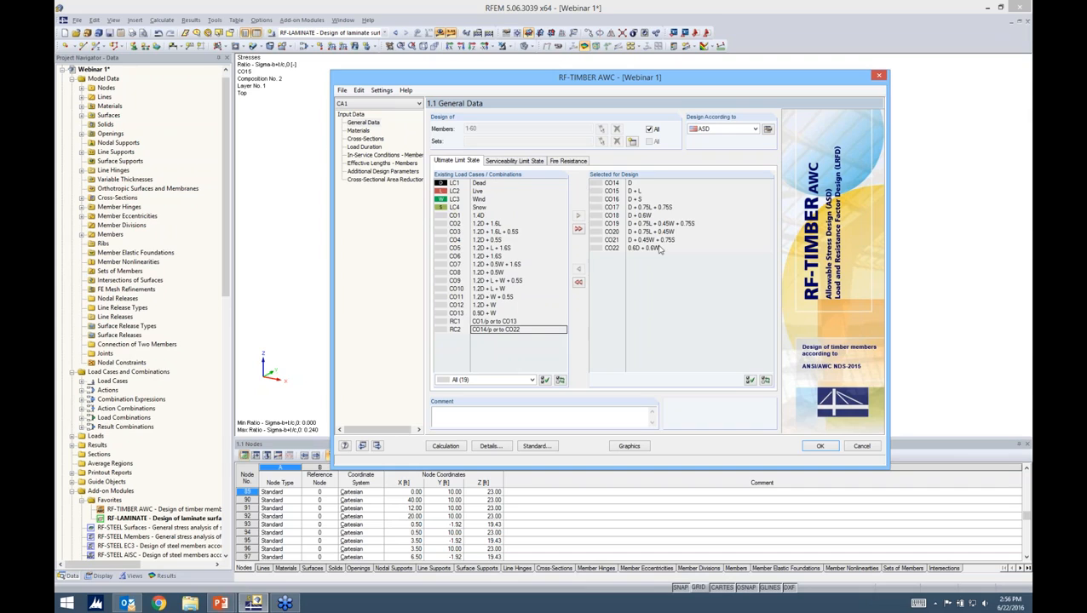
Step: Check the Serviceability Limit State load list and look through the NDS-2015 standard's General, Others and Used Standards settings, leaving them as they are
left_click(516, 161)
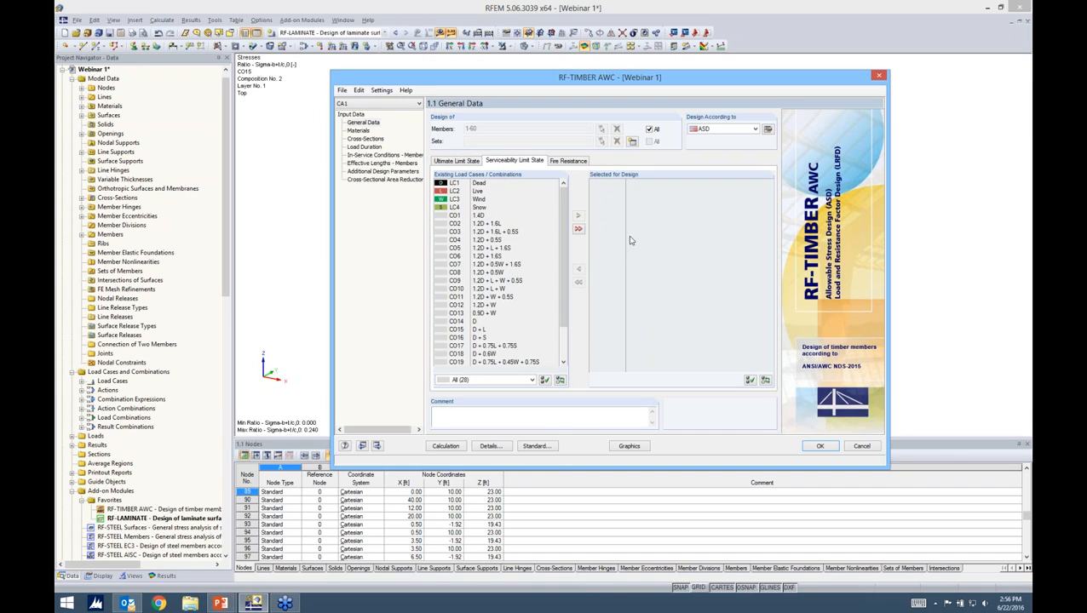
left_click(537, 445)
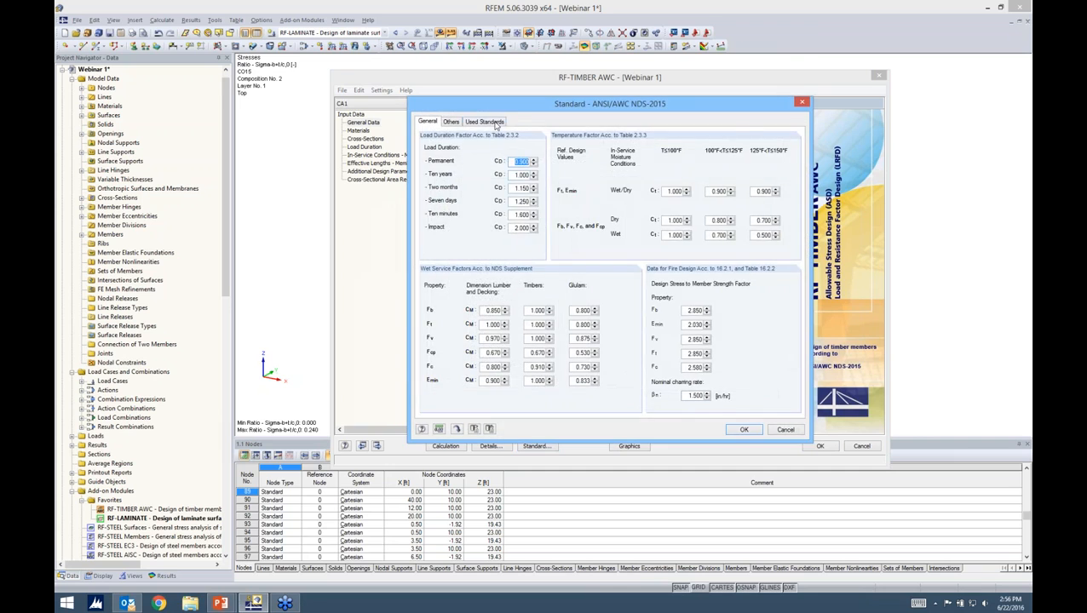
left_click(495, 124)
left_click(450, 121)
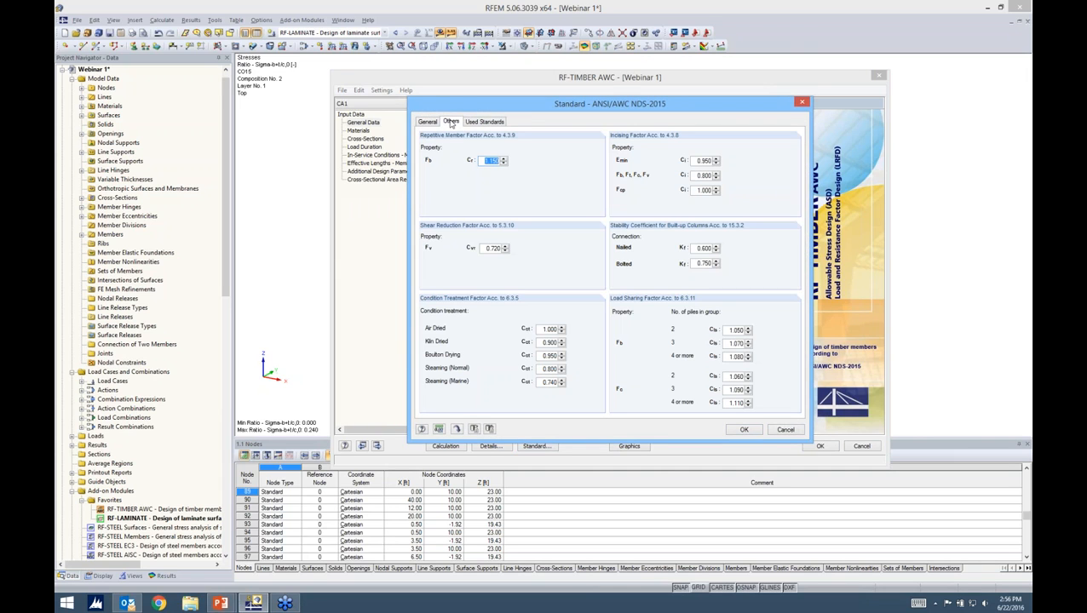
left_click(428, 121)
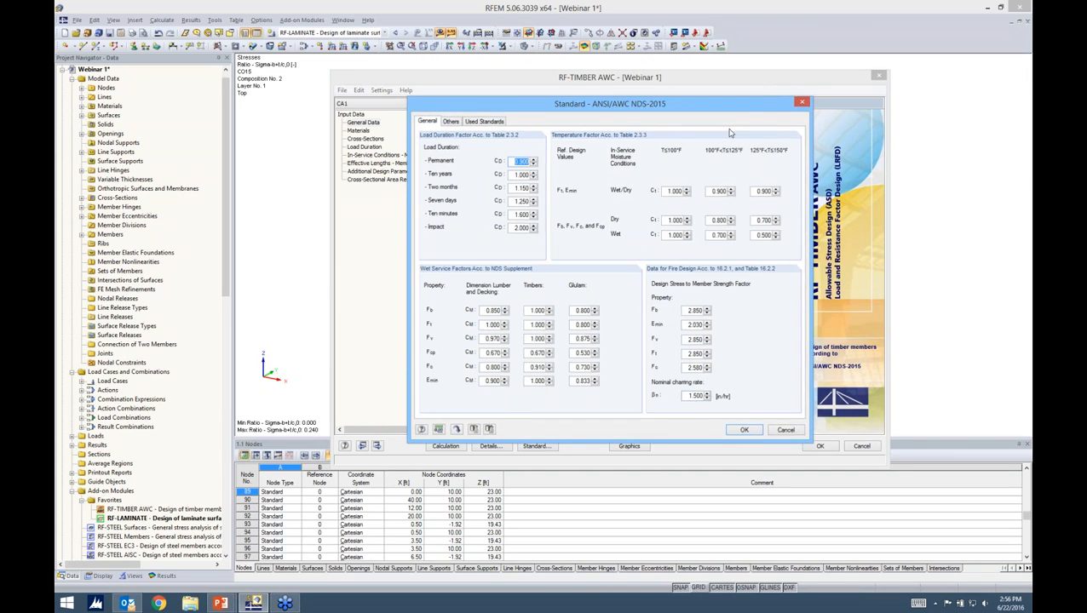
left_click(801, 103)
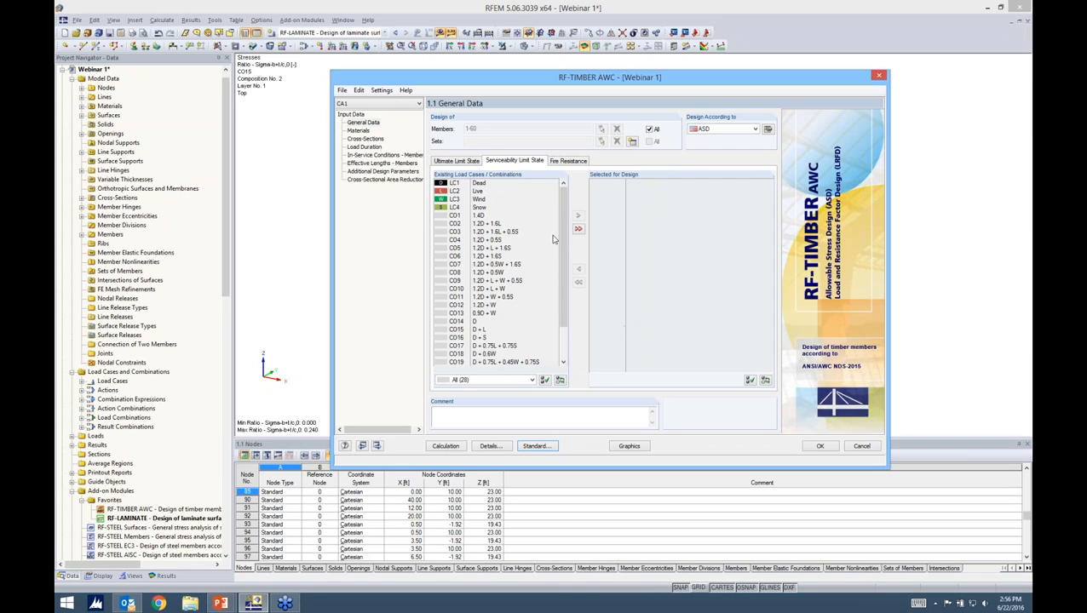
Step: Look through the load combinations available for Fire Resistance design and return to the Ultimate Limit State selection
left_click(562, 163)
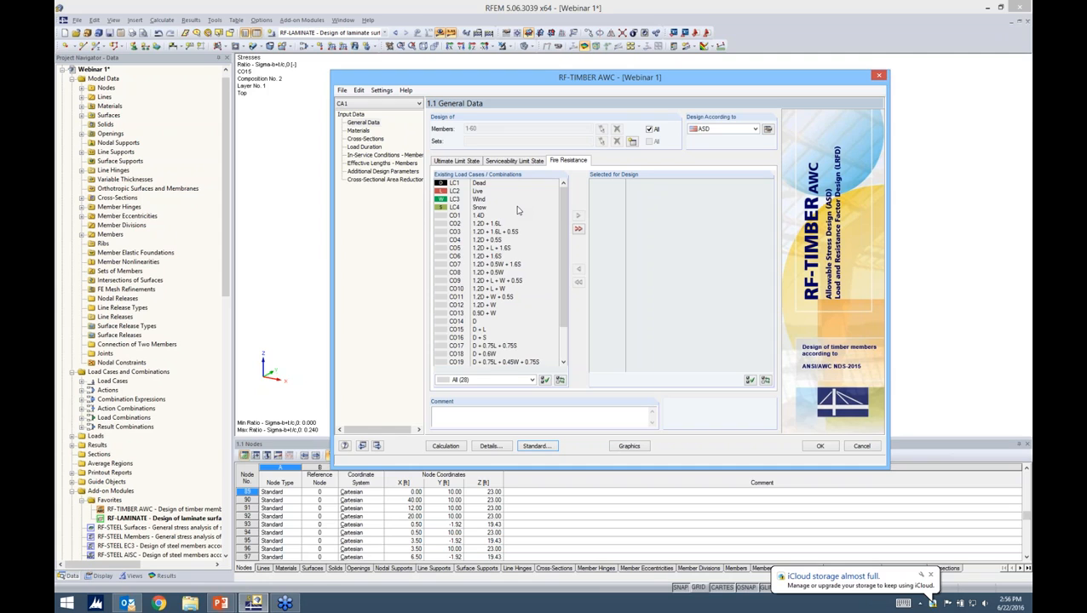
left_click_drag(563, 219, 562, 266)
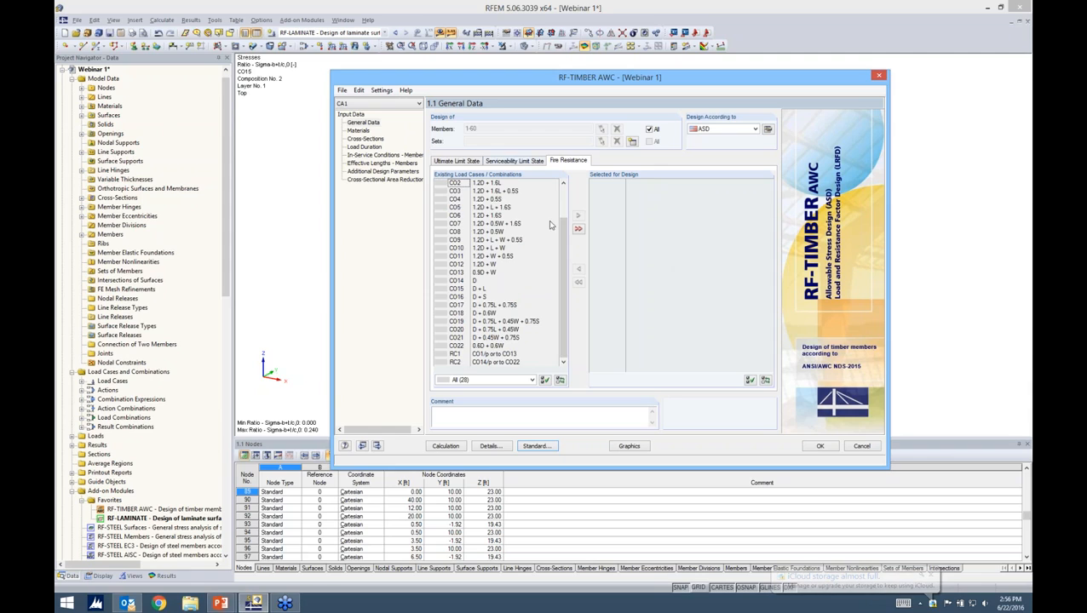
left_click(460, 161)
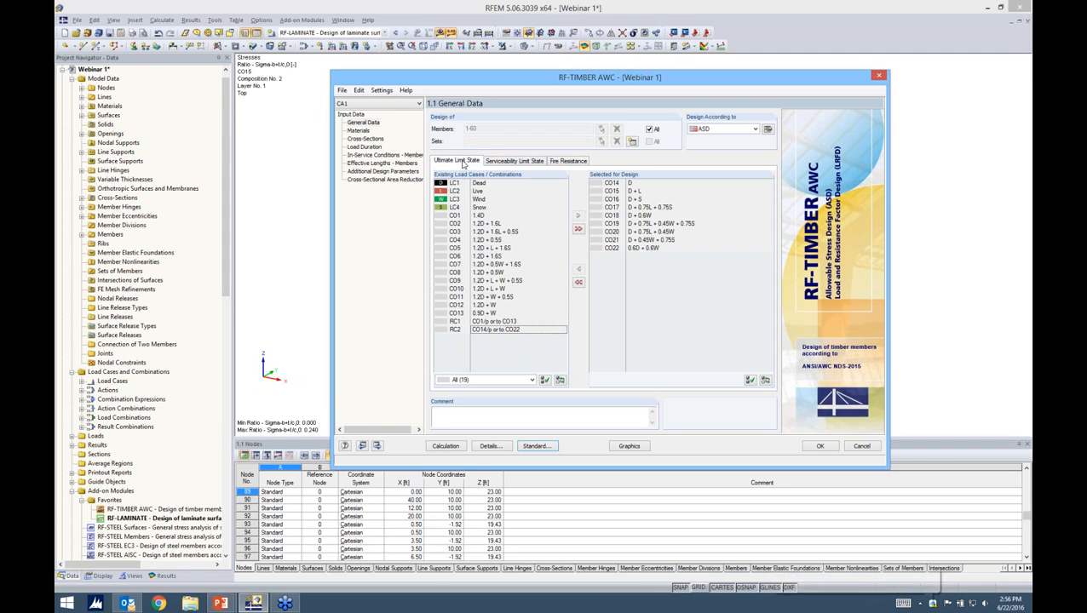
Step: Review the materials and cross-sections for the timber design, including the optimization options for glulam section No. 1
left_click(358, 130)
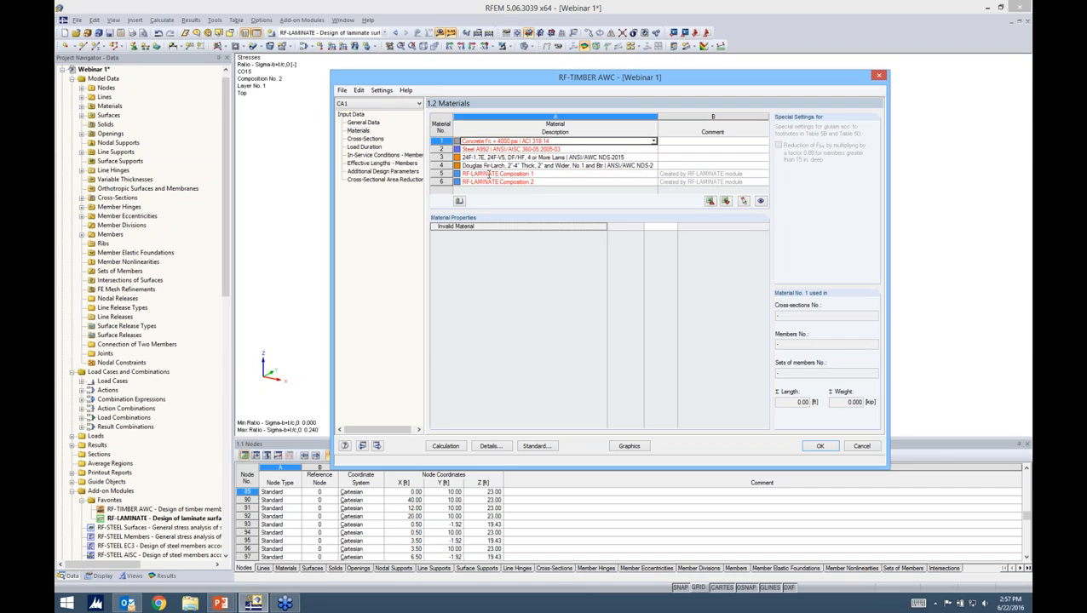
left_click(365, 139)
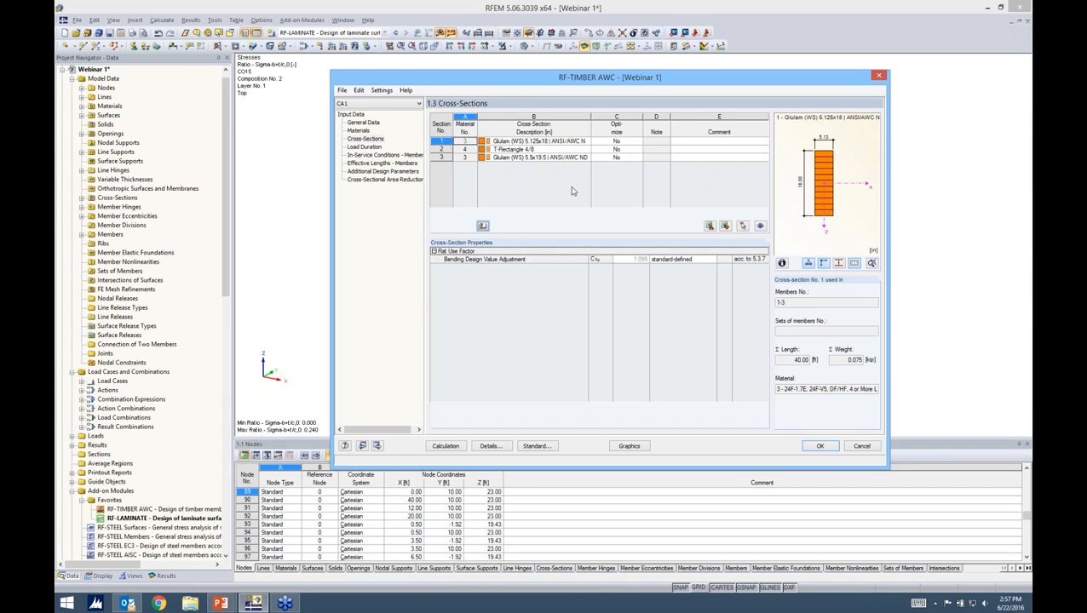
left_click(627, 142)
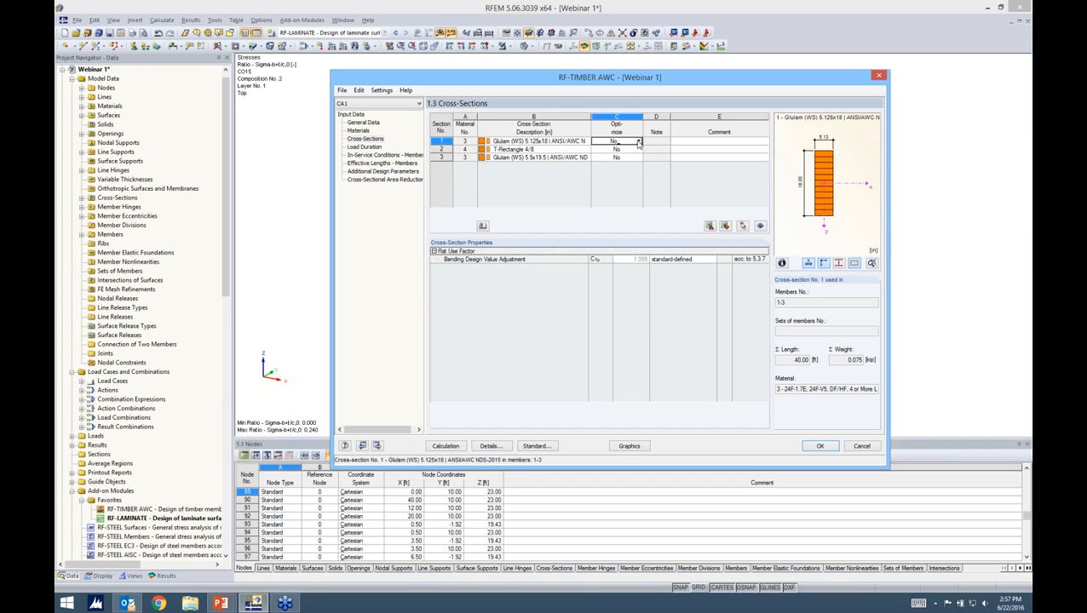
left_click(637, 142)
left_click(576, 189)
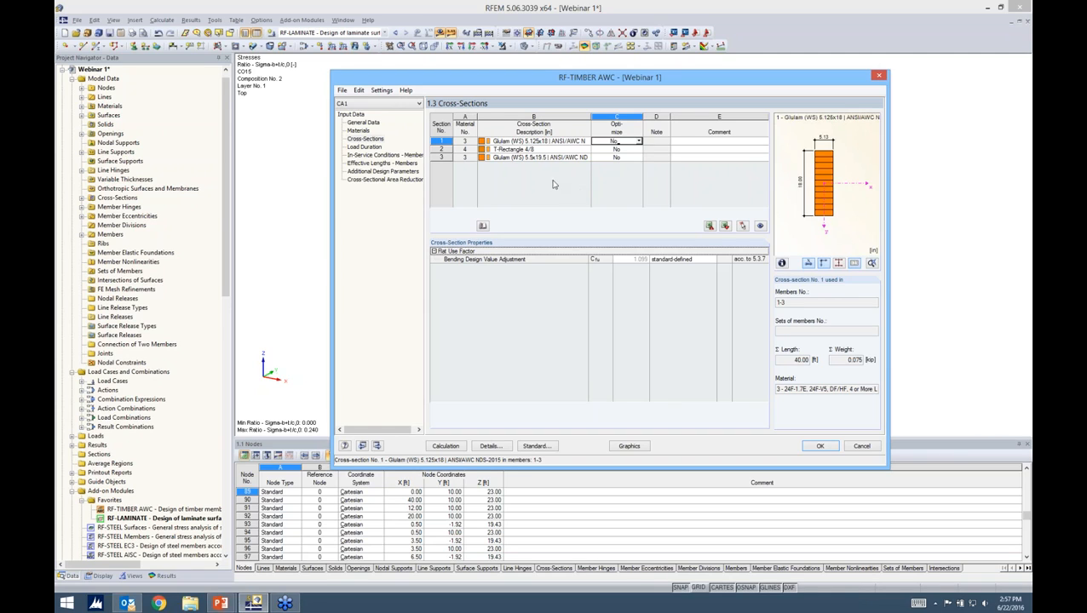
Step: Review the load duration factors, the members' in-service moisture and temperature conditions, and their effective lengths
left_click(363, 146)
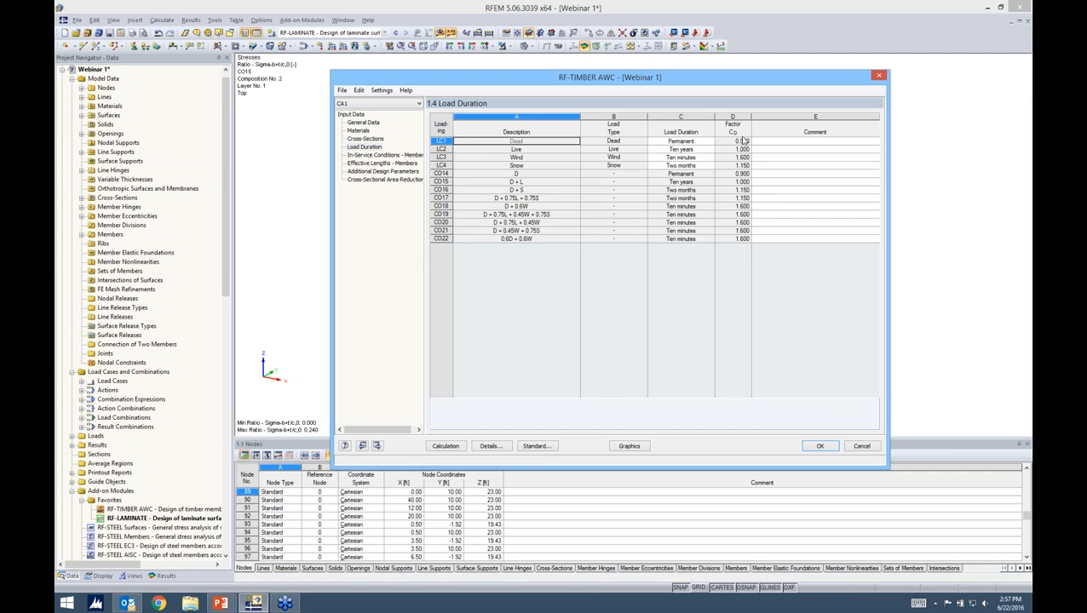
left_click(400, 155)
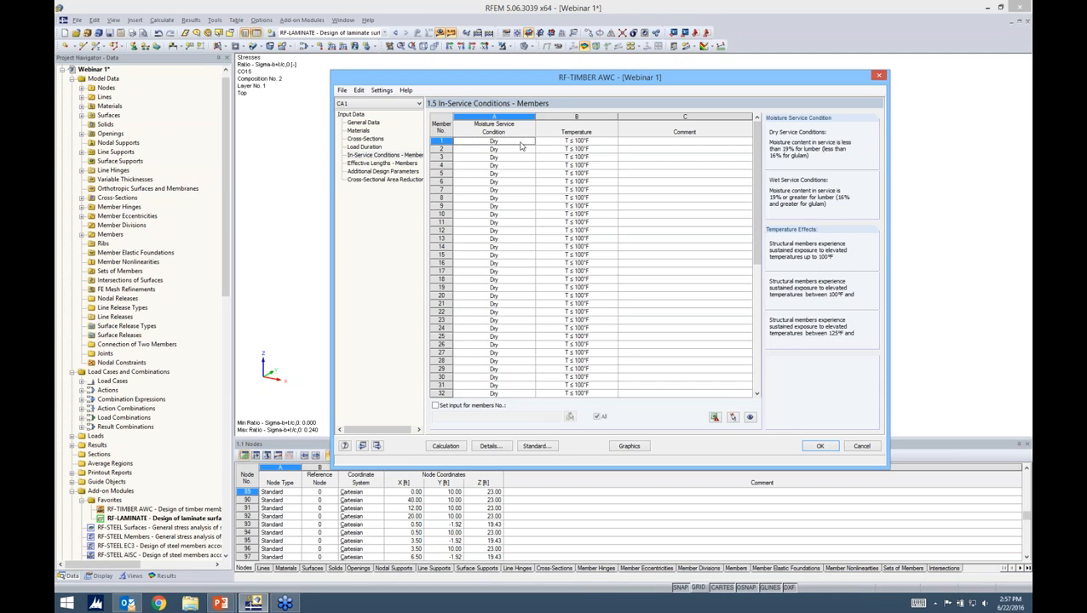
left_click(376, 162)
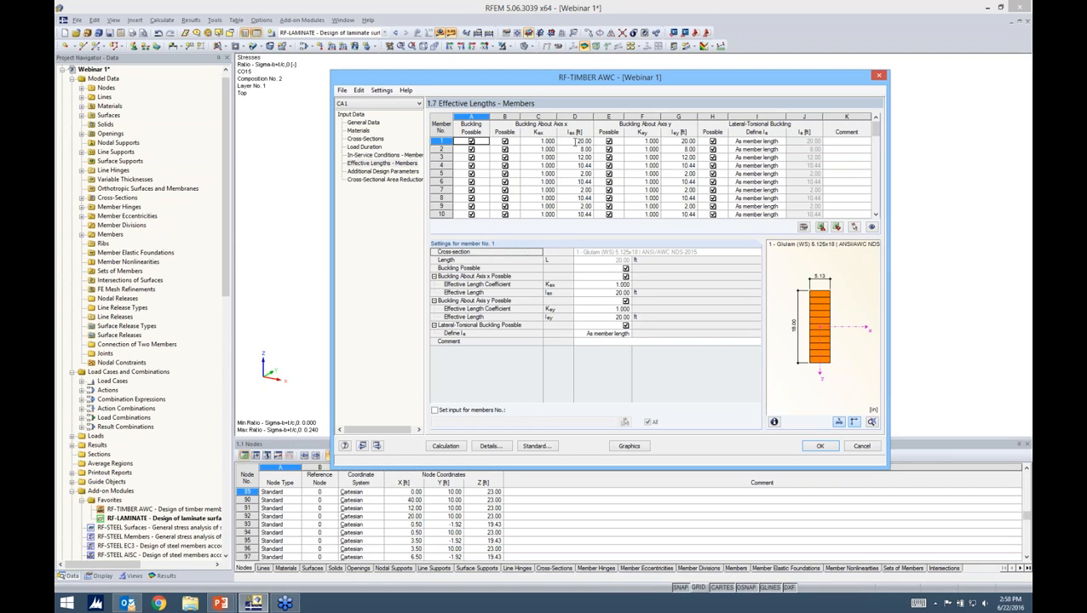
Step: Try the repetitive factor options for member 7 in the additional design parameters, ending on Not Repetitive
left_click(384, 172)
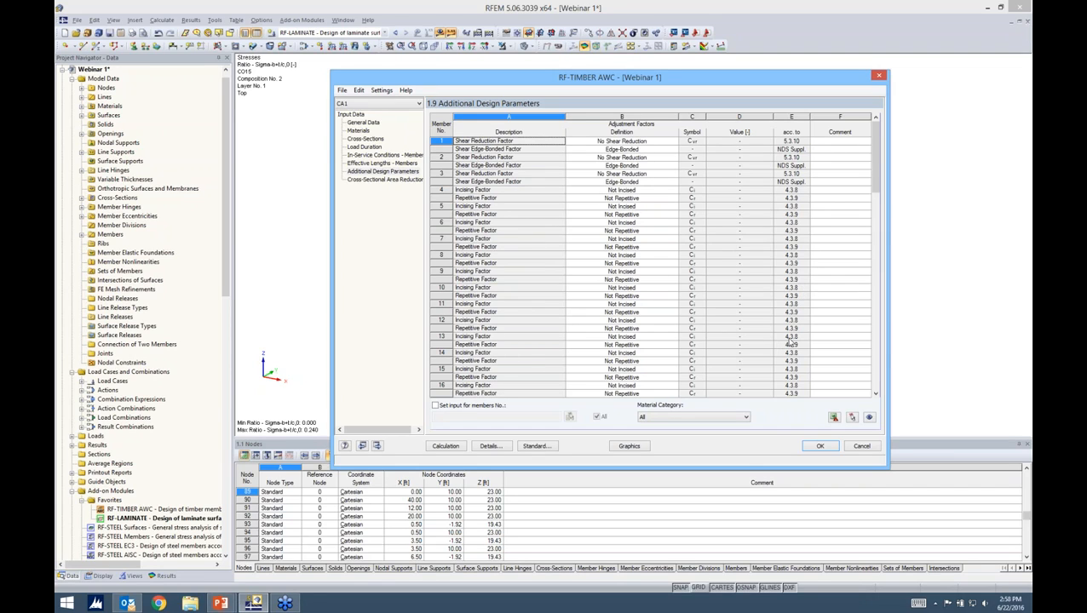
left_click(615, 249)
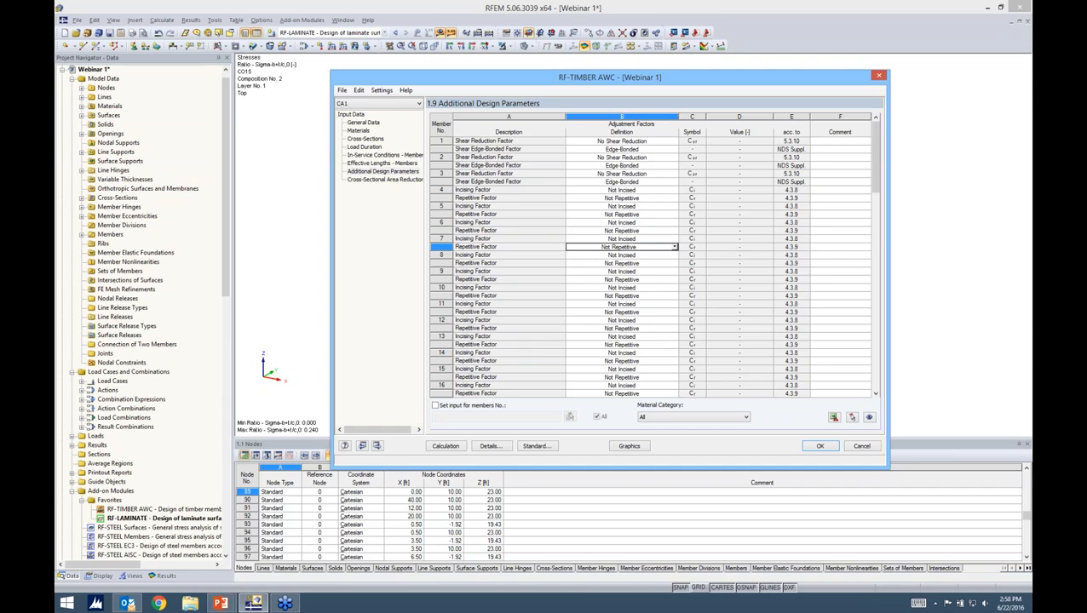
left_click(675, 249)
left_click(669, 266)
left_click(675, 247)
left_click(622, 257)
Step: Start cross-sectional area reduction No. 1 with its reference set to Member
left_click(382, 181)
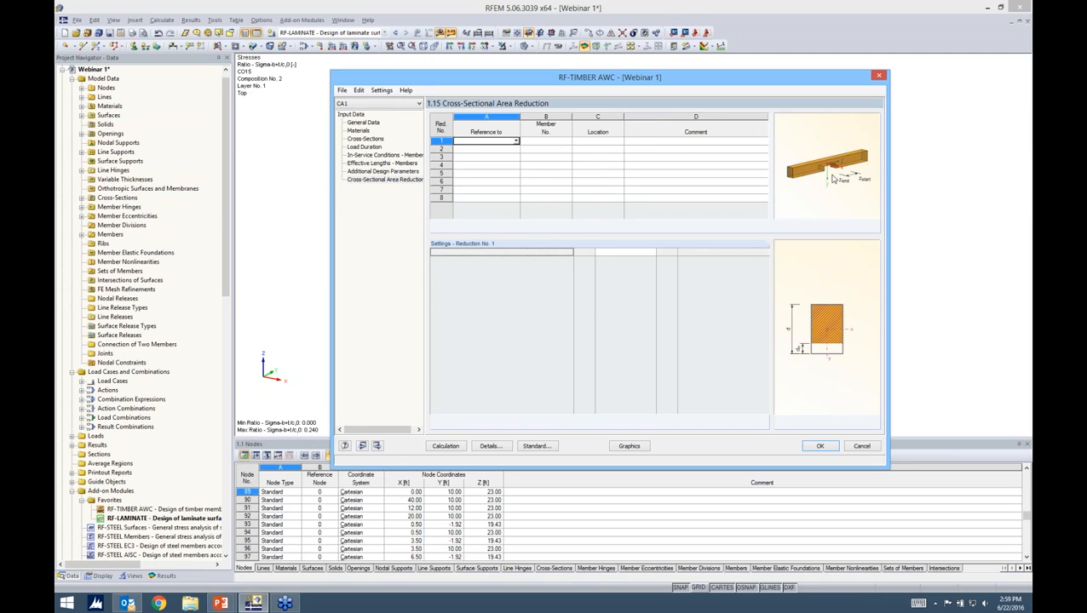
left_click(516, 140)
left_click(511, 149)
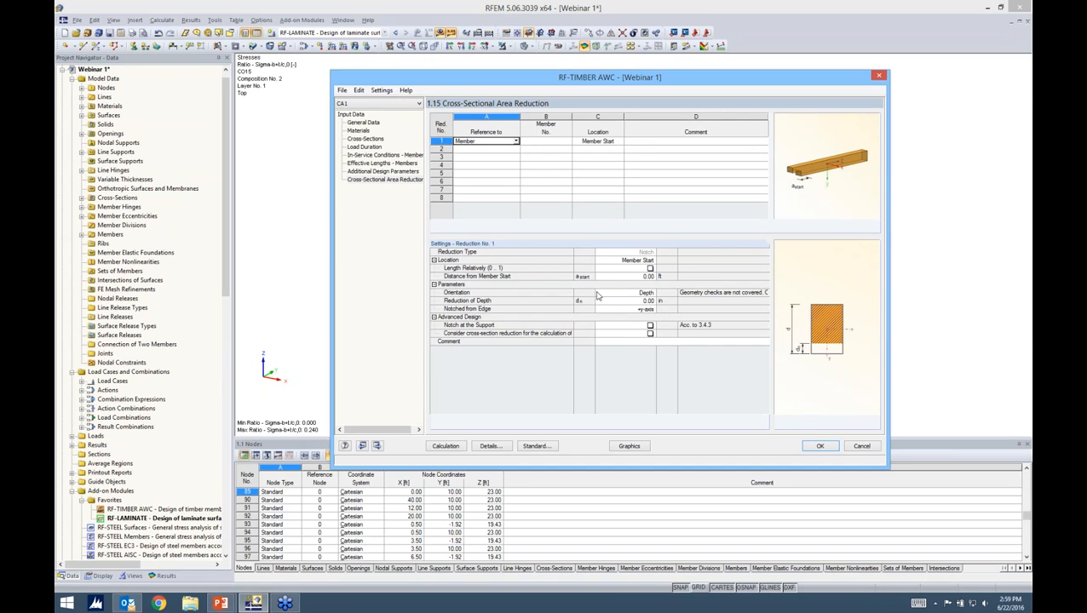
Step: Recheck the NDS-2015 adjustment factors in the General and Others settings and accept them
left_click(537, 446)
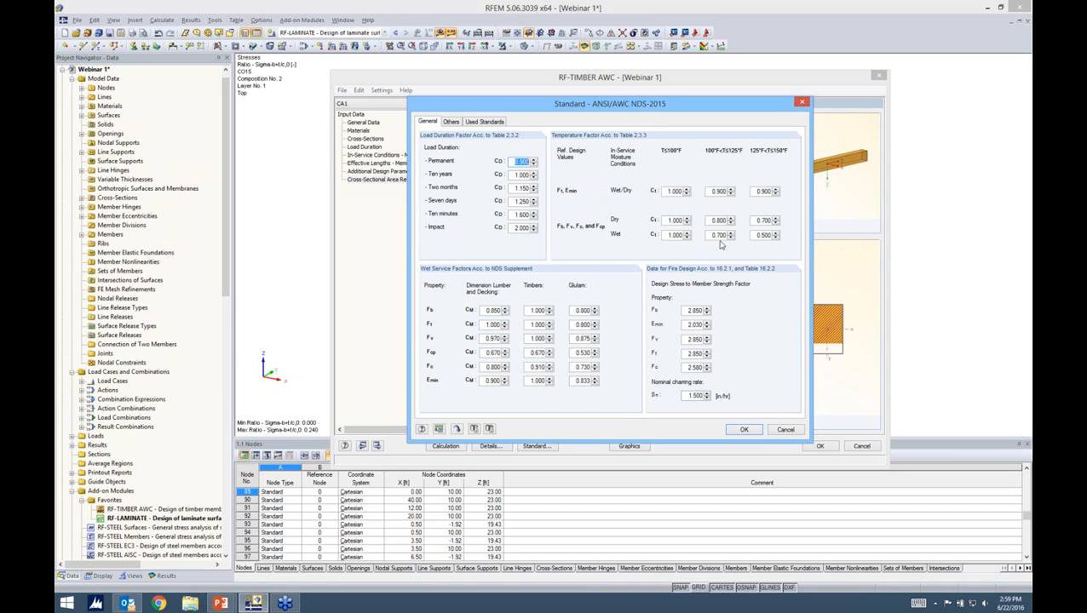
left_click(451, 122)
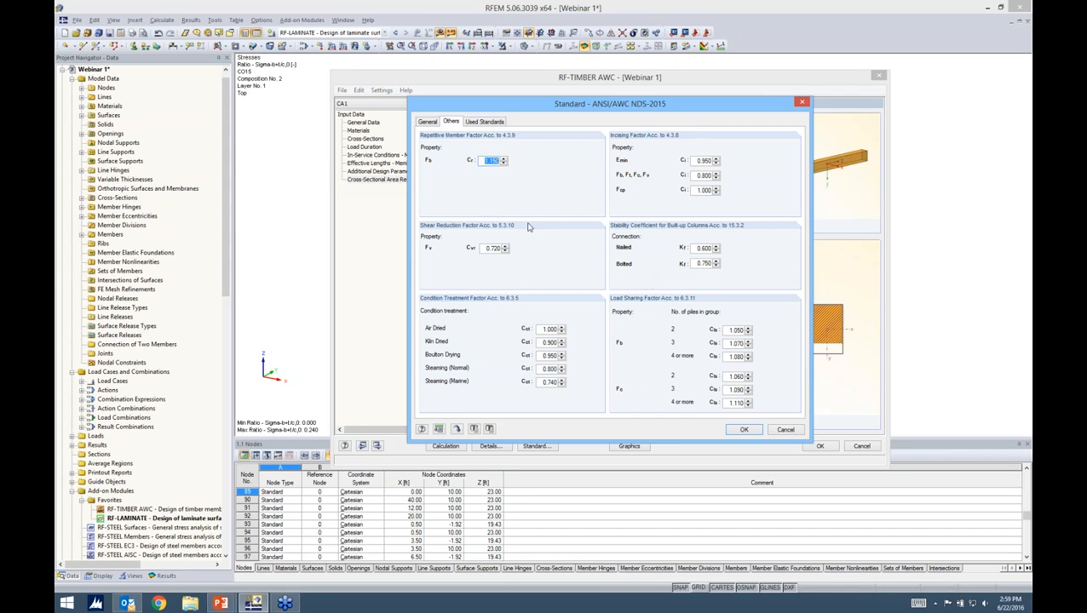
left_click(737, 431)
Step: Run the timber design calculation and view its results by load case, by cross-section and by member
left_click(446, 447)
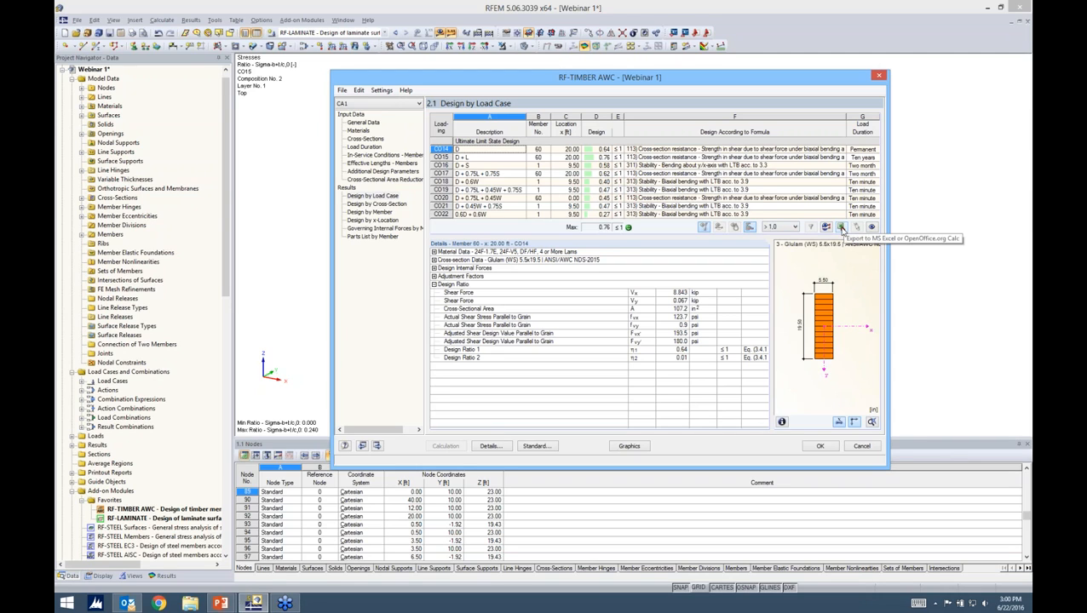
left_click(387, 204)
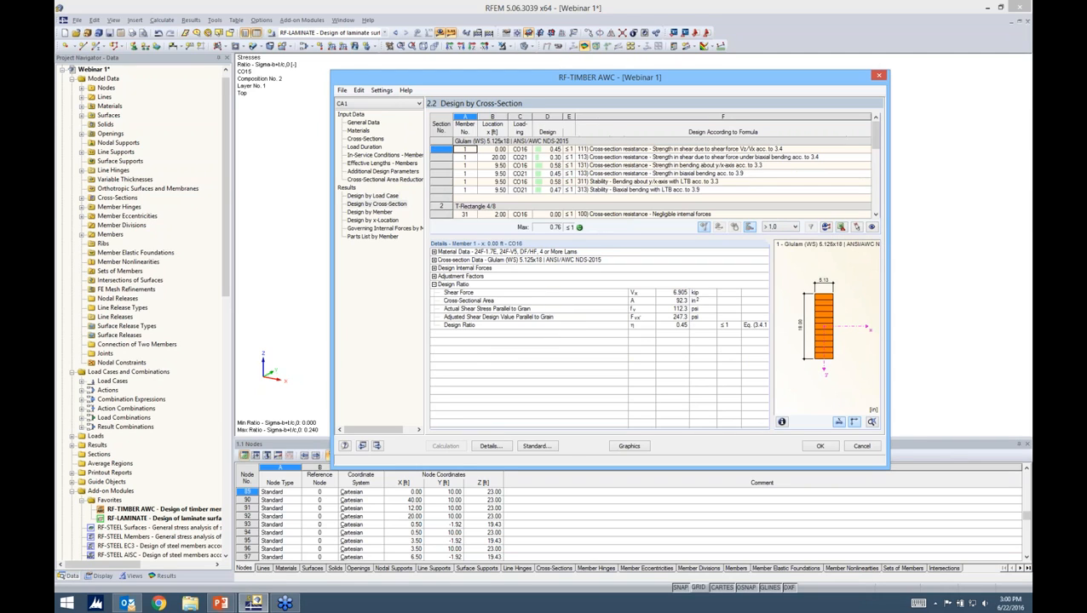
left_click(371, 212)
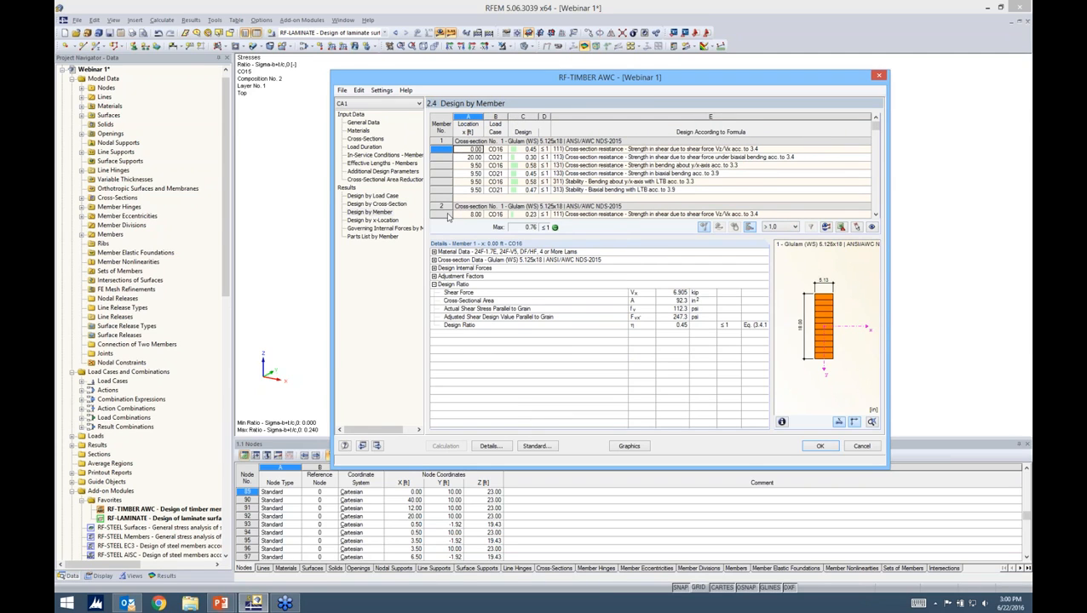
Step: Examine member 1's design details for the bending, biaxial bending and lateral-torsional stability checks
left_click(578, 166)
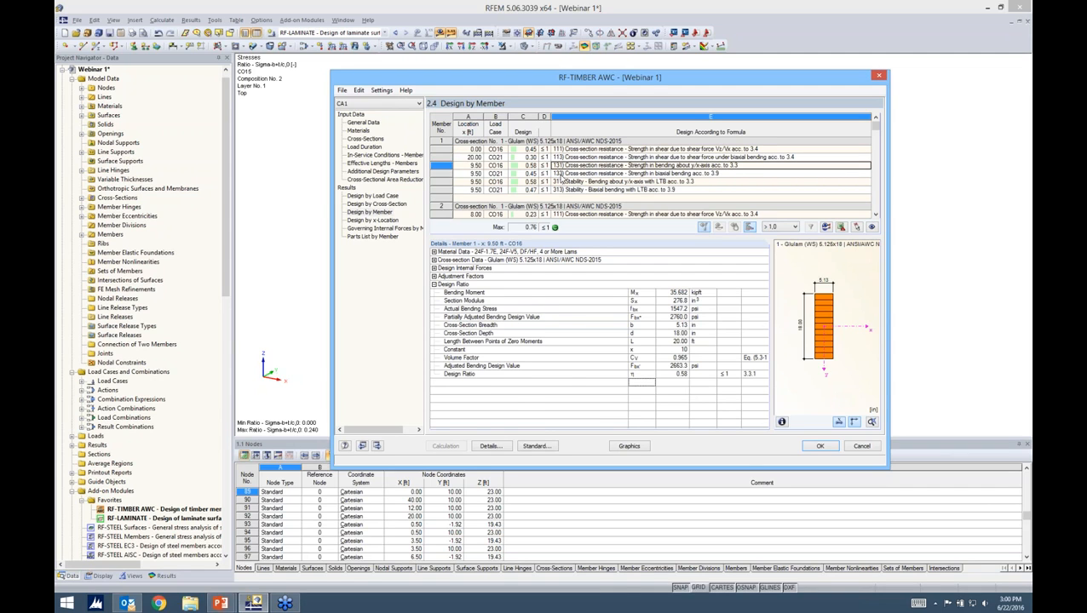
key("Down")
key("Down")
key("Down")
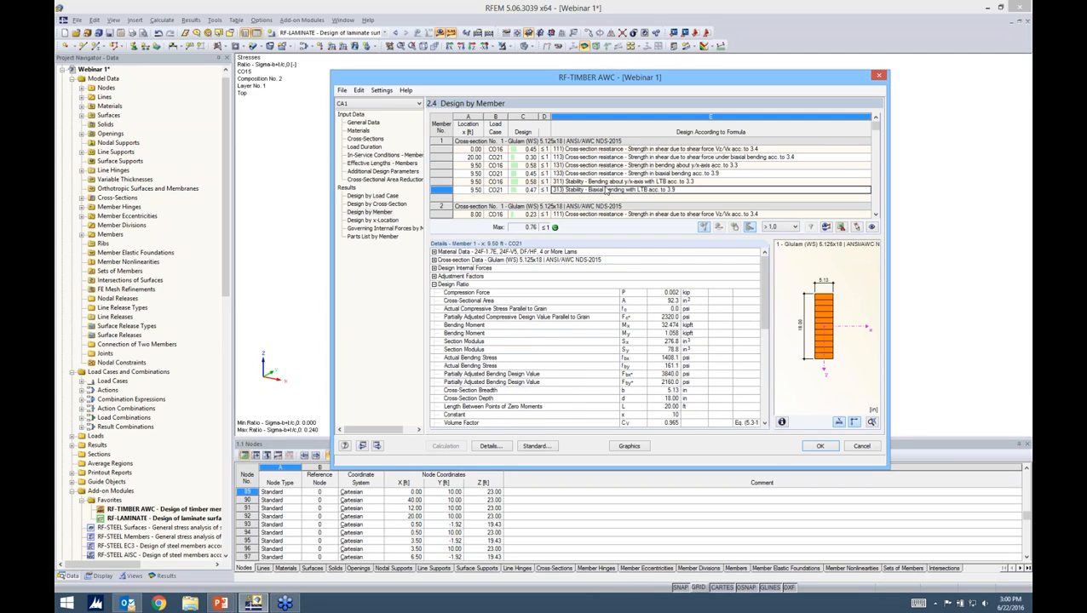
left_click(602, 181)
left_click(601, 174)
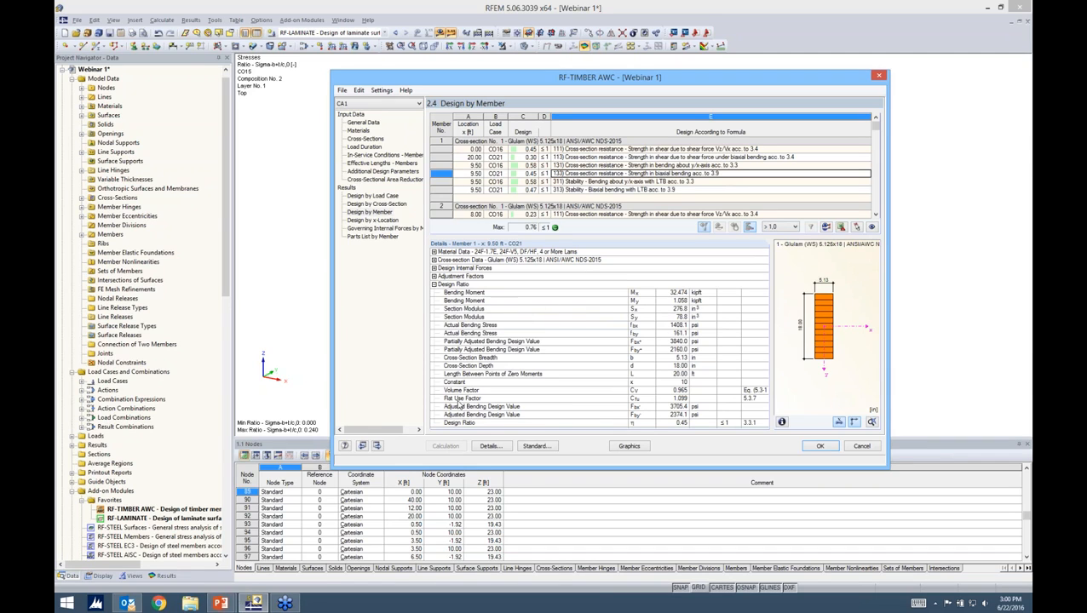
Step: Inspect the cross-section data and design internal forces behind member 1's biaxial bending check, and collapse both groups again
left_click(433, 260)
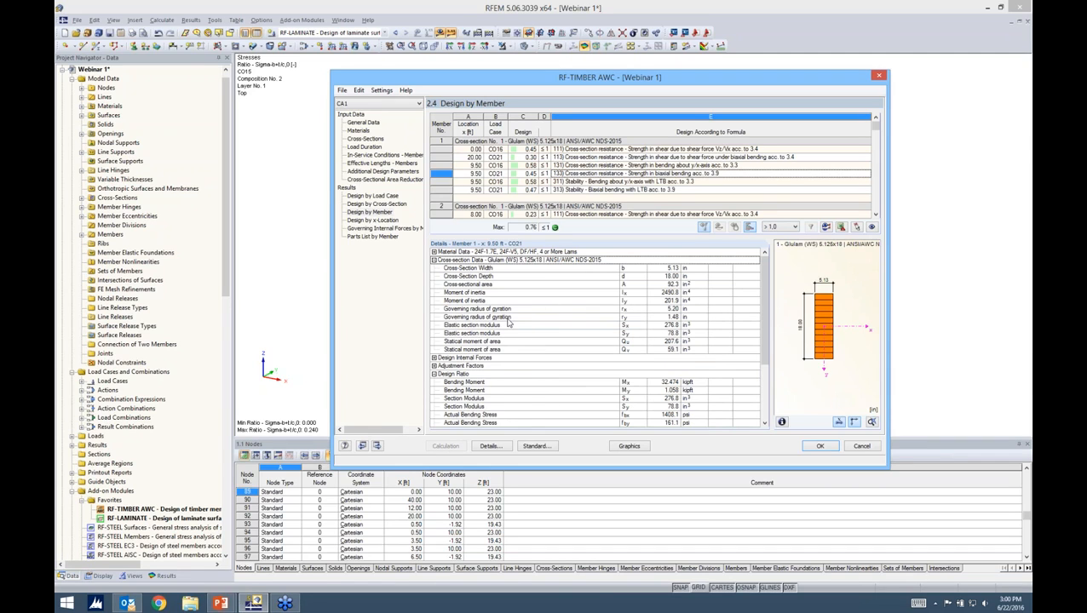
left_click(433, 358)
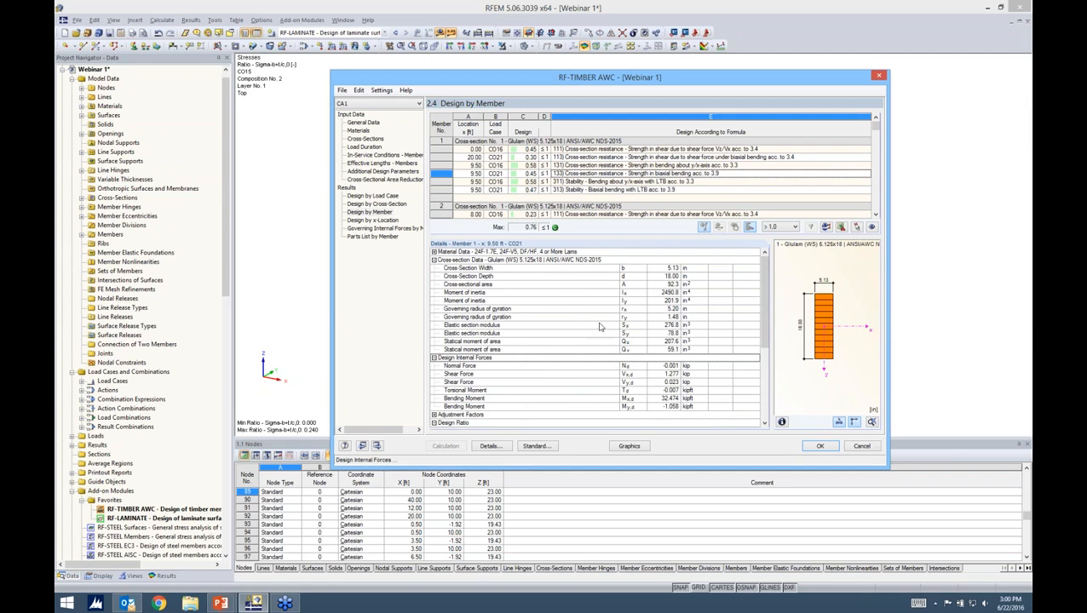
left_click(434, 357)
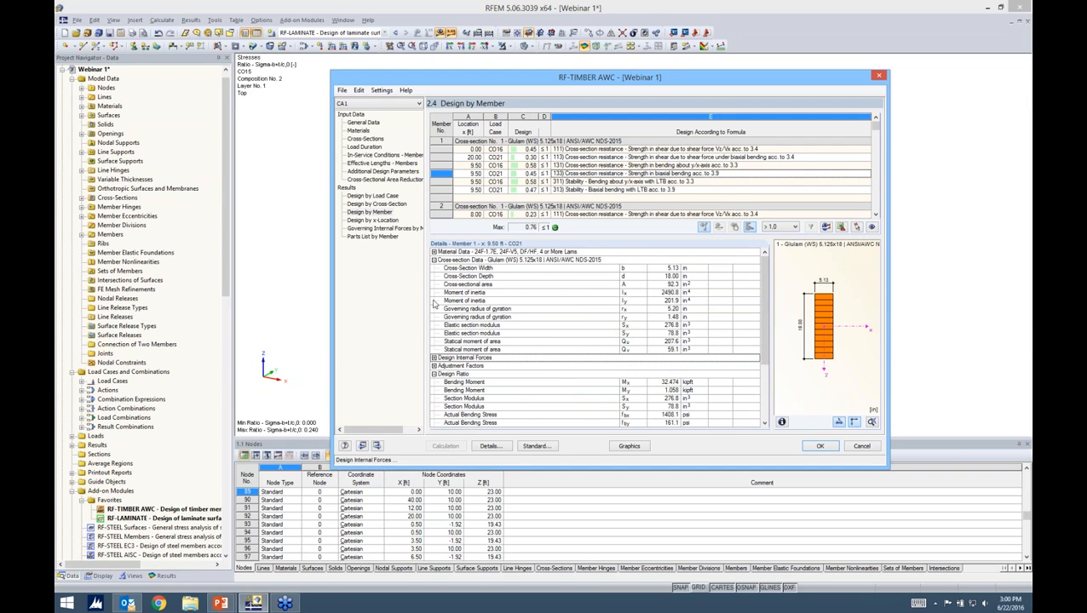
left_click(434, 259)
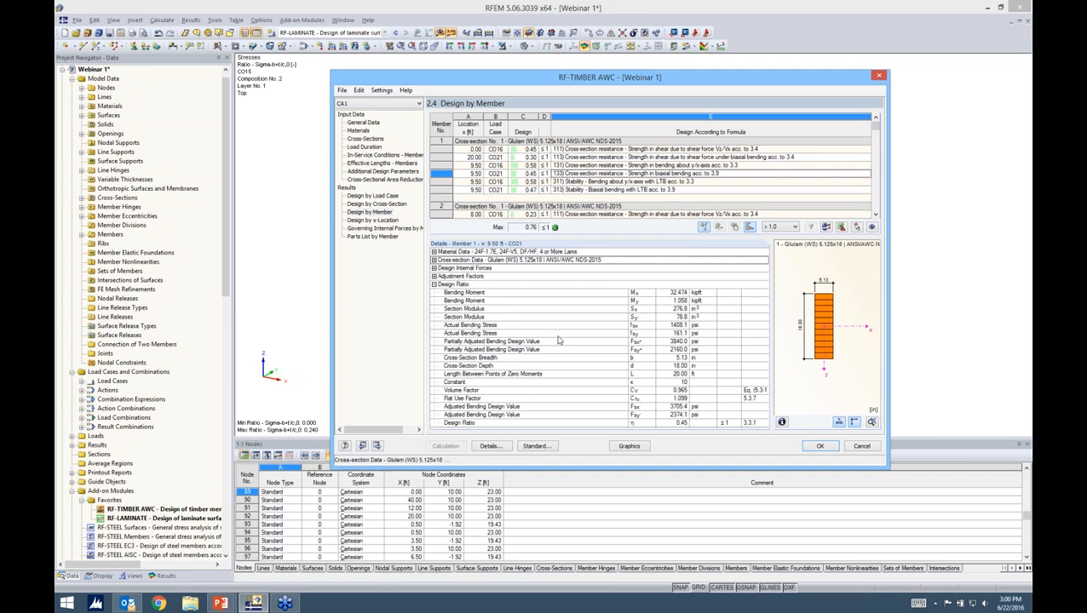
Step: View the parts list by member, show the timber design ratios graphically on the model and orbit to a clear view of the house
left_click(384, 239)
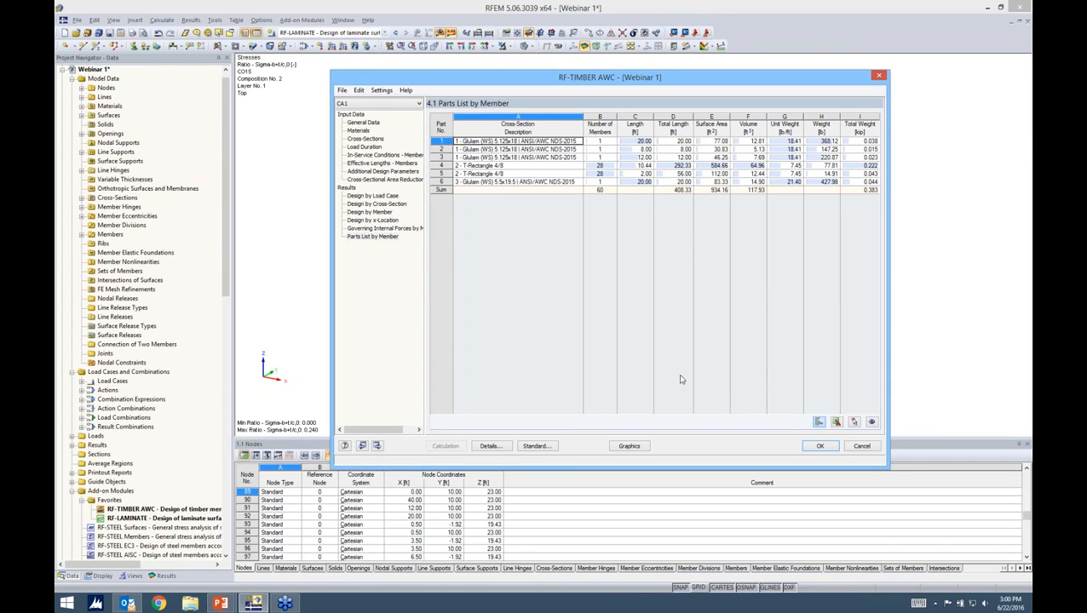
left_click(628, 446)
middle_click_drag(768, 269, 696, 258, "ctrl")
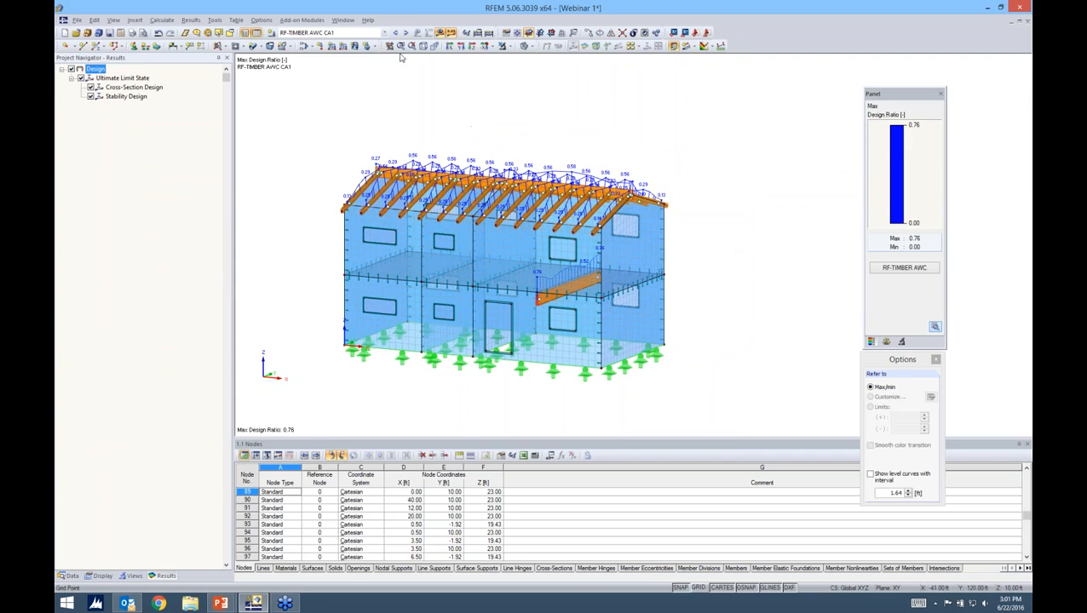
Step: Switch the graphical results to load combination CO19, D + 0.75L + 0.45W + 0.75S
left_click(384, 32)
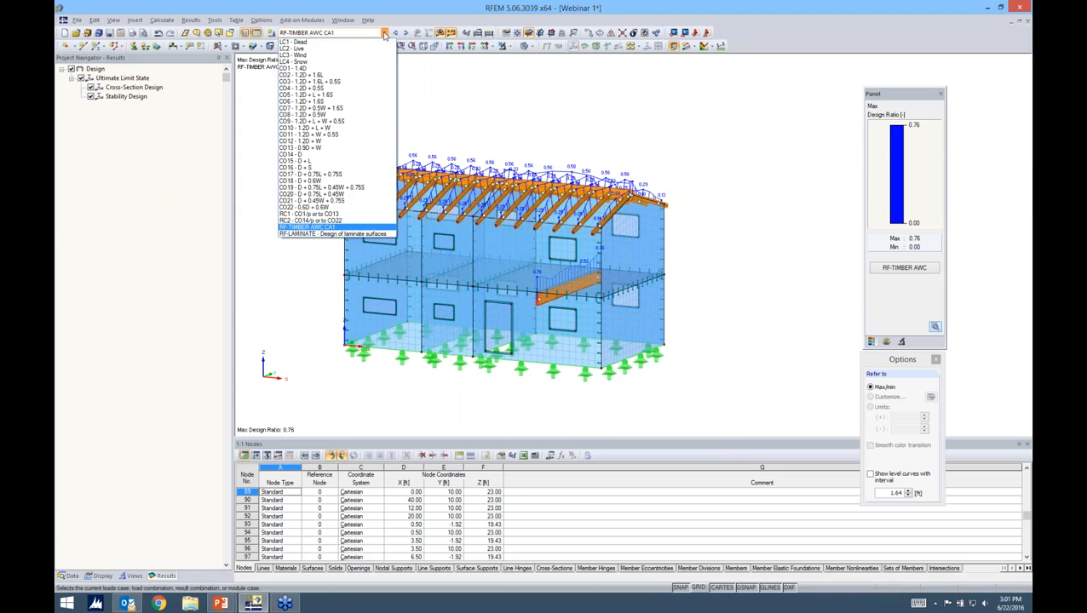
left_click(322, 187)
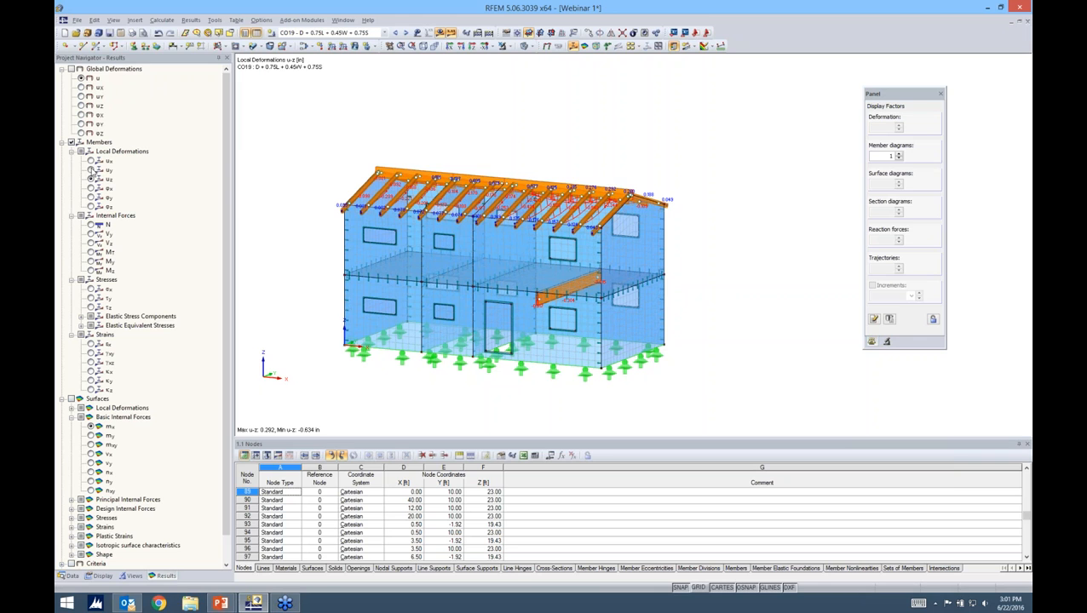
Step: Display the members' local u-y deformations for CO19, followed by their N and V-y internal forces
left_click(91, 169)
scroll(621, 221, "up", 5)
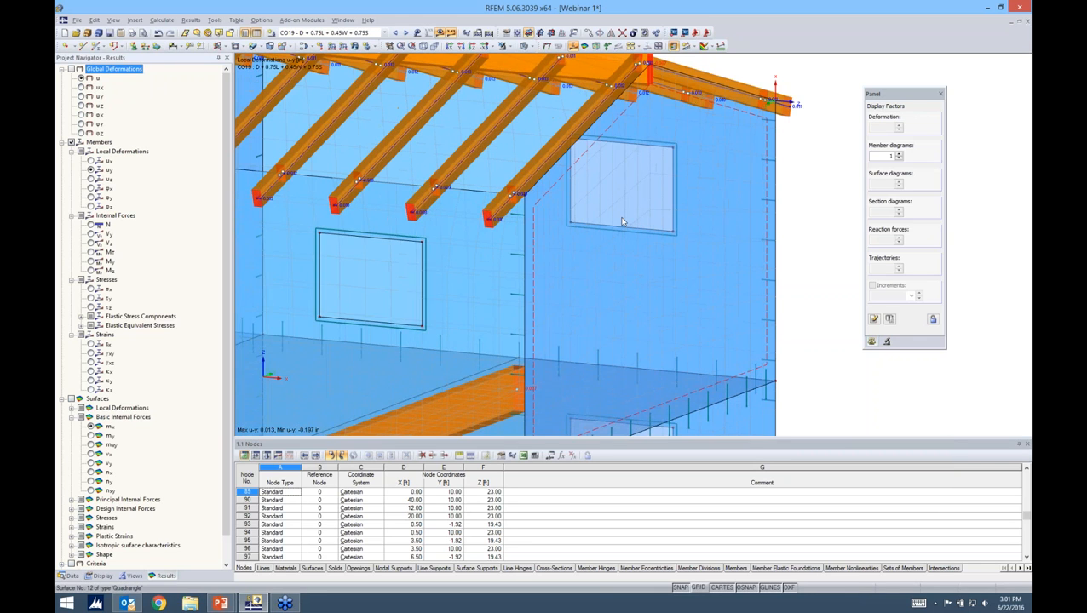
scroll(622, 221, "down", 5)
left_click(91, 224)
left_click(92, 234)
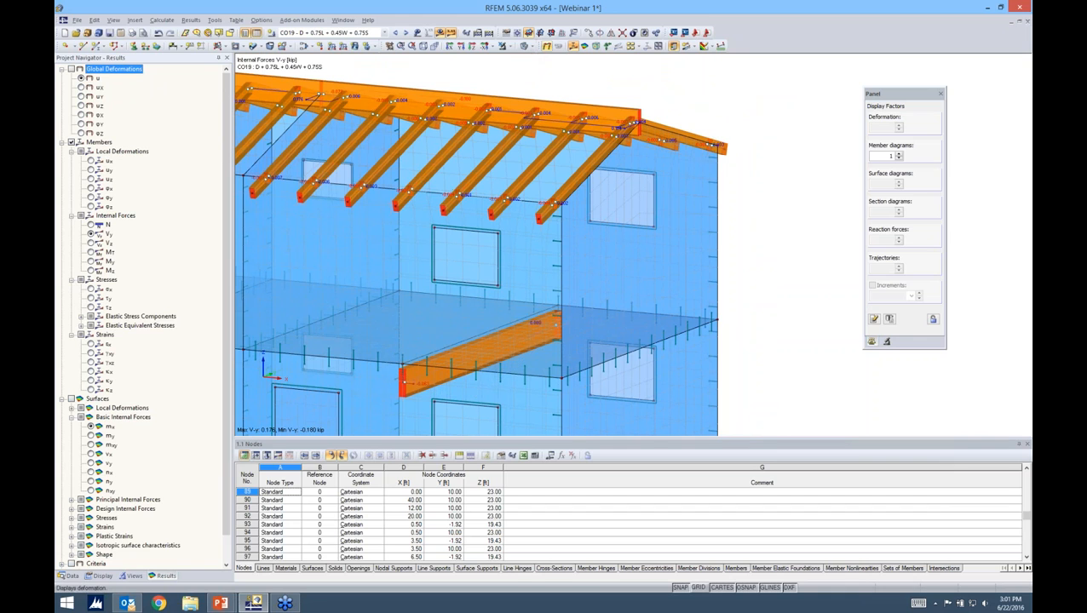
Step: Switch the model display to wireframe and view the V-y shear diagrams across the whole house
left_click(527, 45)
left_click(554, 58)
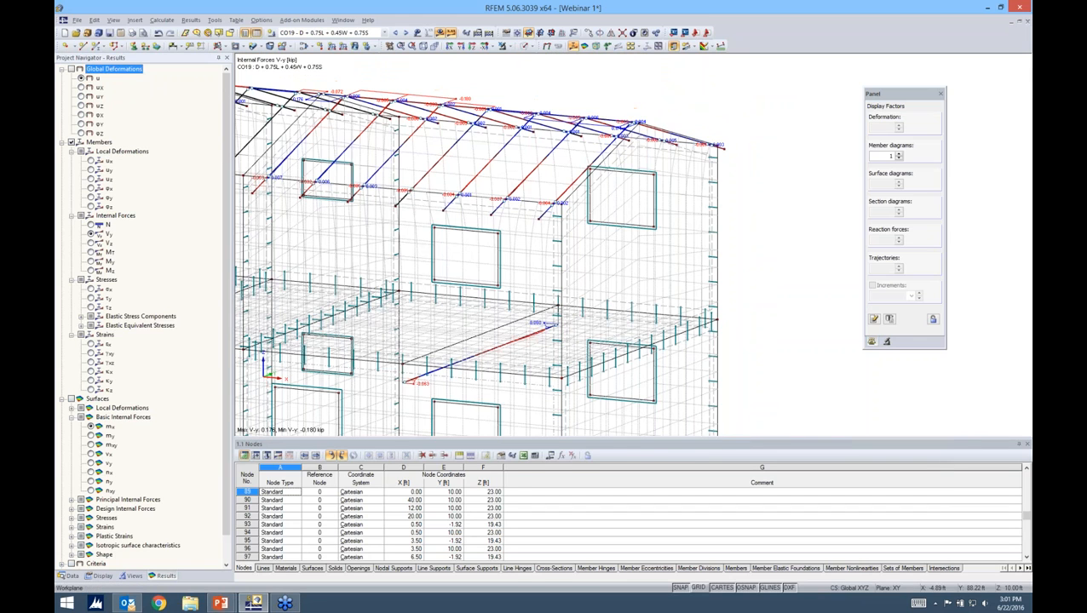
scroll(700, 100, "down", 4)
middle_click_drag(695, 106, 750, 108, "ctrl")
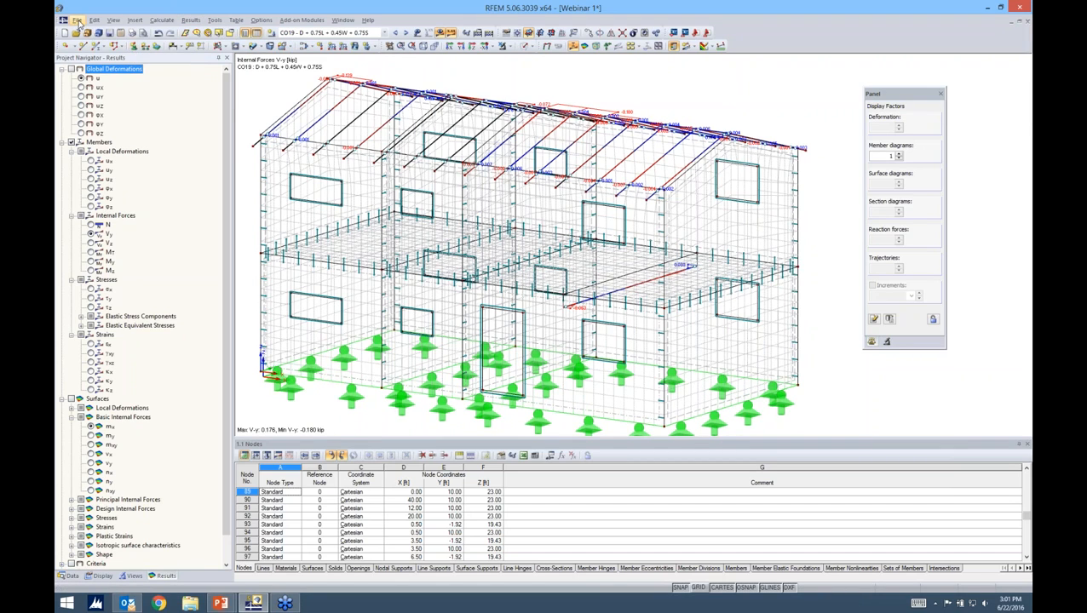
Step: Open the printout report and move the 1.13 Cross-Sections chapter ahead of 1.8 Line Supports
left_click(144, 33)
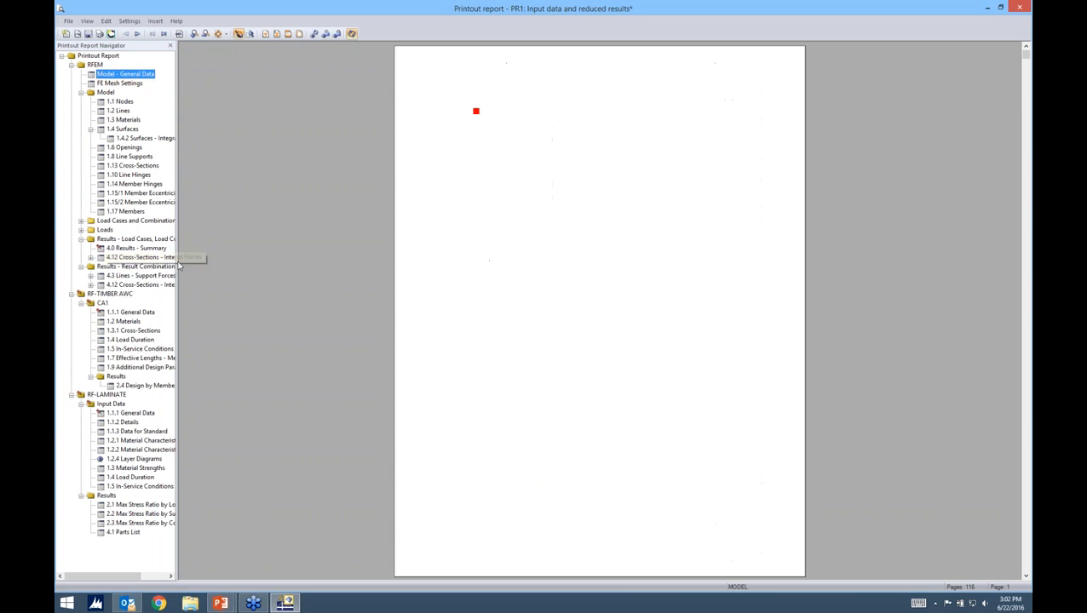
left_click_drag(175, 269, 256, 267)
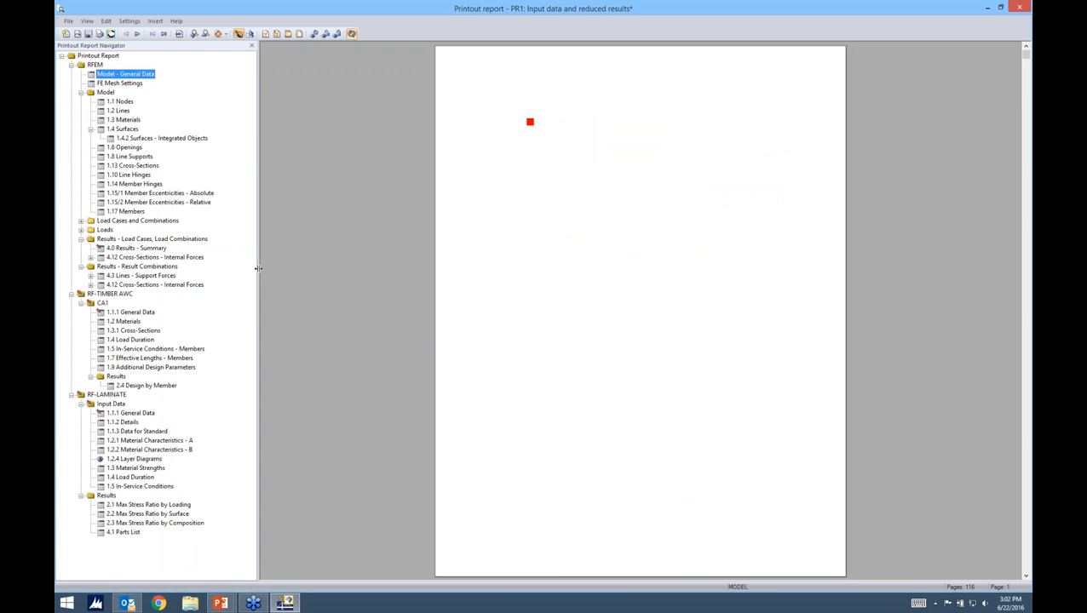
left_click(129, 166)
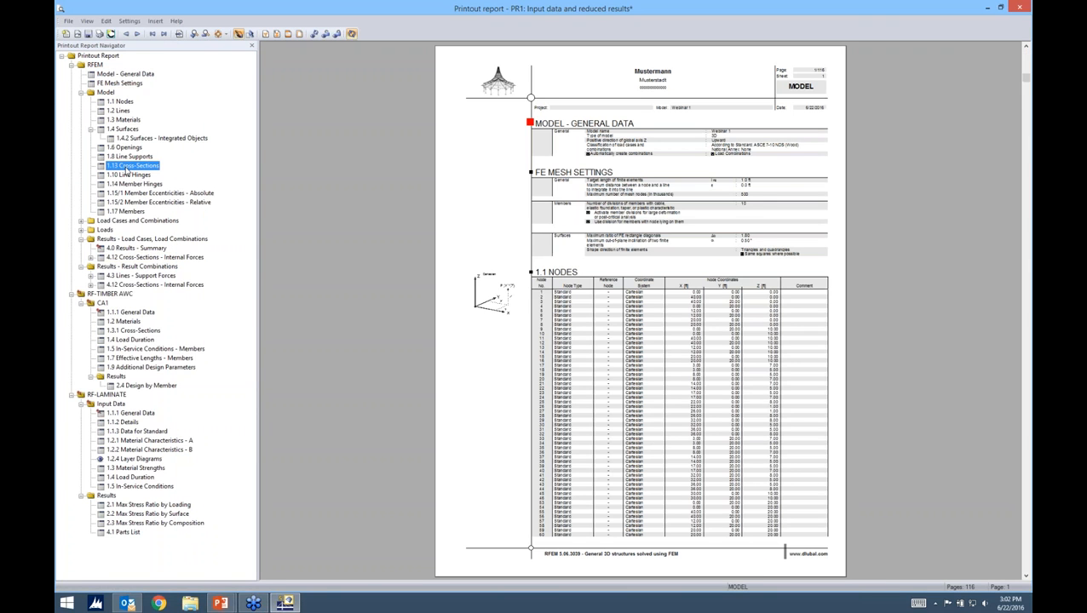
left_click(130, 156)
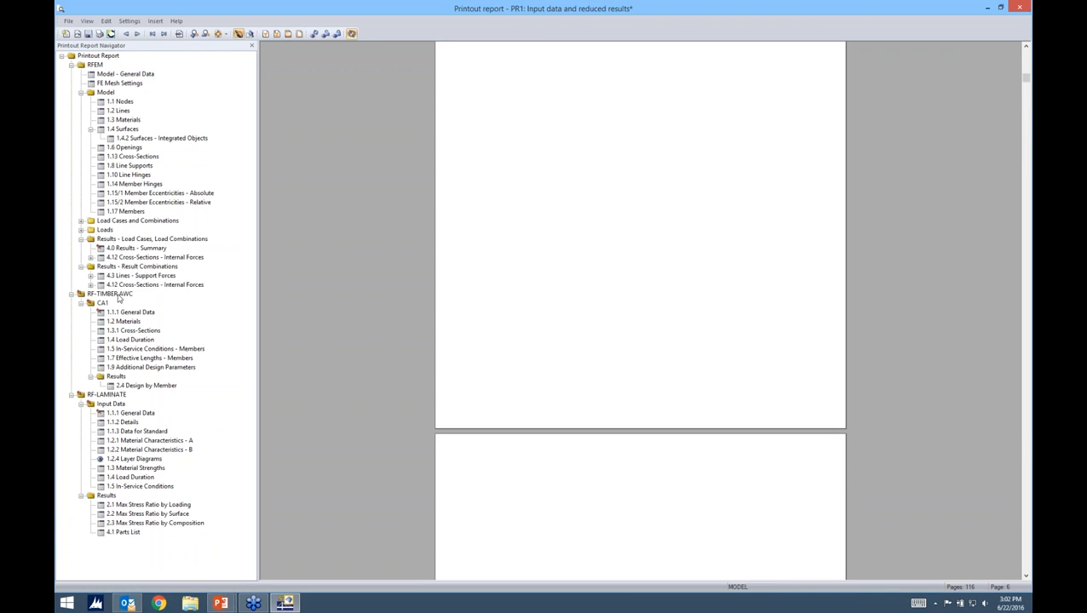
Step: Review the report's RF-TIMBER AWC and RF-LAMINATE chapters, including the 1.2.4 Layer Diagrams
left_click(118, 295)
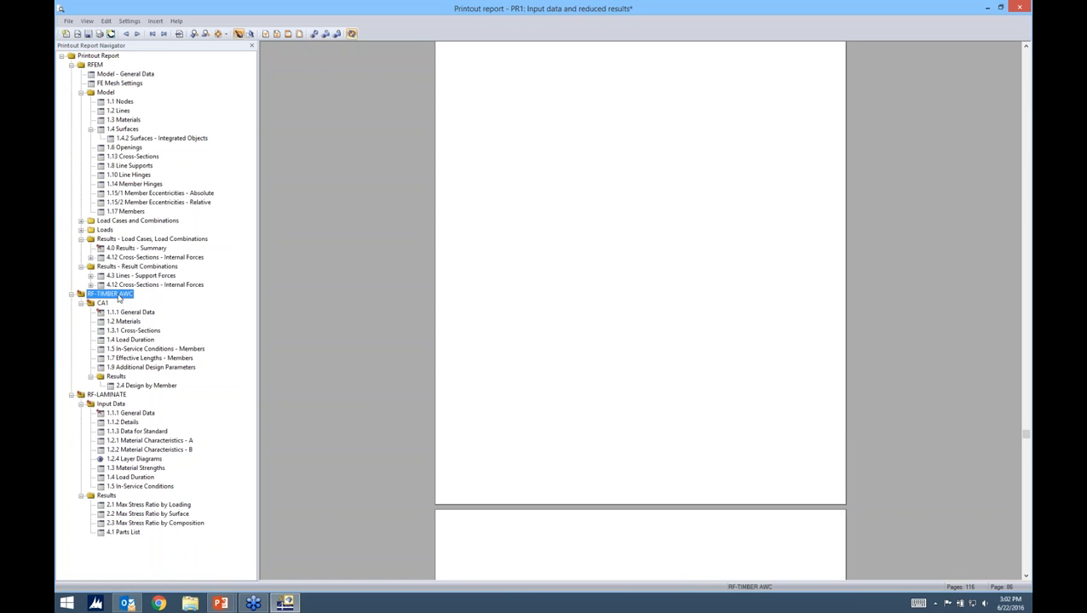
left_click(116, 397)
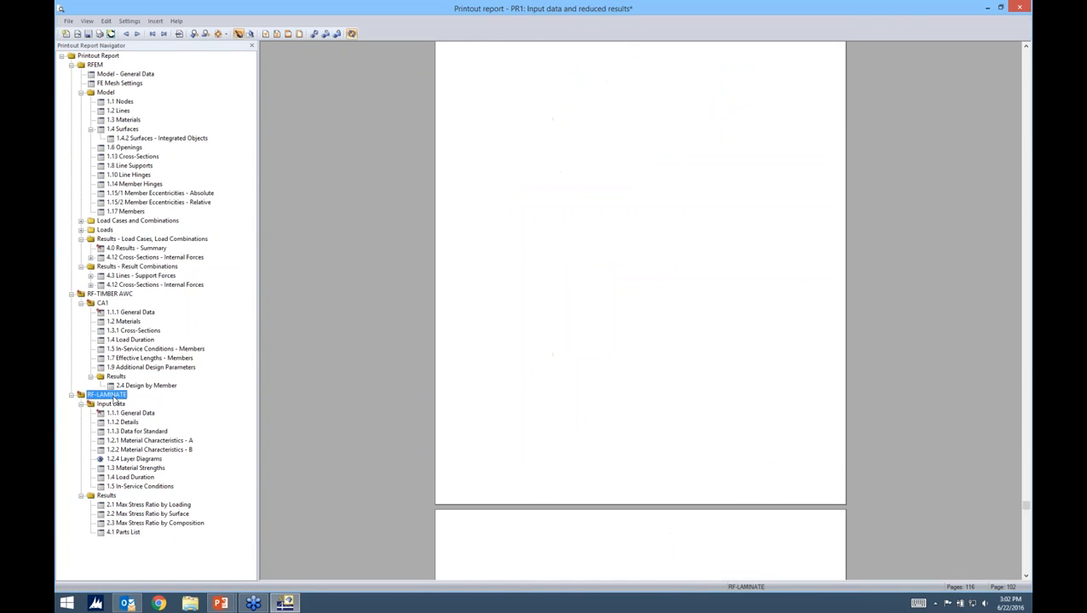
left_click(138, 460)
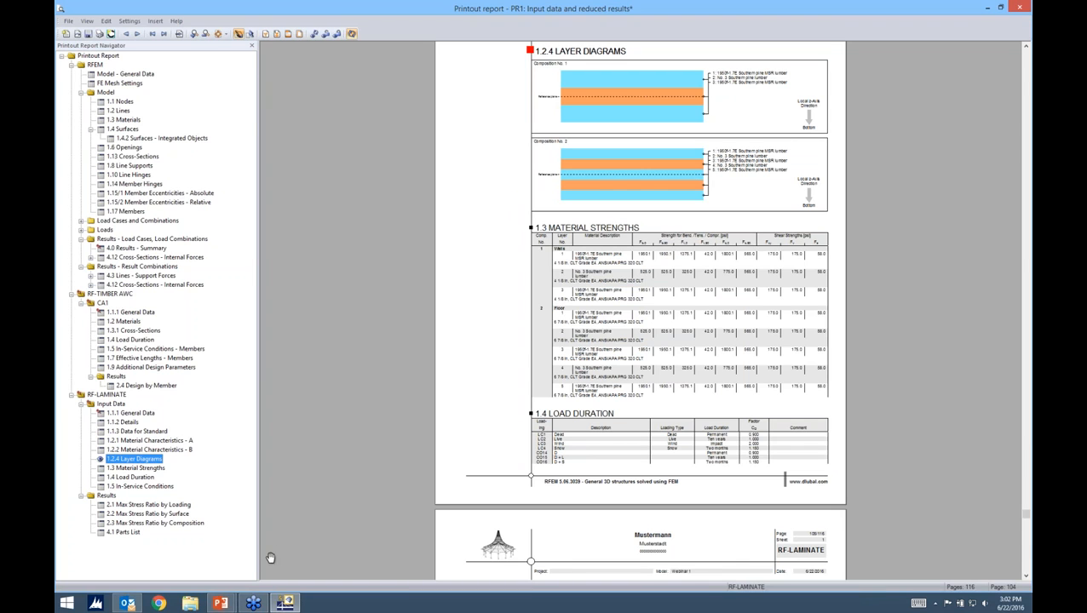
key("alt+Tab")
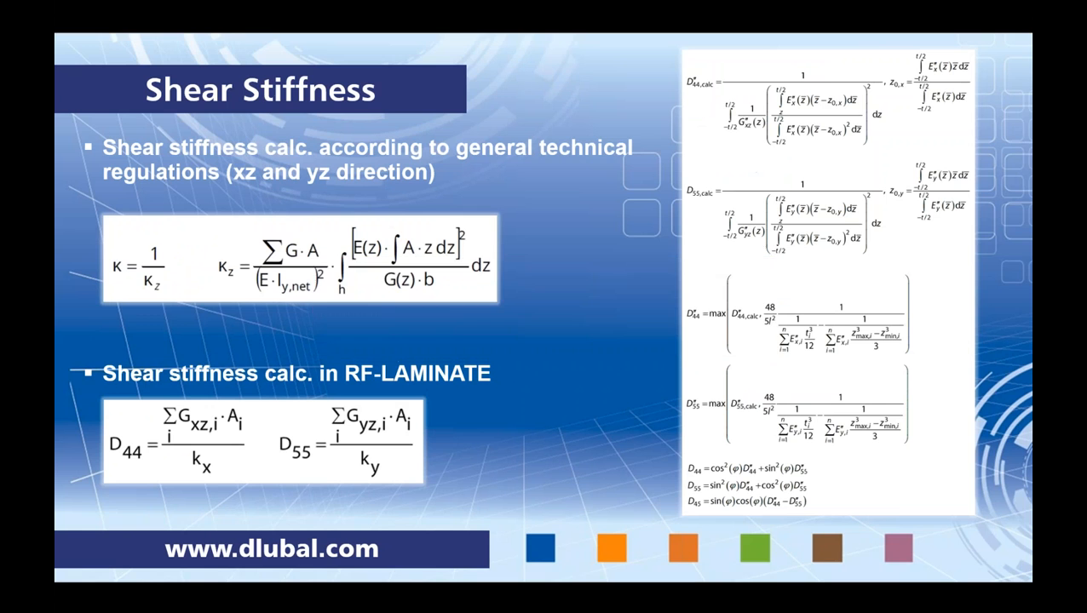
key("Right")
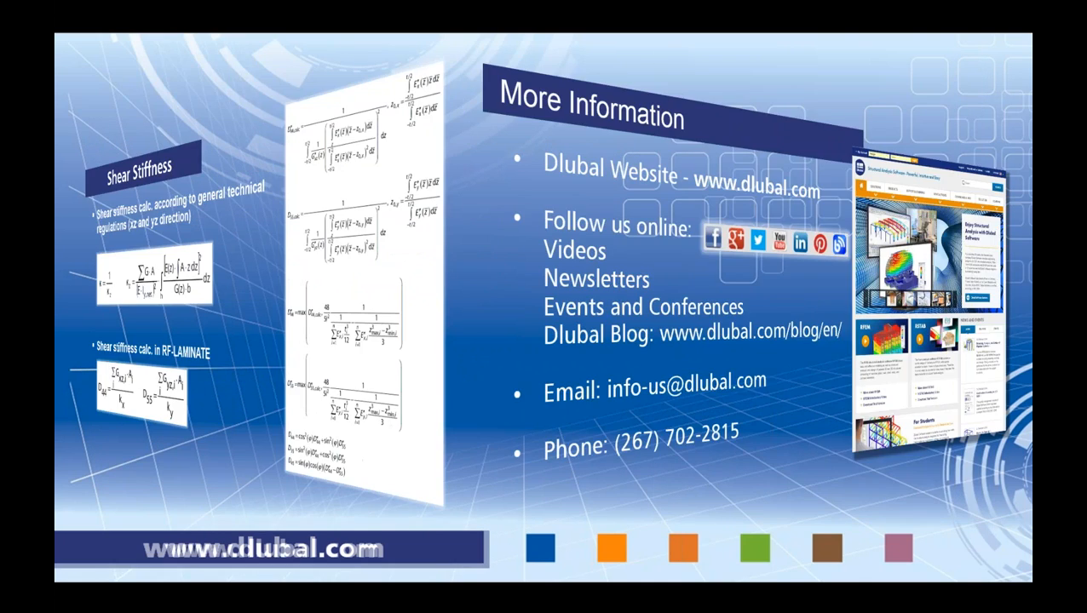